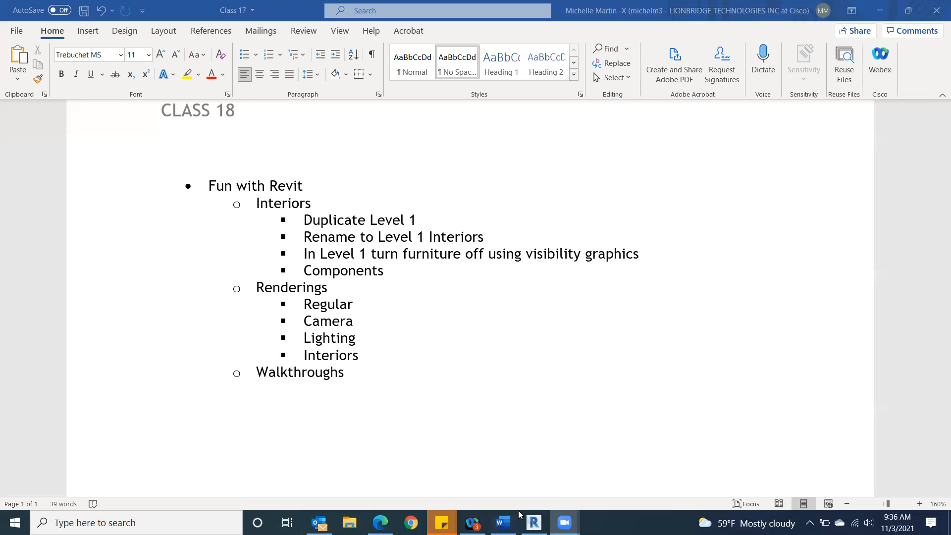
# Step: Switch to Revit, open the recent model CADD 212 FINAL PROJECT-2, and set its 3D view to Consistent Colors
pyautogui.click(534, 522)
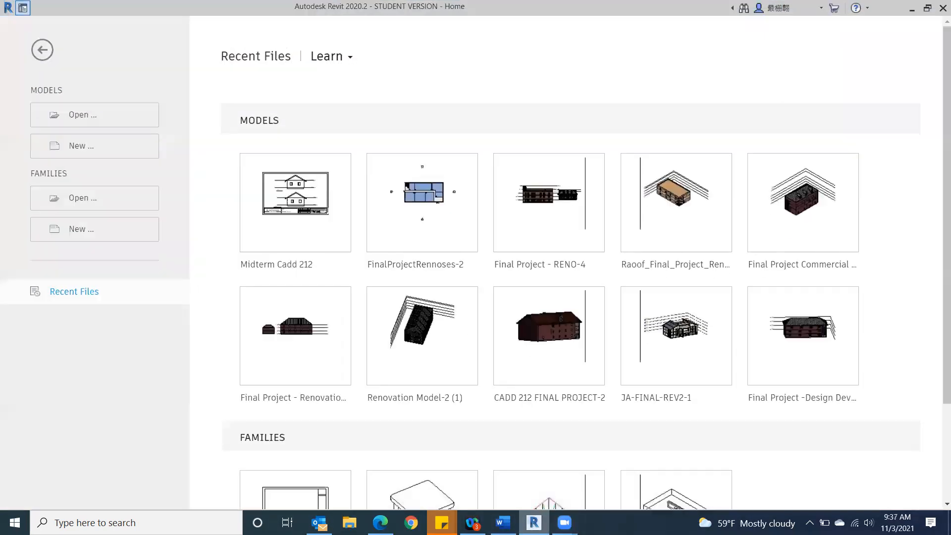
pyautogui.click(529, 322)
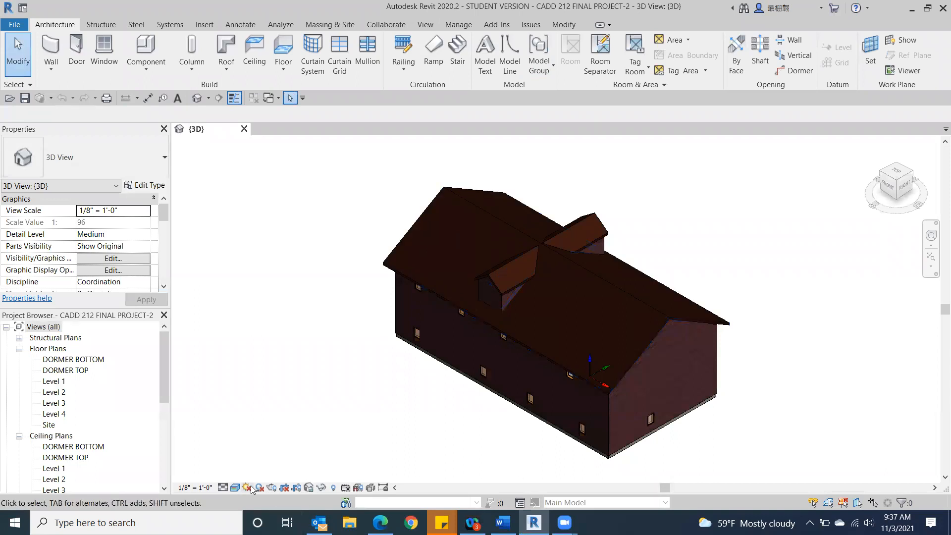
pyautogui.click(235, 489)
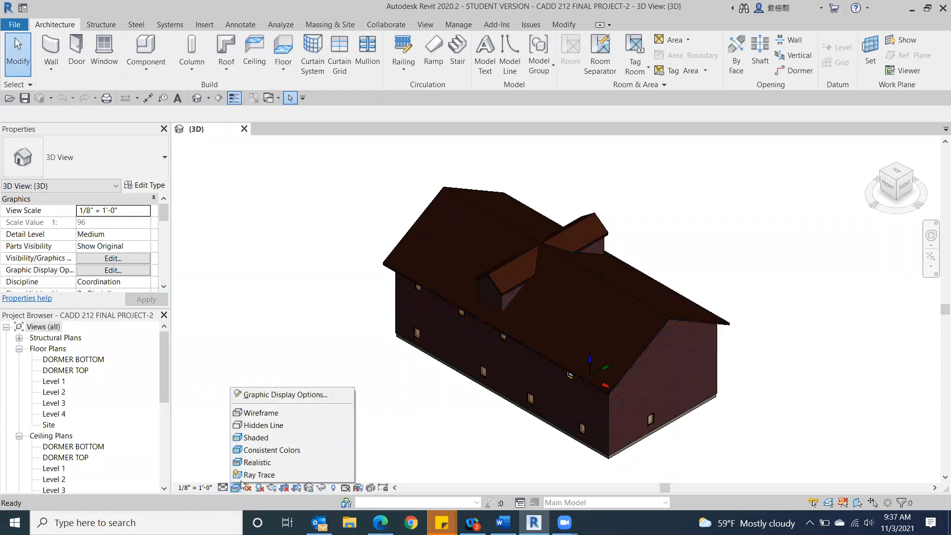
pyautogui.click(263, 452)
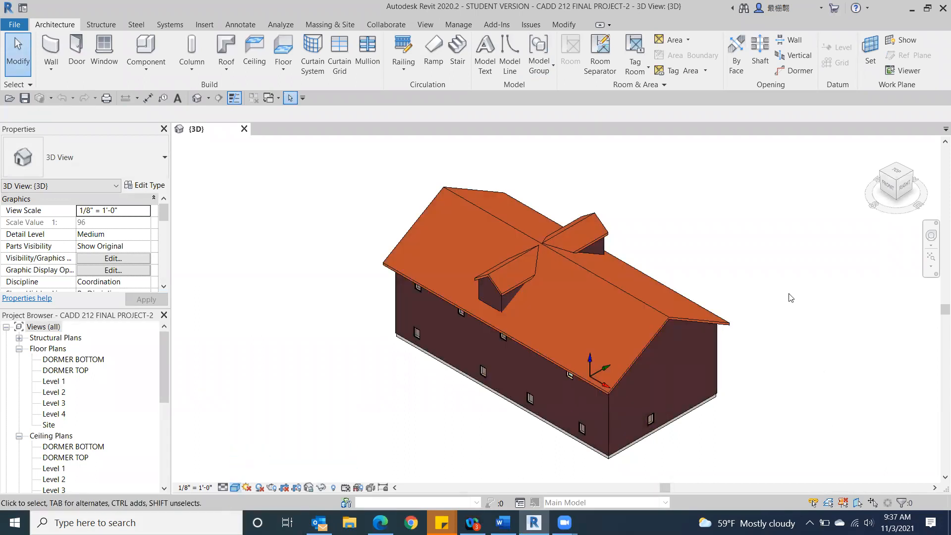
# Step: Examine the building's exterior in 3D from the back-left corner, including the dormer roof and the window rows
pyautogui.click(892, 191)
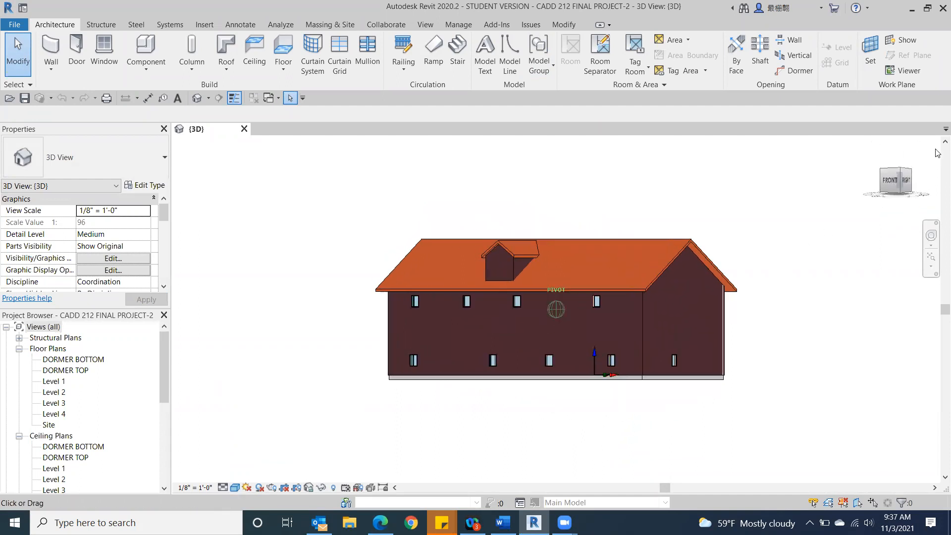
pyautogui.keyDown('shift'); pyautogui.moveTo(634, 346); pyautogui.dragTo(506, 393, button='middle'); pyautogui.keyUp('shift')
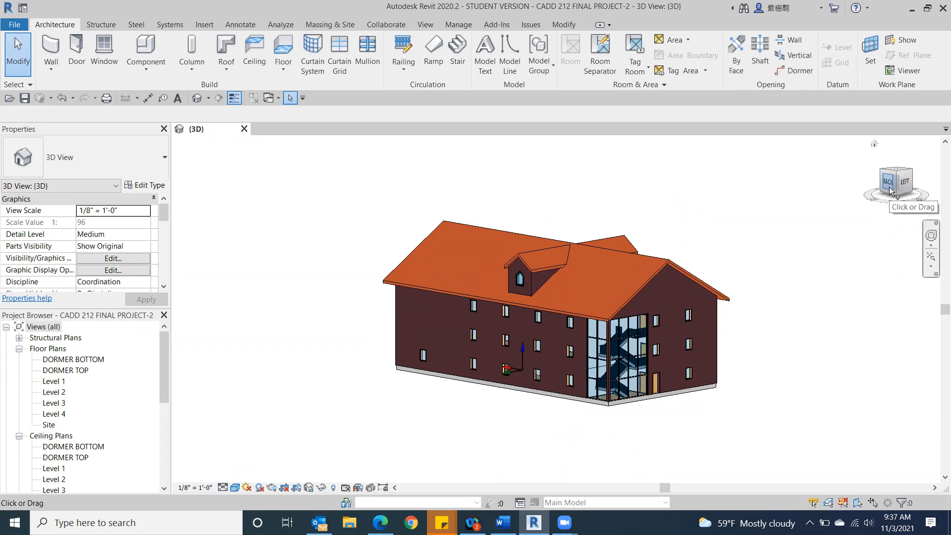
pyautogui.scroll(3, 494, 296)
pyautogui.scroll(1, 493, 291)
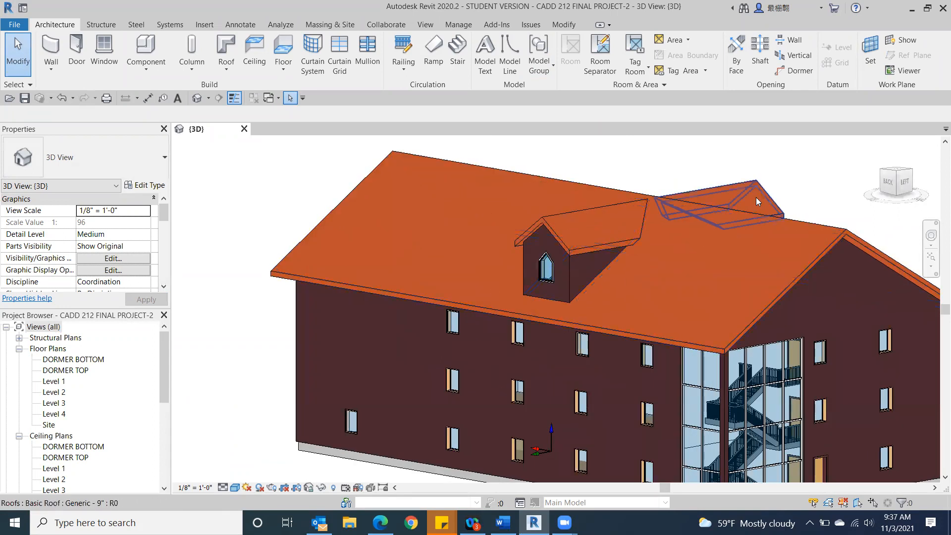
pyautogui.scroll(3, 535, 306)
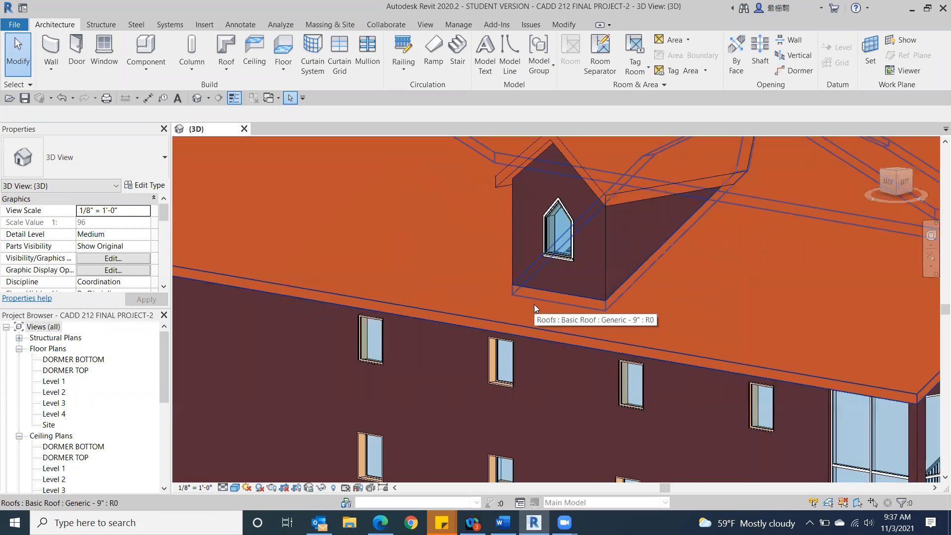
pyautogui.click(639, 165)
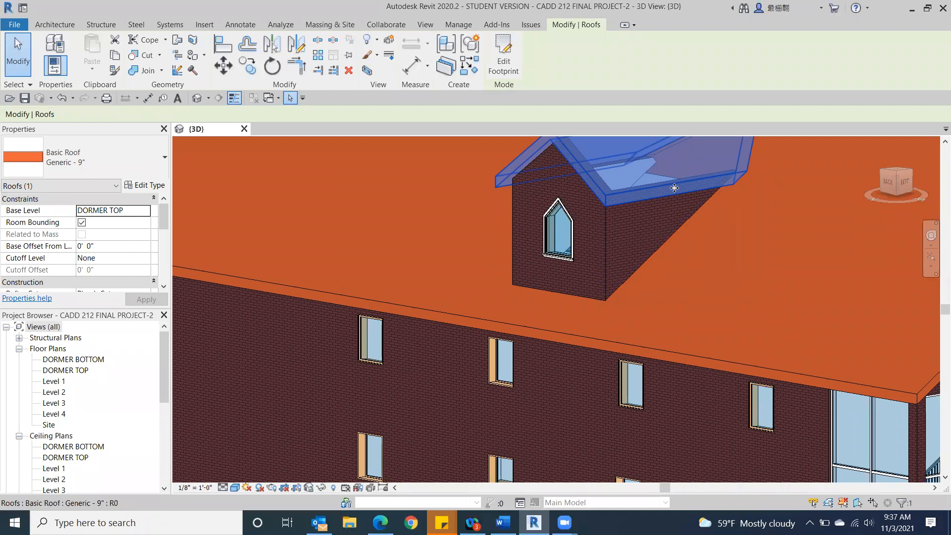
pyautogui.scroll(-5, 557, 283)
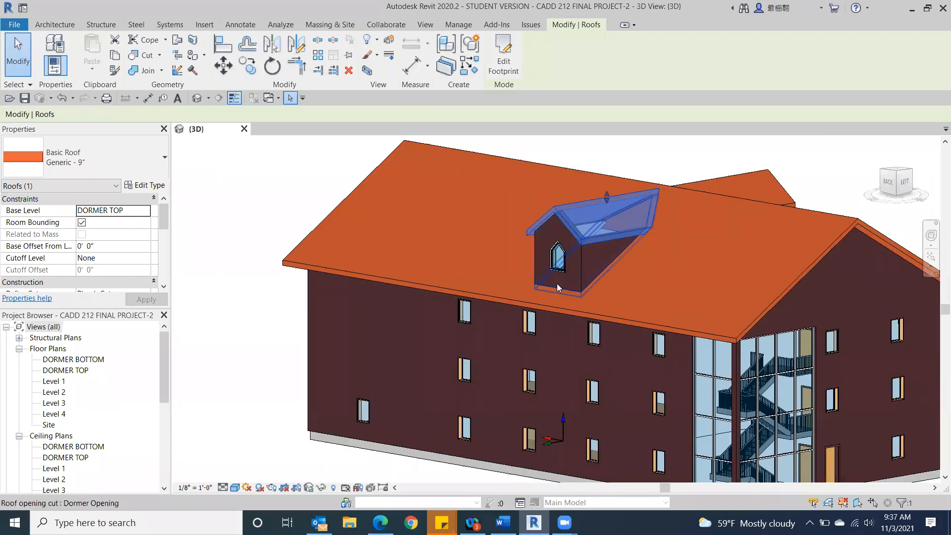
pyautogui.click(241, 330)
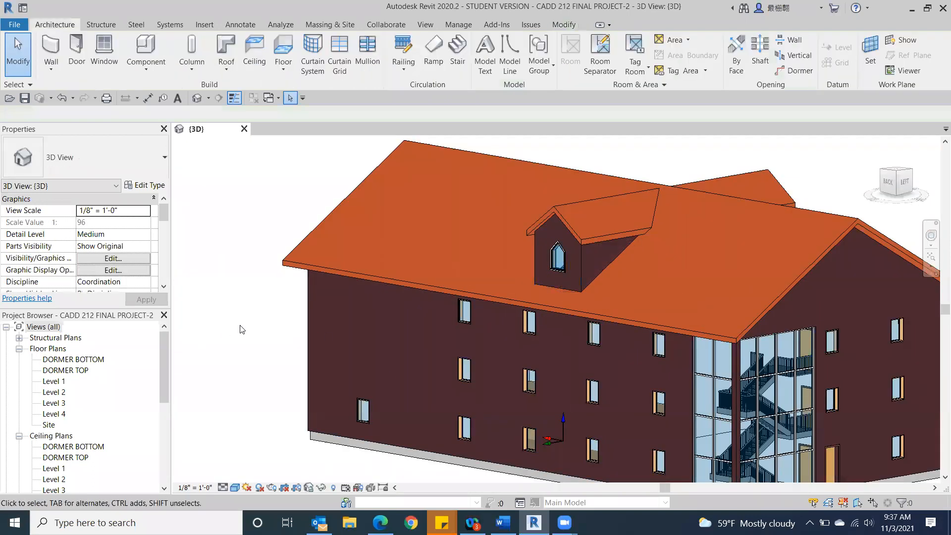
pyautogui.scroll(5, 543, 382)
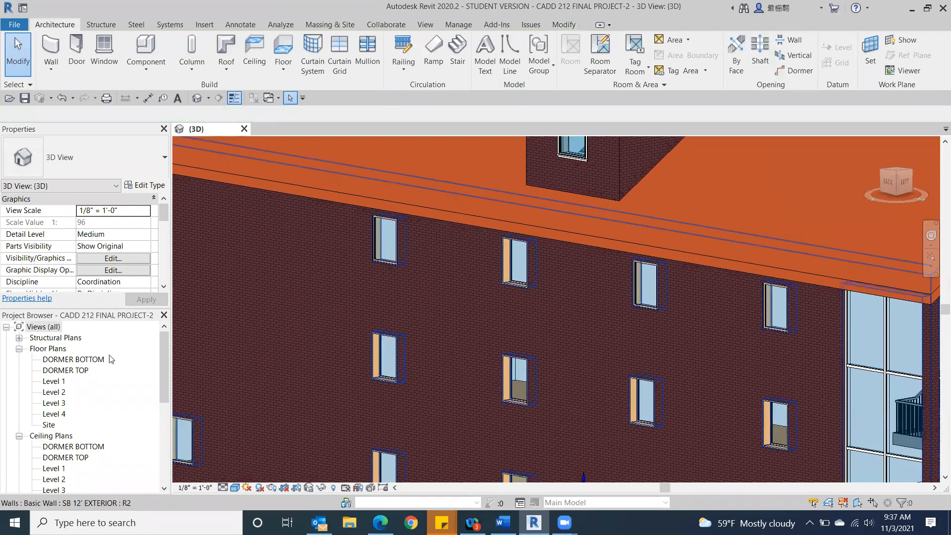
# Step: In the Level 1 floor plan, flip the facing of the two 36" x 48" windows nearest the stairwell along the upper exterior wall
pyautogui.doubleClick(54, 382)
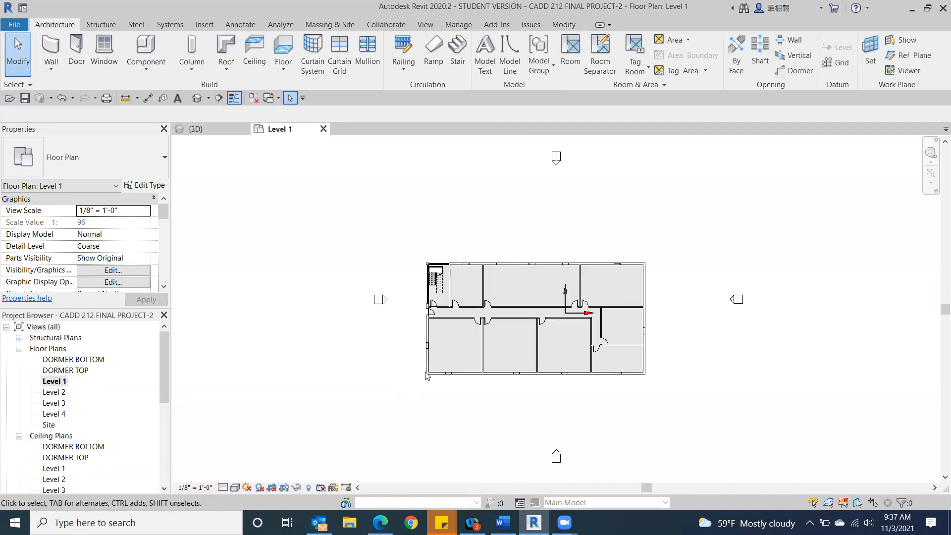
pyautogui.scroll(6, 414, 380)
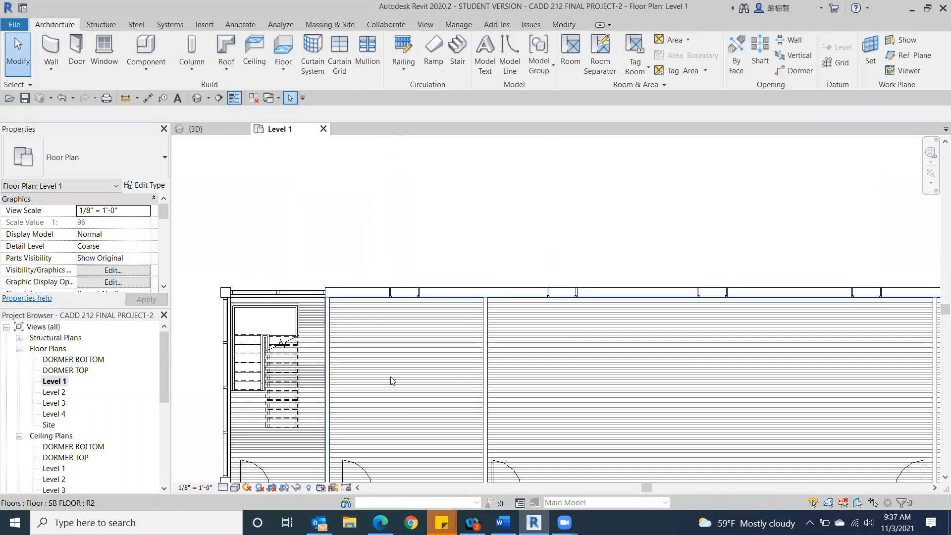
pyautogui.scroll(1, 403, 305)
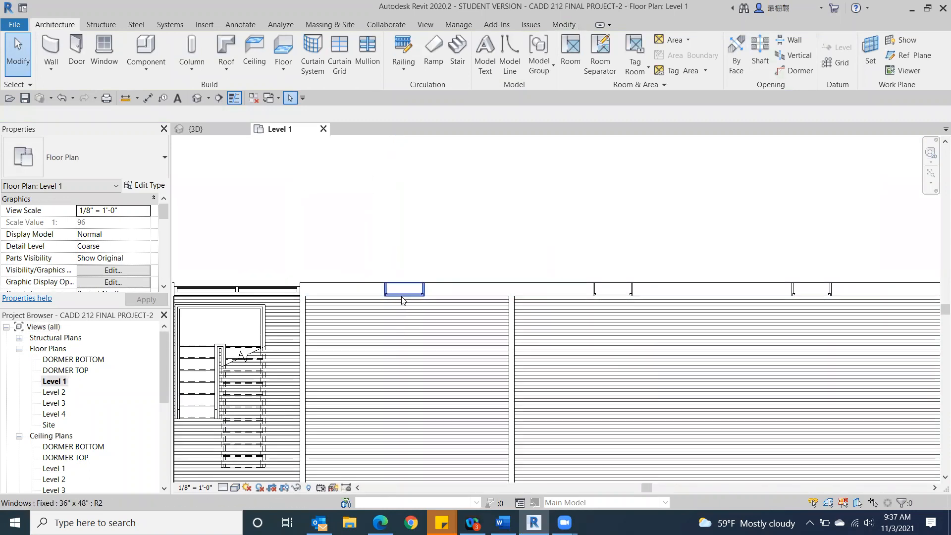
pyautogui.click(403, 299)
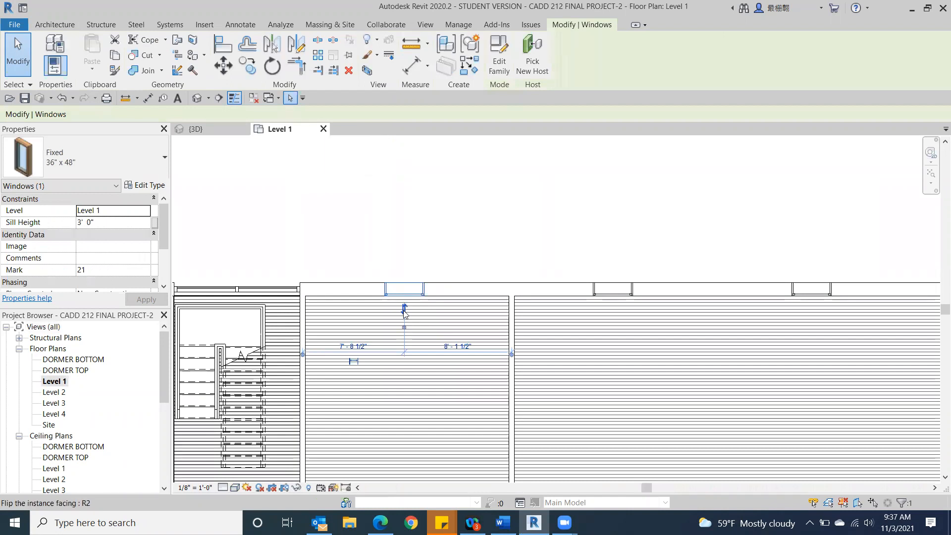
pyautogui.click(619, 296)
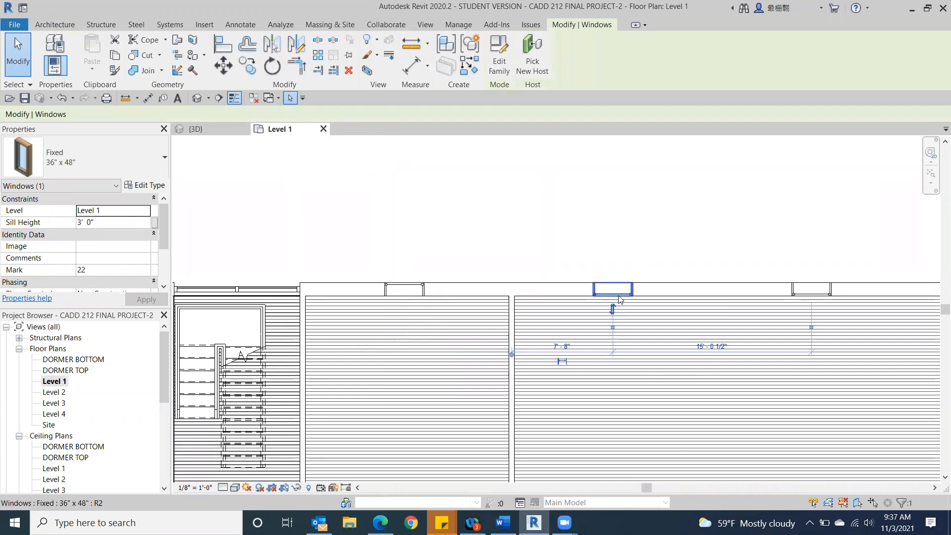
pyautogui.click(613, 309)
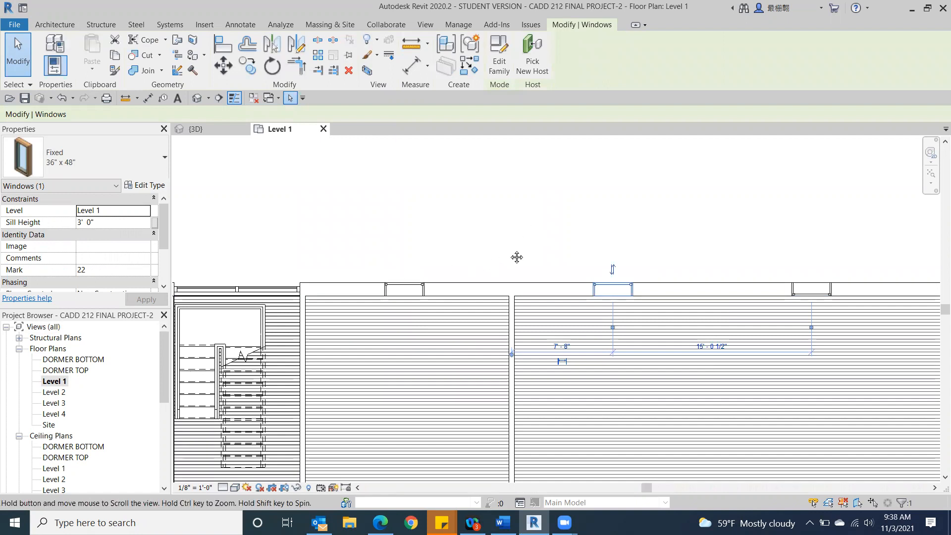
pyautogui.moveTo(499, 264); pyautogui.dragTo(574, 243, button='middle')
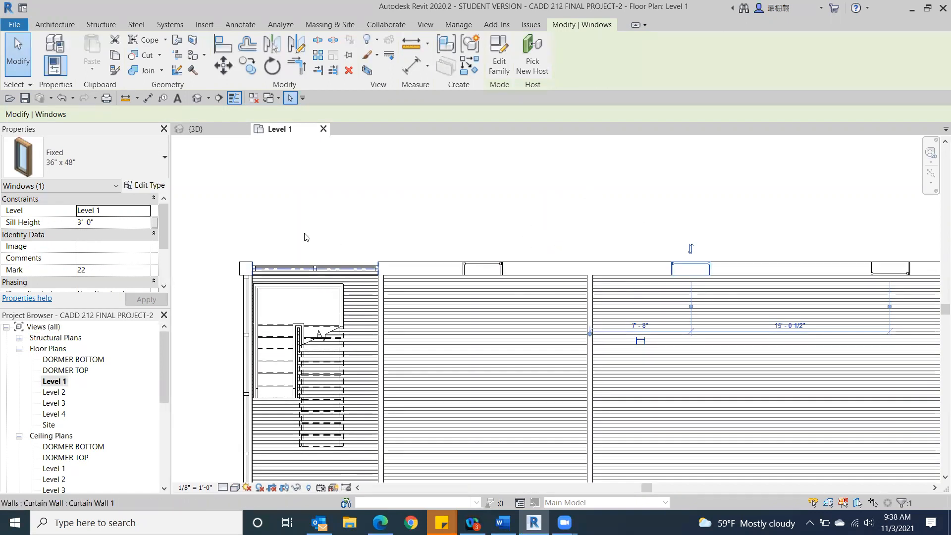
# Step: Nudge the Level 1 assembled stair left and up until it sits against the curtain walls in the building's corner
pyautogui.scroll(4, 289, 267)
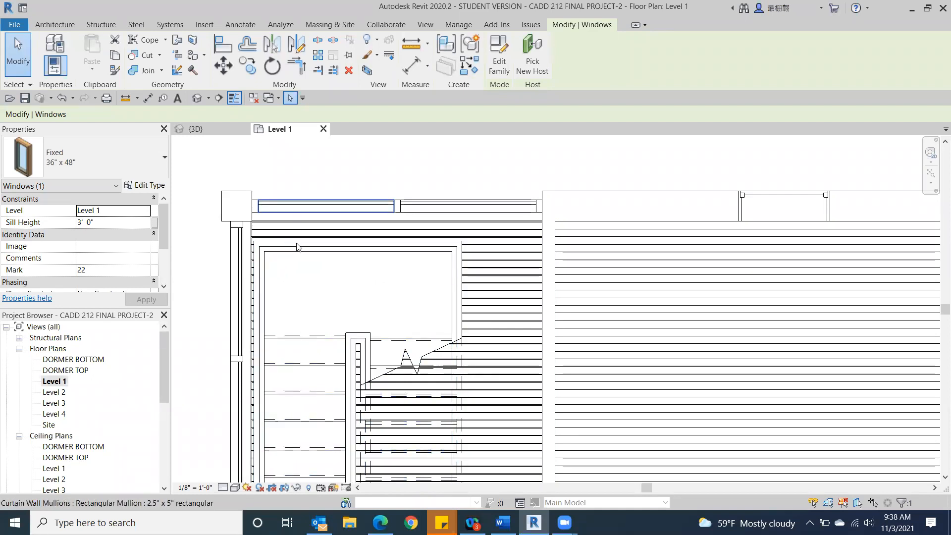
pyautogui.click(297, 259)
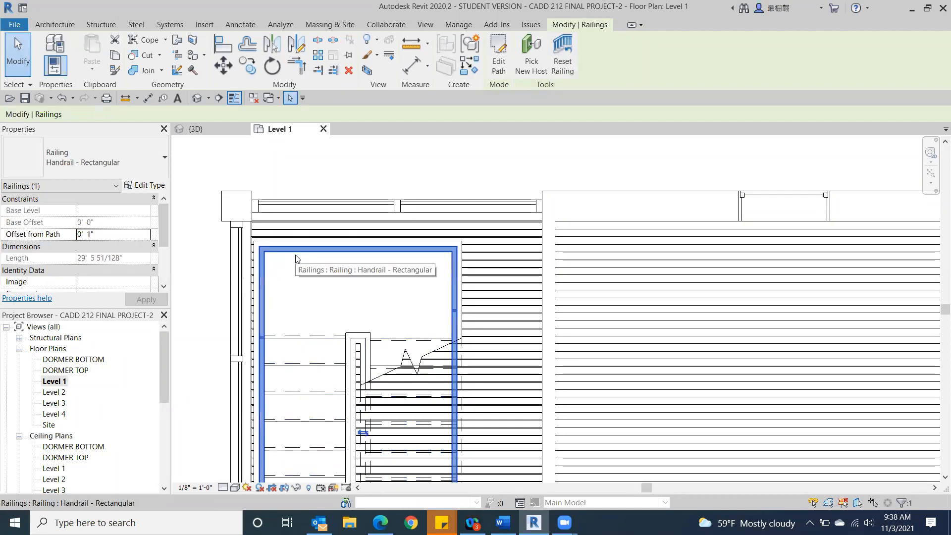
pyautogui.click(337, 285)
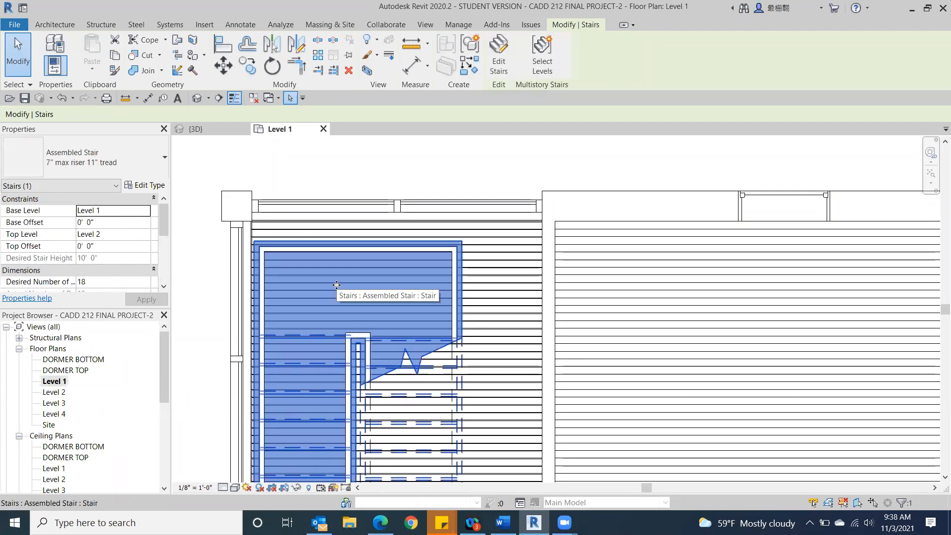
pyautogui.press('Left')
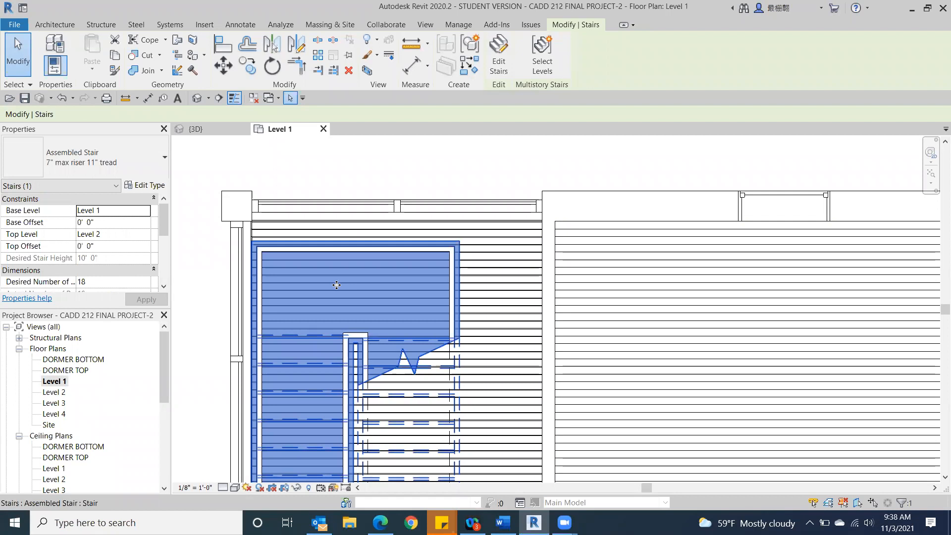
pyautogui.press('Up')
pyautogui.press('Up')
pyautogui.press('Up')
pyautogui.press('Up')
pyautogui.press('Up')
pyautogui.press('Up')
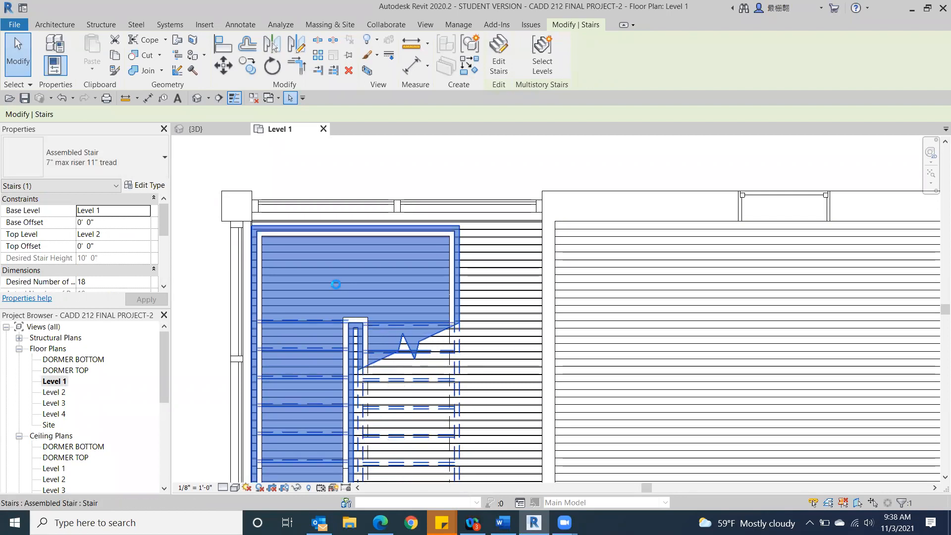
pyautogui.press('Up')
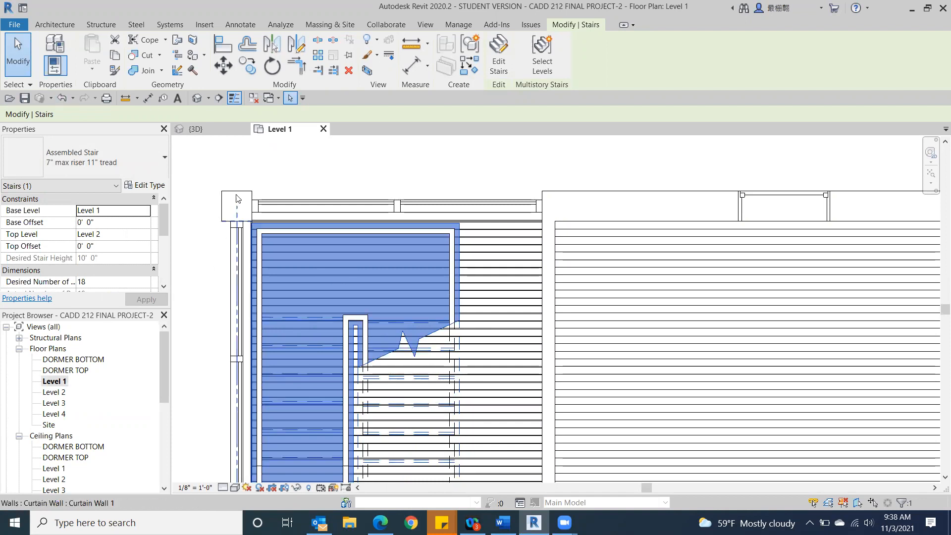
pyautogui.click(249, 168)
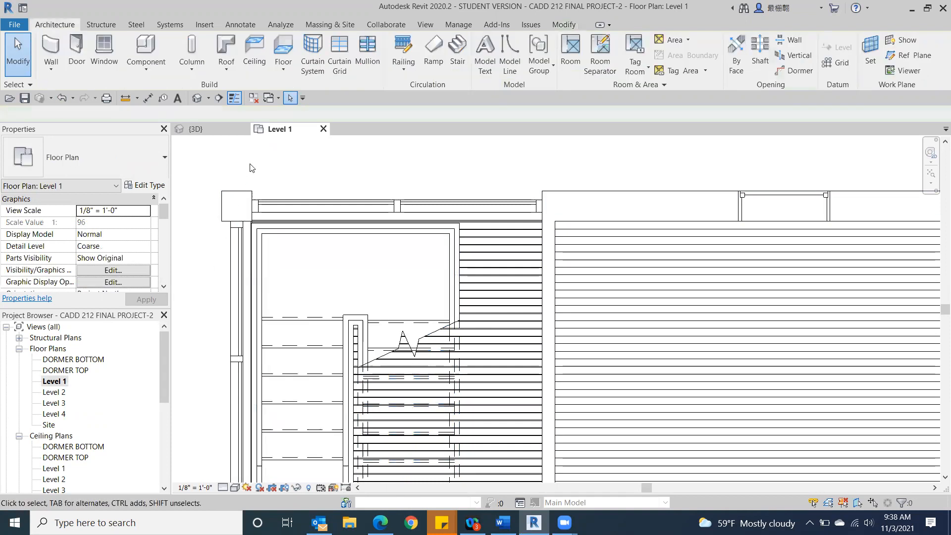
# Step: Examine the staircase and its landings behind the curtain wall in the 3D model's left view
pyautogui.click(195, 99)
pyautogui.scroll(-5, 789, 380)
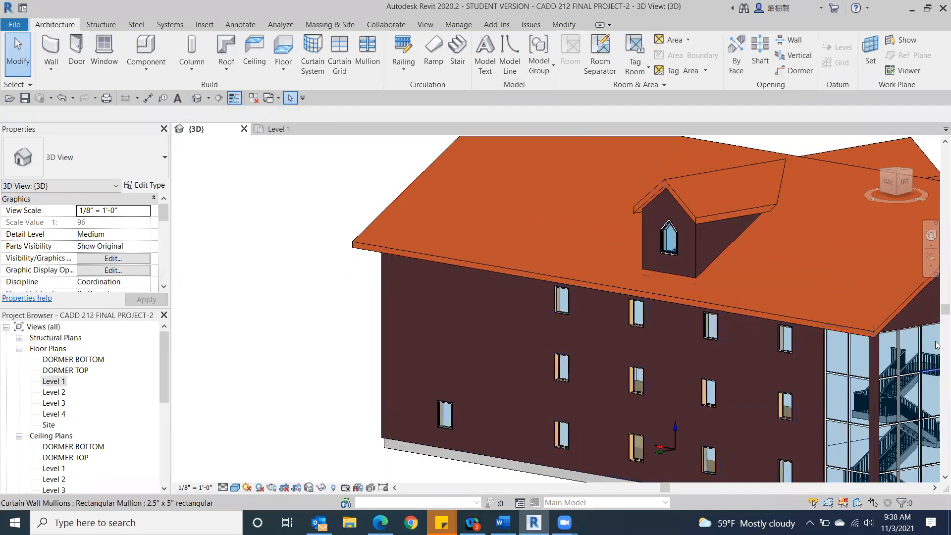
pyautogui.click(906, 190)
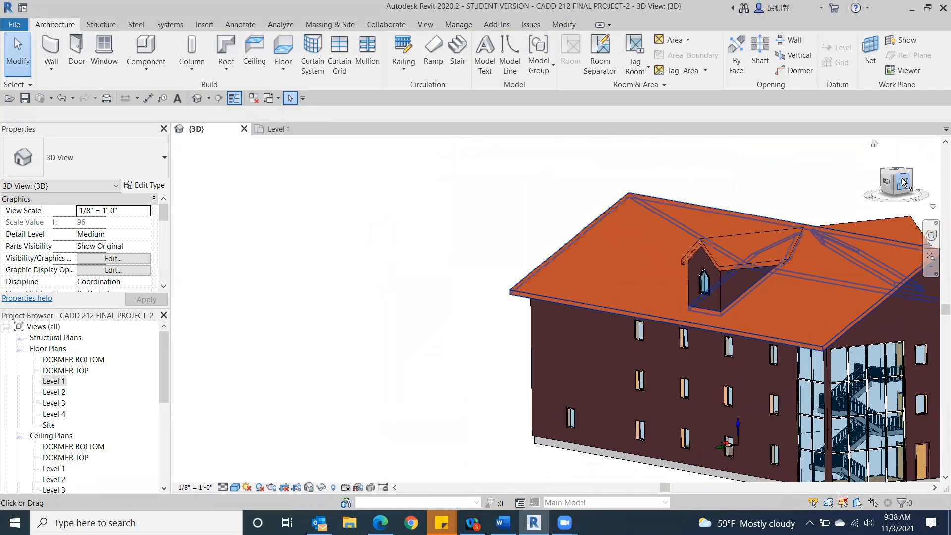
pyautogui.scroll(5, 521, 350)
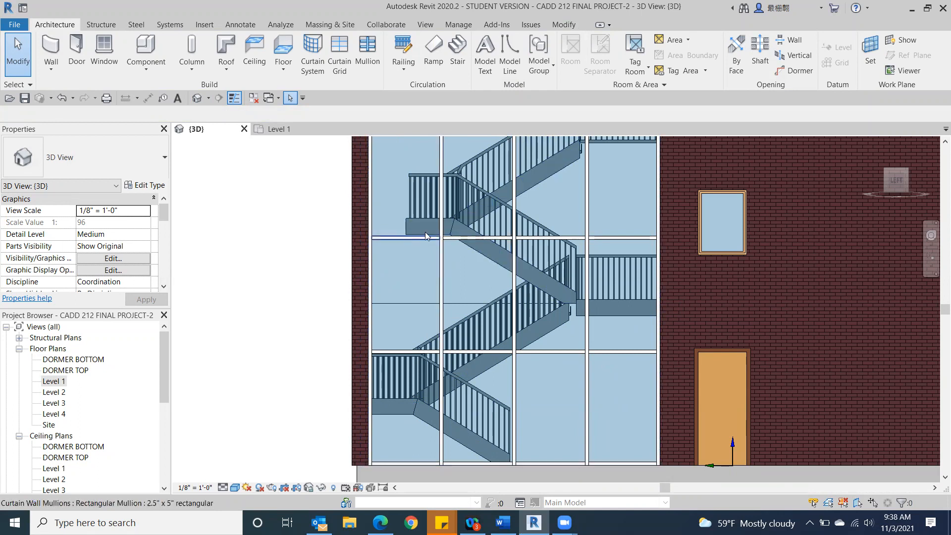
pyautogui.moveTo(571, 164); pyautogui.dragTo(472, 318, button='middle')
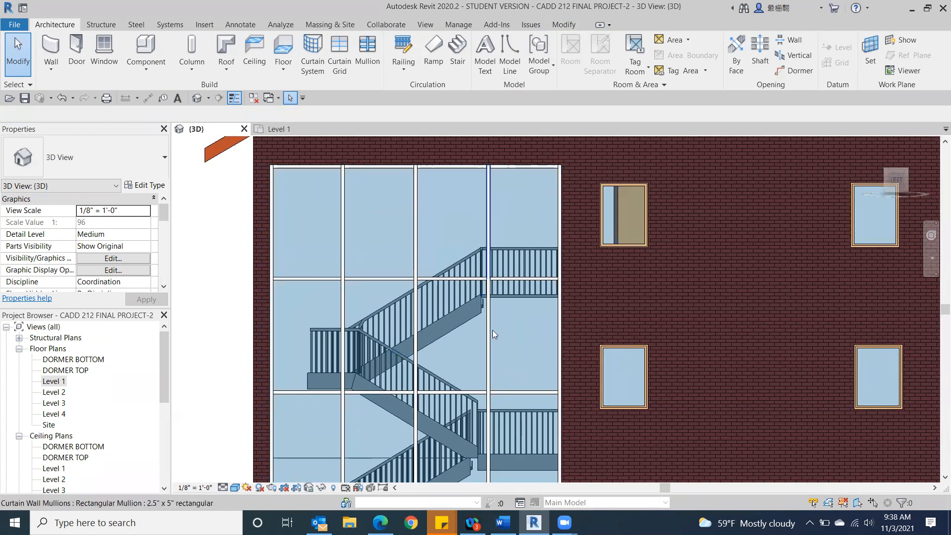
pyautogui.scroll(3, 531, 302)
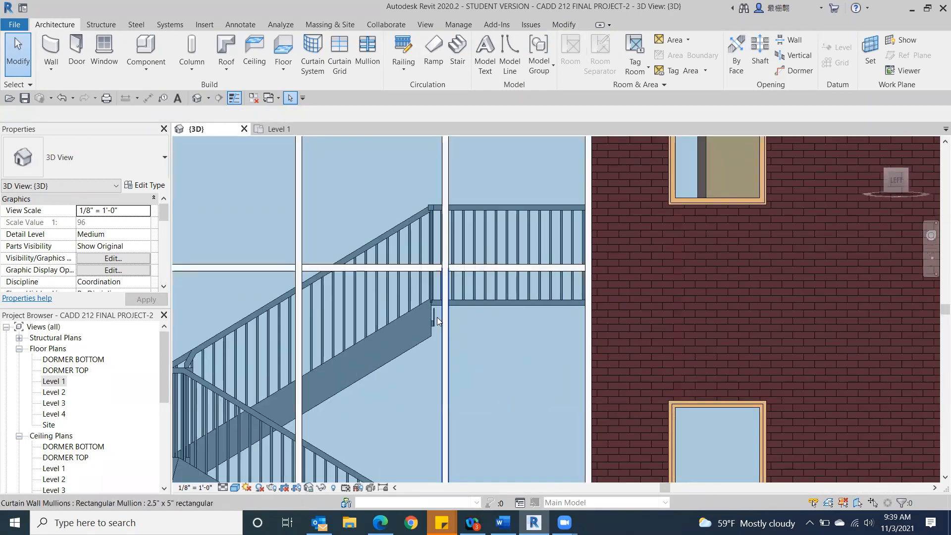
pyautogui.scroll(-4, 469, 323)
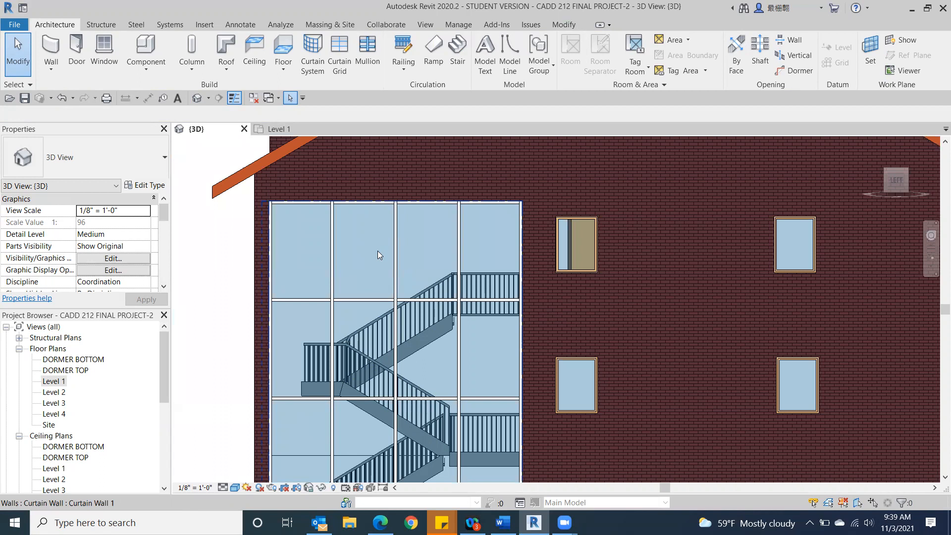
pyautogui.scroll(-1, 350, 250)
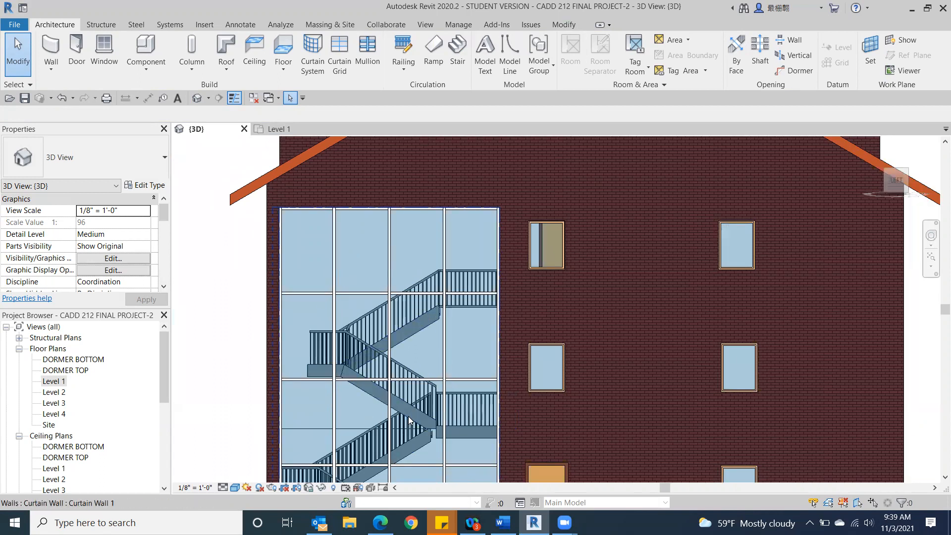
pyautogui.scroll(-2, 408, 419)
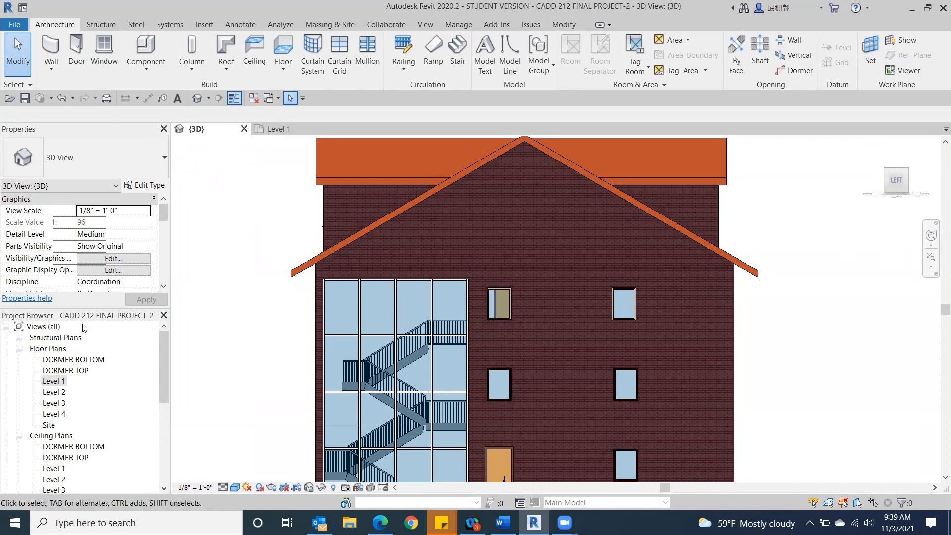
# Step: Return to the Level 1 floor plan and frame the whole building layout
pyautogui.doubleClick(51, 382)
pyautogui.scroll(-5, 722, 448)
pyautogui.moveTo(723, 448); pyautogui.dragTo(476, 213, button='middle')
pyautogui.scroll(-2, 476, 220)
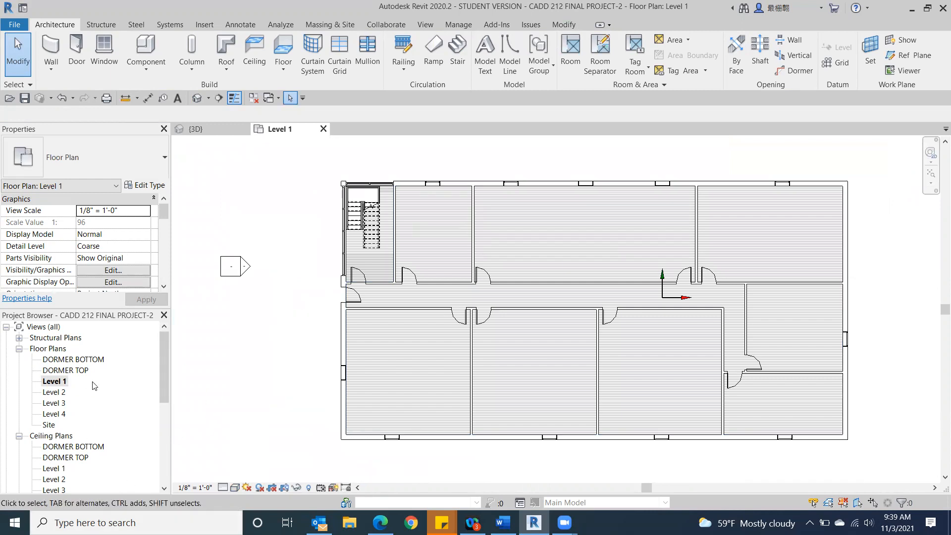
# Step: Duplicate the Level 1 floor plan as an independent view without detailing
pyautogui.rightClick(48, 383)
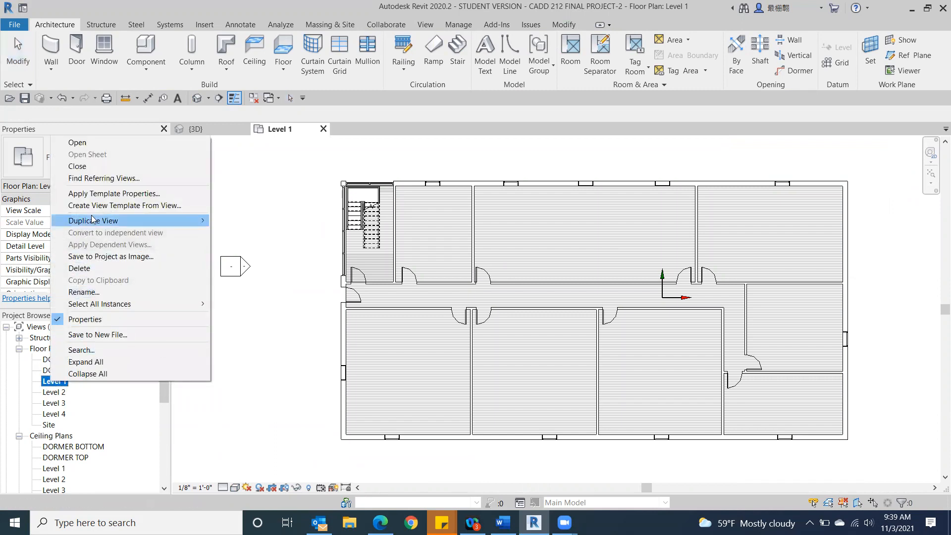
pyautogui.moveTo(92, 222)
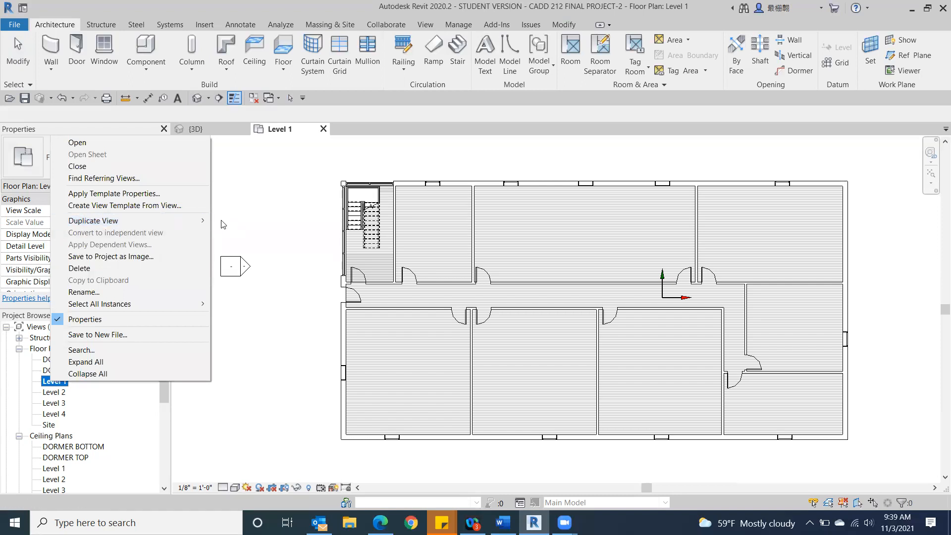
pyautogui.moveTo(205, 221)
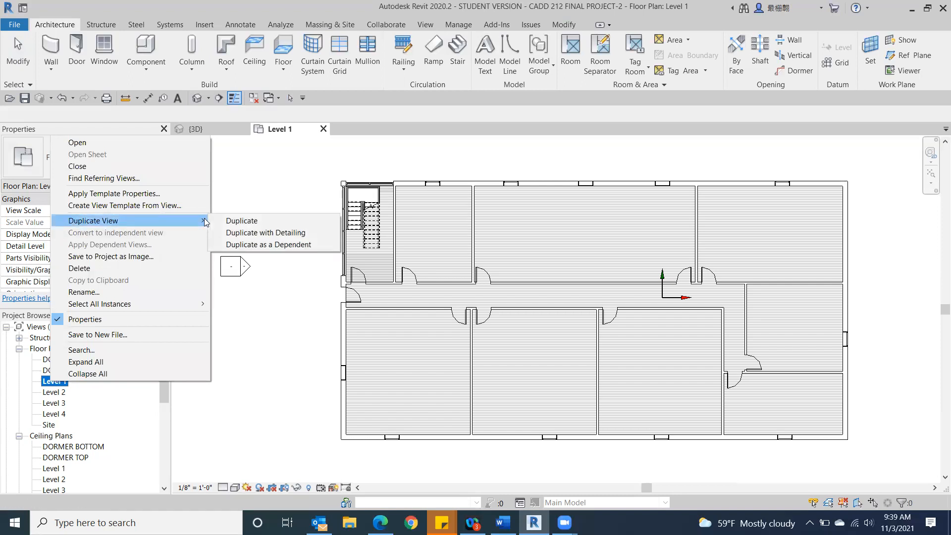
pyautogui.click(246, 222)
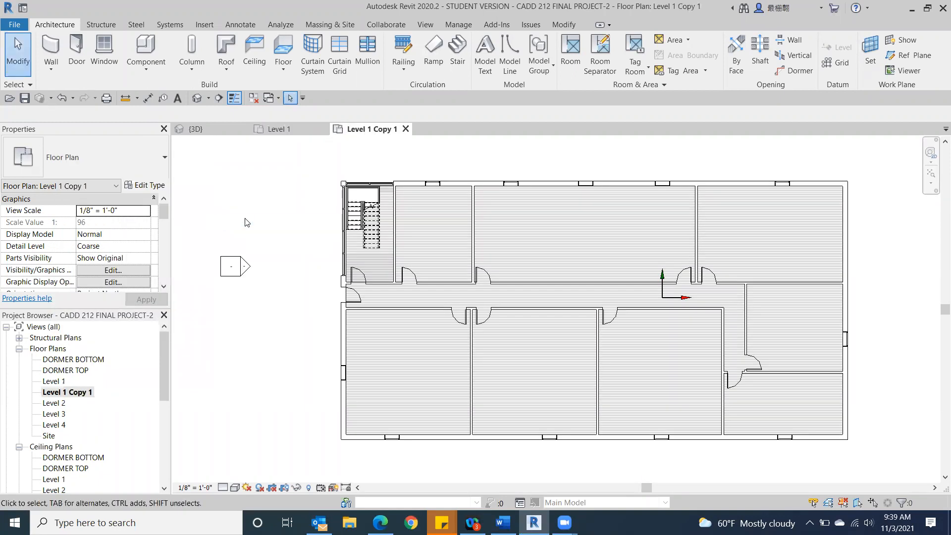
# Step: Rename the duplicated Level 1 floor plan view as Level 1 Interiors
pyautogui.scroll(-1, 99, 392)
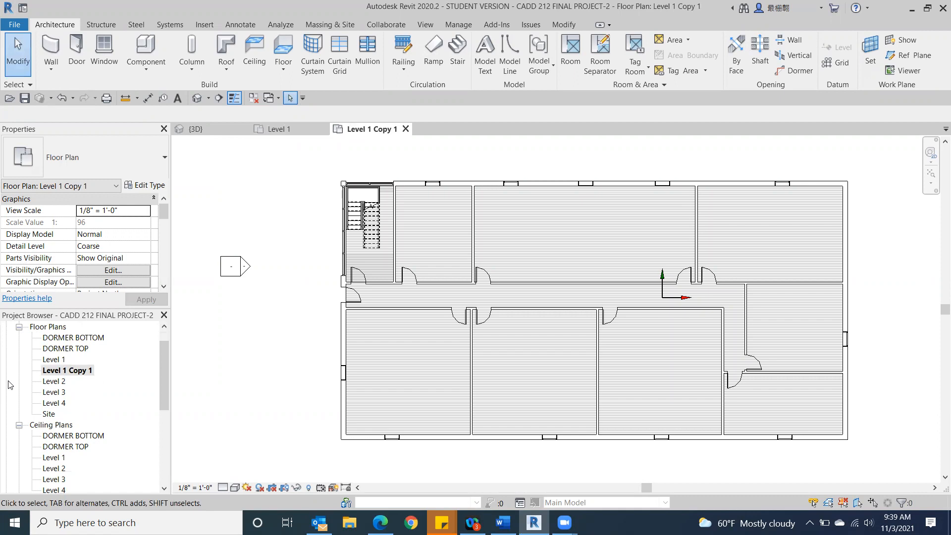
pyautogui.rightClick(68, 372)
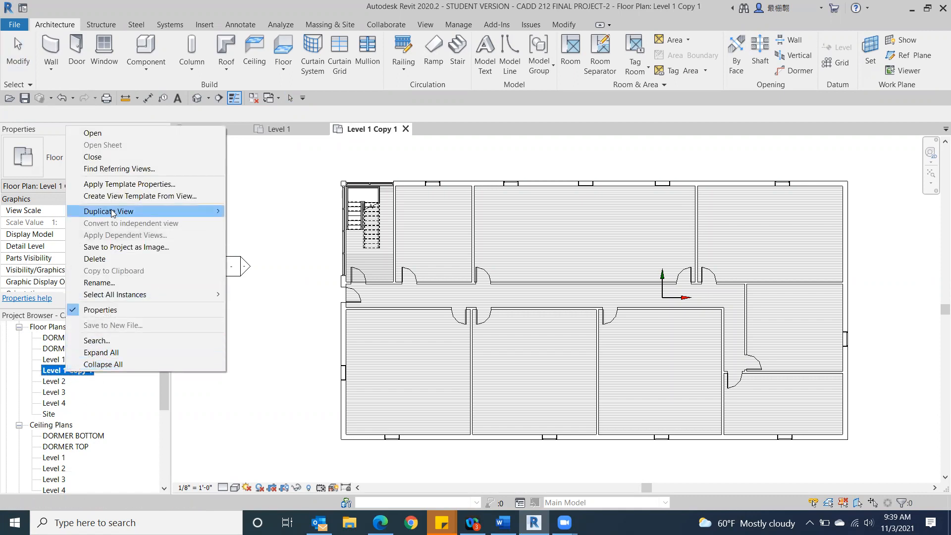
pyautogui.click(110, 283)
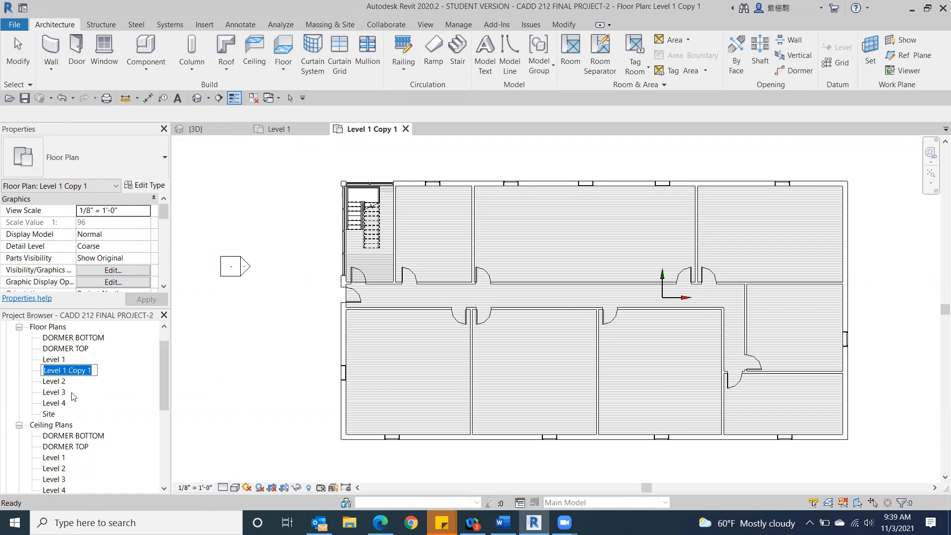
pyautogui.click(92, 374)
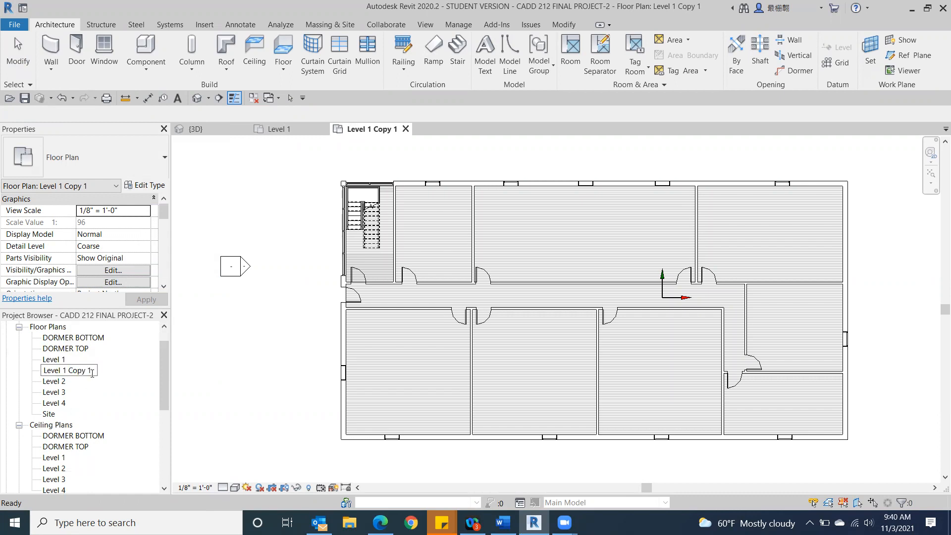
pyautogui.press('BackSpace')
pyautogui.press('BackSpace')
pyautogui.press('BackSpace')
pyautogui.press('BackSpace')
pyautogui.press('BackSpace')
pyautogui.press('BackSpace')
pyautogui.write('Interiors')
pyautogui.click(238, 412)
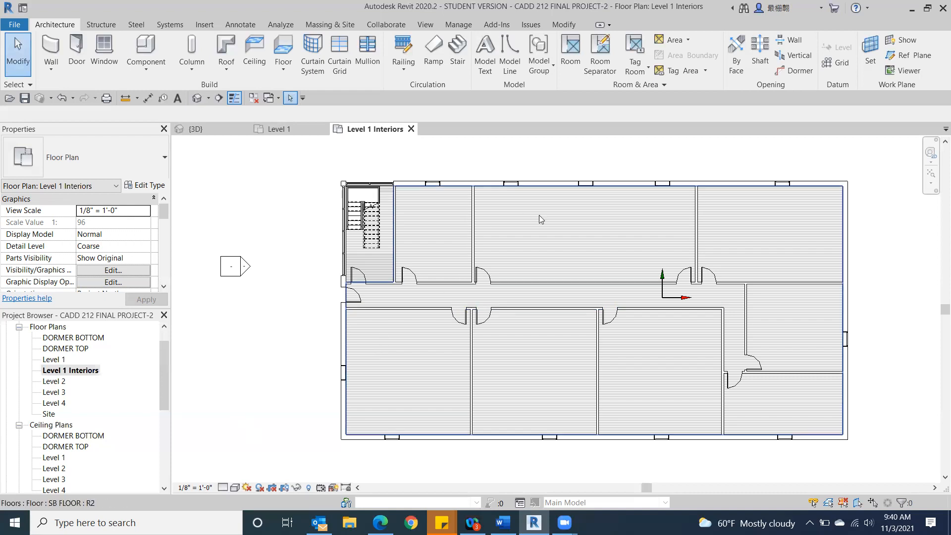
# Step: In the original Level 1 plan's visibility overrides, turn off the Furniture, Furniture Systems and Lighting Fixtures categories
pyautogui.doubleClick(57, 359)
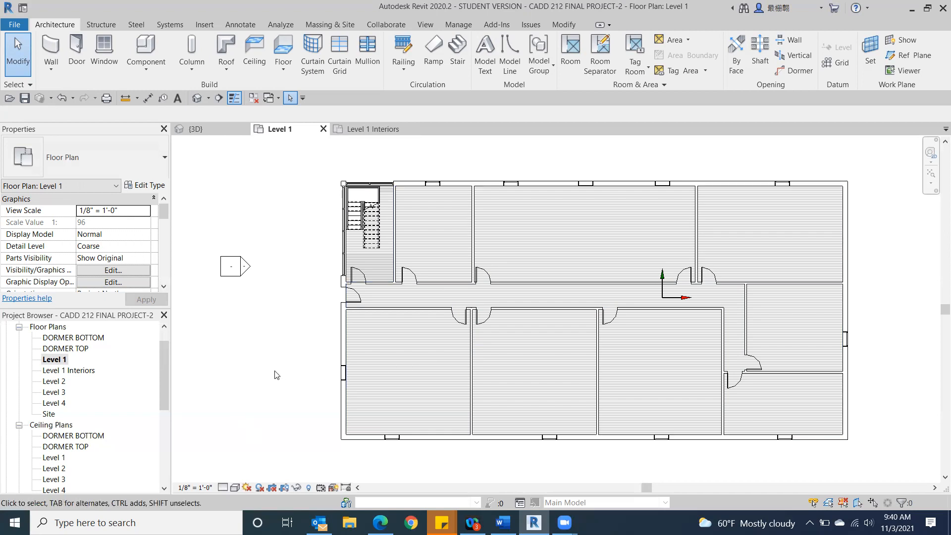
pyautogui.press('v')
pyautogui.press('g')
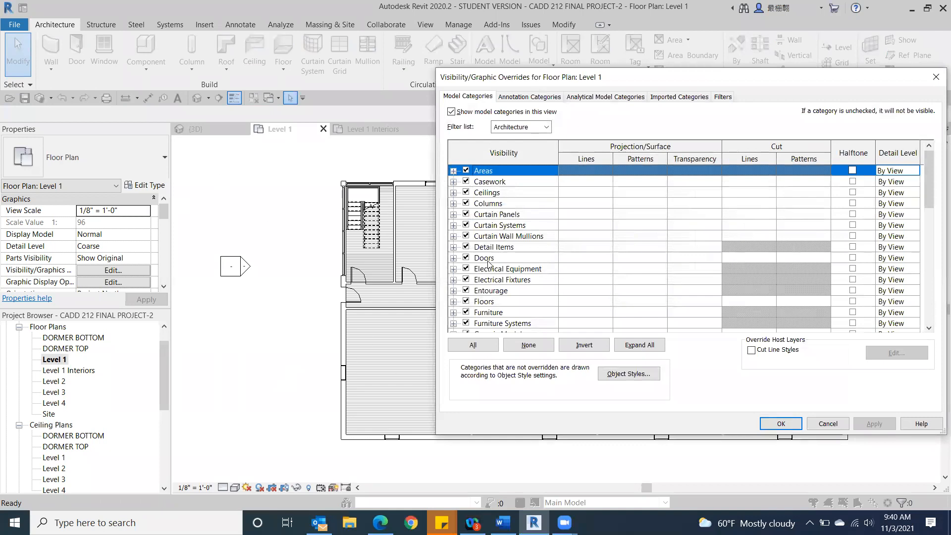
pyautogui.click(466, 313)
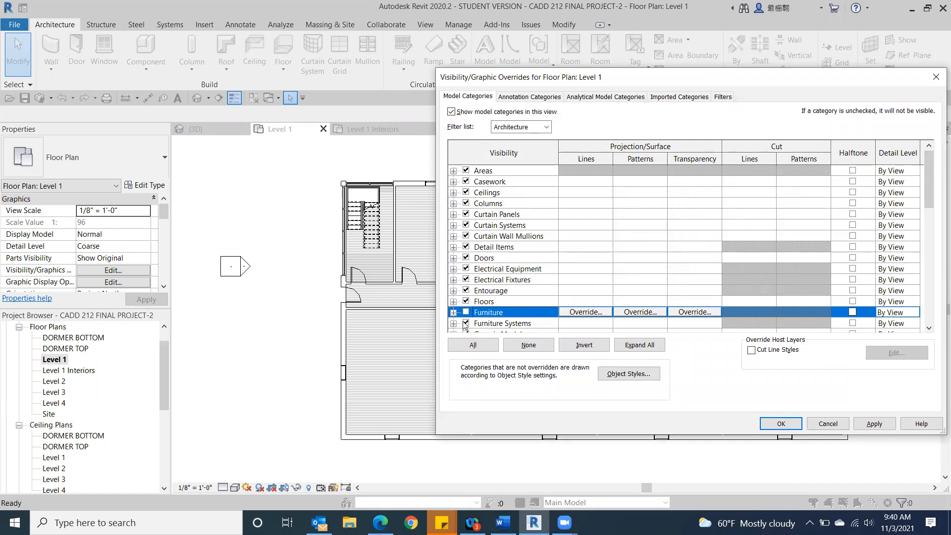
pyautogui.click(466, 324)
pyautogui.scroll(-2, 514, 303)
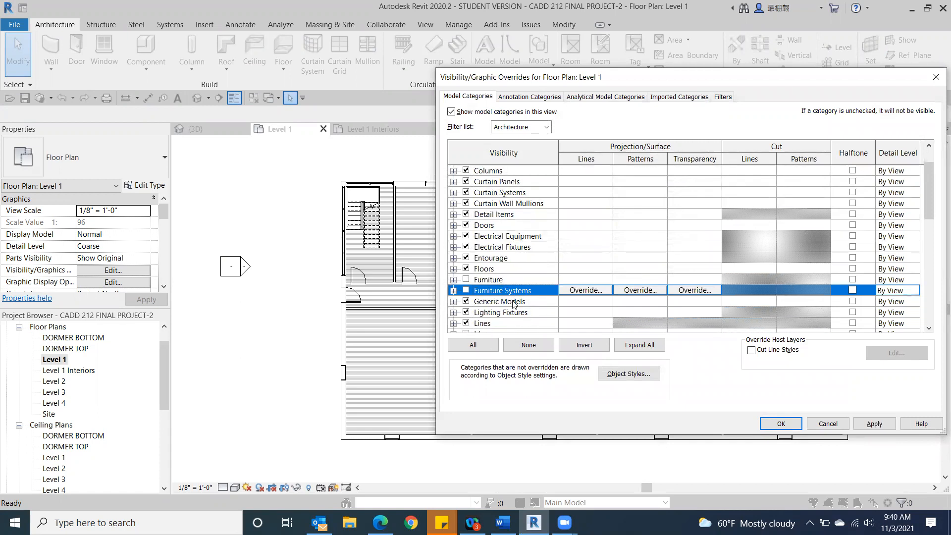
pyautogui.scroll(-1, 514, 303)
pyautogui.scroll(-1, 514, 304)
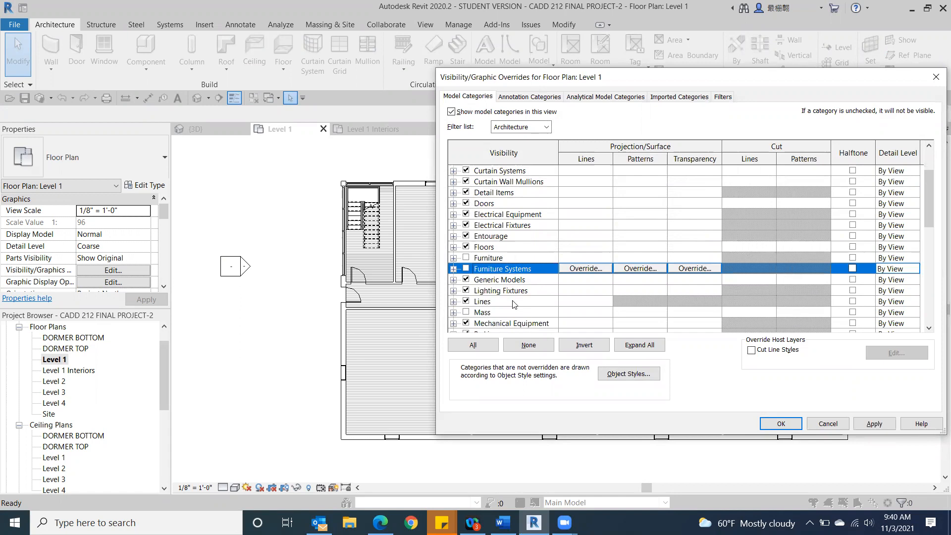
pyautogui.click(466, 291)
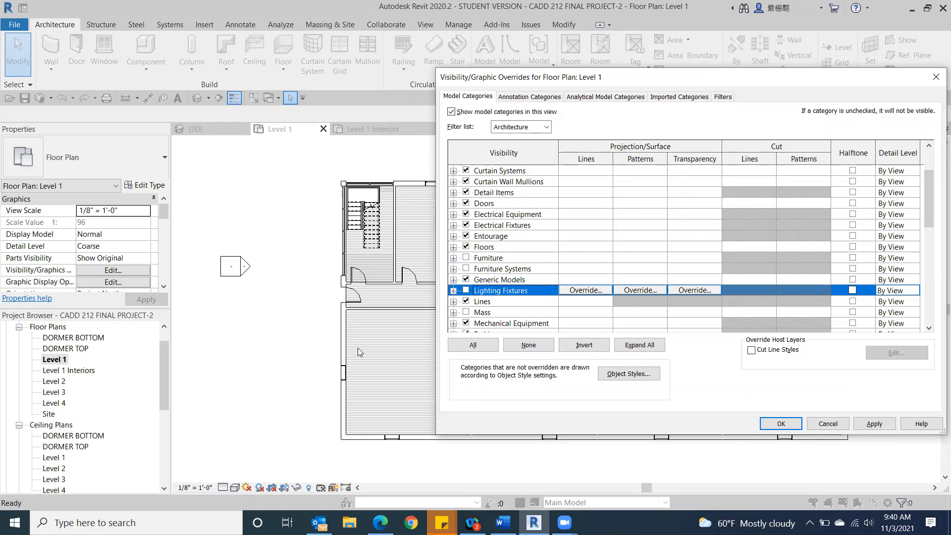
# Step: Review the remaining model categories down through the structural ones and accept the Level 1 visibility overrides
pyautogui.scroll(-5, 502, 320)
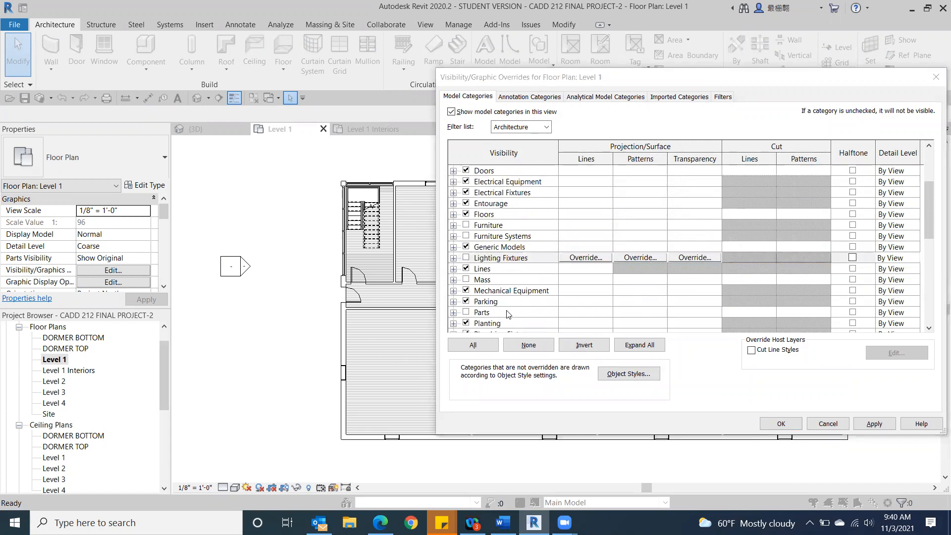
pyautogui.scroll(-2, 531, 306)
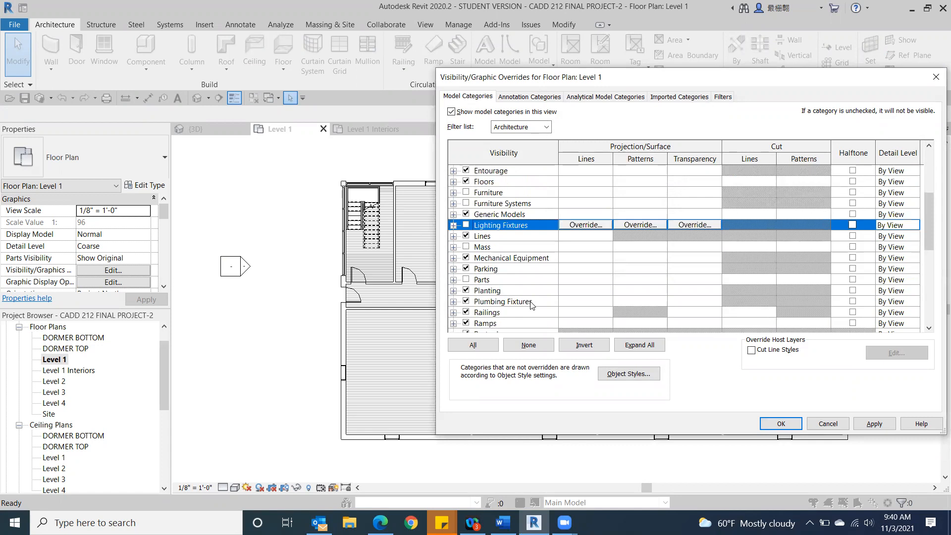
pyautogui.scroll(-5, 532, 305)
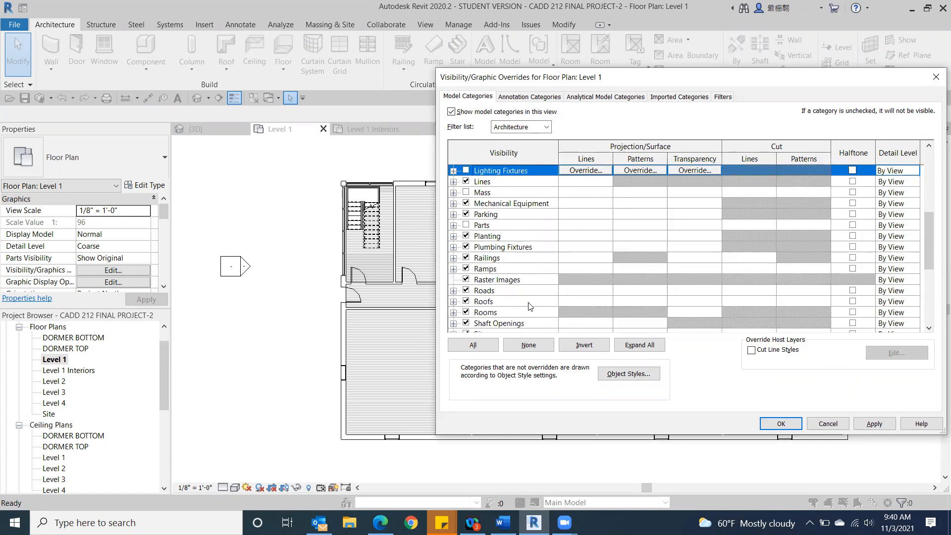
pyautogui.scroll(-1, 528, 306)
pyautogui.scroll(-1, 526, 306)
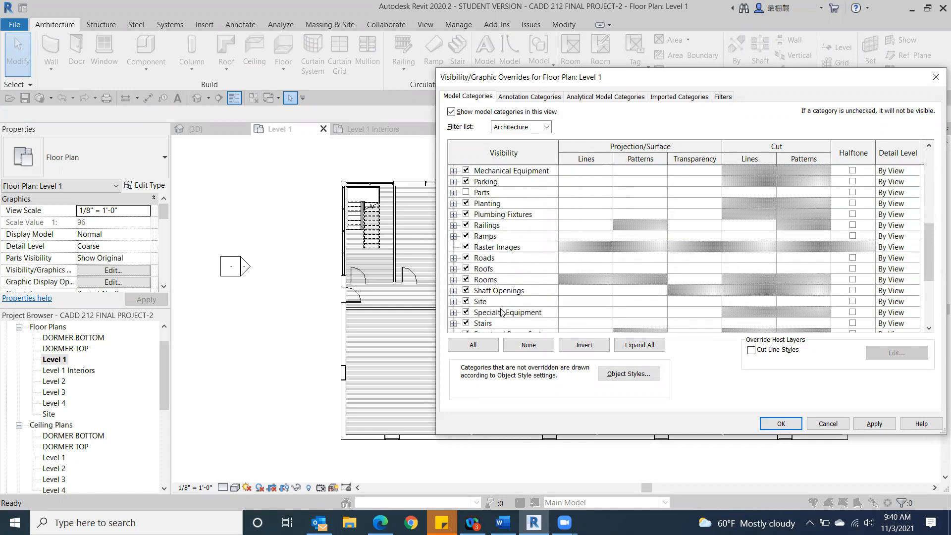
pyautogui.scroll(-2, 510, 314)
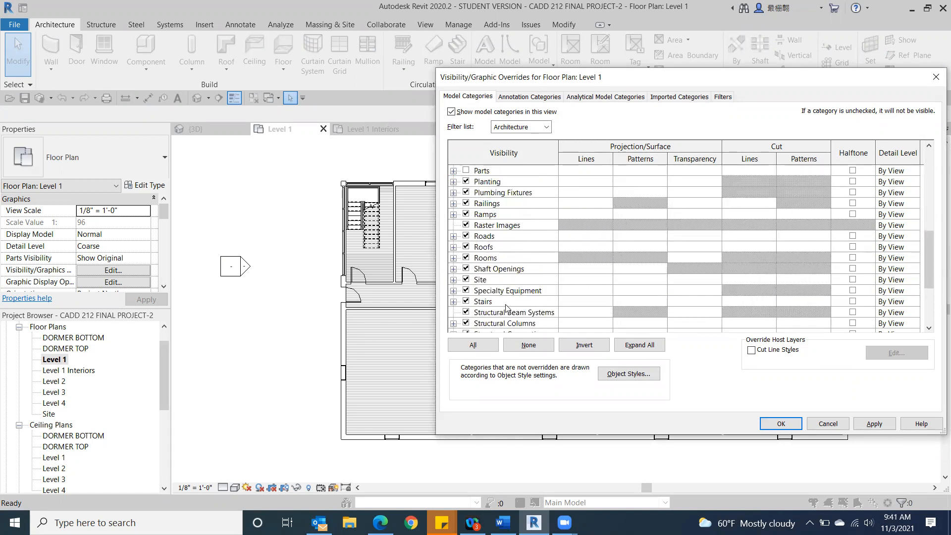
pyautogui.scroll(-2, 519, 283)
pyautogui.scroll(-2, 515, 273)
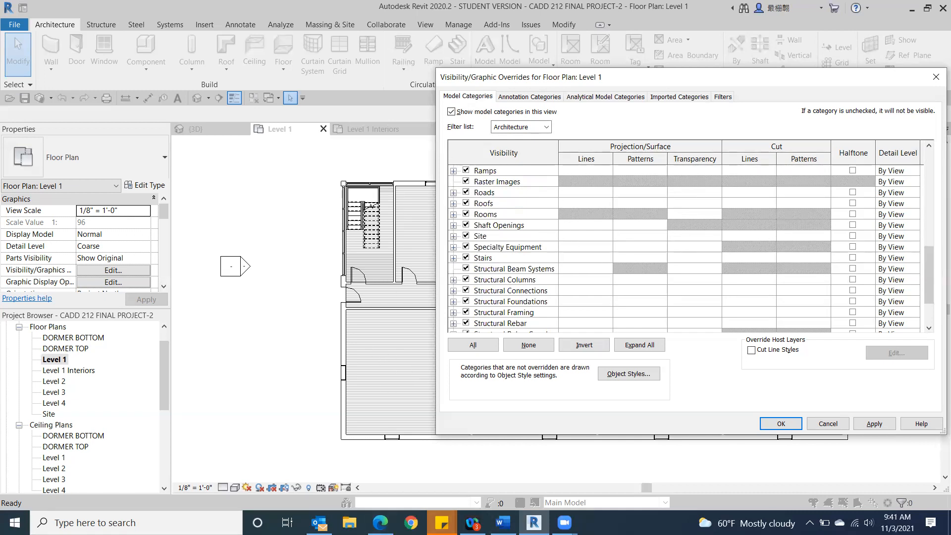
pyautogui.click(781, 425)
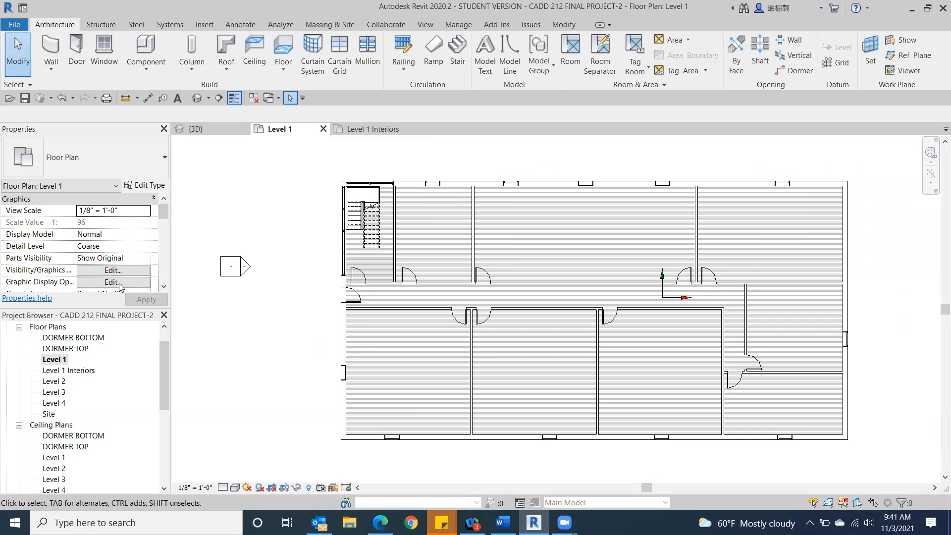
# Step: Open the Level 1 Interiors plan and hide the Floors category through its visibility overrides
pyautogui.doubleClick(54, 372)
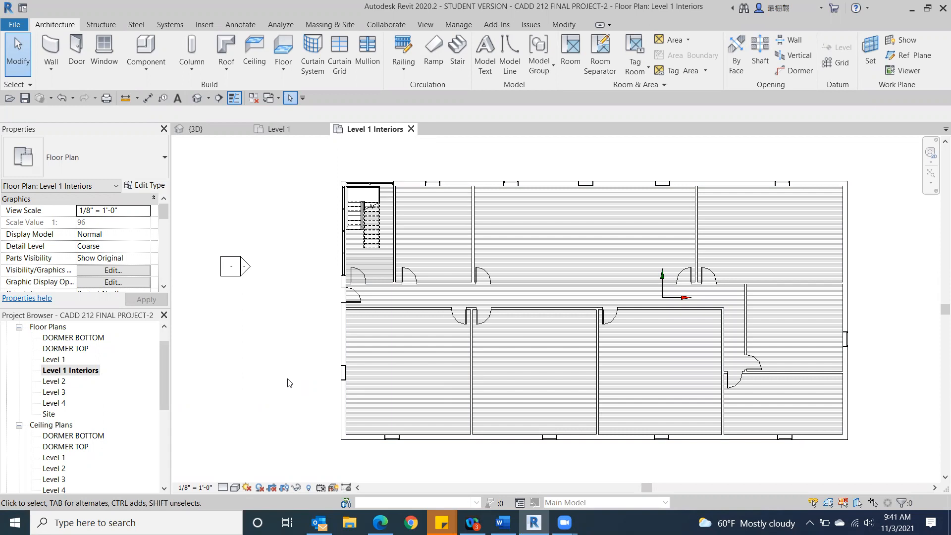
pyautogui.press('v')
pyautogui.press('v')
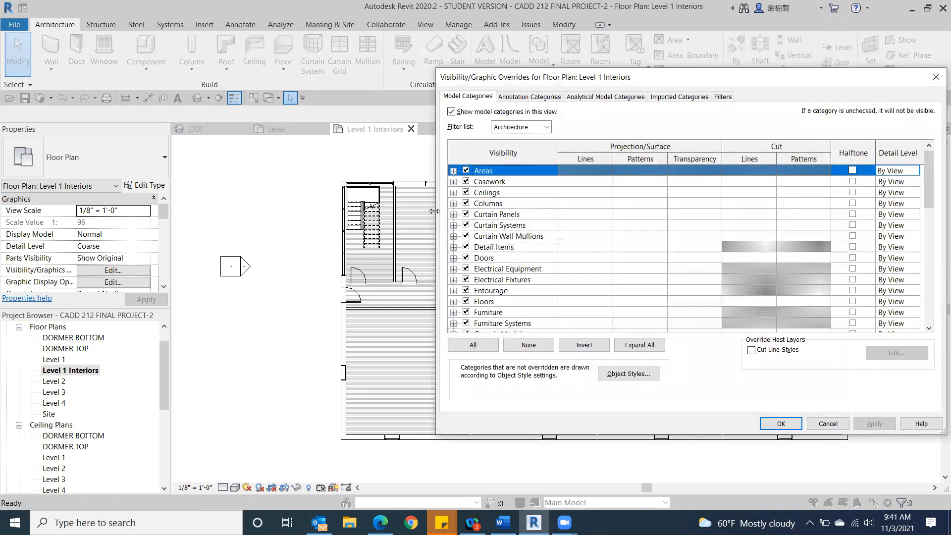
pyautogui.click(465, 301)
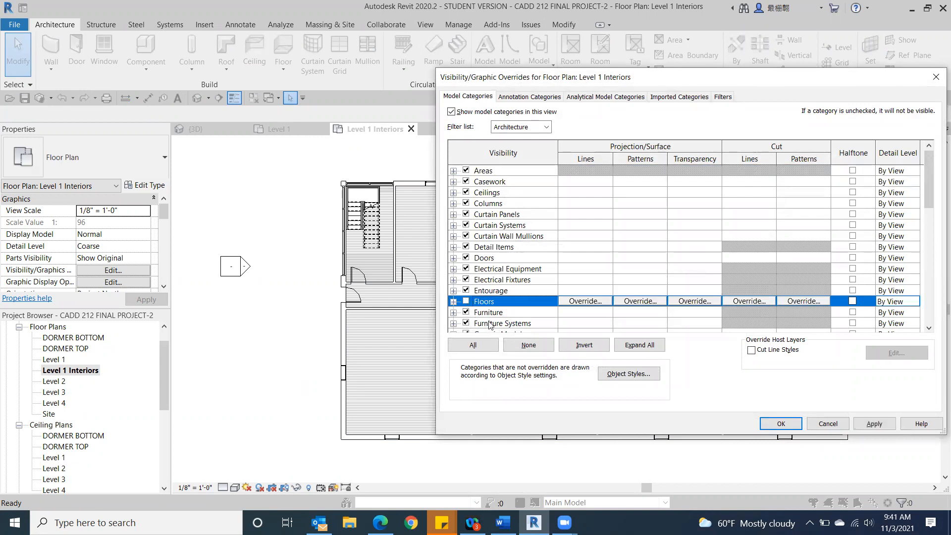
pyautogui.click(779, 425)
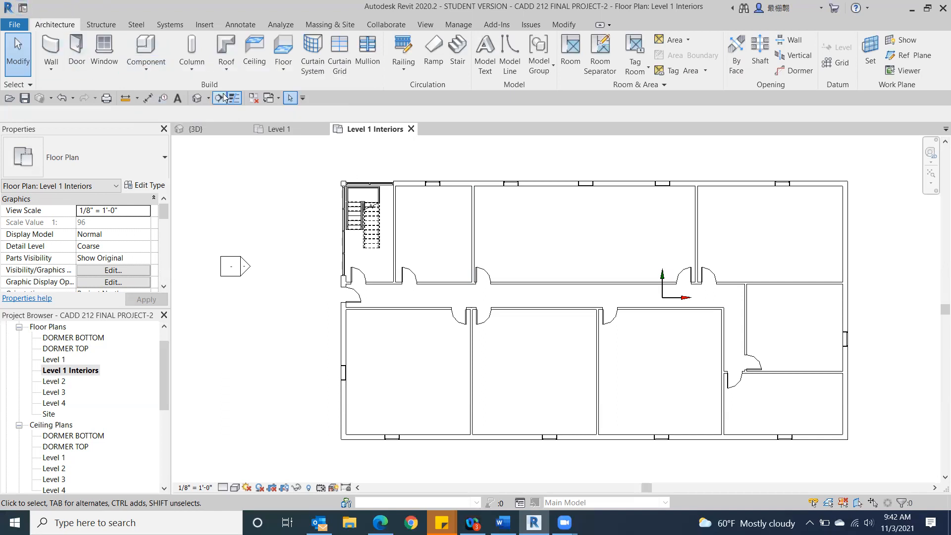
# Step: Start placing a component, try the 60" x 30" Student desk type, and settle on the 72" x 36" desk
pyautogui.click(147, 46)
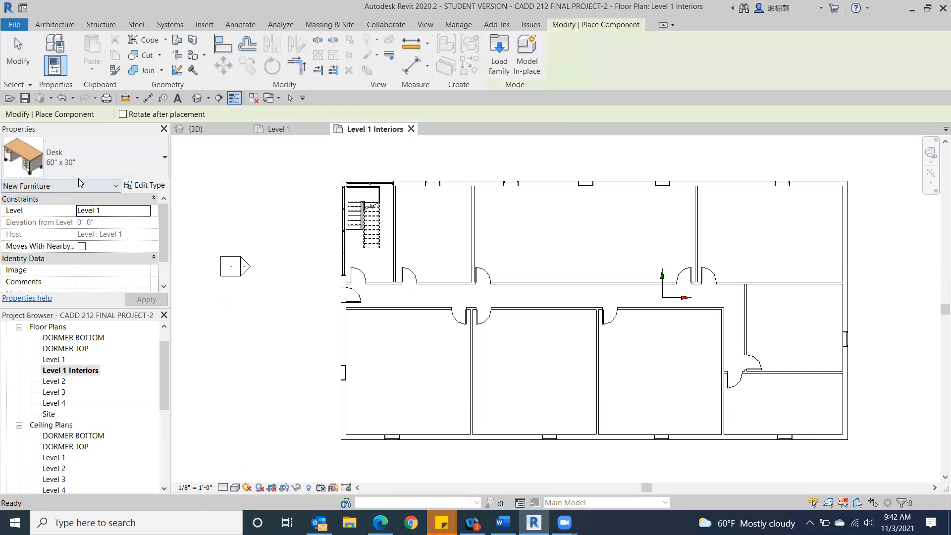
pyautogui.click(101, 155)
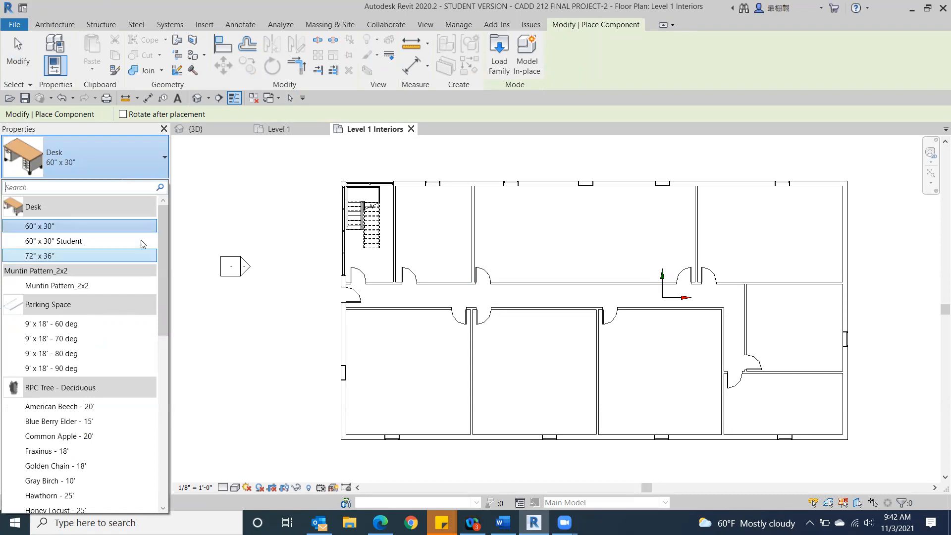
pyautogui.click(69, 242)
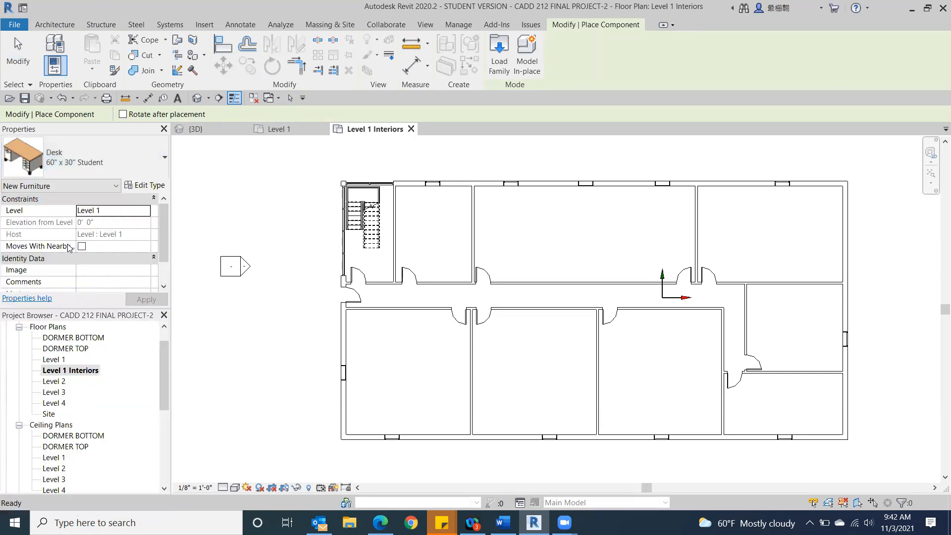
pyautogui.click(133, 160)
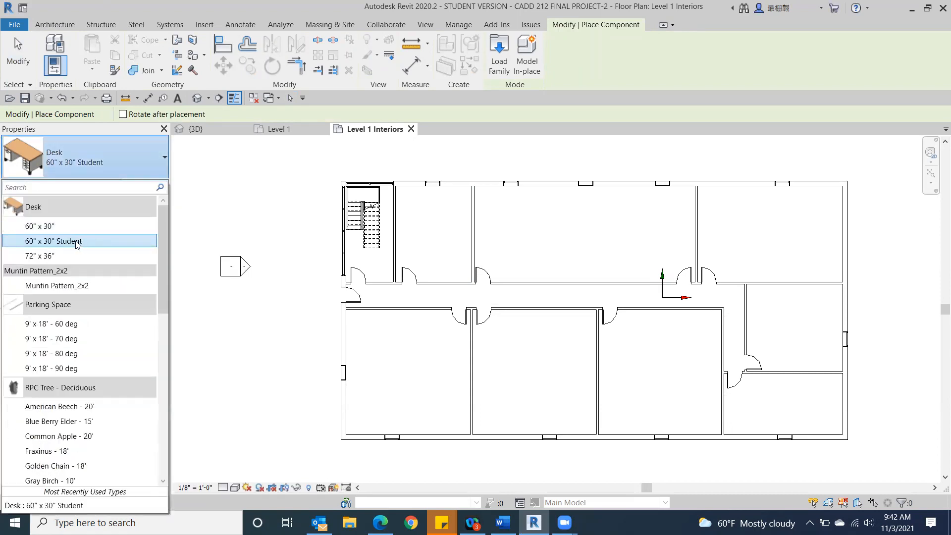
pyautogui.click(44, 256)
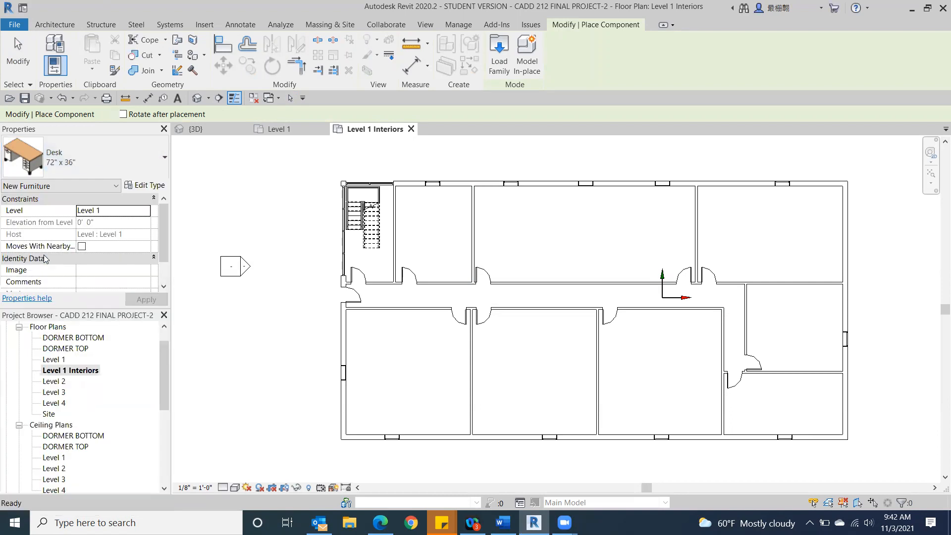
pyautogui.click(127, 166)
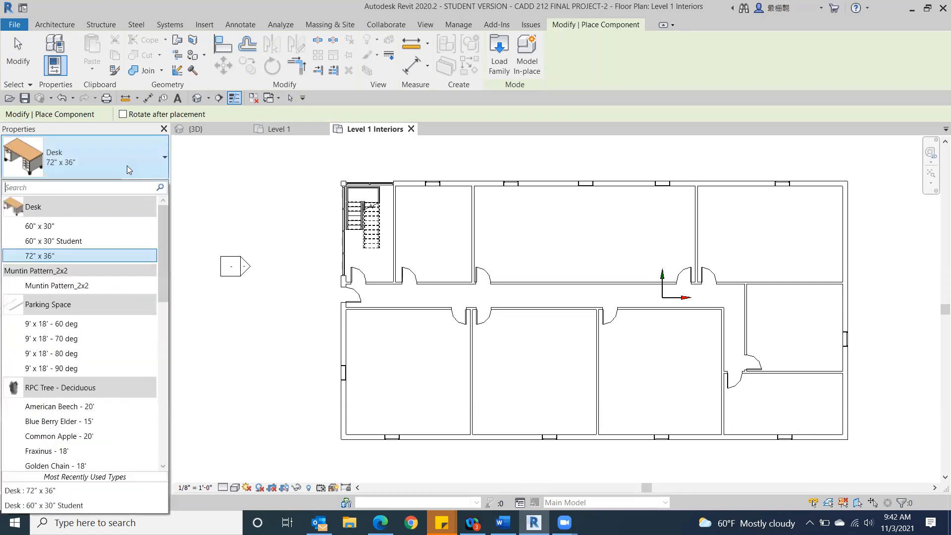
pyautogui.click(68, 256)
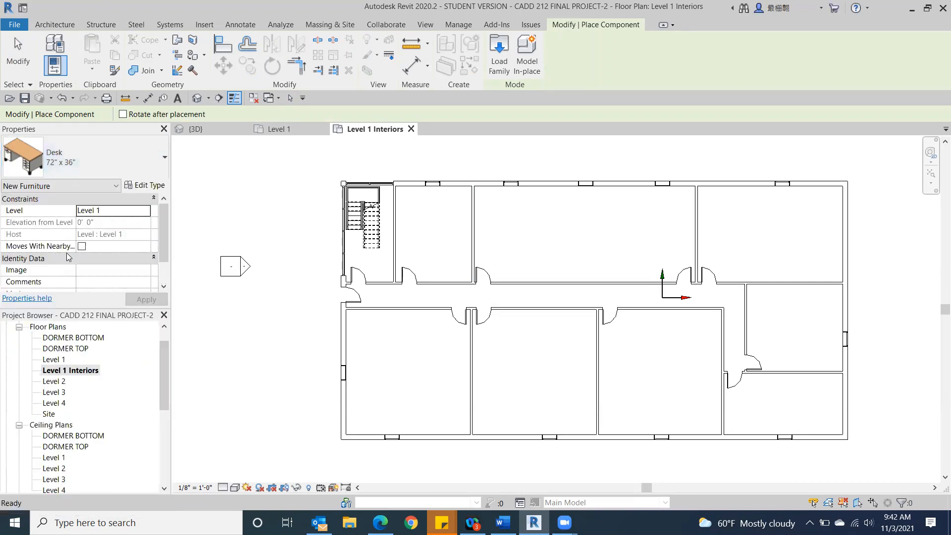
# Step: Look through the component types loaded in the project, from the desks down to the window trims
pyautogui.click(158, 156)
pyautogui.moveTo(160, 244); pyautogui.dragTo(165, 401)
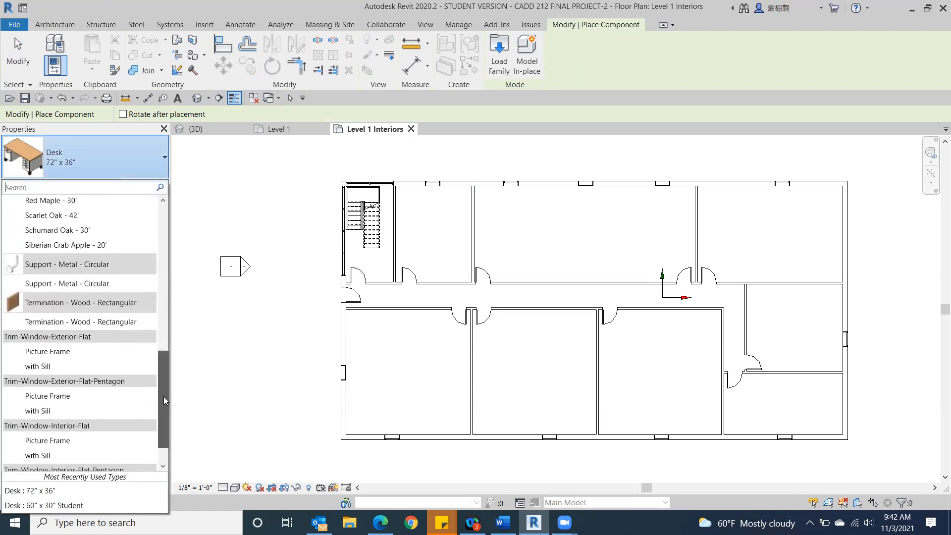
pyautogui.moveTo(163, 396); pyautogui.dragTo(159, 211)
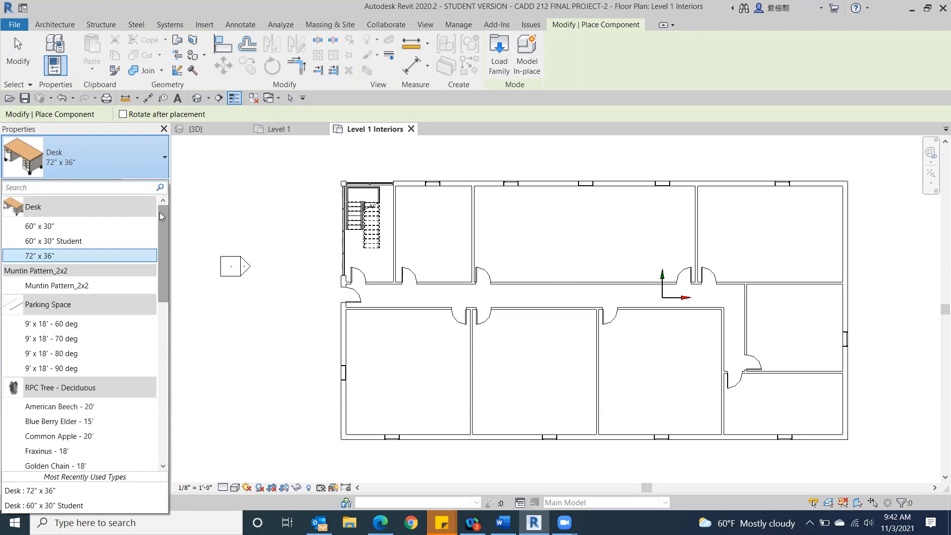
# Step: Place one 72" x 36" desk in each of the three large rooms along the building's lower side
pyautogui.click(7, 188)
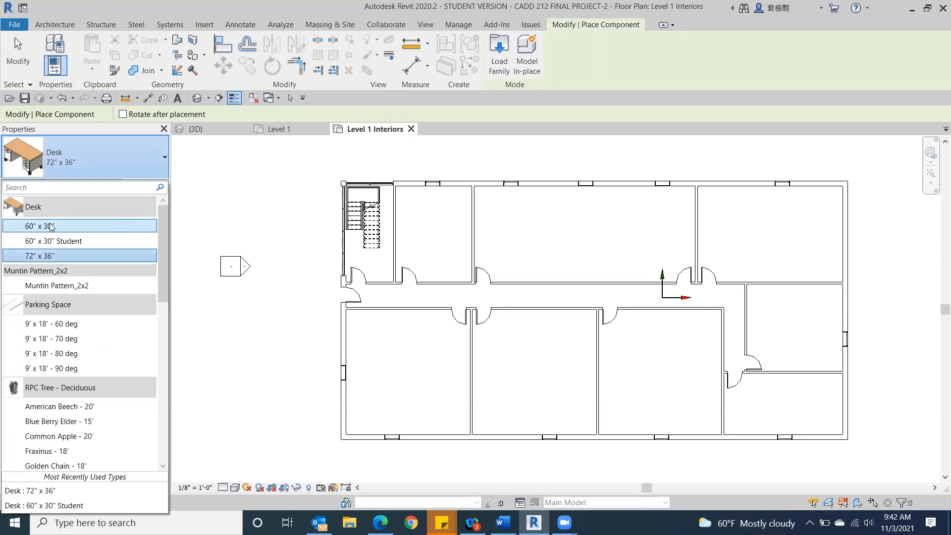
pyautogui.click(44, 256)
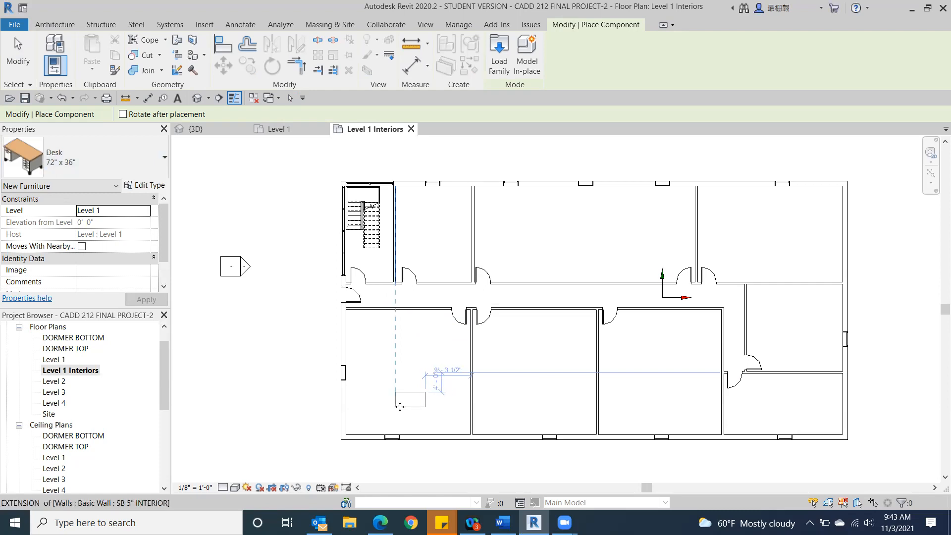
pyautogui.click(399, 406)
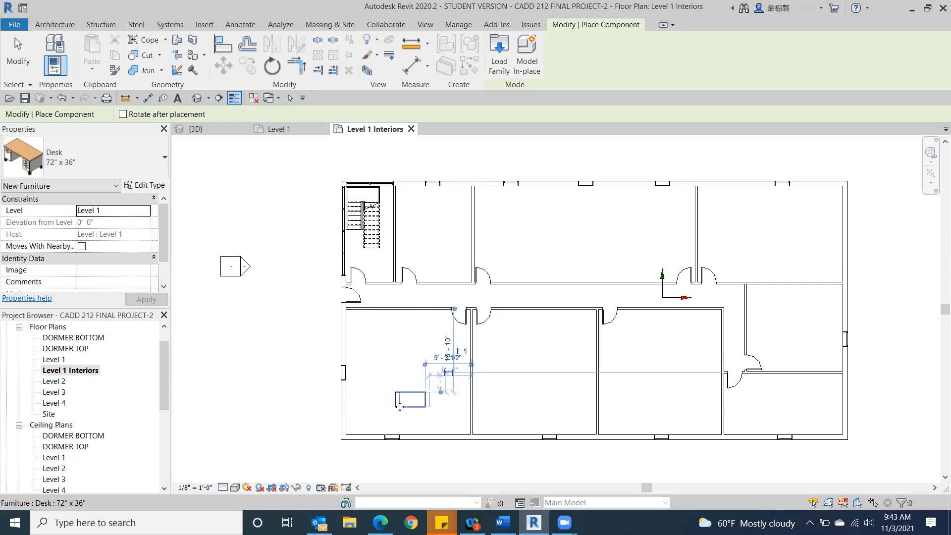
pyautogui.click(525, 400)
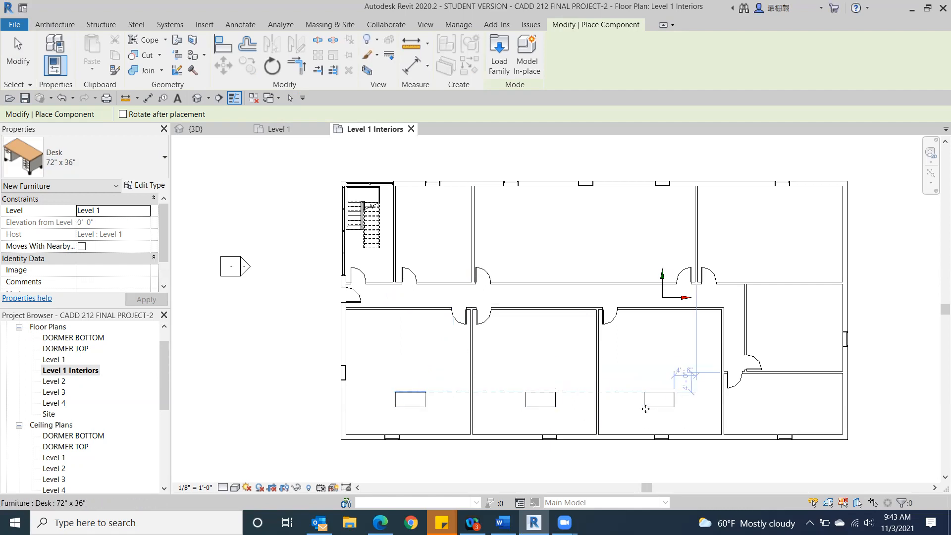
pyautogui.click(646, 409)
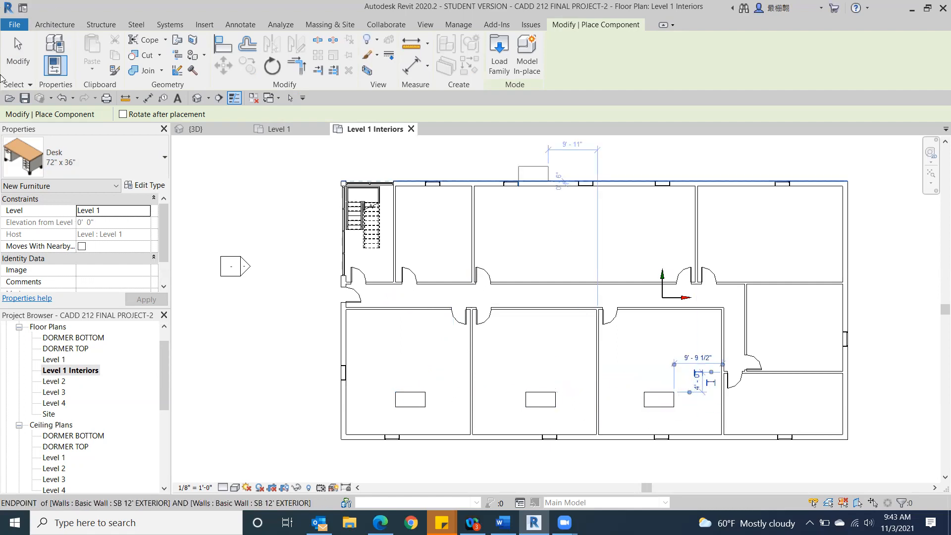
pyautogui.click(3, 49)
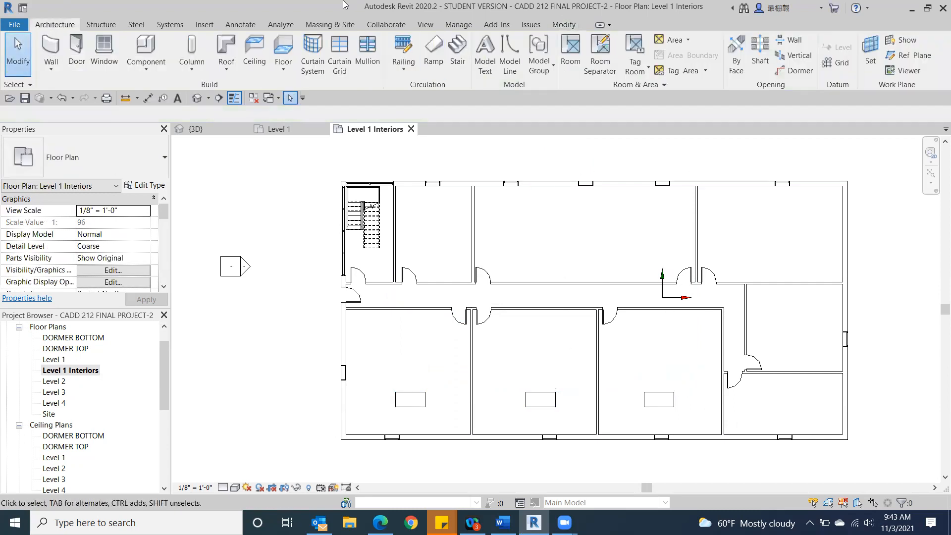
# Step: In the 3D view, temporarily hide the front exterior wall to inspect the desks in the Level 1 rooms
pyautogui.click(199, 98)
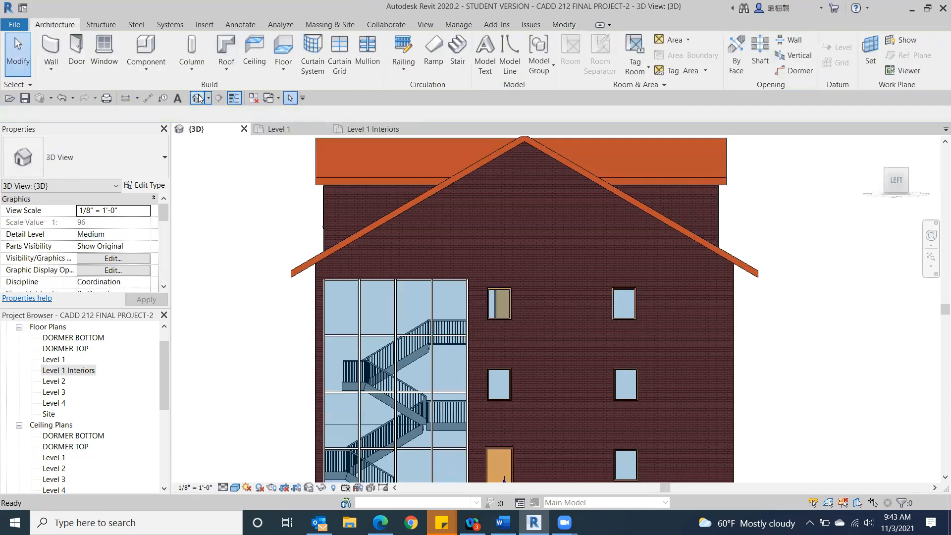
pyautogui.click(907, 178)
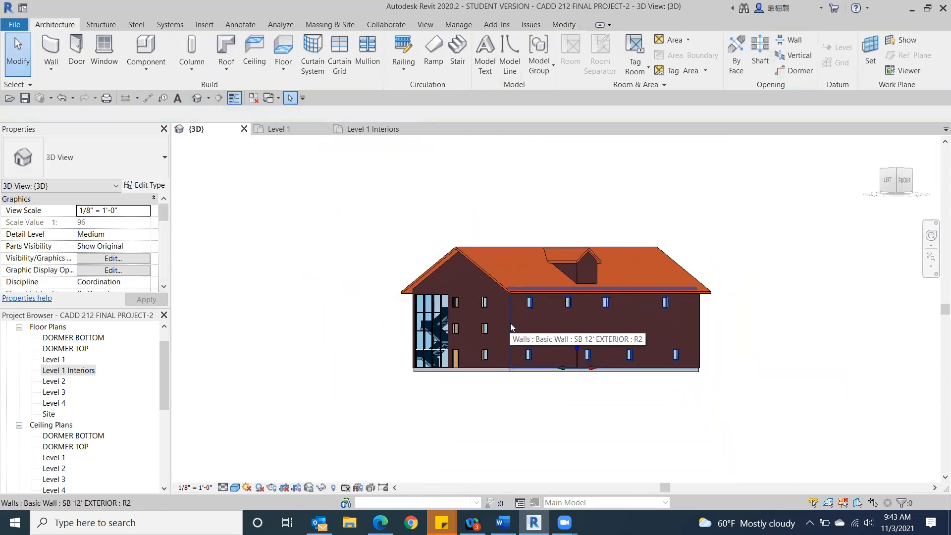
pyautogui.click(512, 327)
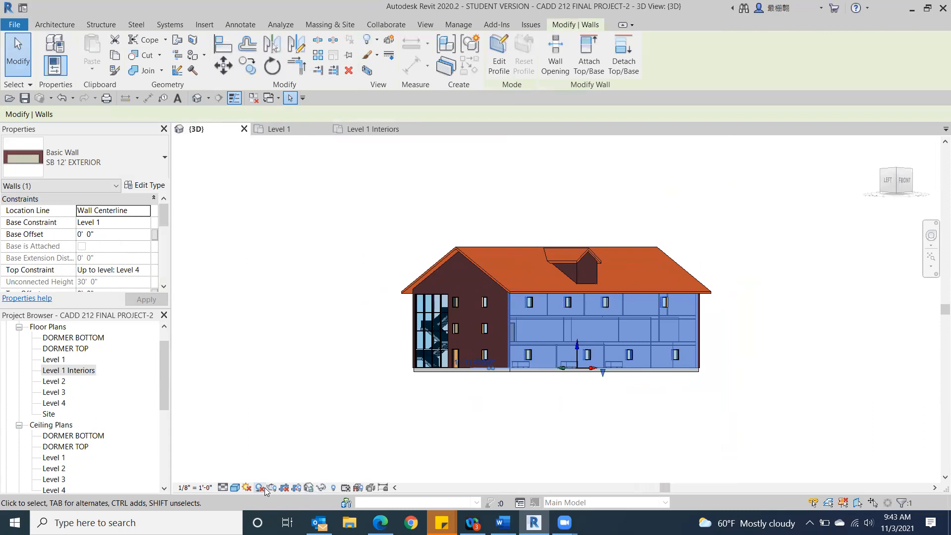
pyautogui.click(321, 488)
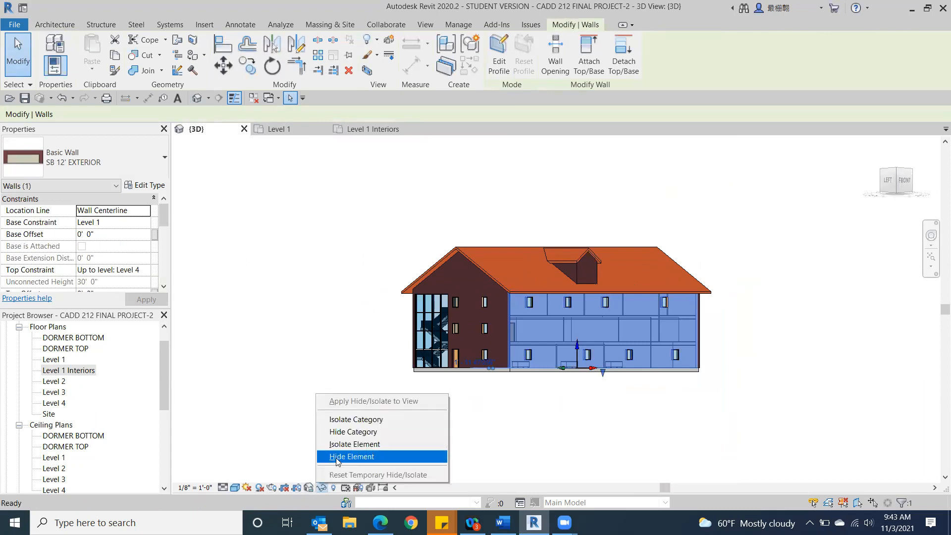
pyautogui.click(338, 456)
pyautogui.scroll(3, 783, 280)
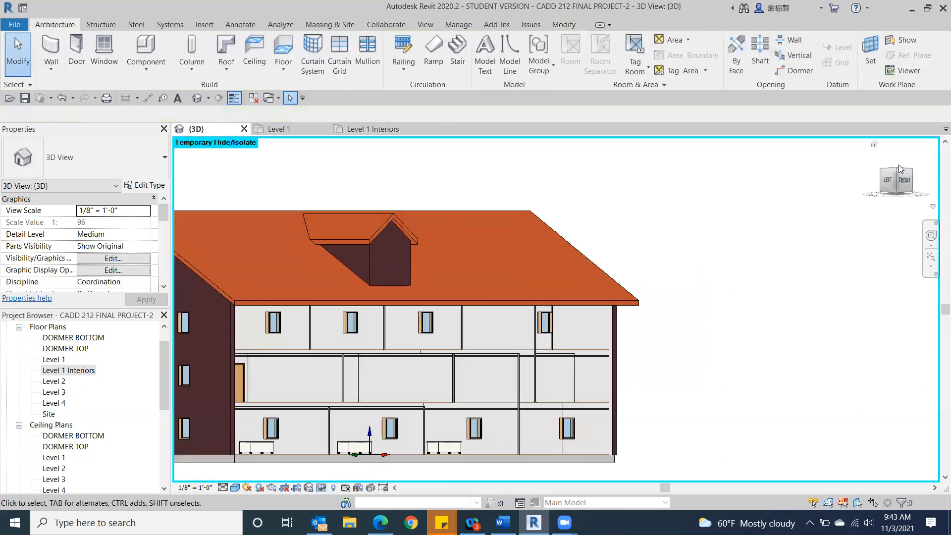
pyautogui.moveTo(897, 176); pyautogui.dragTo(897, 189)
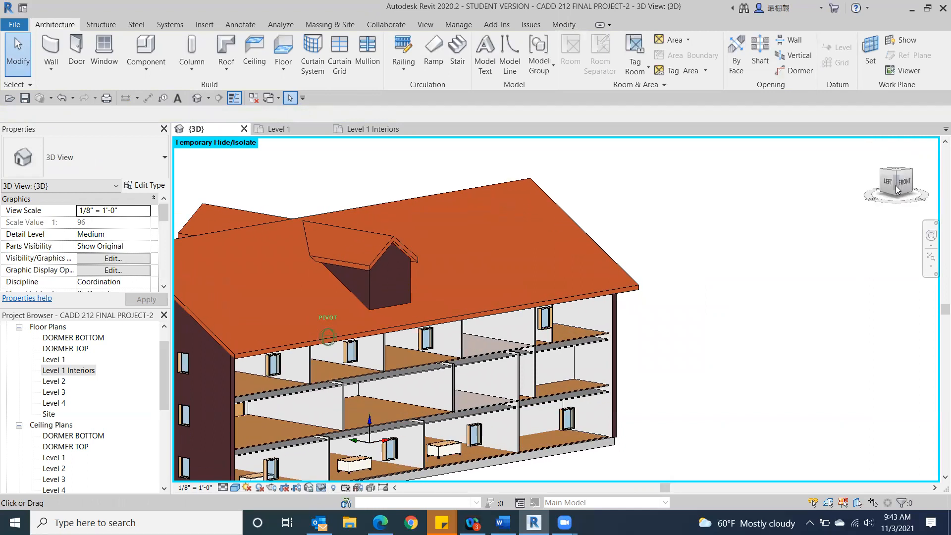
pyautogui.moveTo(661, 337); pyautogui.dragTo(661, 337, button='middle')
pyautogui.scroll(2, 700, 250)
pyautogui.scroll(3, 399, 381)
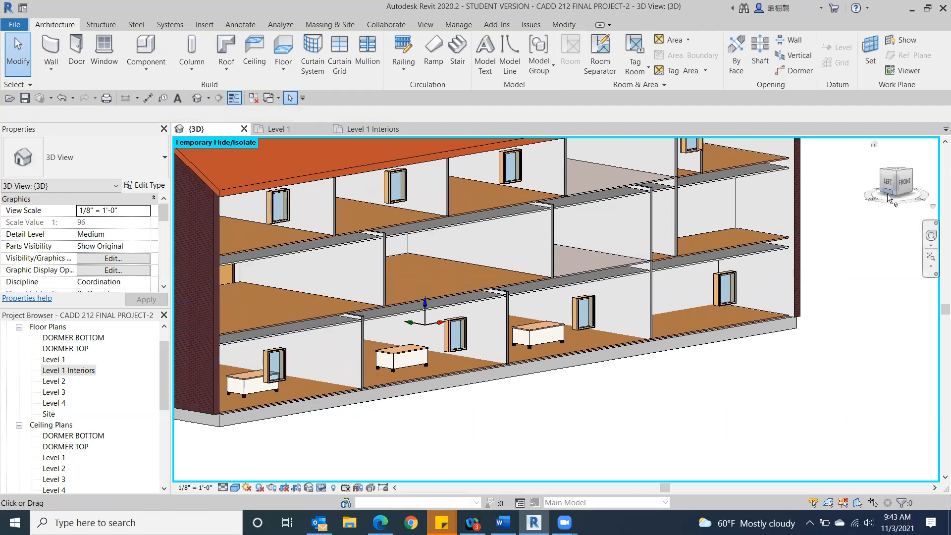
# Step: From the front of the 3D model, change the Level 2 floor's type to Wood Joist 10" - Wood Finish
pyautogui.click(911, 185)
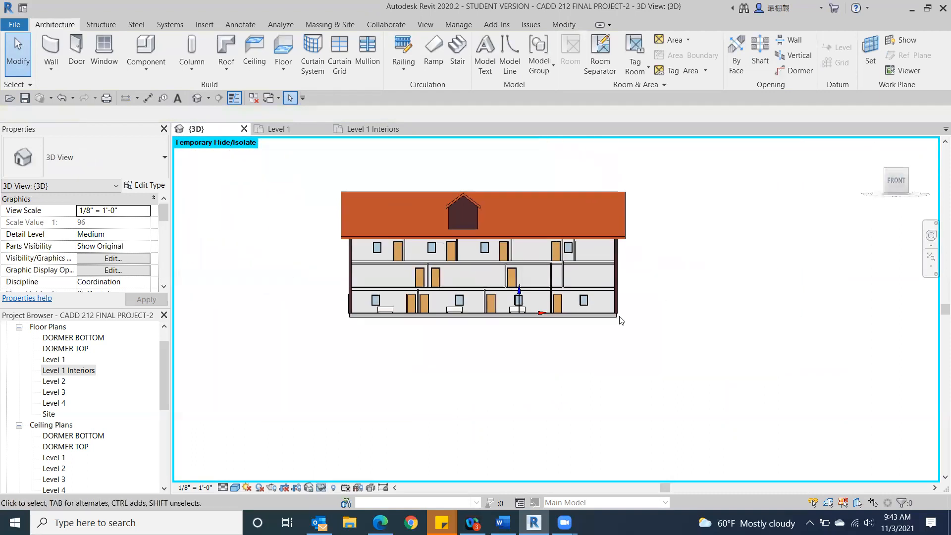
pyautogui.scroll(5, 490, 395)
pyautogui.scroll(2, 369, 280)
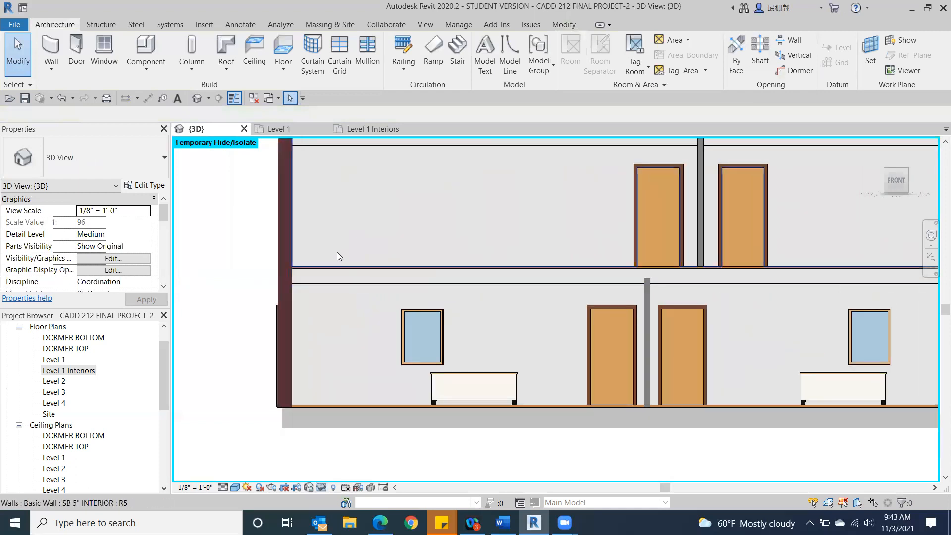
pyautogui.click(332, 269)
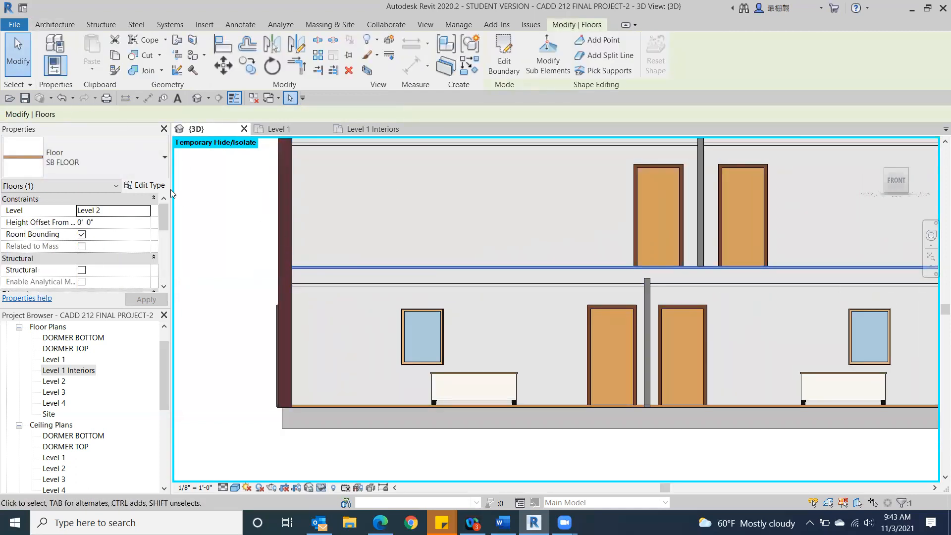
pyautogui.click(117, 148)
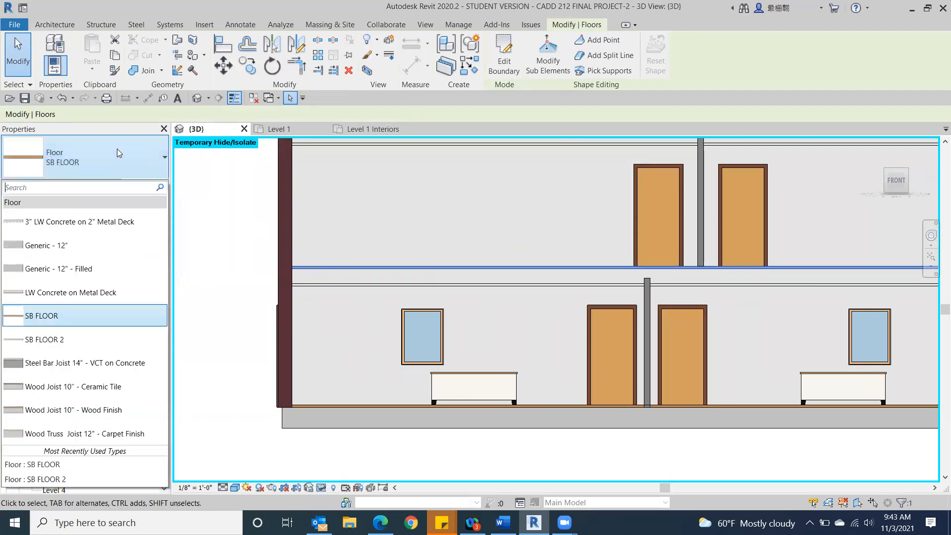
pyautogui.click(60, 411)
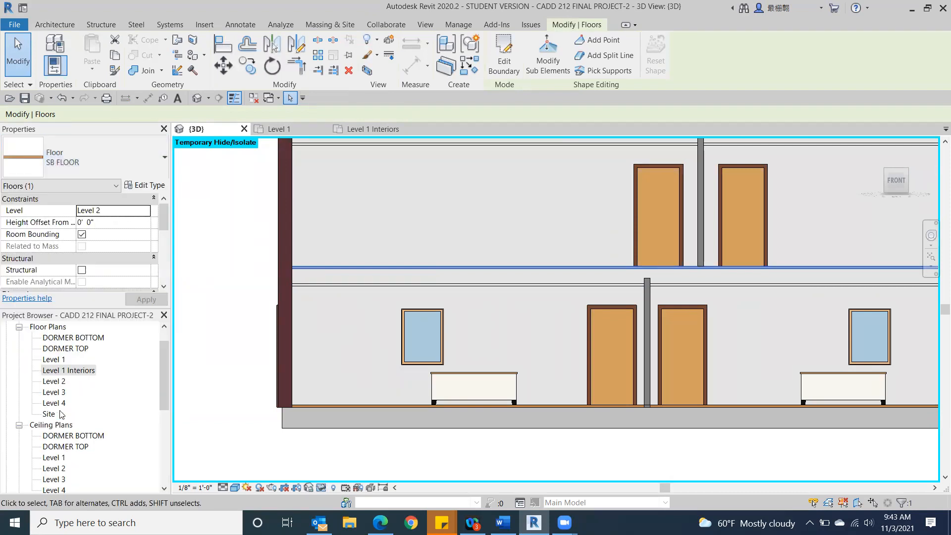
pyautogui.click(201, 274)
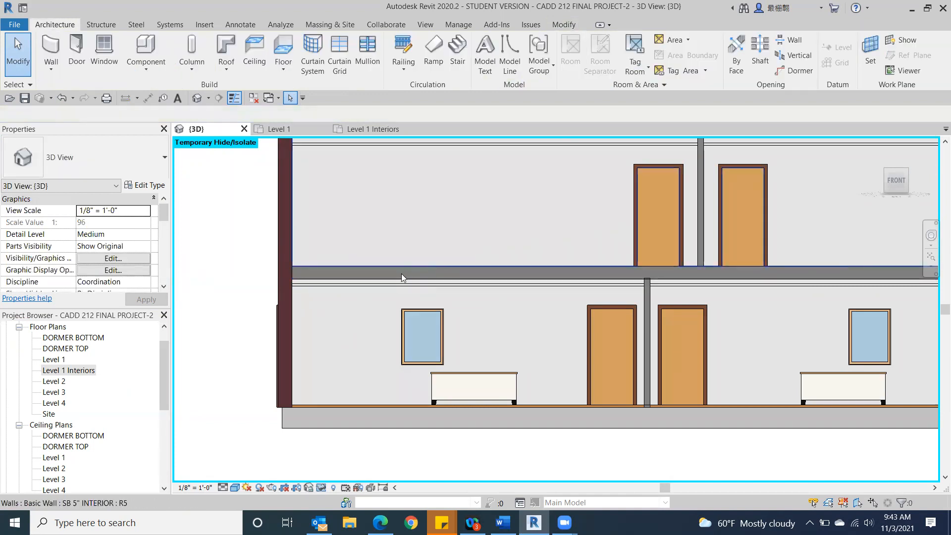
# Step: Set the height offset of the 2' x 4' ACT System ceiling in the leftmost Level 1 front room to 9' 0"
pyautogui.scroll(-2, 401, 273)
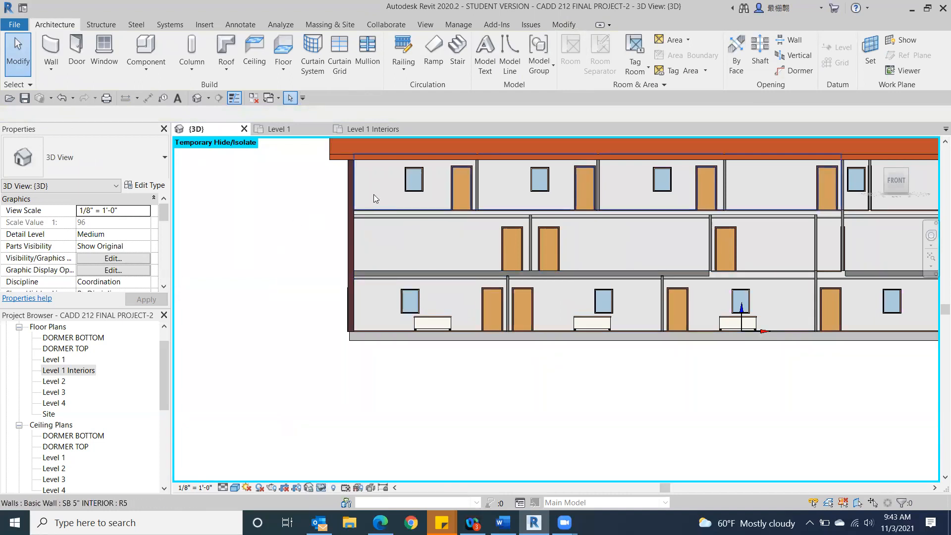
pyautogui.scroll(4, 366, 295)
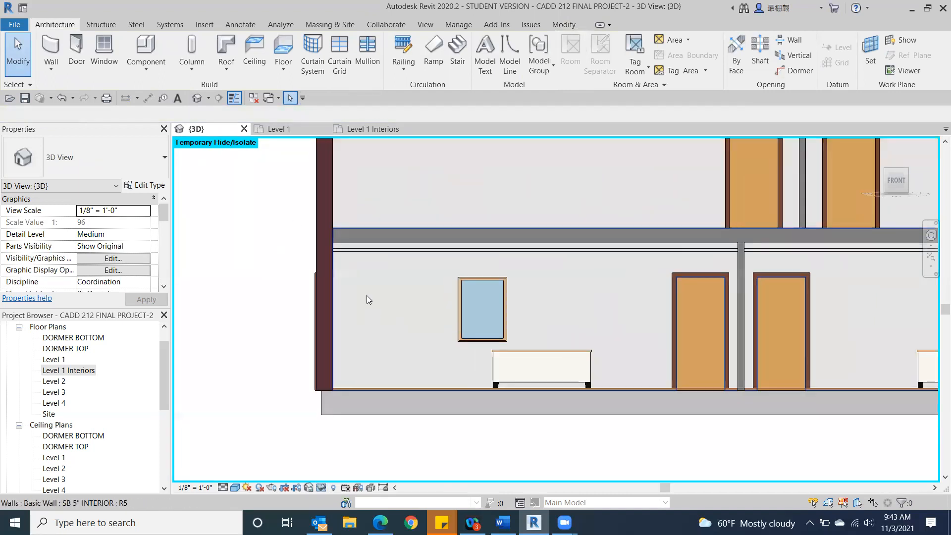
pyautogui.click(311, 188)
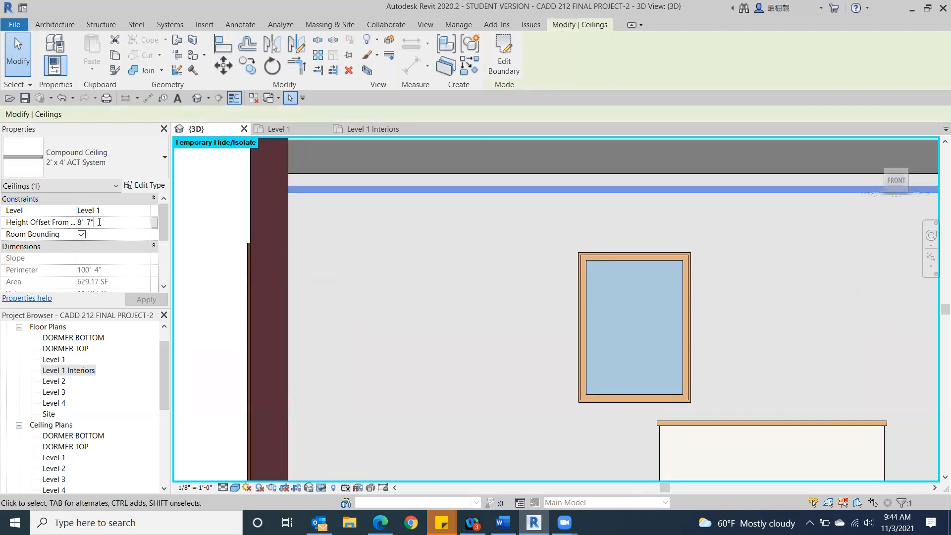
pyautogui.write('9')
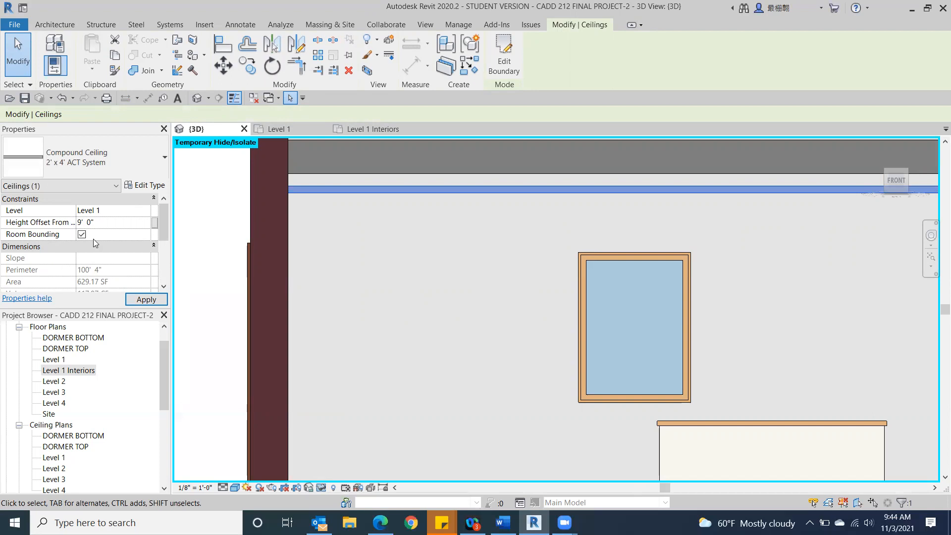
pyautogui.click(144, 296)
pyautogui.click(350, 255)
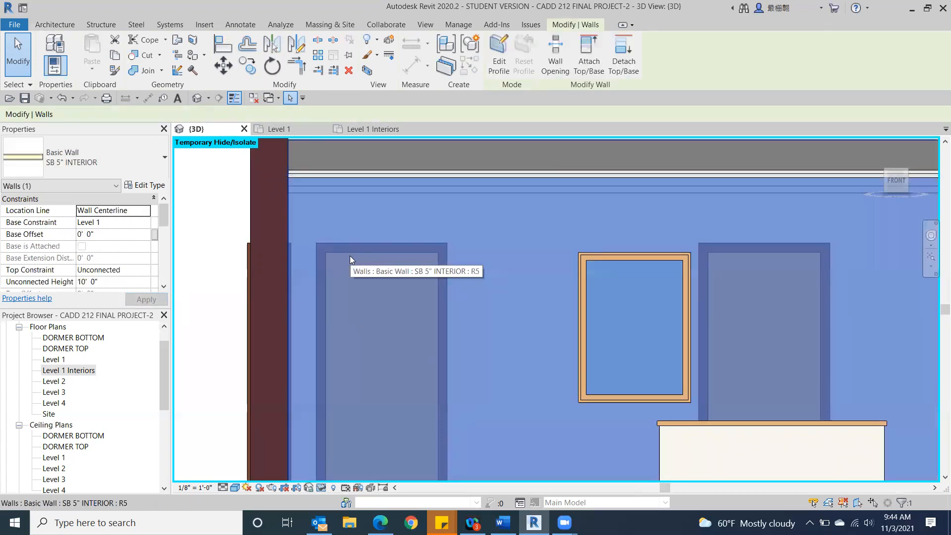
pyautogui.click(193, 209)
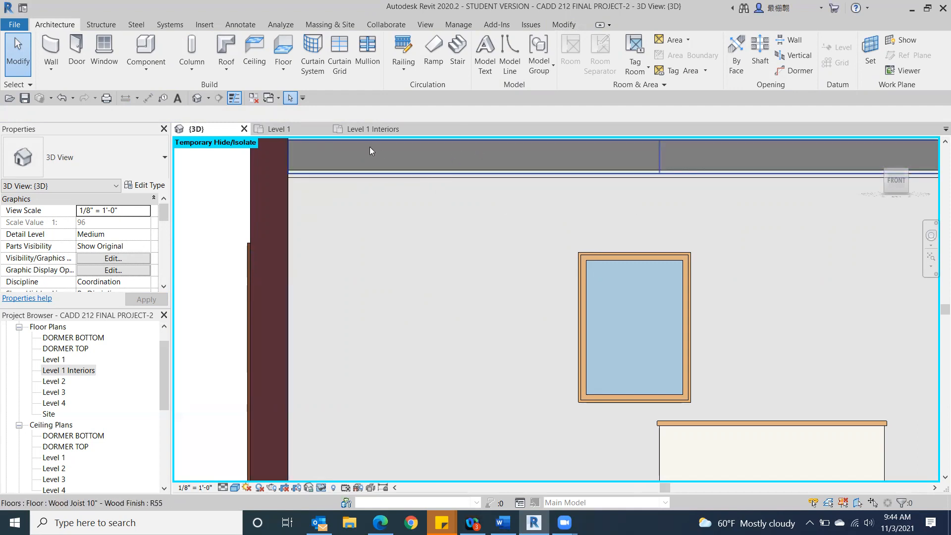
# Step: Review the furnished rooms in the cutaway 3D model and return to the Level 1 Interiors plan
pyautogui.scroll(-2, 484, 167)
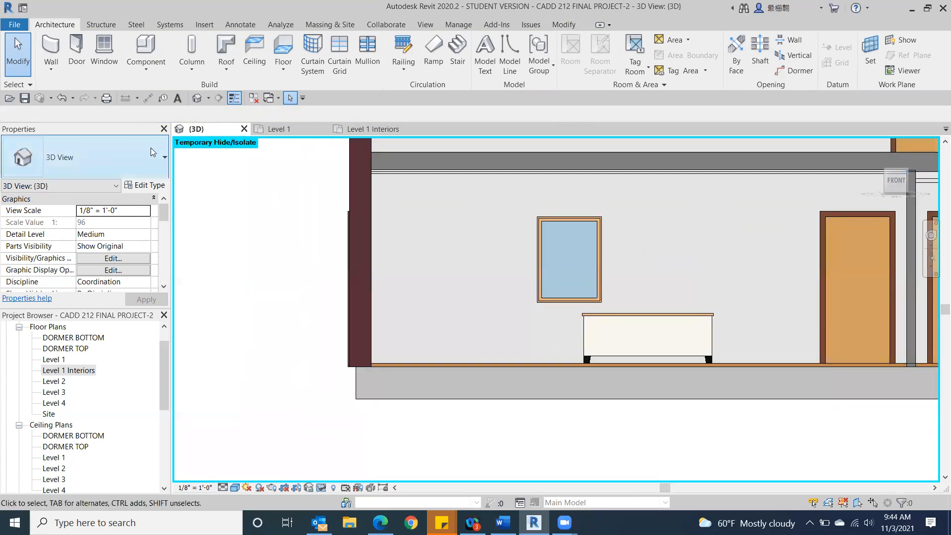
pyautogui.scroll(-2, 768, 191)
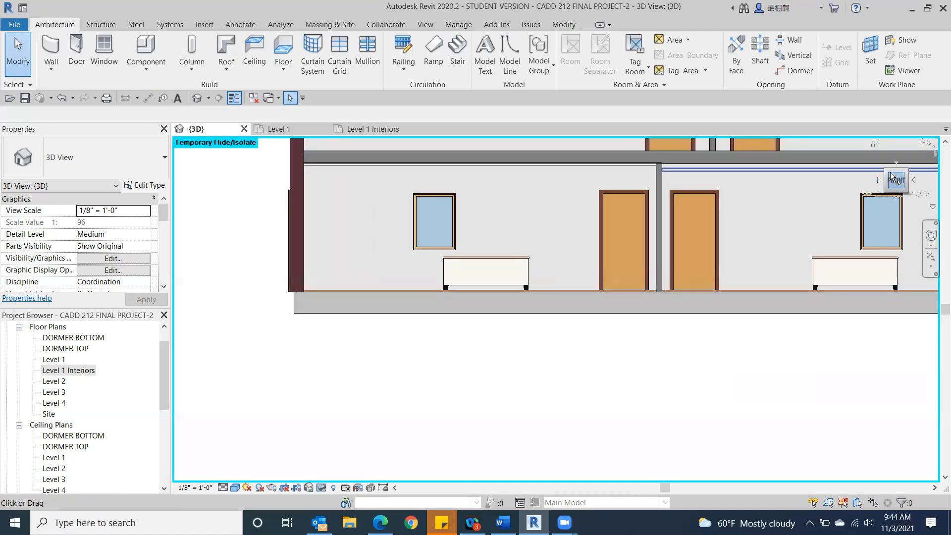
pyautogui.click(888, 177)
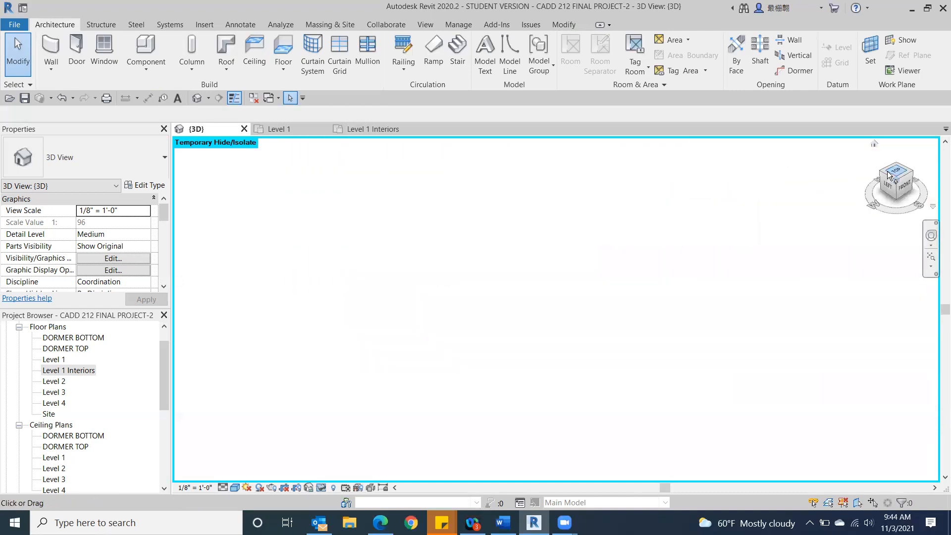
pyautogui.scroll(5, 527, 427)
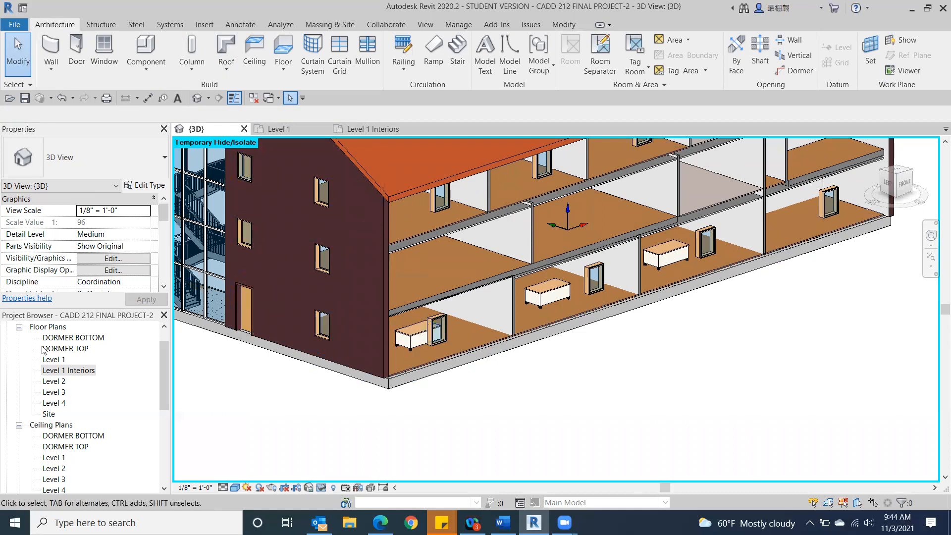
pyautogui.doubleClick(58, 372)
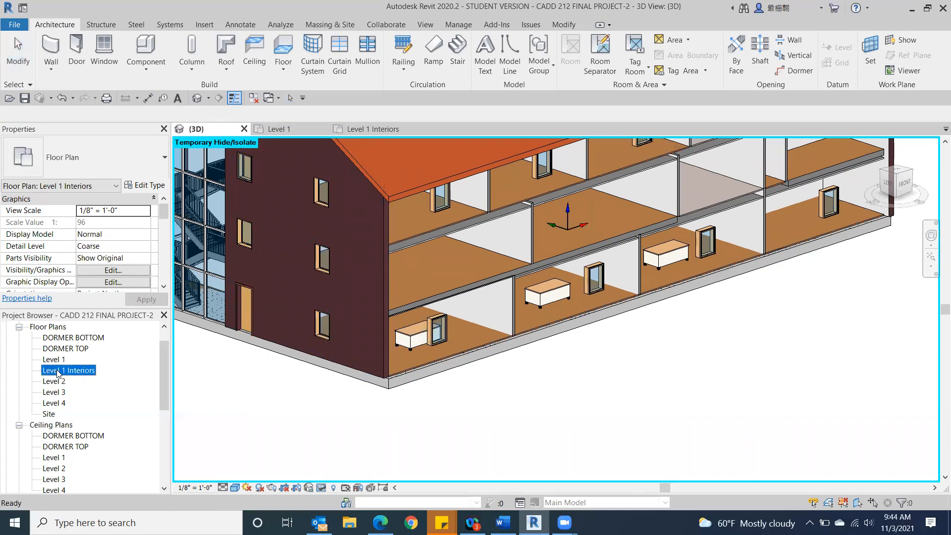
pyautogui.scroll(3, 425, 413)
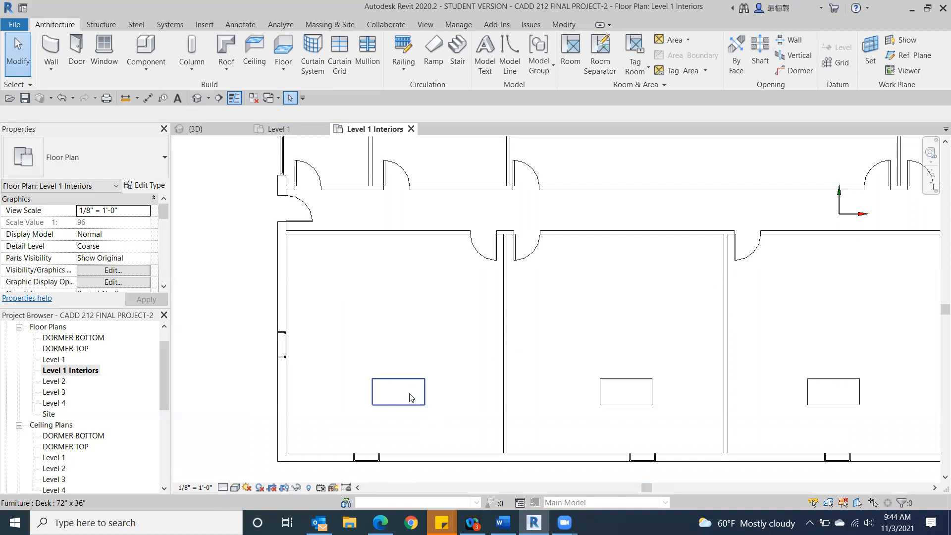
# Step: Rotate the desk in the leftmost front room of the Level 1 Interiors plan by 180 degrees about its center
pyautogui.click(409, 393)
pyautogui.scroll(-1, 381, 328)
pyautogui.moveTo(368, 281); pyautogui.dragTo(349, 202, button='middle')
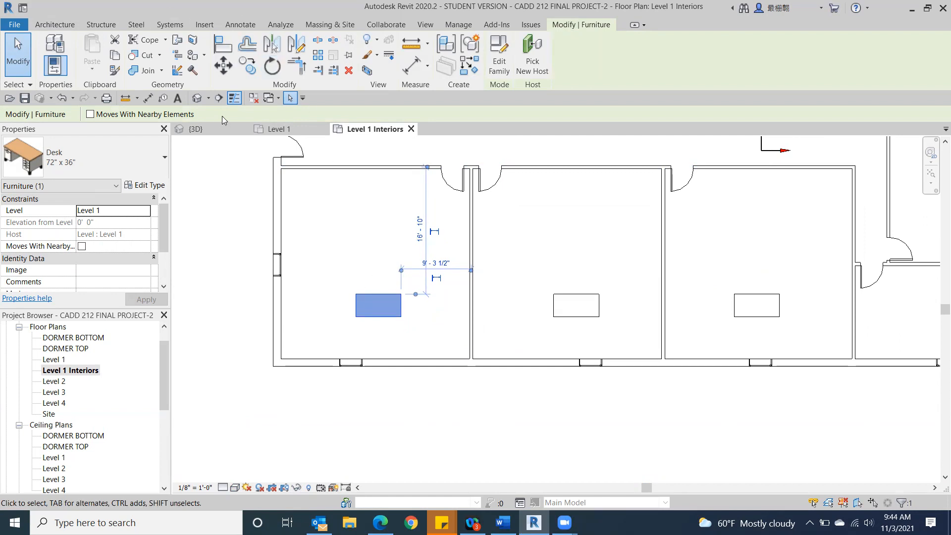
pyautogui.click(272, 66)
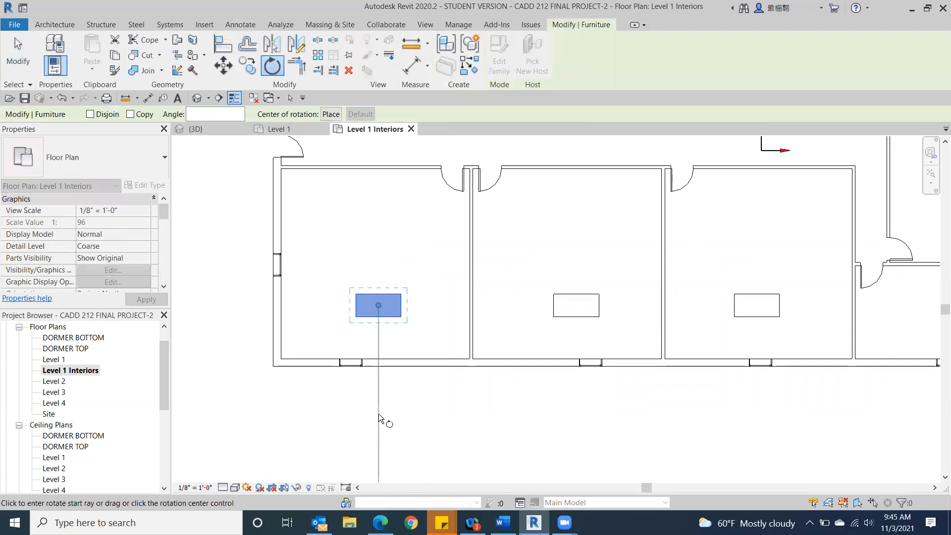
pyautogui.moveTo(388, 425); pyautogui.dragTo(388, 310, button='middle')
pyautogui.scroll(-2, 381, 316)
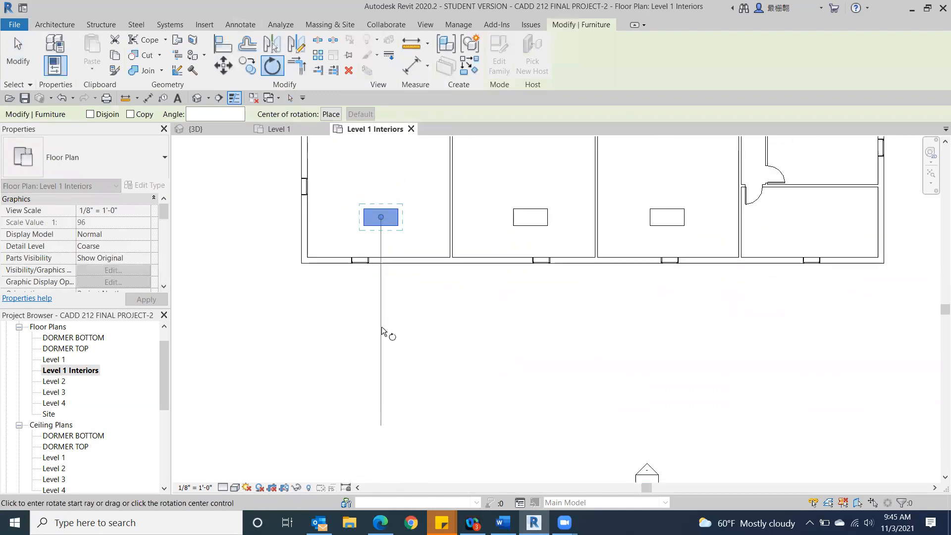
pyautogui.click(382, 328)
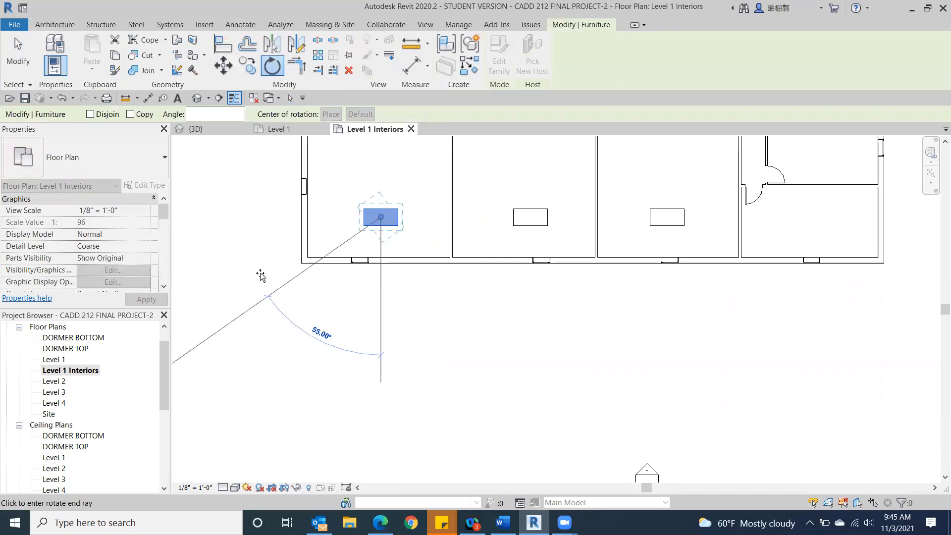
pyautogui.moveTo(267, 253); pyautogui.dragTo(375, 337, button='middle')
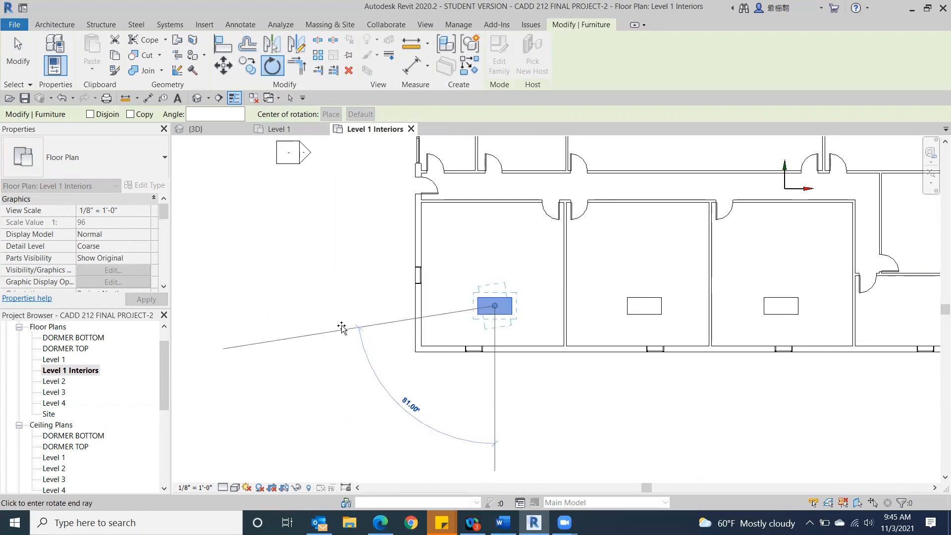
pyautogui.moveTo(365, 286); pyautogui.dragTo(271, 426, button='middle')
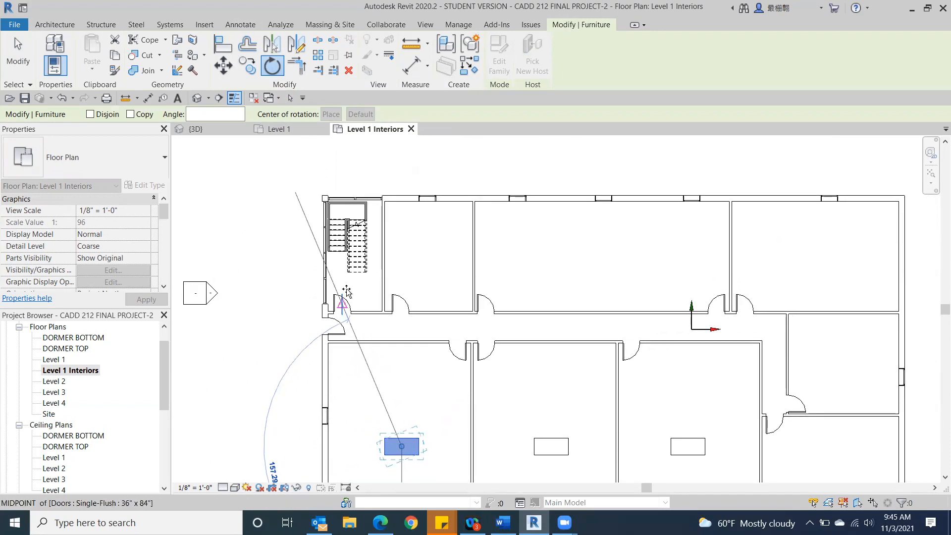
pyautogui.click(398, 165)
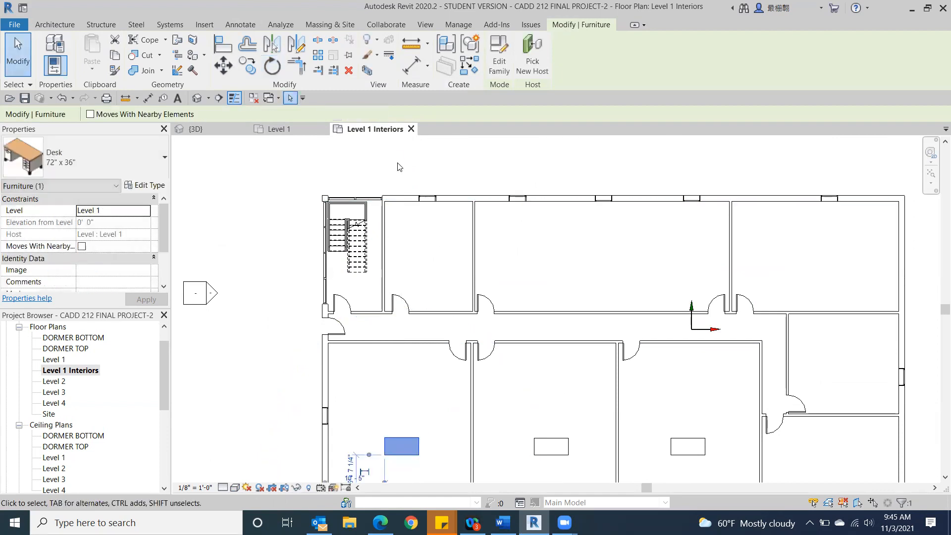
pyautogui.moveTo(265, 329); pyautogui.dragTo(270, 199, button='middle')
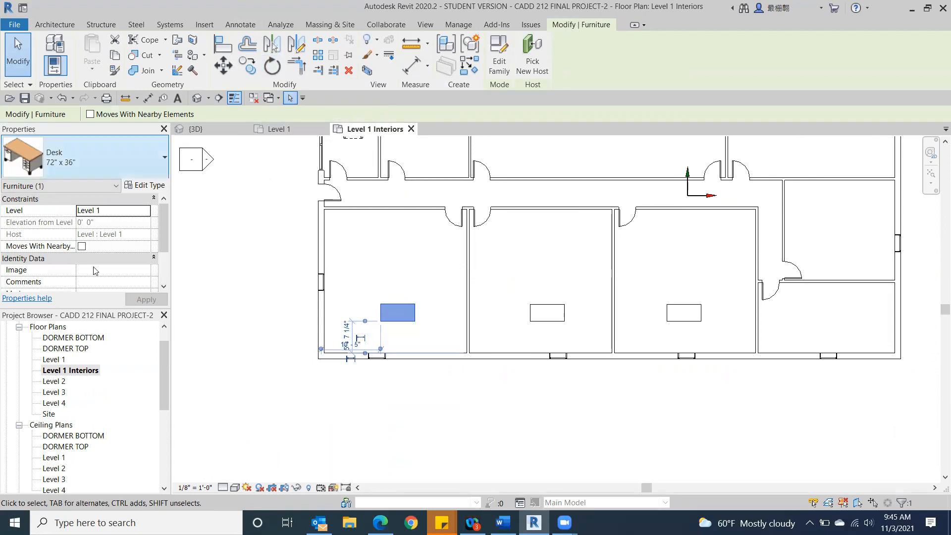
pyautogui.click(541, 258)
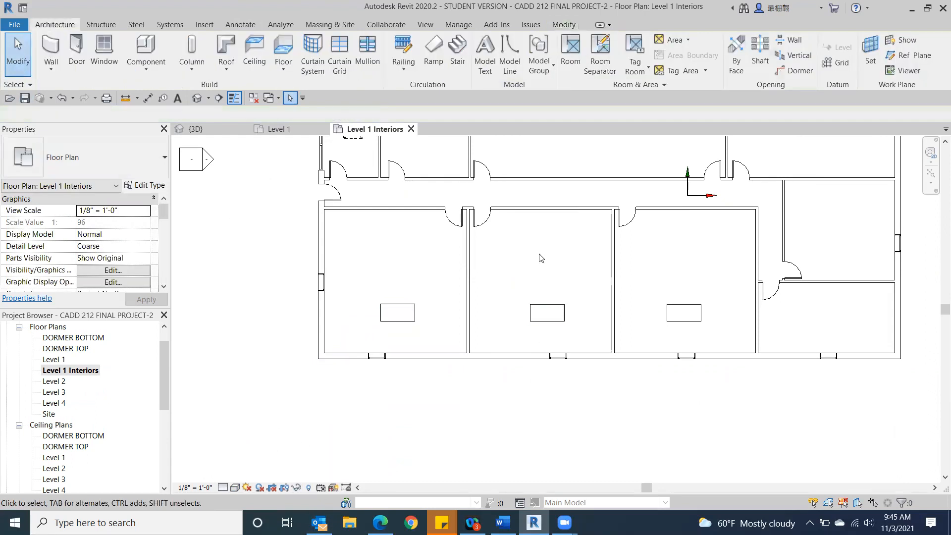
# Step: Rotate the desk in the second front room 90 degrees clockwise about its center
pyautogui.click(551, 323)
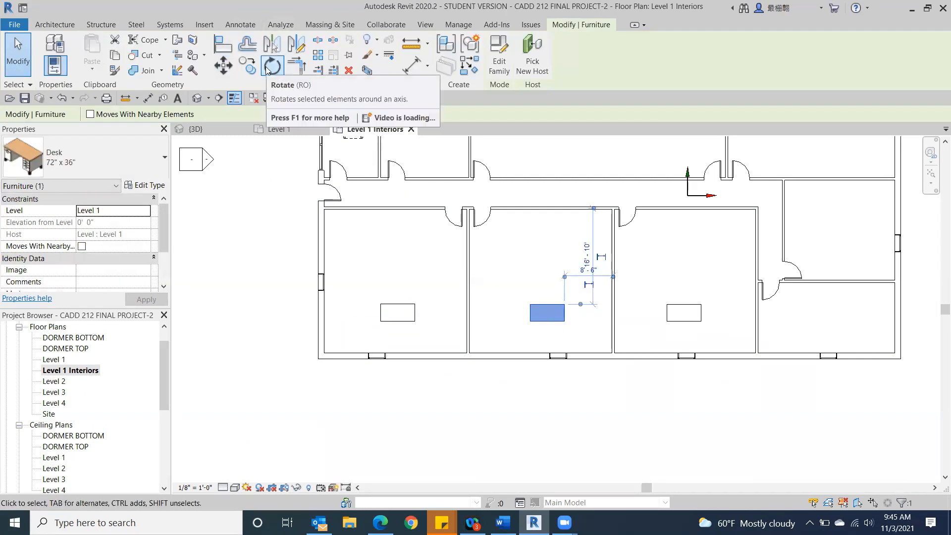
pyautogui.click(271, 65)
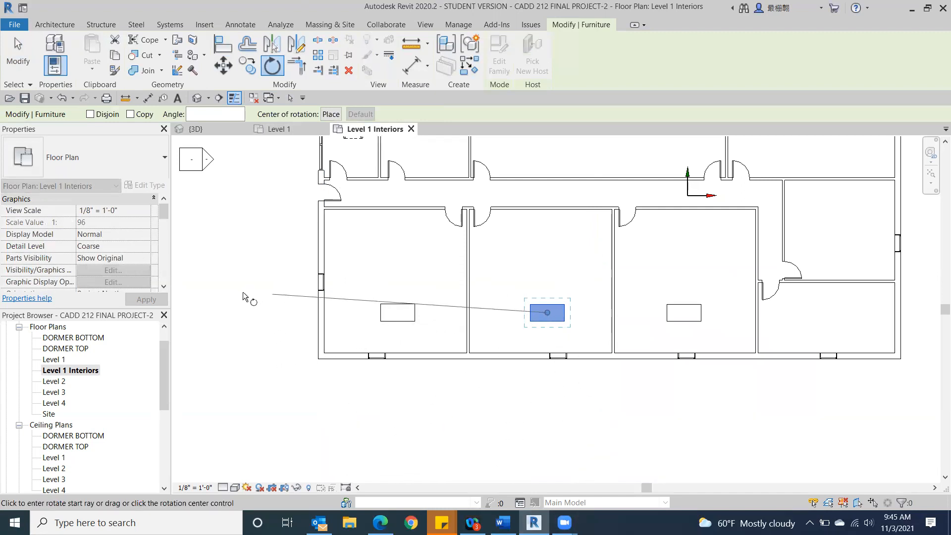
pyautogui.click(241, 311)
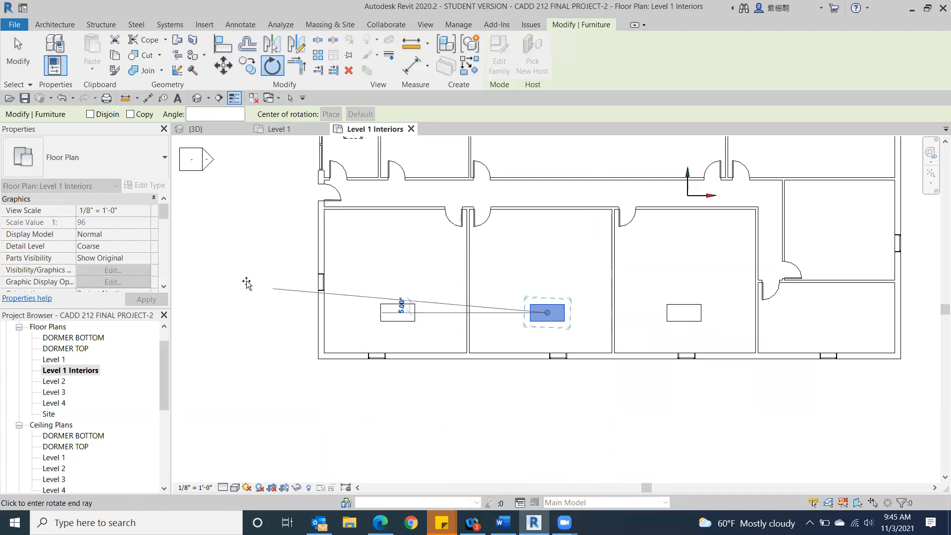
pyautogui.moveTo(268, 278); pyautogui.dragTo(253, 362, button='middle')
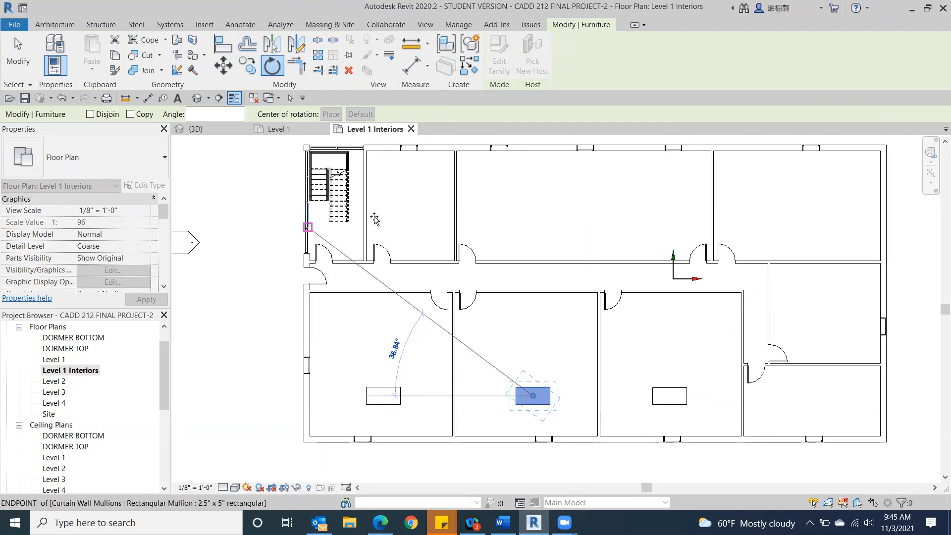
pyautogui.click(530, 217)
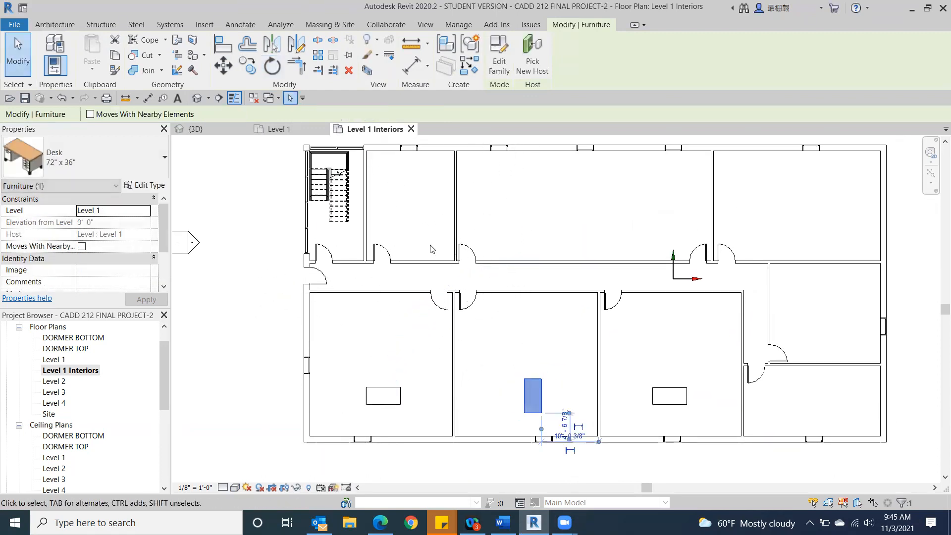
pyautogui.scroll(-1, 235, 266)
pyautogui.click(226, 293)
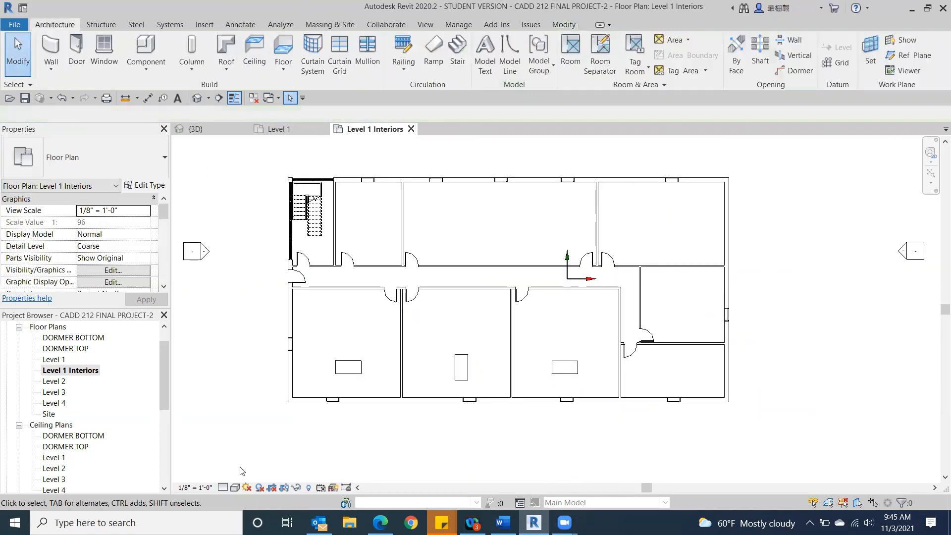
# Step: Rotate the desk in the third front room about 45 degrees clockwise around its center so it stands diagonally
pyautogui.click(564, 367)
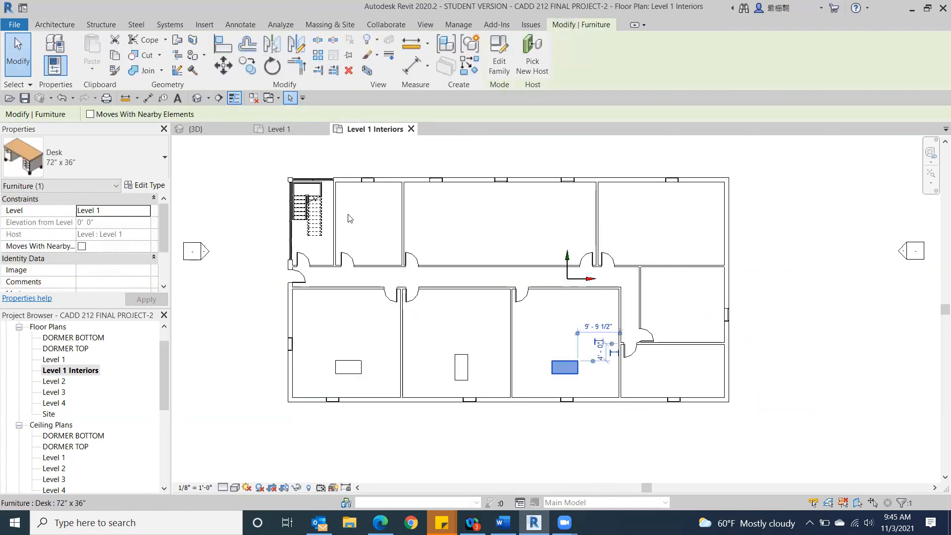
pyautogui.click(270, 70)
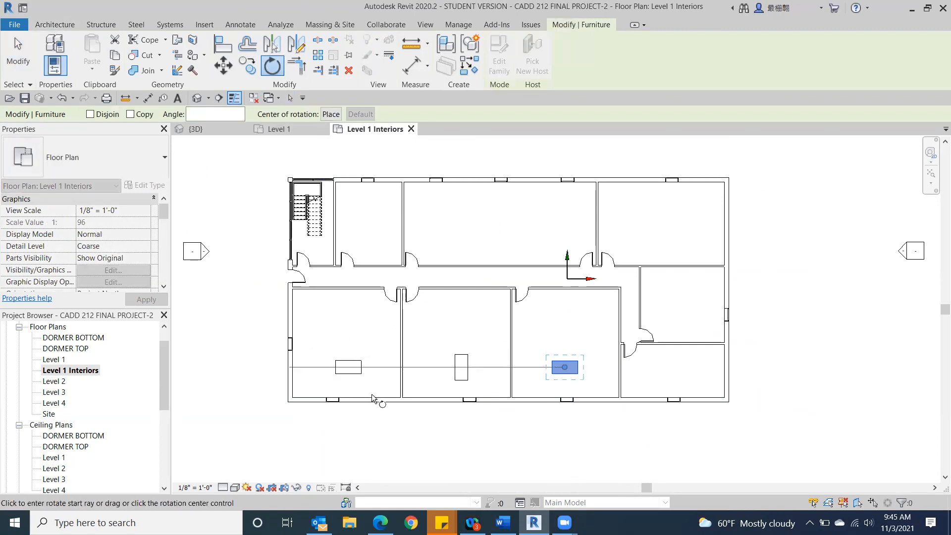
pyautogui.click(793, 361)
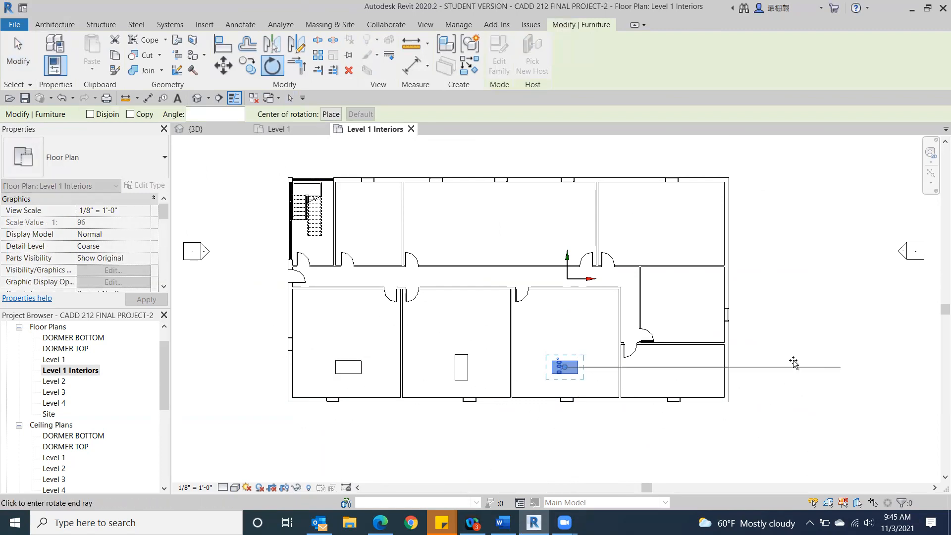
pyautogui.moveTo(760, 450); pyautogui.dragTo(704, 322, button='middle')
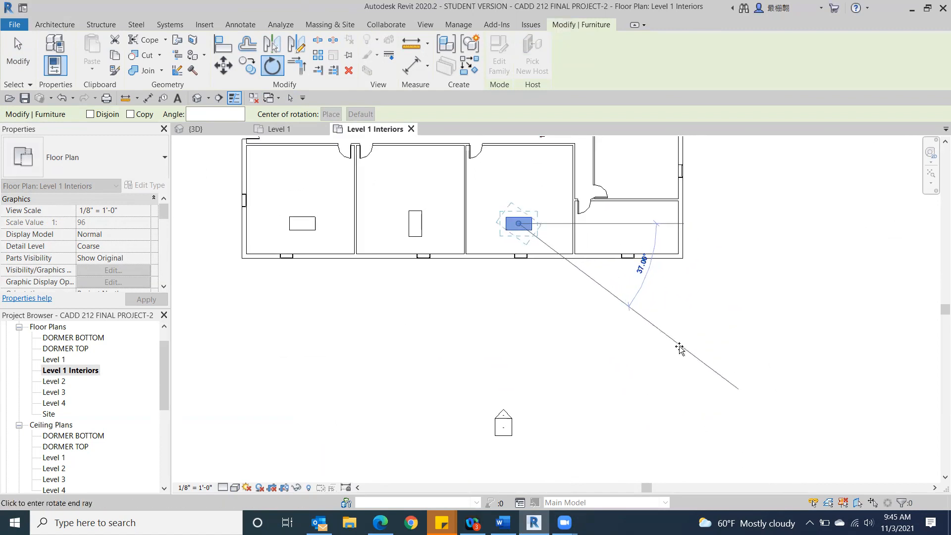
pyautogui.click(659, 362)
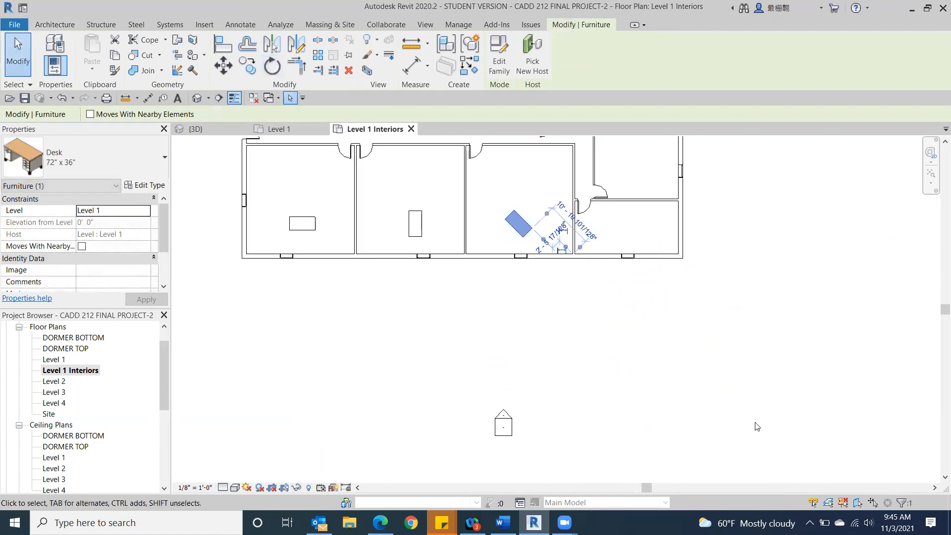
pyautogui.click(16, 59)
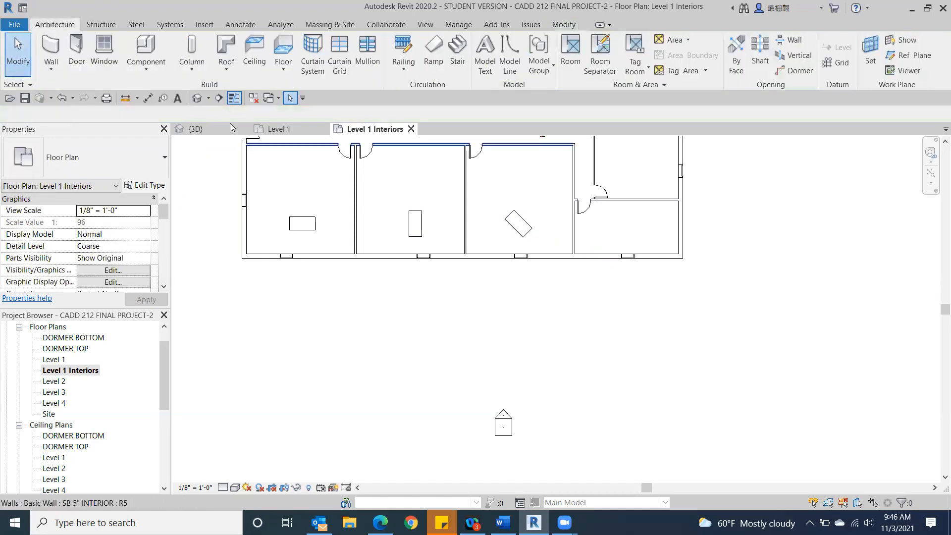
# Step: Examine the orientation of the three rotated desks in the cutaway 3D model and return to the Level 1 Interiors plan
pyautogui.click(196, 98)
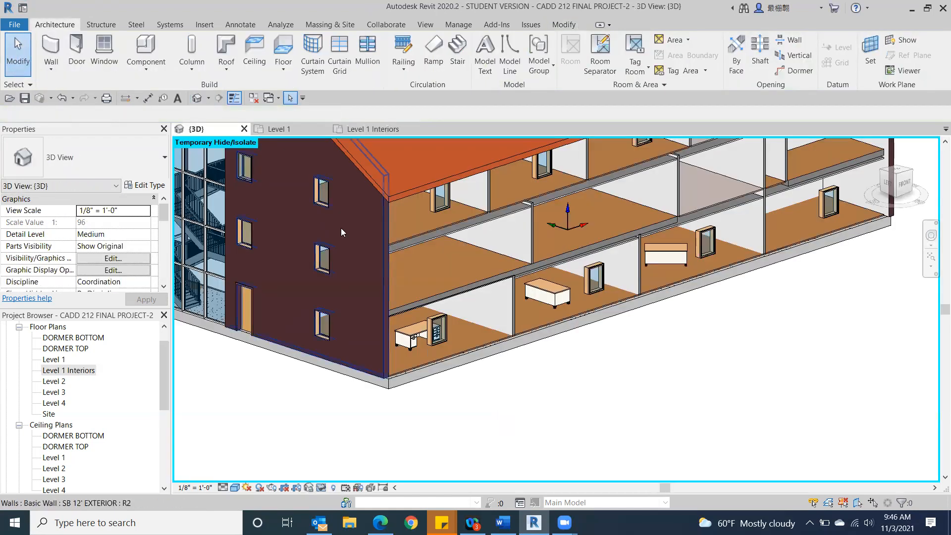
pyautogui.scroll(5, 394, 345)
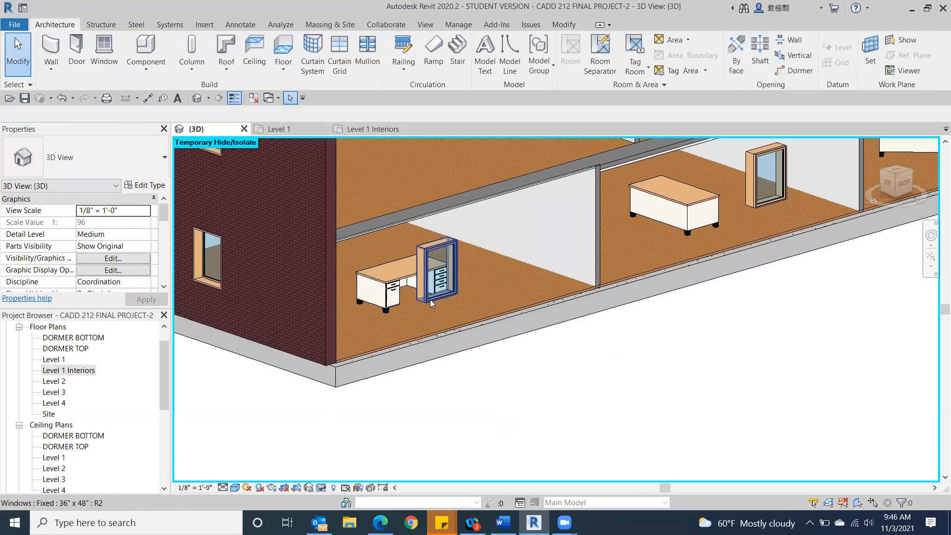
pyautogui.moveTo(862, 192); pyautogui.dragTo(742, 177)
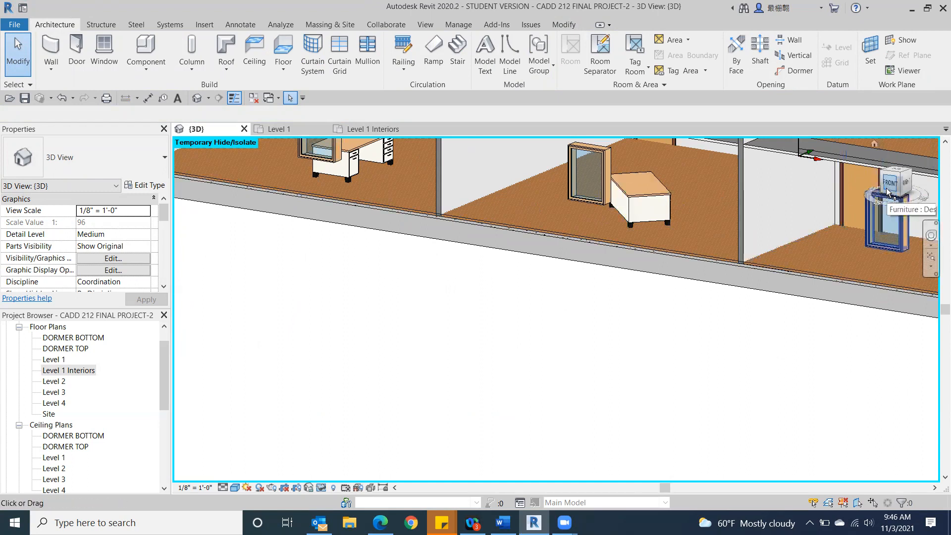
pyautogui.moveTo(888, 193); pyautogui.dragTo(264, 235)
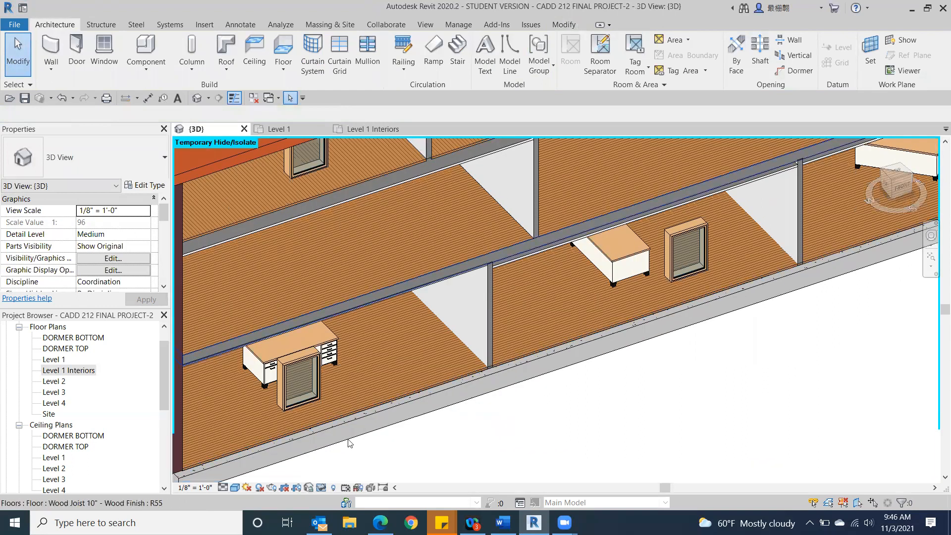
pyautogui.scroll(-3, 594, 420)
pyautogui.moveTo(597, 420); pyautogui.dragTo(470, 325, button='middle')
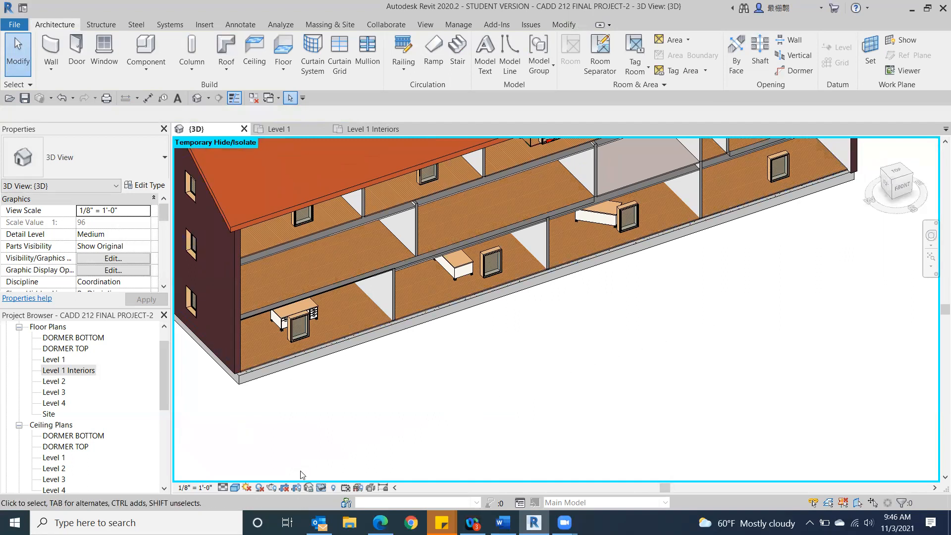
pyautogui.doubleClick(59, 371)
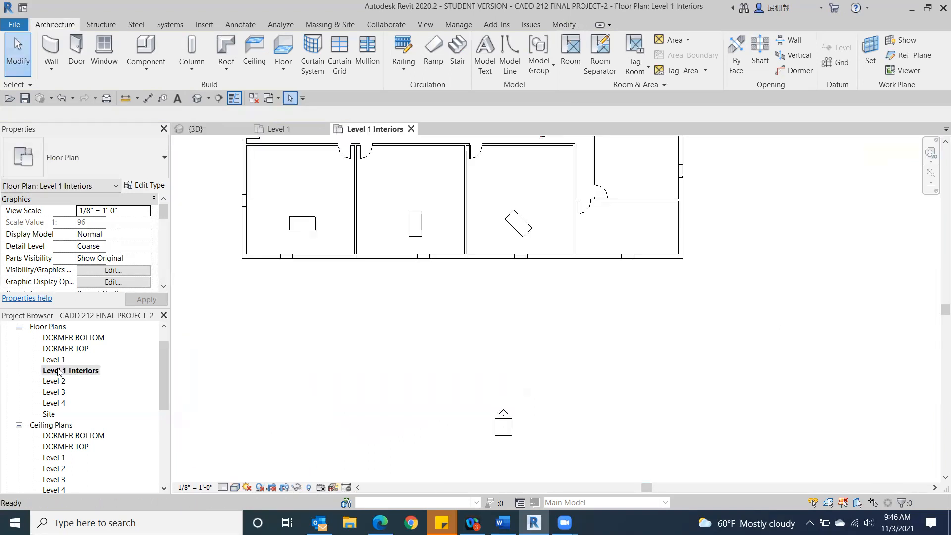
# Step: Load the Chair-Executive family from the US Imperial Furniture Seating folder for placement on the Level 1 Interiors plan
pyautogui.scroll(-3, 376, 367)
pyautogui.scroll(3, 385, 402)
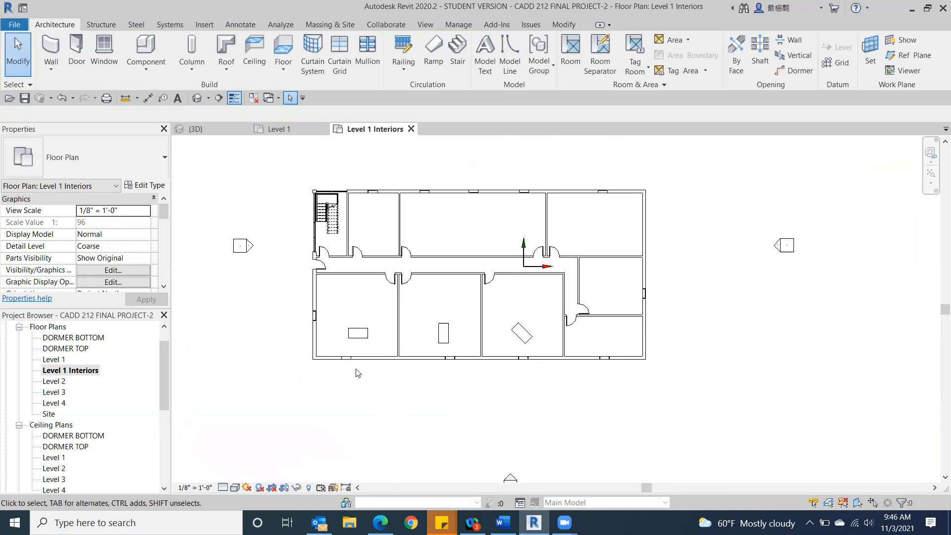
pyautogui.scroll(2, 358, 372)
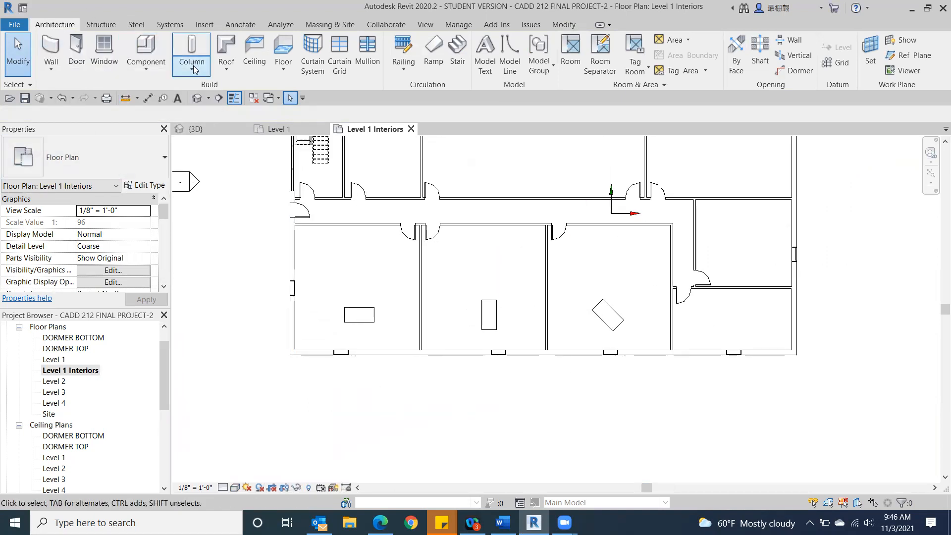
pyautogui.click(138, 45)
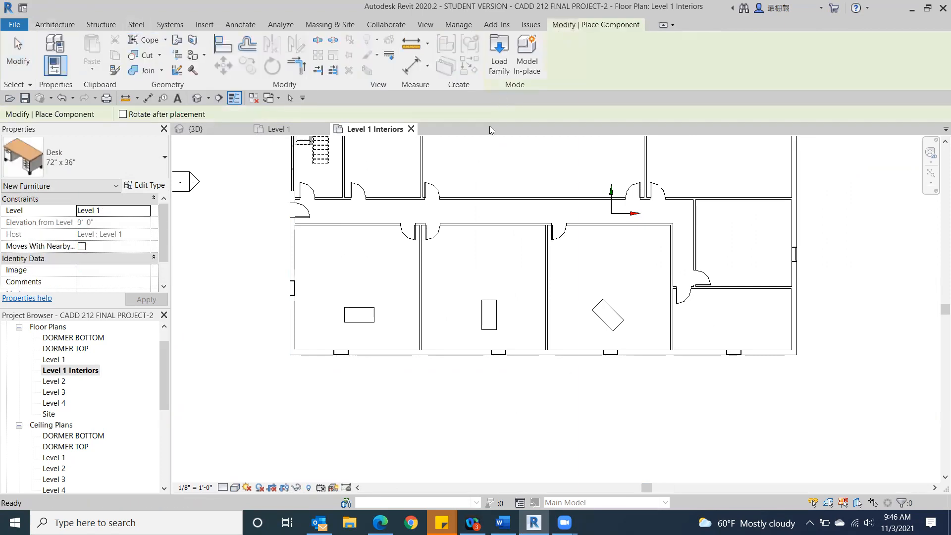
pyautogui.click(497, 43)
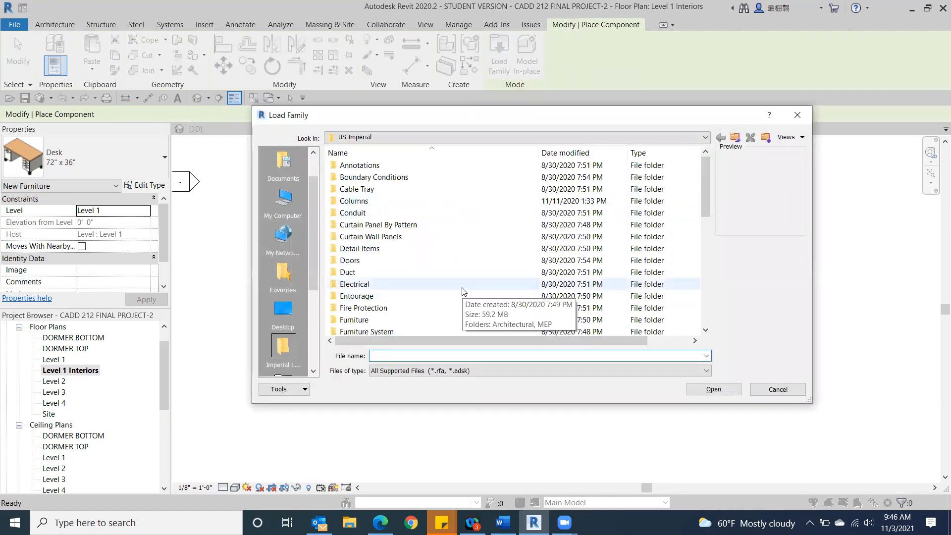
pyautogui.scroll(-1, 463, 291)
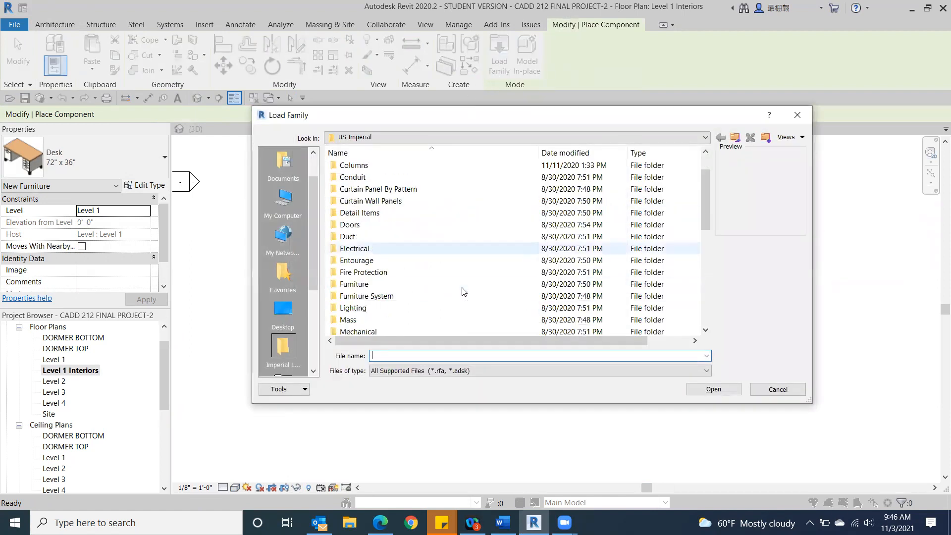
pyautogui.doubleClick(433, 287)
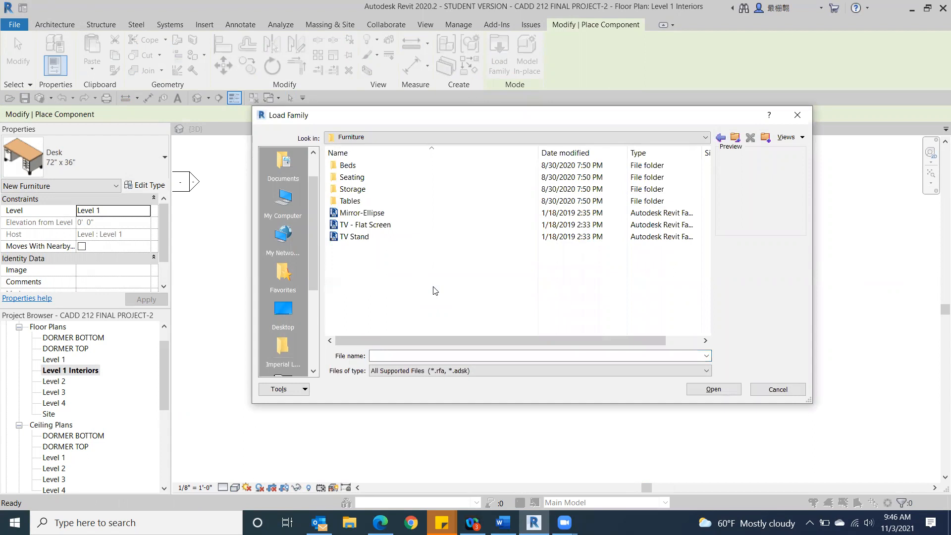
pyautogui.doubleClick(406, 178)
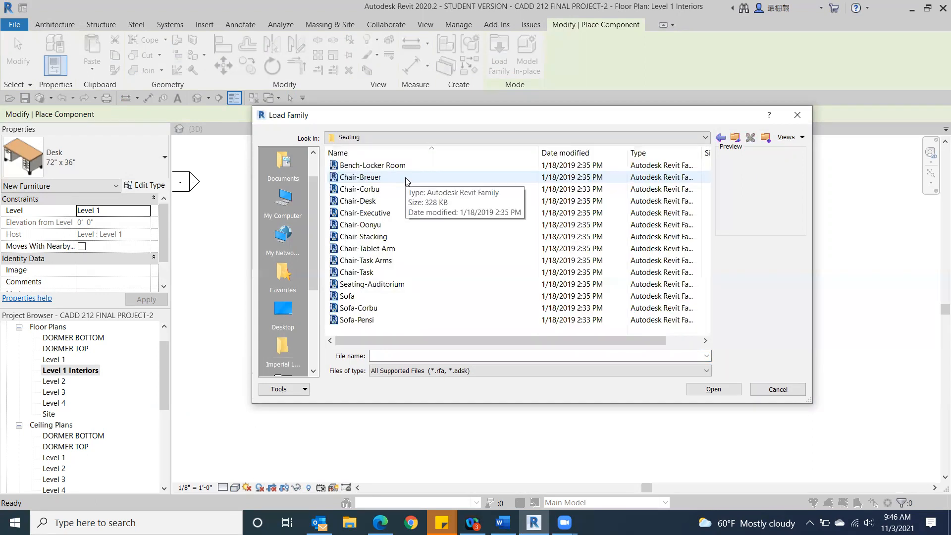
pyautogui.click(405, 179)
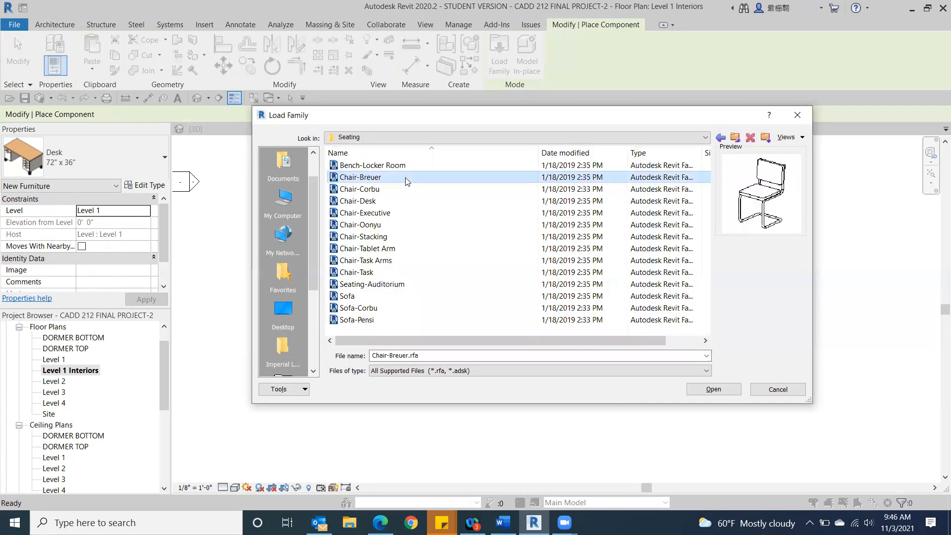
pyautogui.click(402, 216)
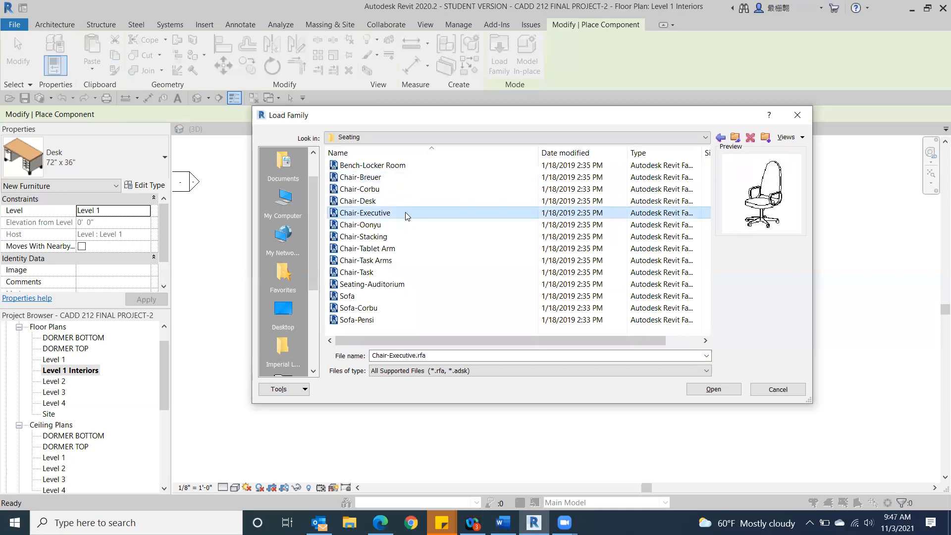
pyautogui.doubleClick(403, 213)
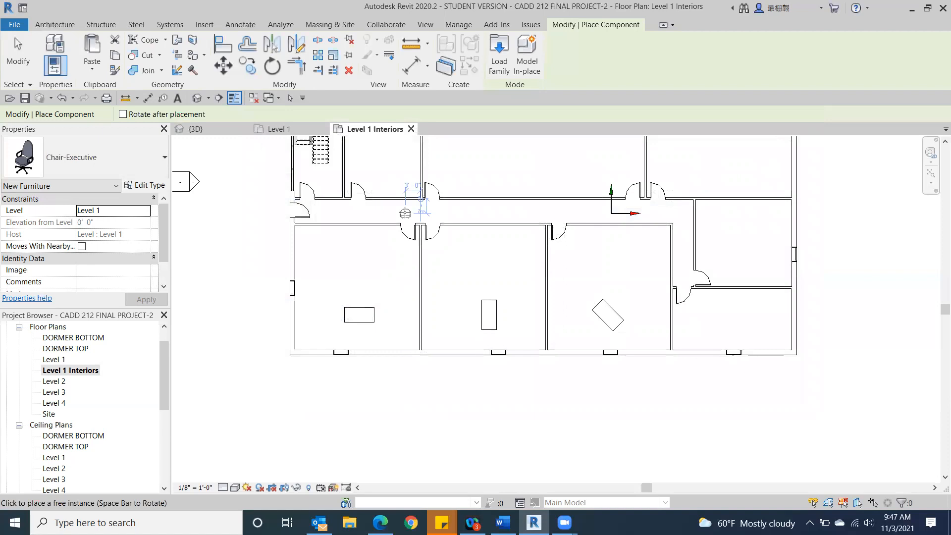
# Step: Place an executive chair at each front-room desk: below the horizontal desk, right of the vertical one, and at the upper right of the diagonal one
pyautogui.scroll(3, 363, 342)
pyautogui.scroll(2, 362, 342)
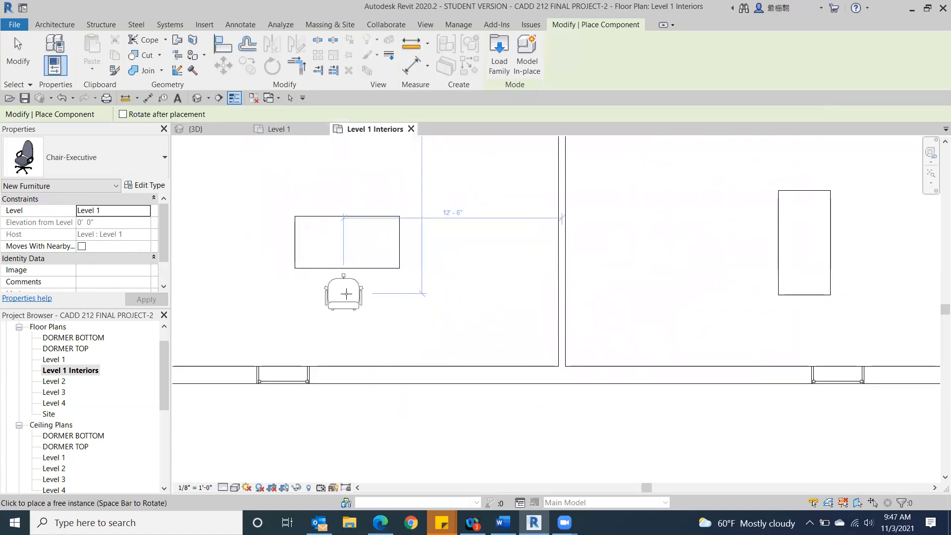
pyautogui.click(346, 293)
pyautogui.moveTo(672, 307); pyautogui.dragTo(393, 289, button='middle')
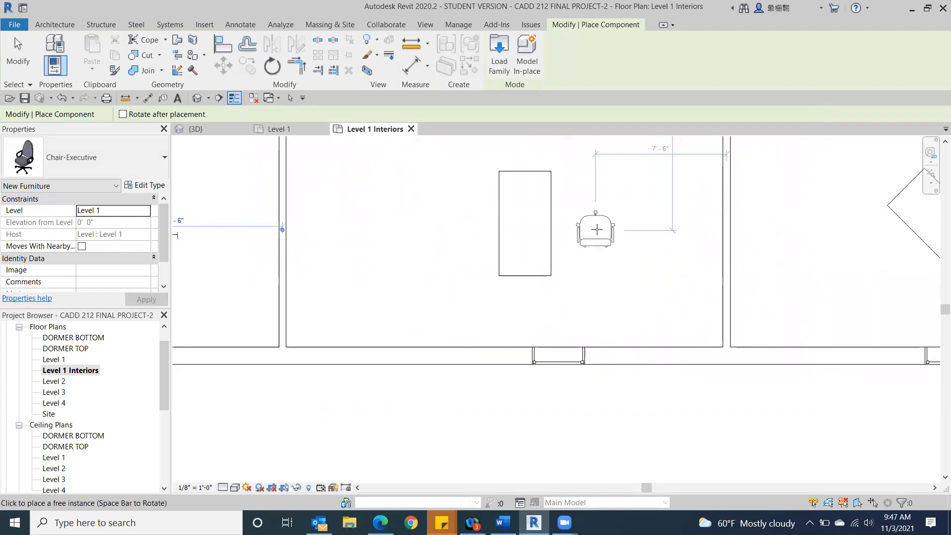
pyautogui.click(597, 229)
pyautogui.moveTo(790, 257); pyautogui.dragTo(332, 303, button='middle')
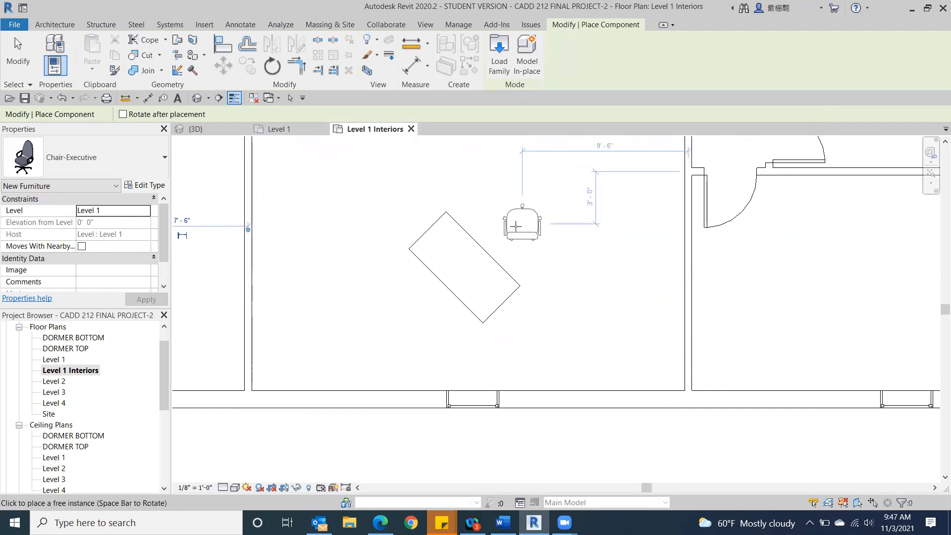
pyautogui.click(514, 226)
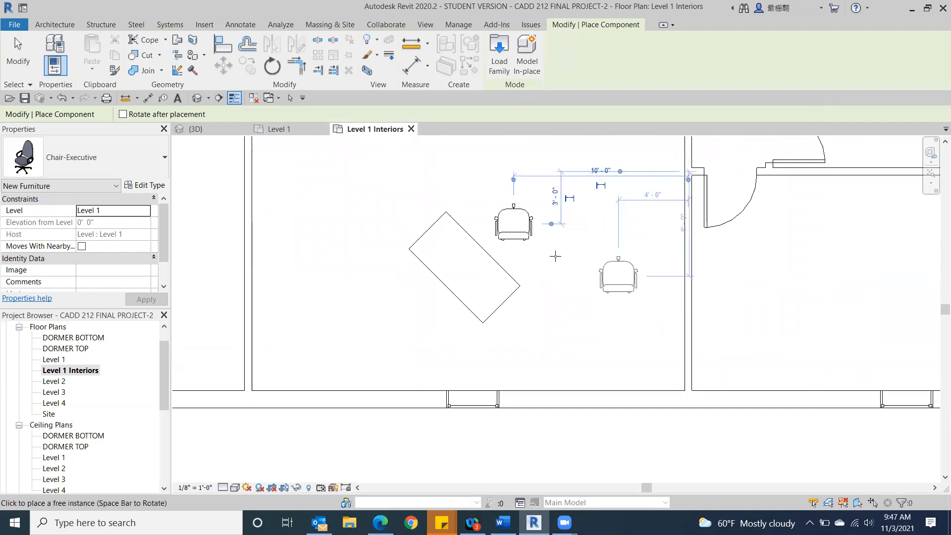
pyautogui.scroll(-3, 622, 303)
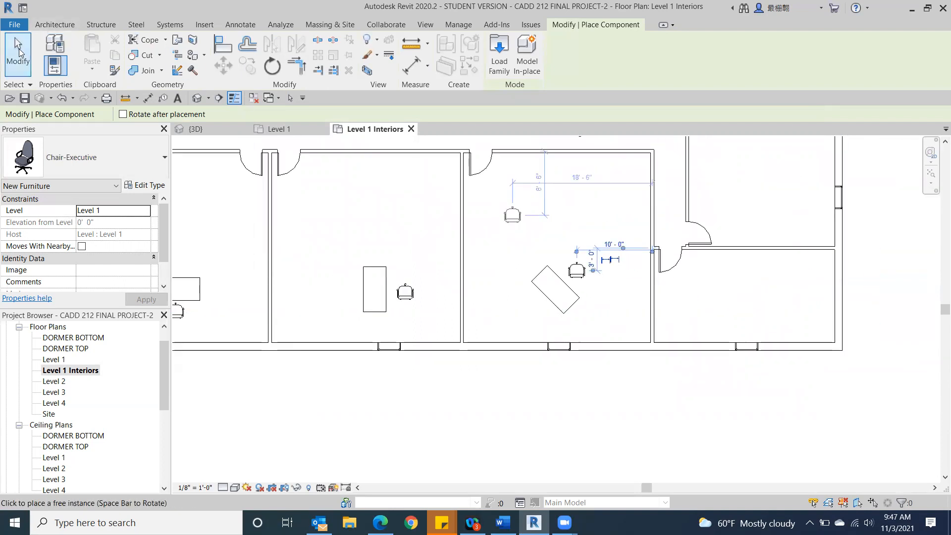
pyautogui.click(18, 50)
# Step: Rotate the executive chair in the second front room 90 degrees counterclockwise so it faces the desk
pyautogui.scroll(-2, 244, 292)
pyautogui.scroll(1, 333, 298)
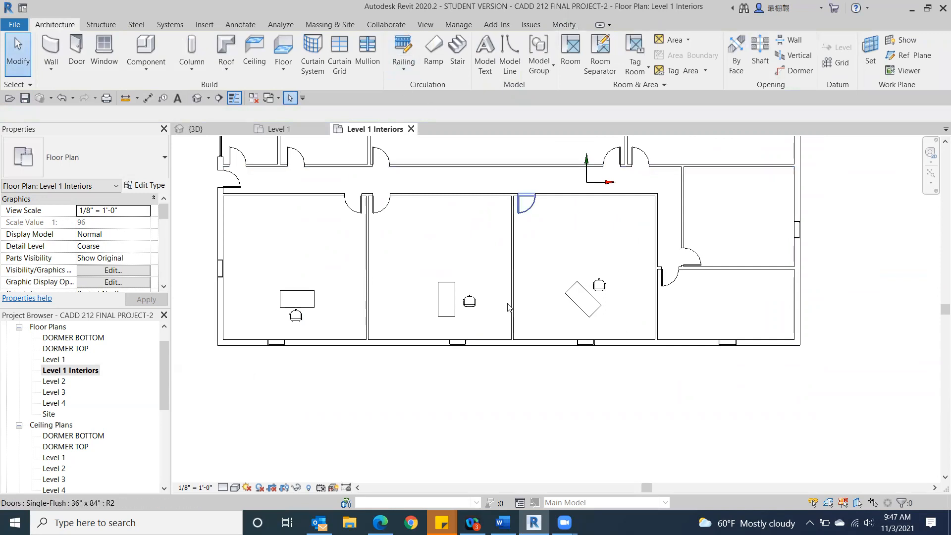
pyautogui.click(468, 303)
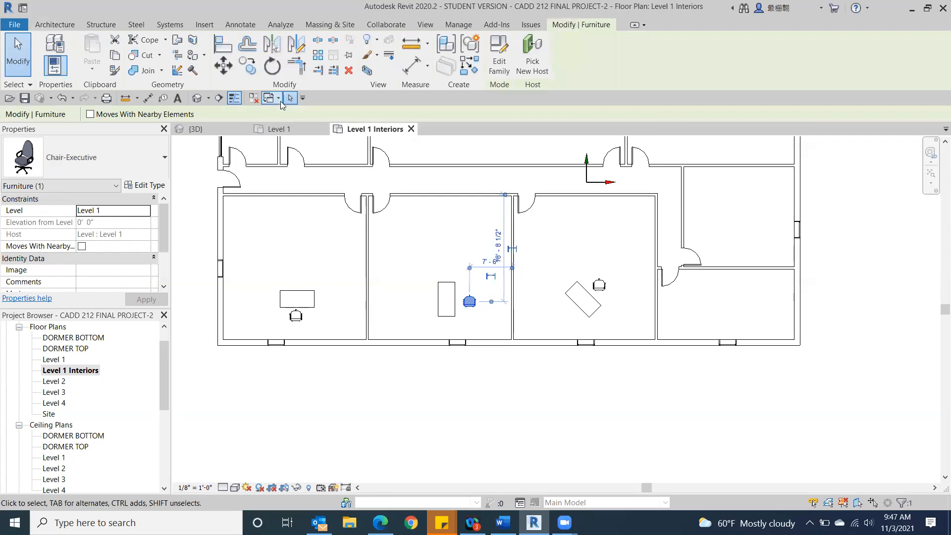
pyautogui.click(271, 68)
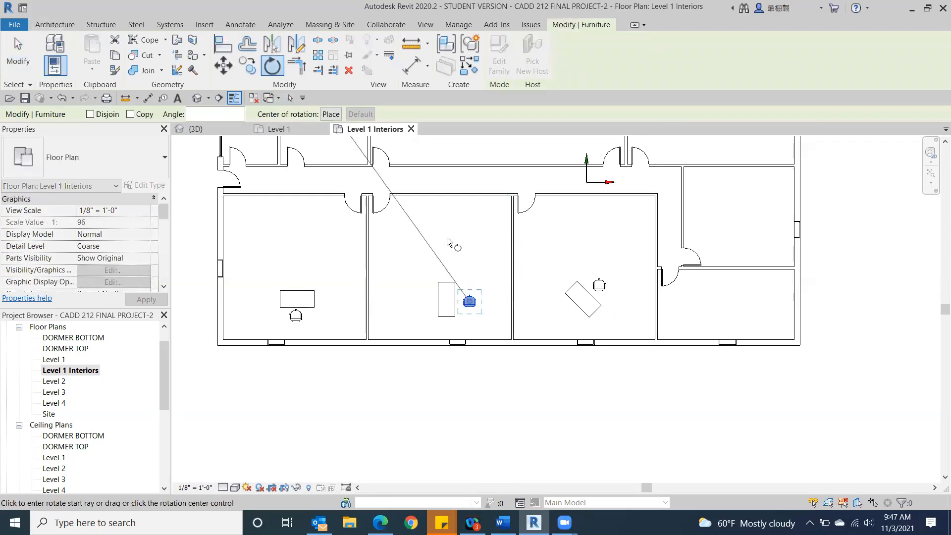
pyautogui.click(465, 174)
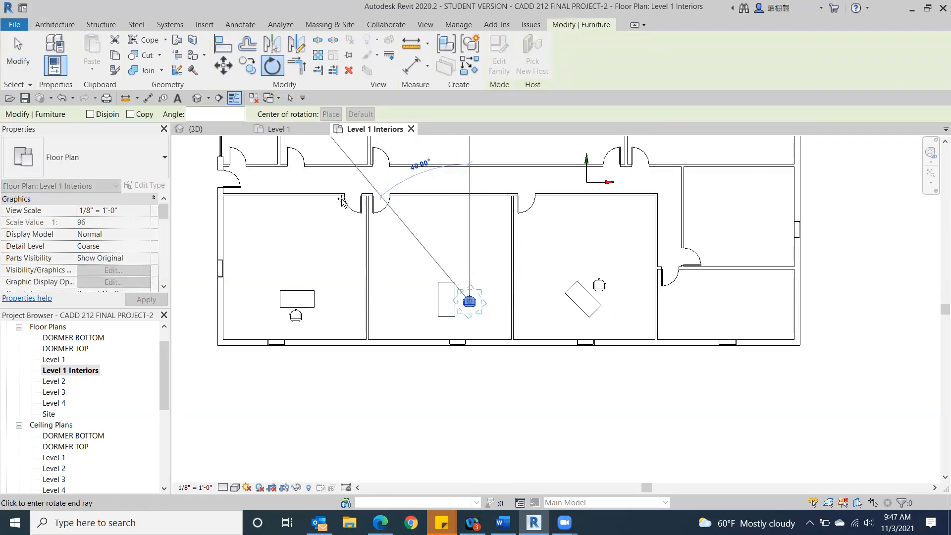
pyautogui.click(181, 296)
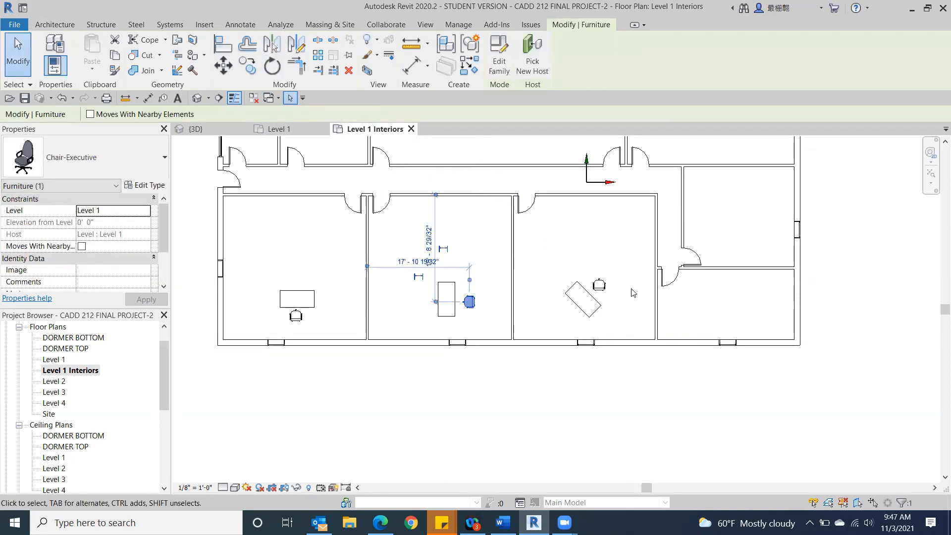
# Step: Rotate the executive chair in the third front room 135 degrees counterclockwise so it faces the diagonal desk
pyautogui.click(599, 283)
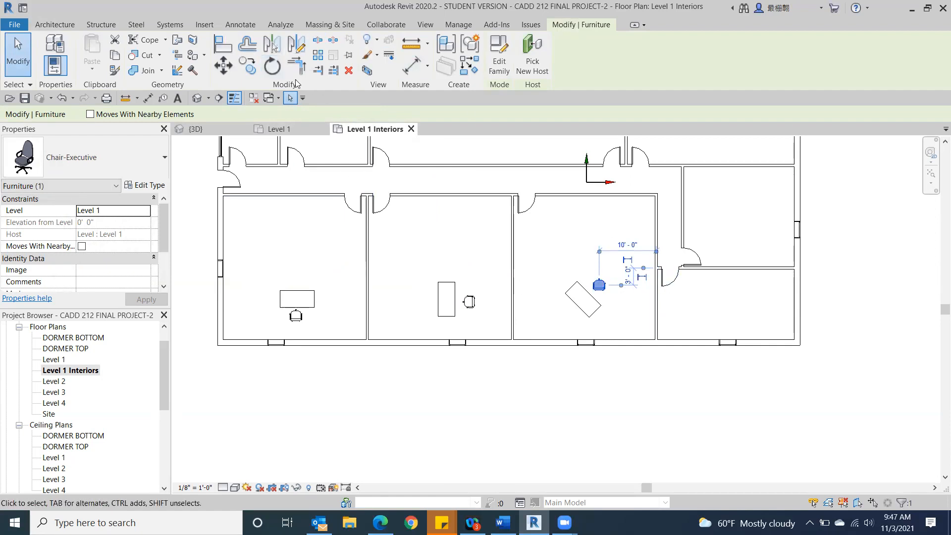
pyautogui.click(272, 69)
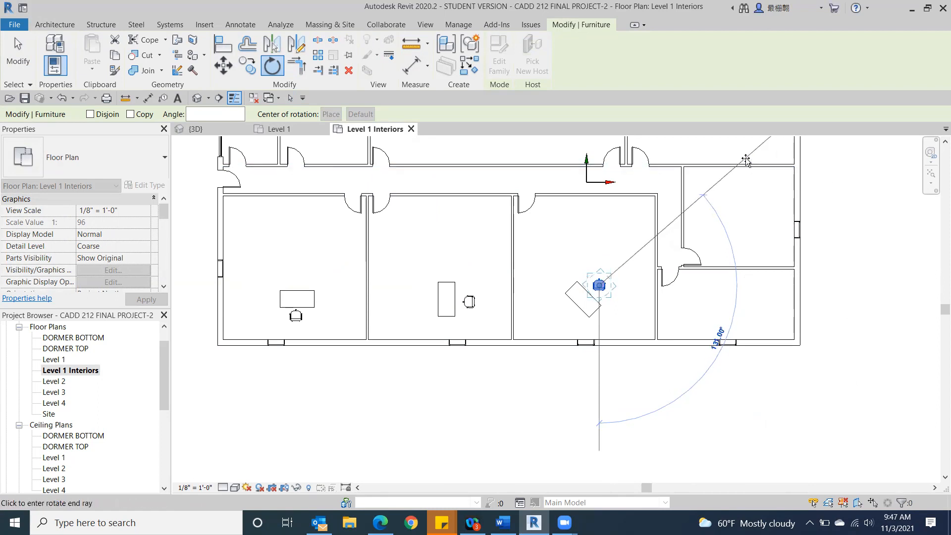
pyautogui.moveTo(743, 157); pyautogui.dragTo(626, 270, button='middle')
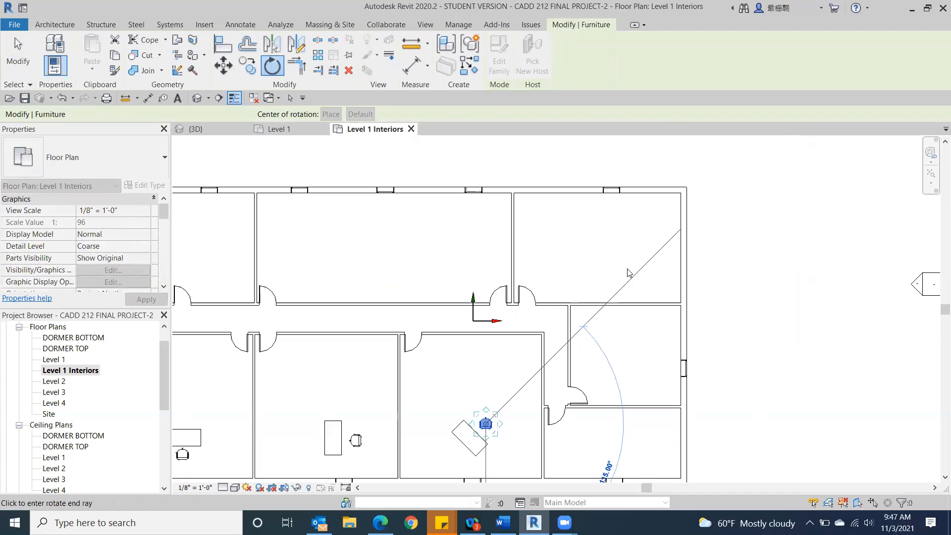
pyautogui.click(626, 269)
pyautogui.press('Escape')
pyautogui.scroll(6, 475, 225)
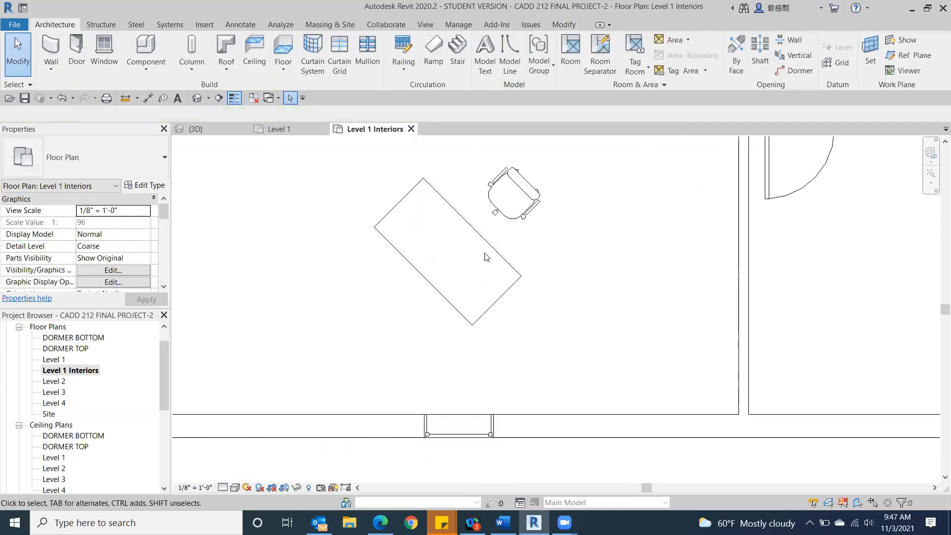
pyautogui.scroll(-2, 484, 262)
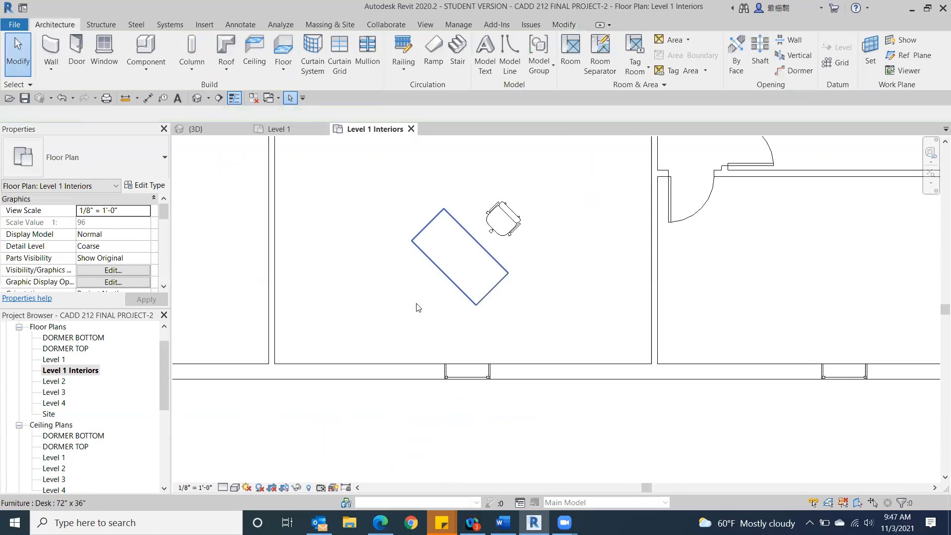
# Step: Examine the placement of the executive chairs at the three front-room desks in the cutaway 3D model
pyautogui.click(197, 98)
pyautogui.scroll(4, 619, 310)
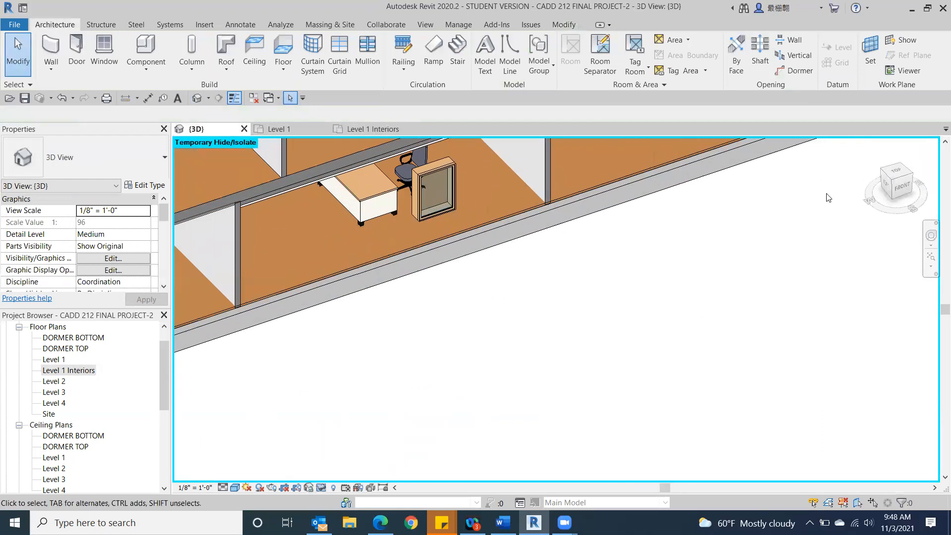
pyautogui.moveTo(894, 185); pyautogui.dragTo(891, 164)
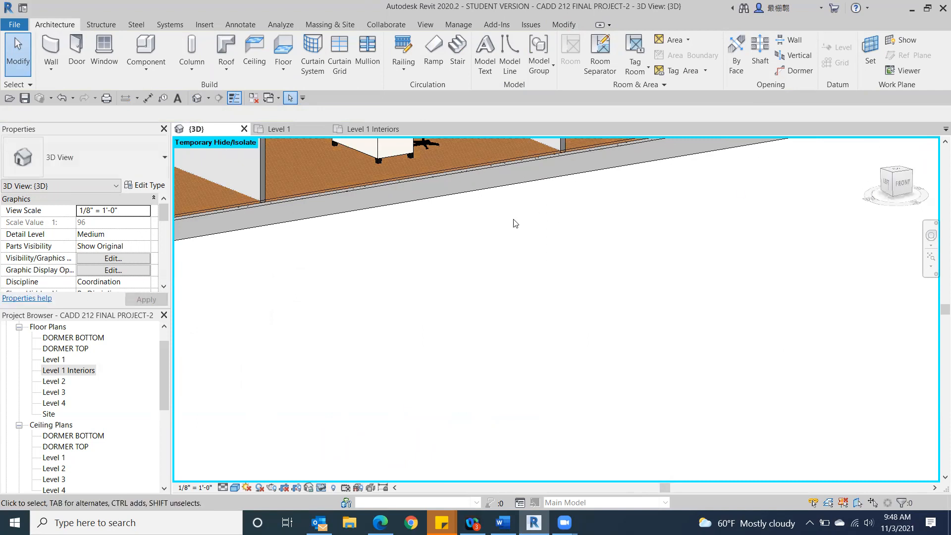
pyautogui.scroll(-2, 669, 248)
pyautogui.scroll(-2, 371, 322)
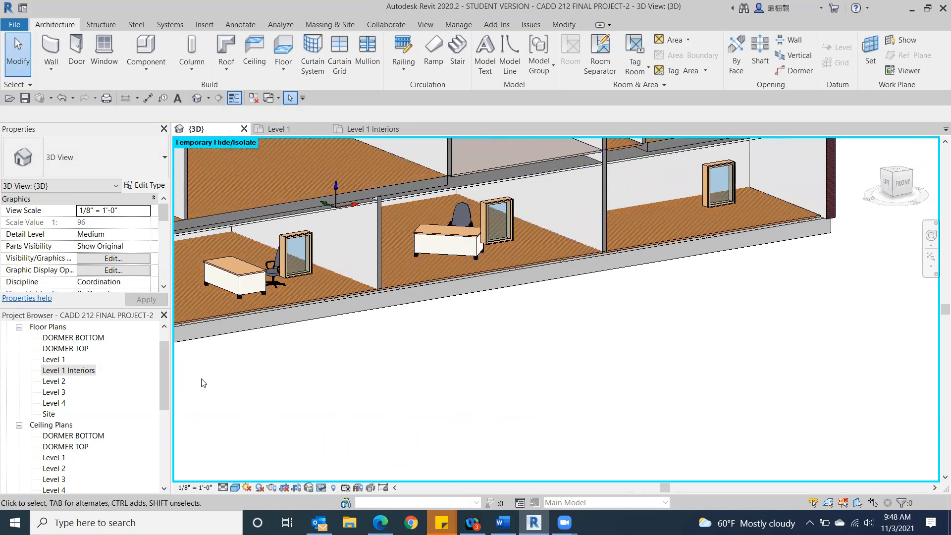
pyautogui.scroll(-4, 411, 325)
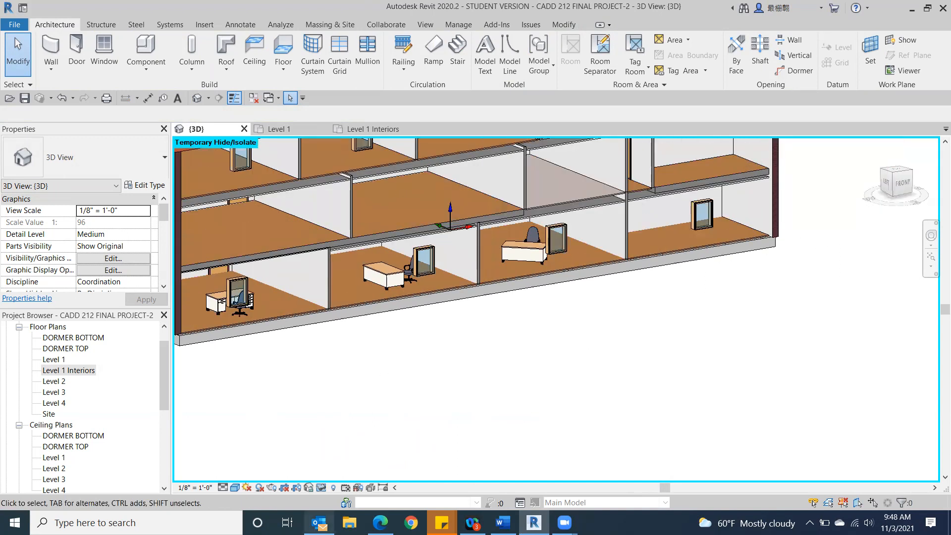
# Step: Preview the Sofa and Sofa-Corbu families in the Seating folder without loading them, and return to the Level 1 Interiors plan
pyautogui.click(140, 50)
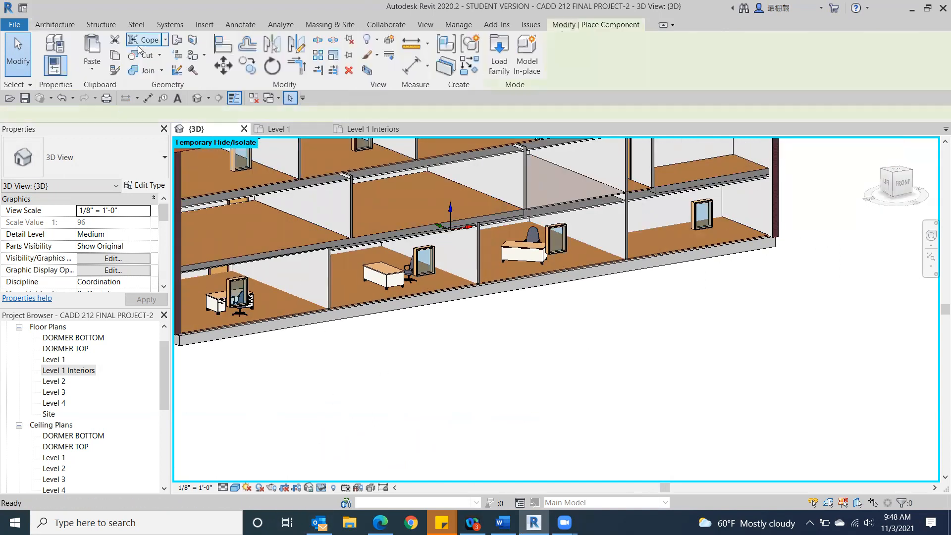
pyautogui.click(498, 52)
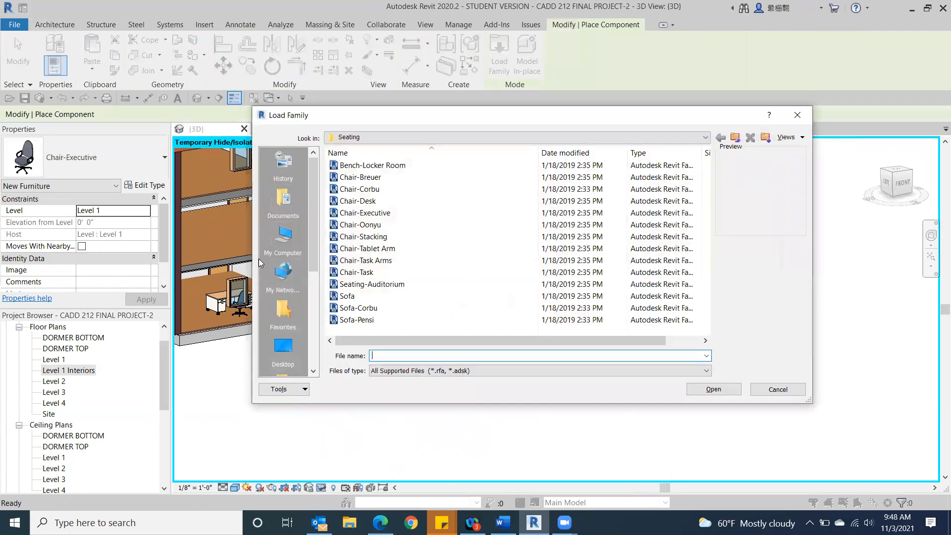
pyautogui.click(343, 297)
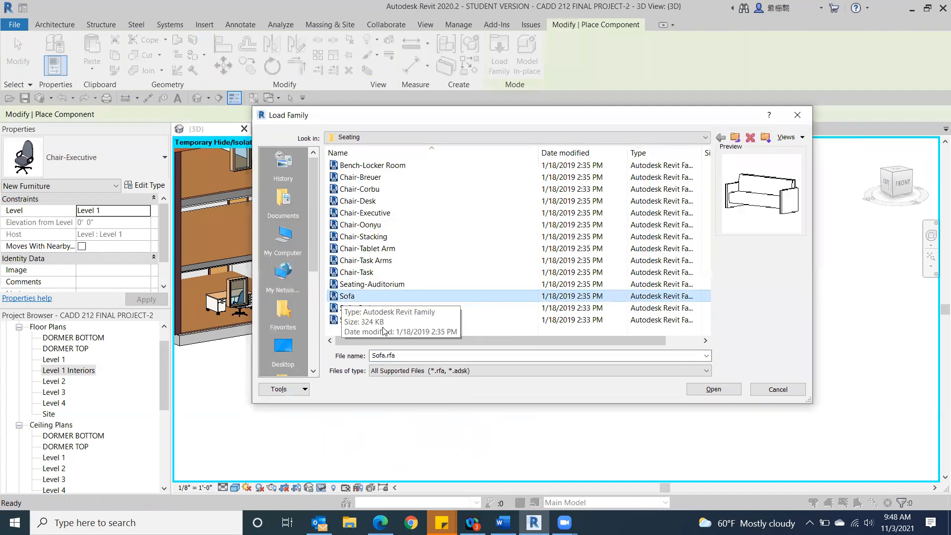
pyautogui.click(362, 310)
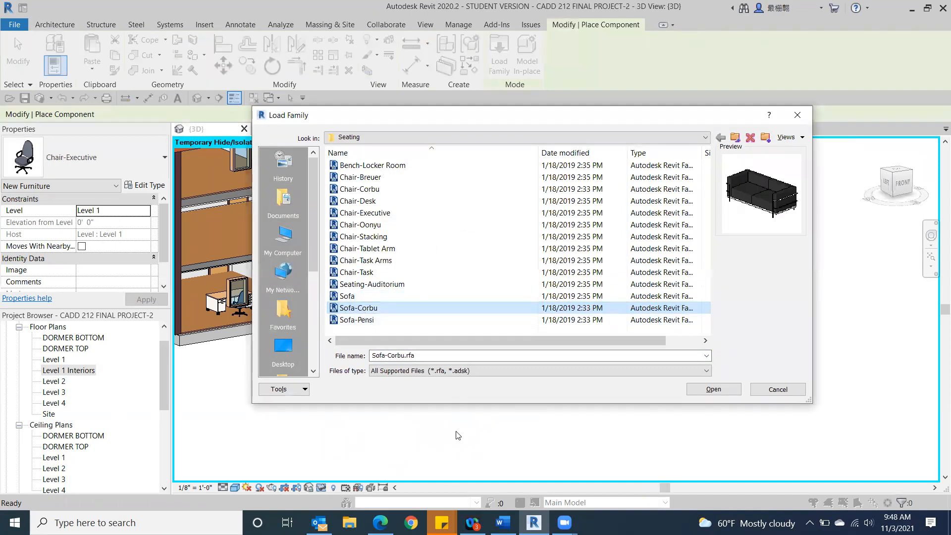
pyautogui.click(713, 389)
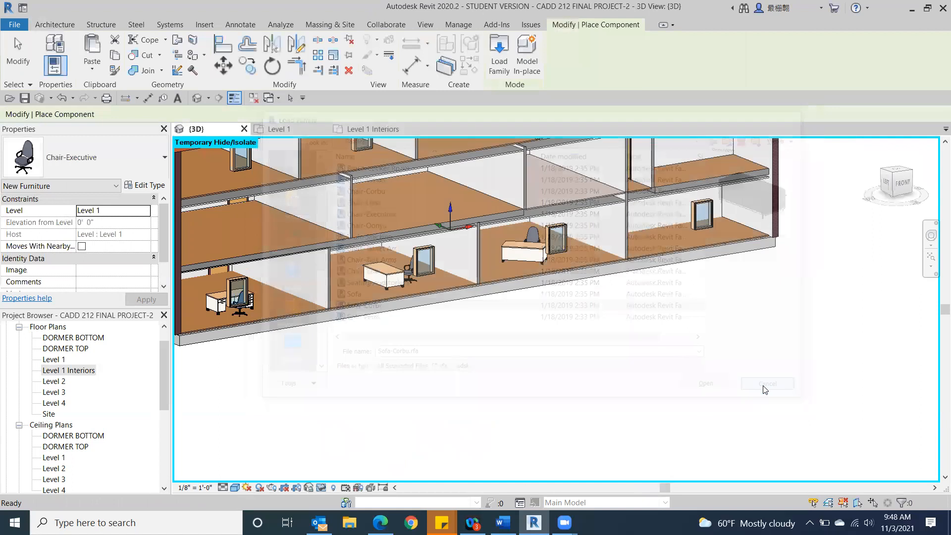
pyautogui.doubleClick(51, 370)
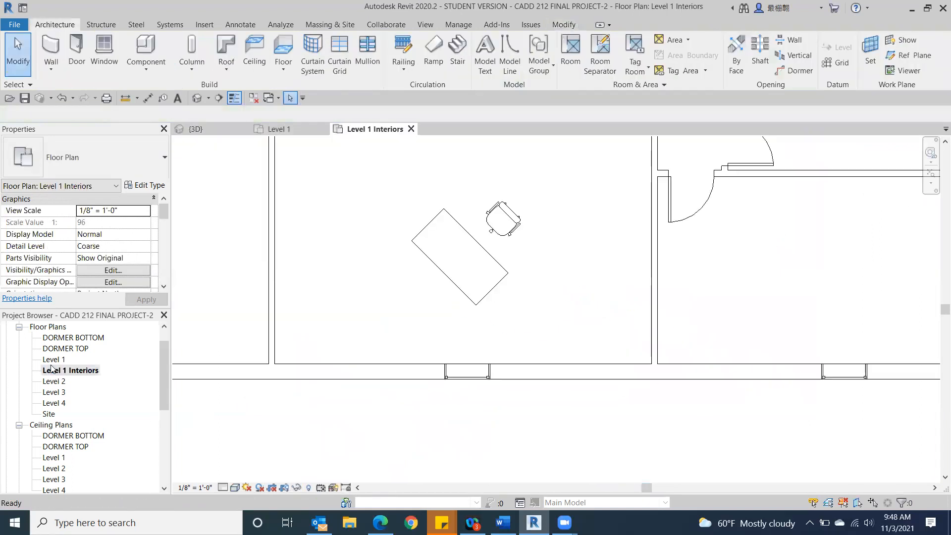
# Step: Load the Sofa-Corbu family from the Seating folder for placement in the Level 1 Interiors plan
pyautogui.scroll(-7, 271, 334)
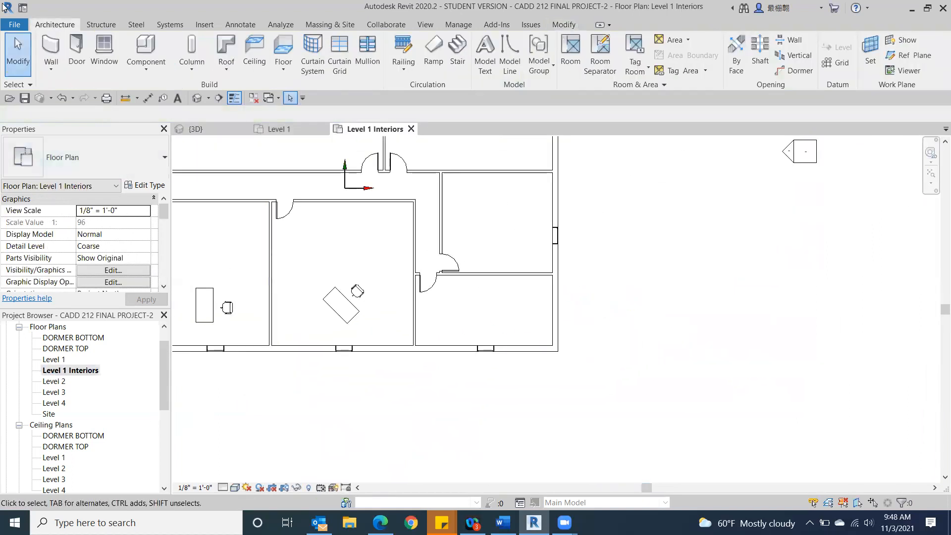
pyautogui.click(145, 52)
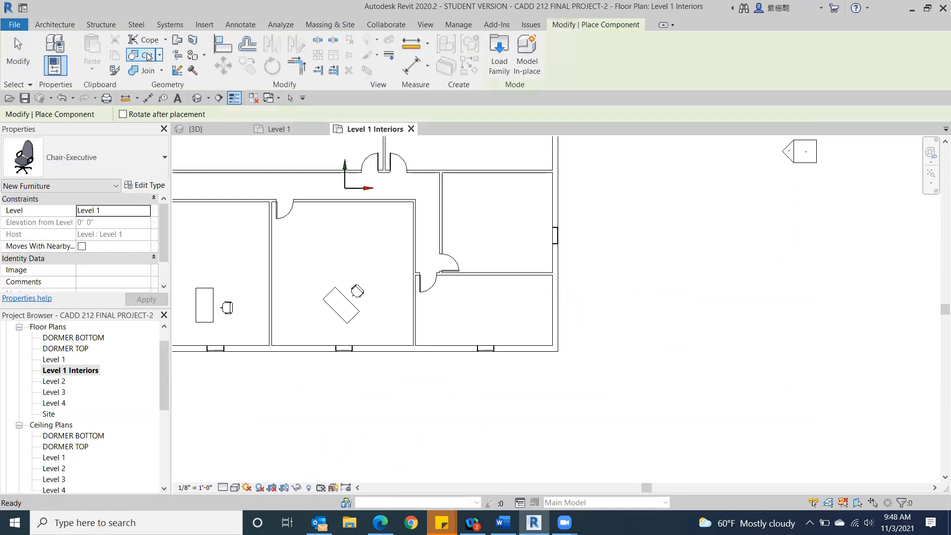
pyautogui.click(493, 54)
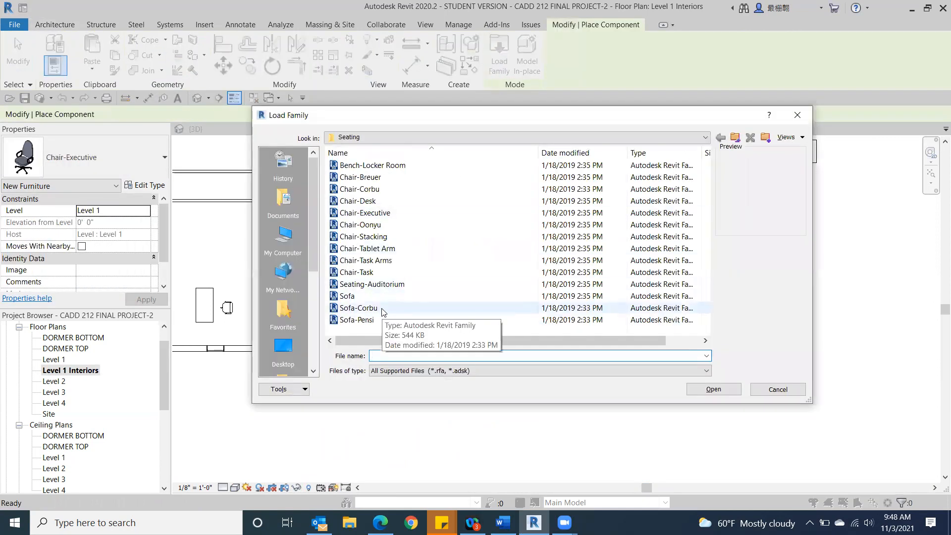
pyautogui.doubleClick(385, 308)
# Step: Place one Sofa-Corbu sofa near the corridor wall in each of the three front rooms
pyautogui.moveTo(308, 278); pyautogui.dragTo(450, 372, button='middle')
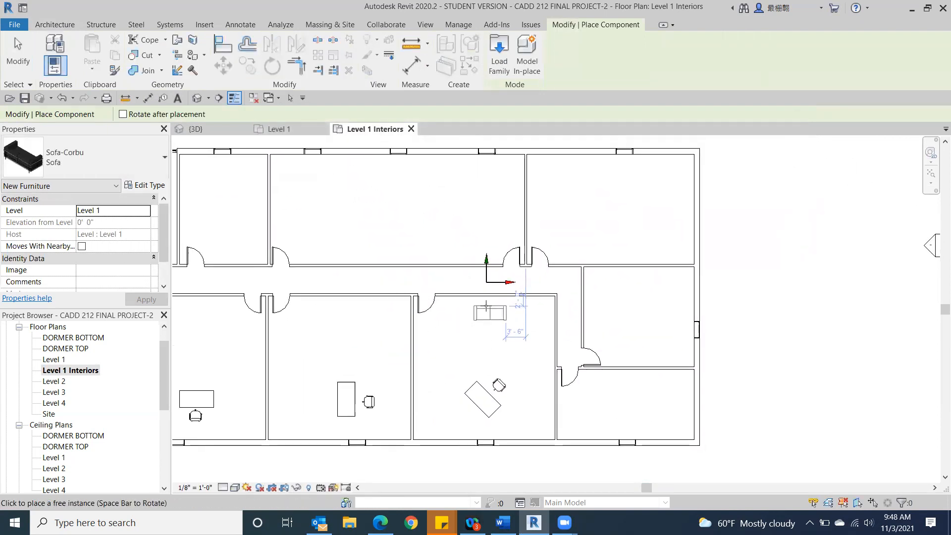
pyautogui.click(139, 155)
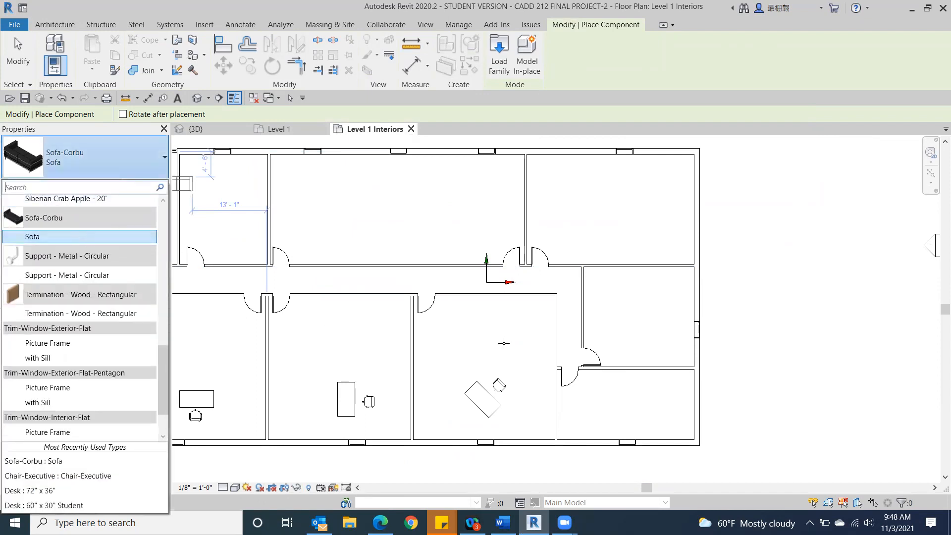
pyautogui.click(470, 310)
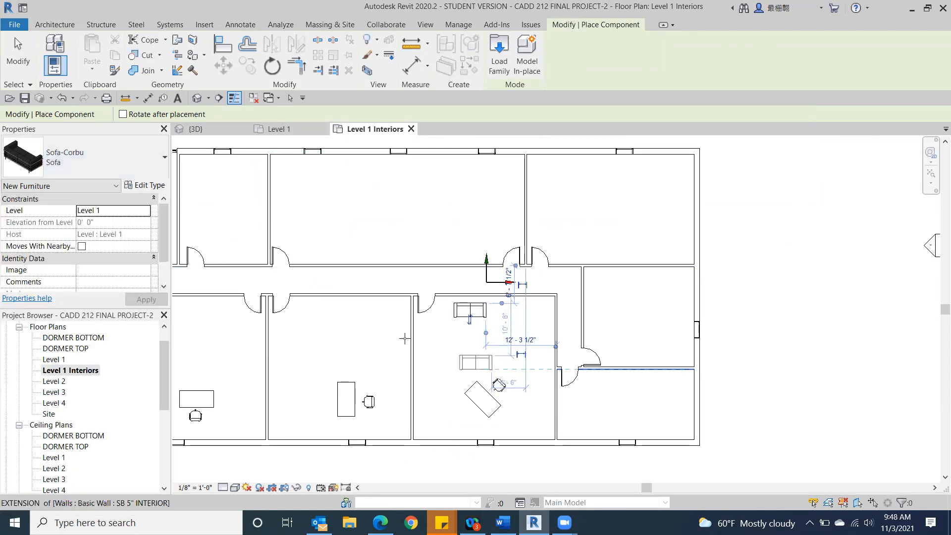
pyautogui.click(345, 311)
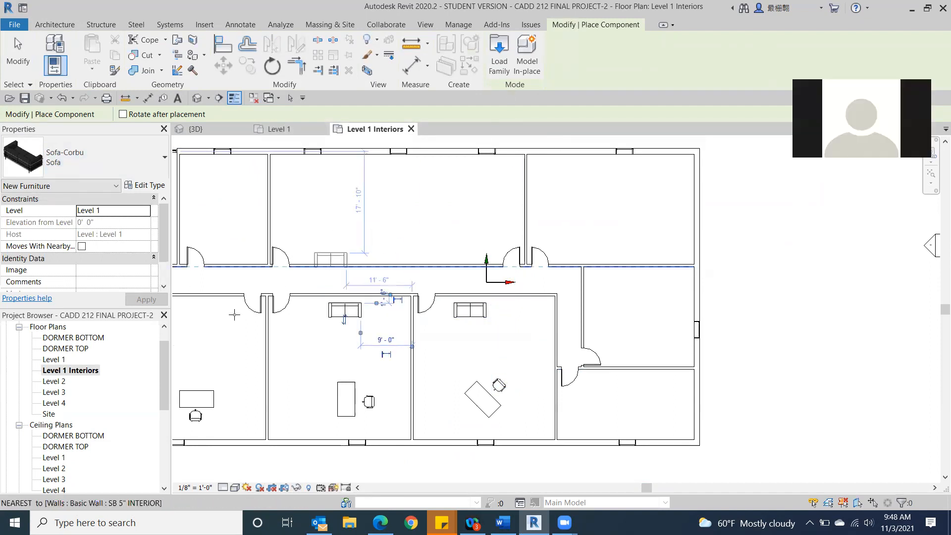
pyautogui.scroll(-1, 234, 314)
pyautogui.moveTo(234, 314); pyautogui.dragTo(382, 333, button='middle')
pyautogui.click(331, 334)
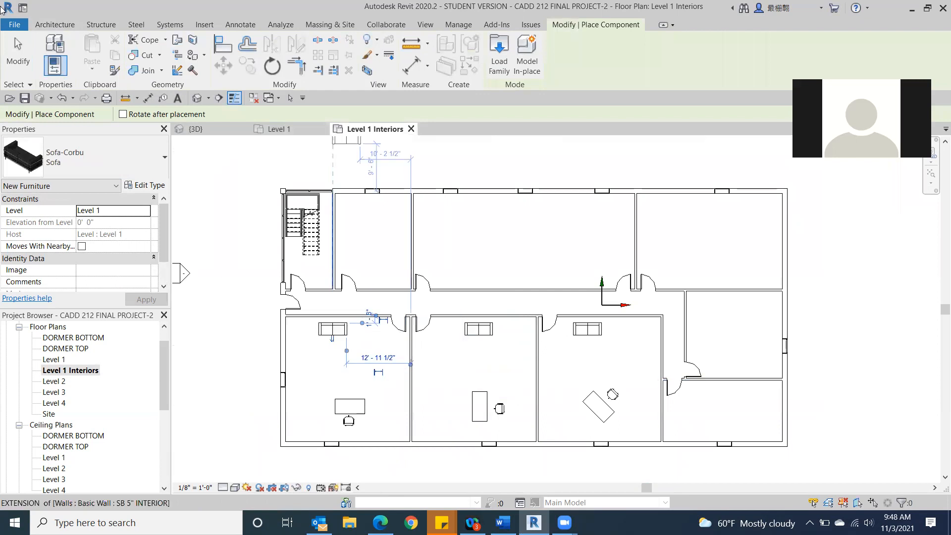
pyautogui.click(15, 46)
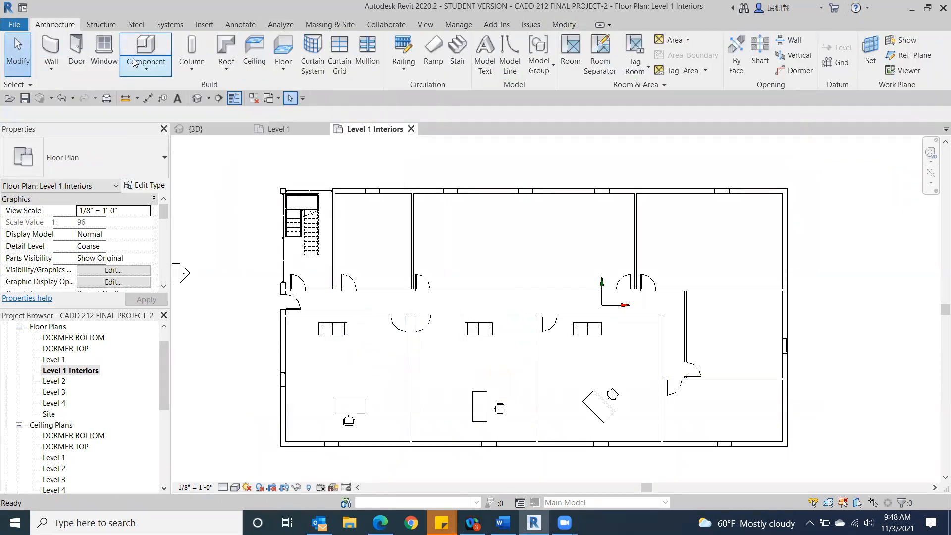
# Step: Load the Cabinet-File 4 Drawer family from the Storage folder of the Furniture library
pyautogui.click(145, 47)
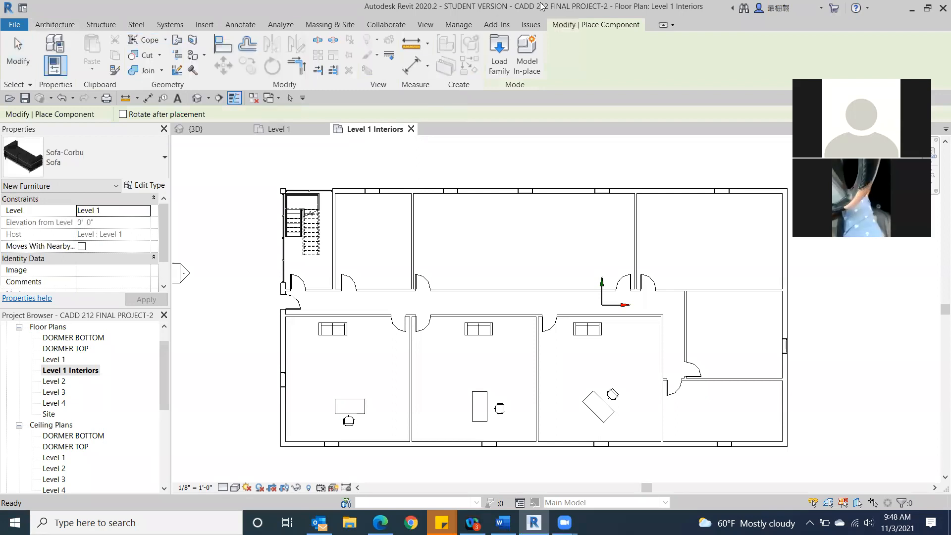
pyautogui.click(495, 47)
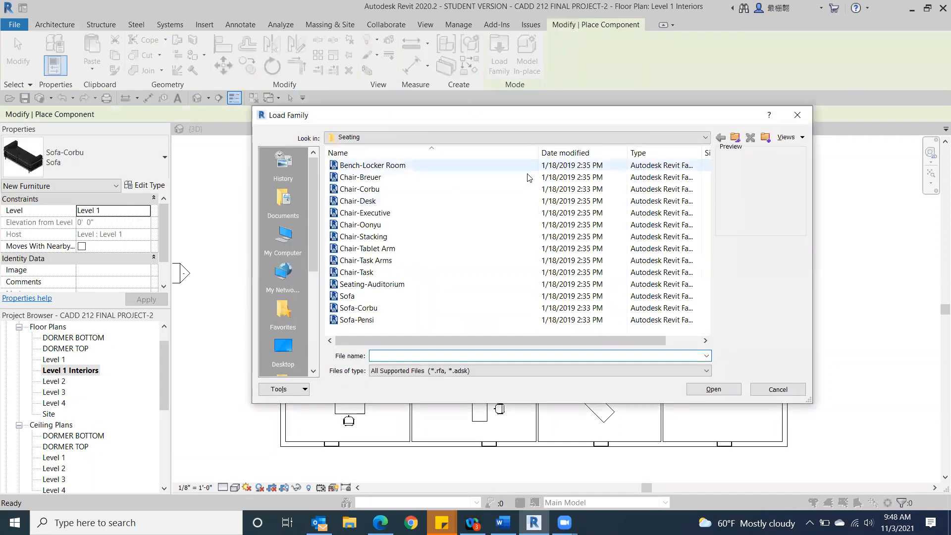
pyautogui.click(706, 138)
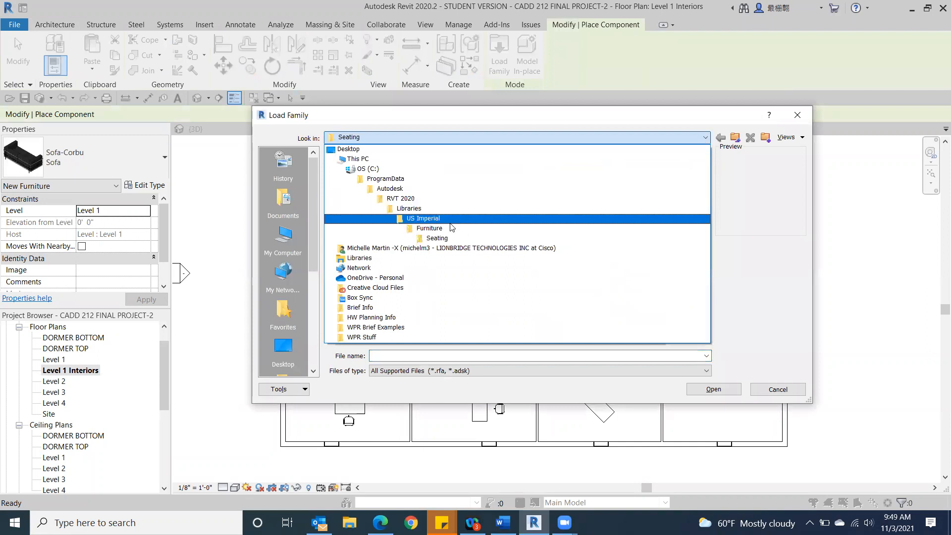
pyautogui.click(450, 229)
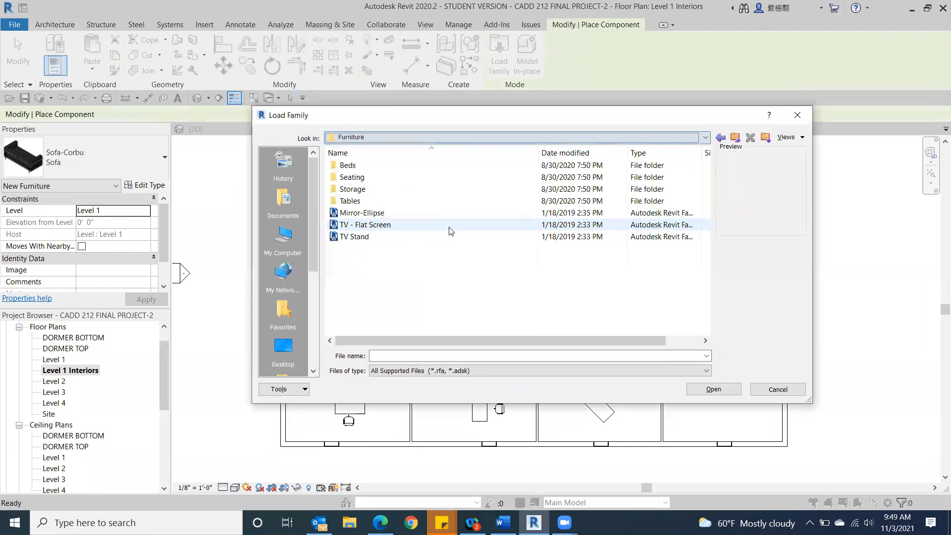
pyautogui.click(706, 139)
pyautogui.click(521, 229)
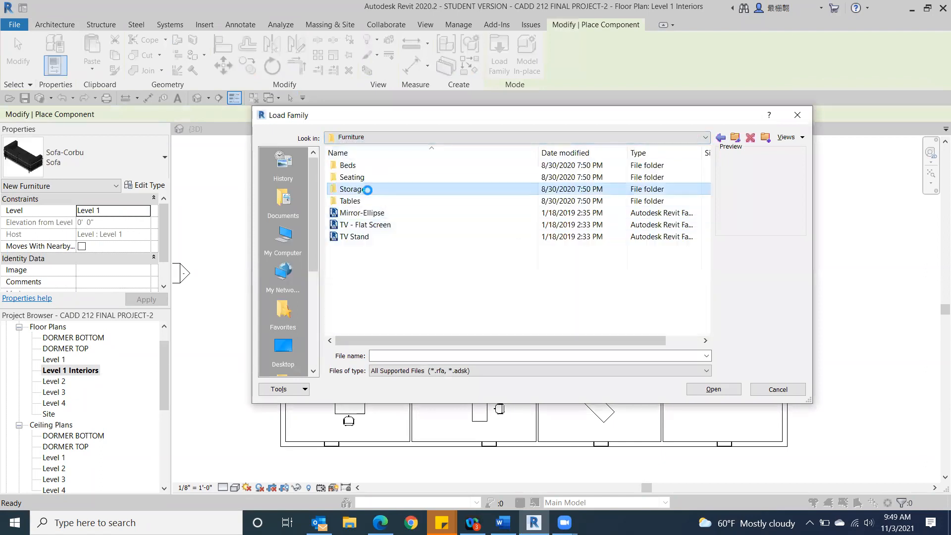
pyautogui.doubleClick(367, 189)
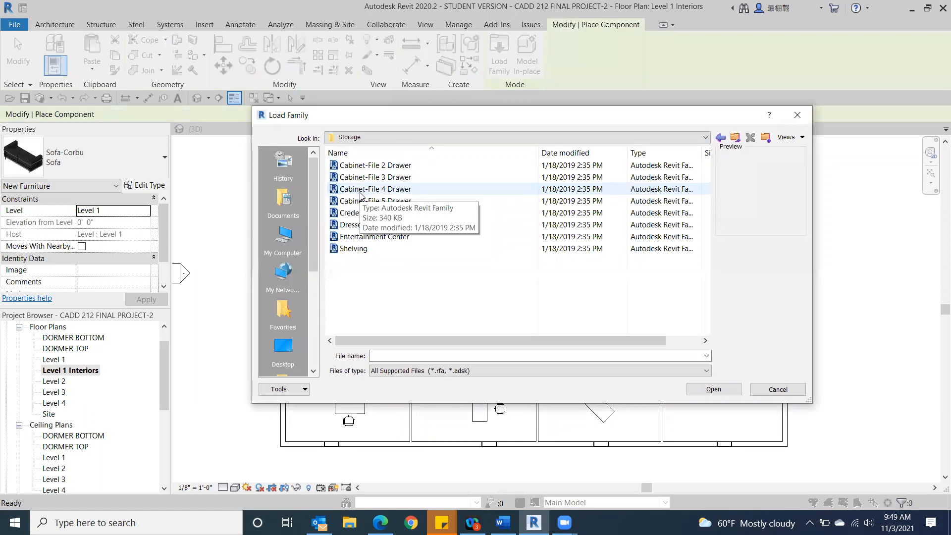
pyautogui.doubleClick(360, 191)
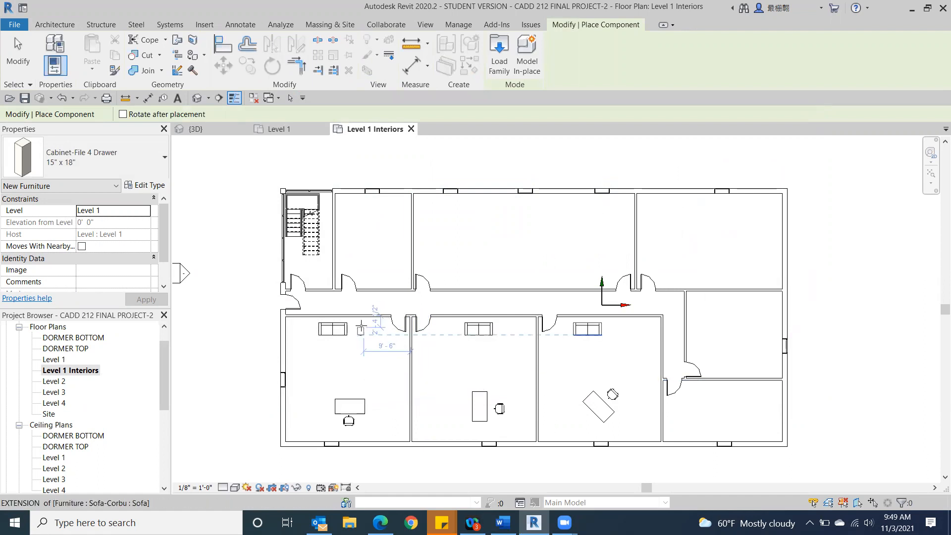
# Step: Place 15" x 18" four-drawer file cabinets beside the sofa in the first front room and across from the desk in the second
pyautogui.scroll(4, 360, 331)
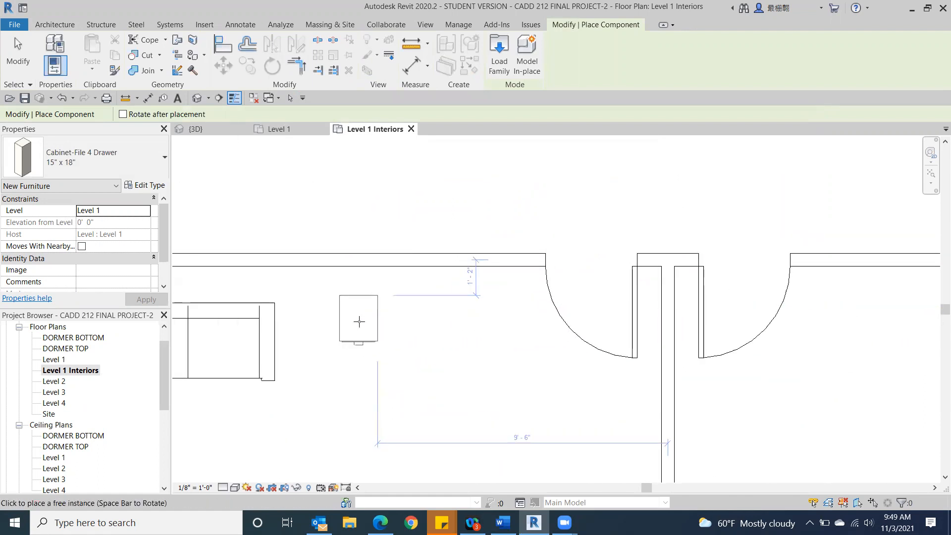
pyautogui.click(359, 303)
pyautogui.moveTo(763, 353); pyautogui.dragTo(320, 74, button='middle')
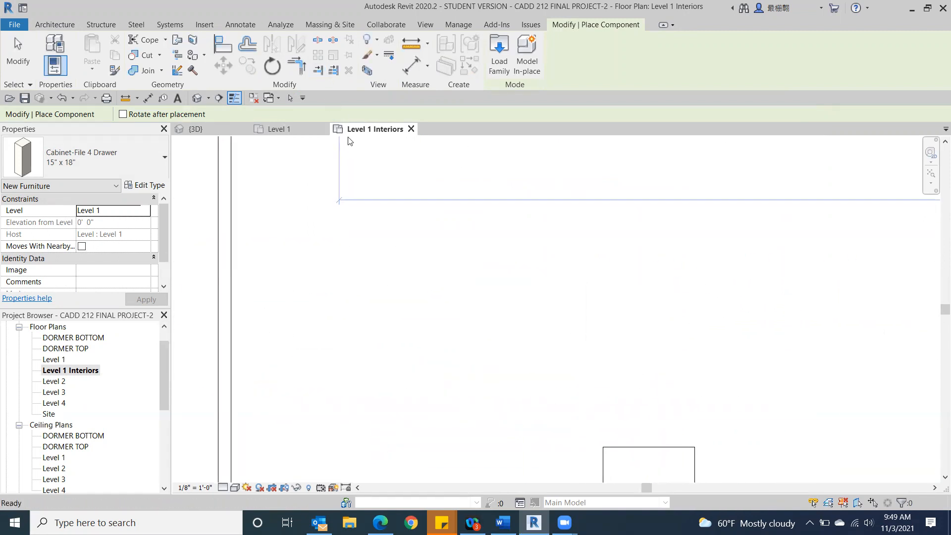
pyautogui.moveTo(350, 141); pyautogui.dragTo(438, 280, button='middle')
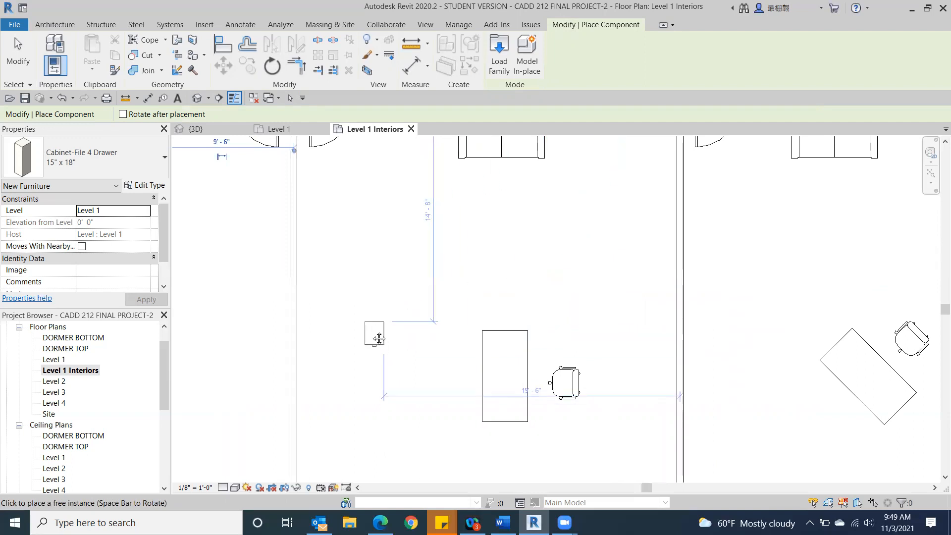
pyautogui.moveTo(378, 338); pyautogui.dragTo(383, 212, button='middle')
pyautogui.scroll(-1, 383, 212)
pyautogui.click(352, 268)
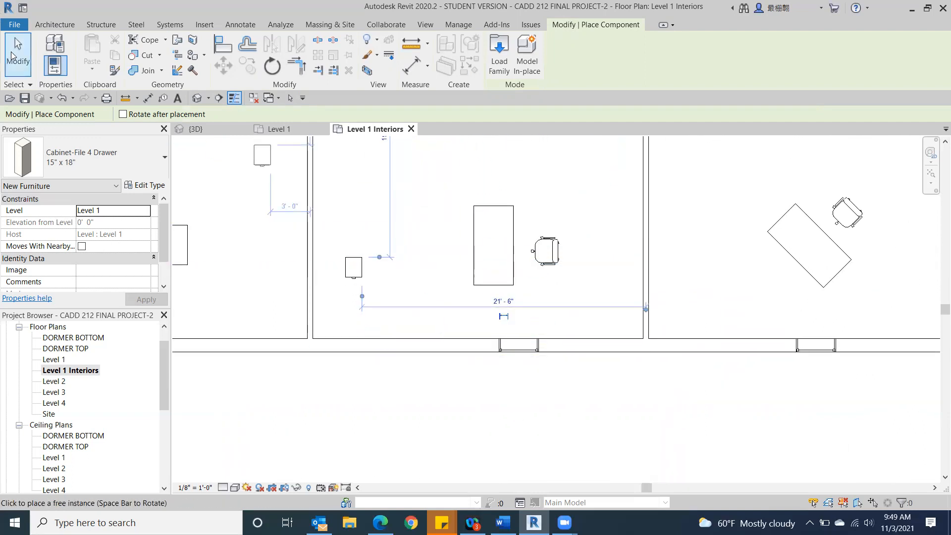
pyautogui.click(12, 54)
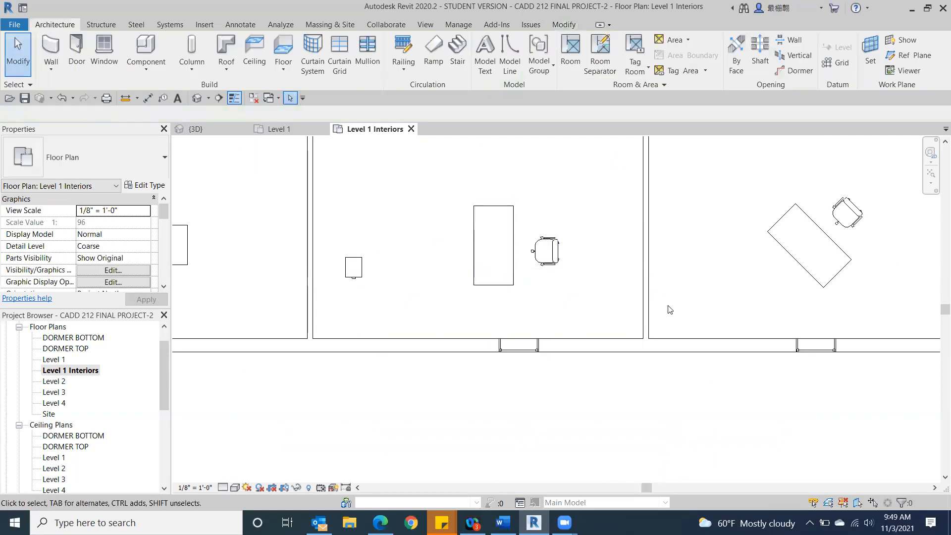
# Step: Browse the component category folders in the US Imperial family library
pyautogui.scroll(-2, 670, 309)
pyautogui.moveTo(405, 229); pyautogui.dragTo(384, 295, button='middle')
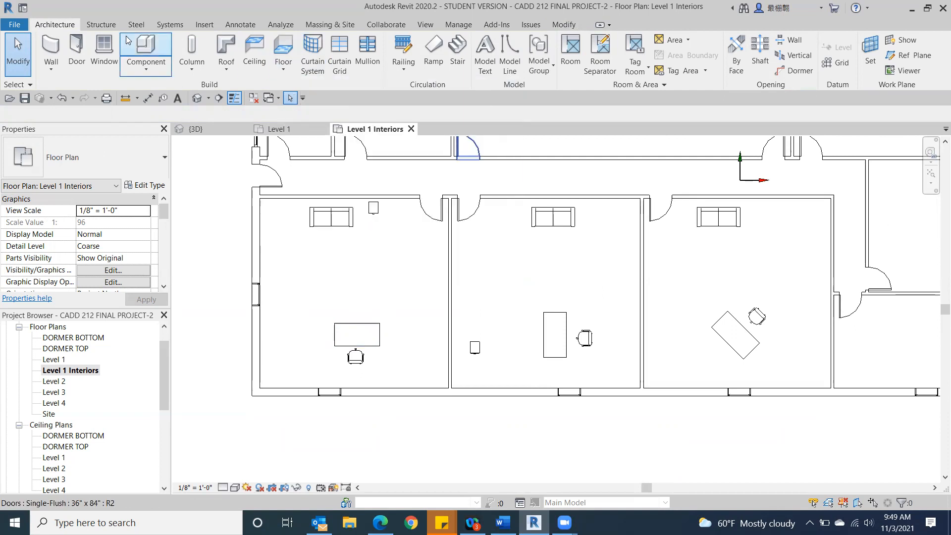
pyautogui.click(153, 48)
pyautogui.click(490, 46)
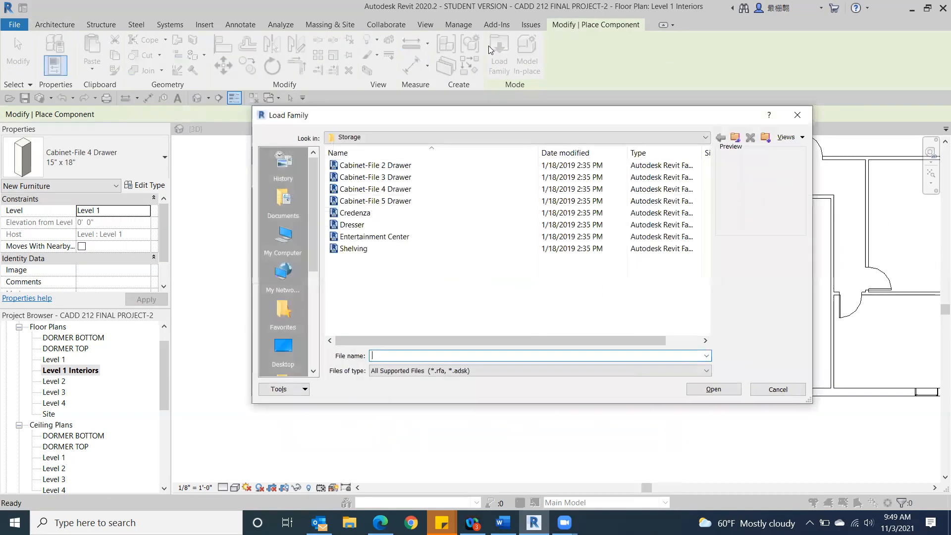
pyautogui.click(704, 138)
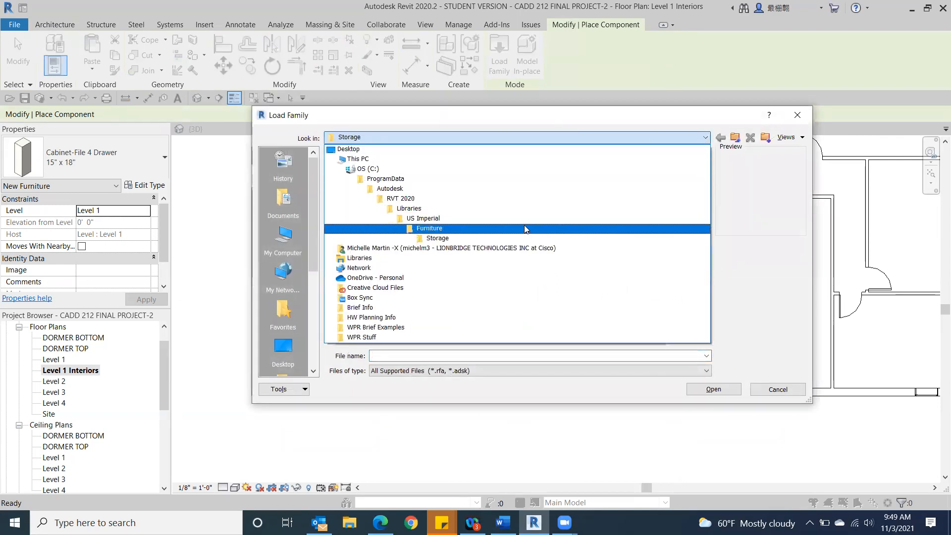
pyautogui.click(522, 218)
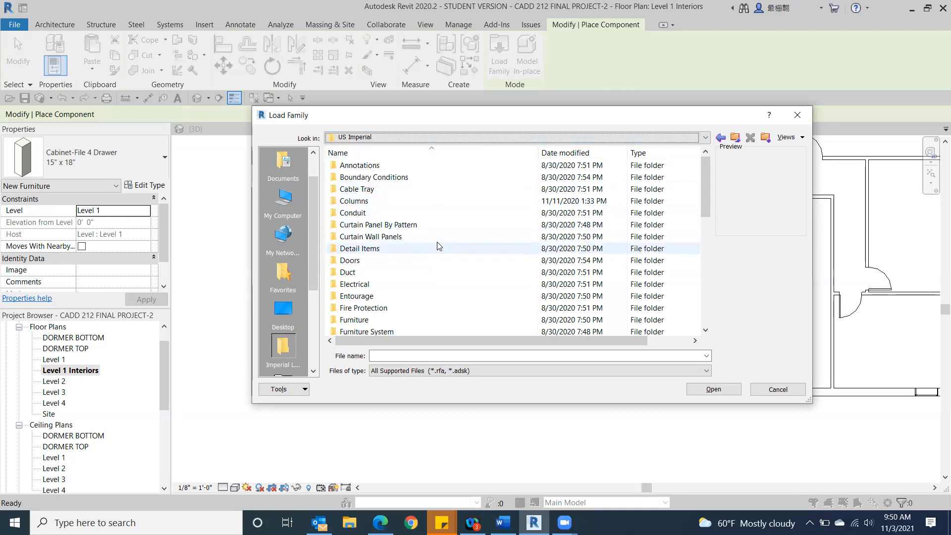
pyautogui.scroll(-3, 441, 267)
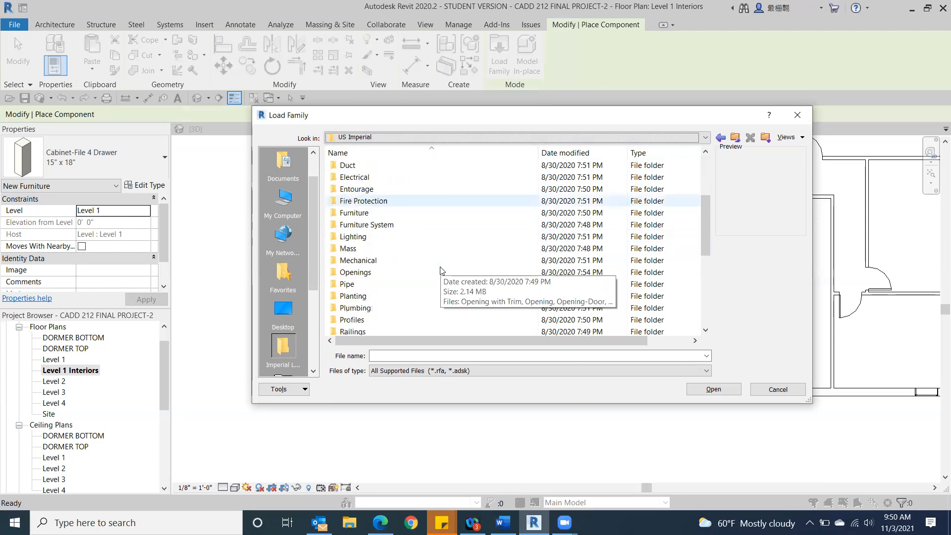
pyautogui.scroll(-6, 441, 270)
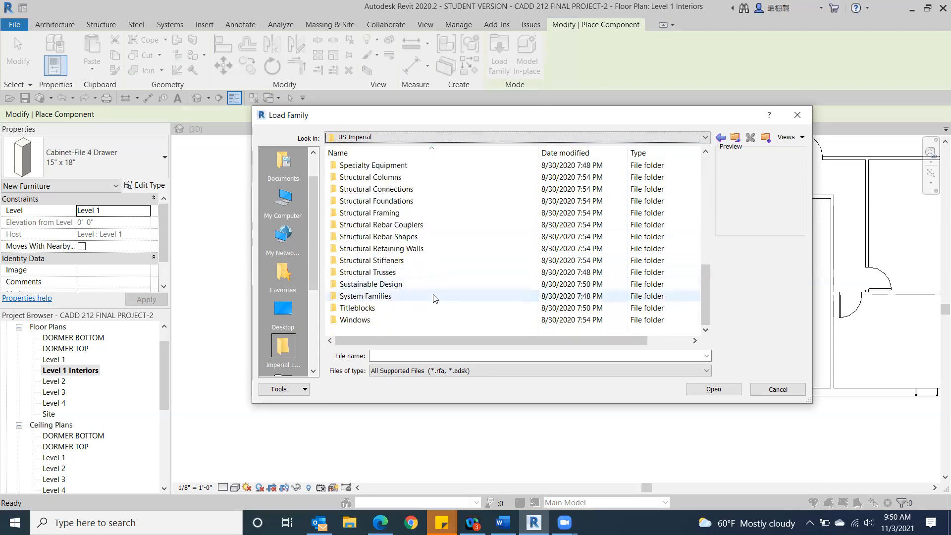
pyautogui.scroll(7, 434, 300)
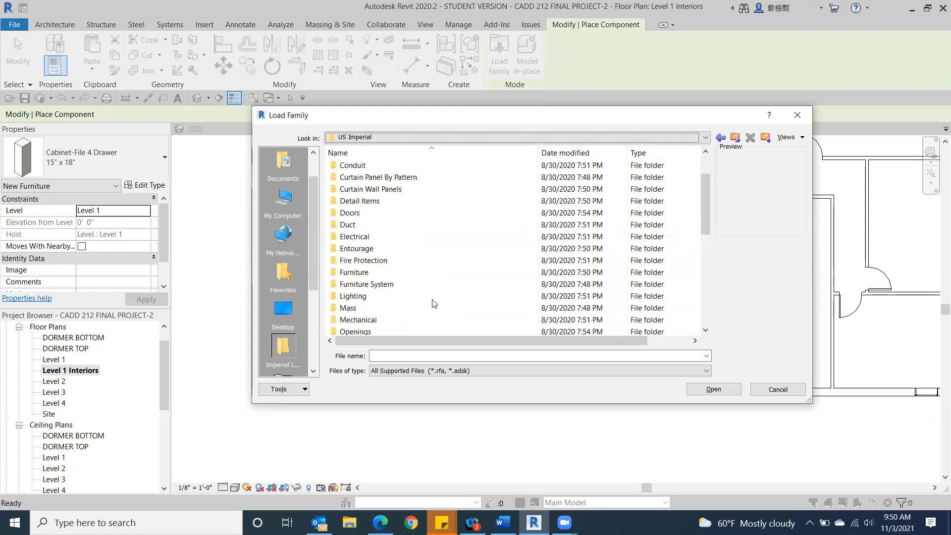
pyautogui.scroll(2, 434, 301)
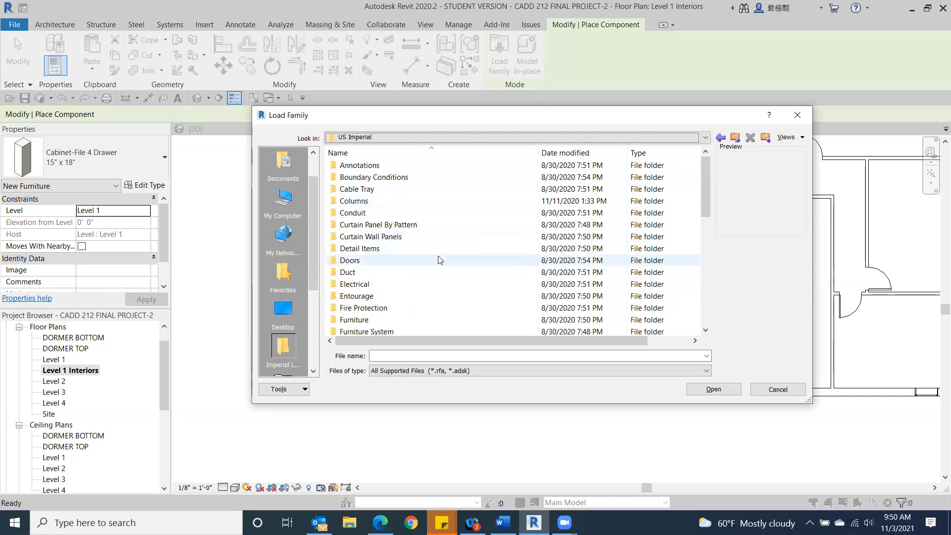
pyautogui.scroll(-1, 438, 260)
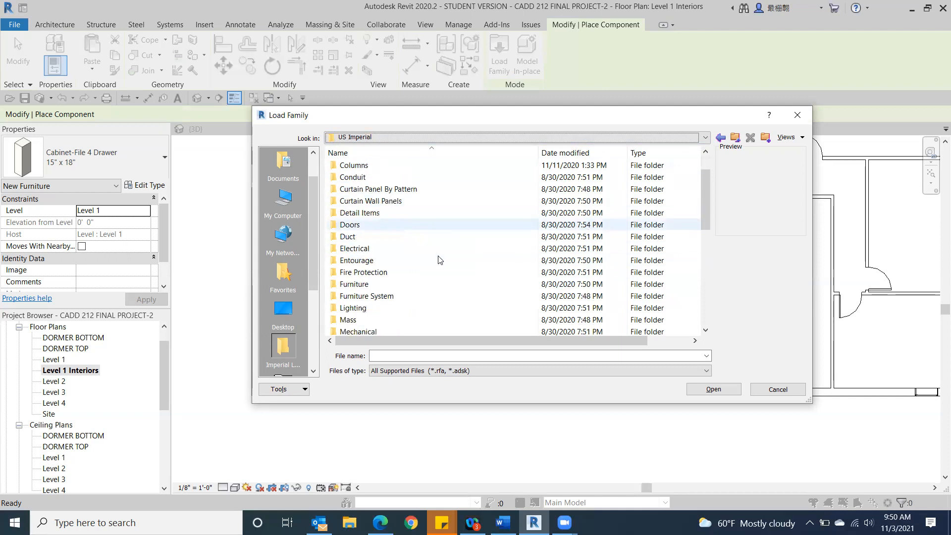
pyautogui.scroll(-1, 439, 247)
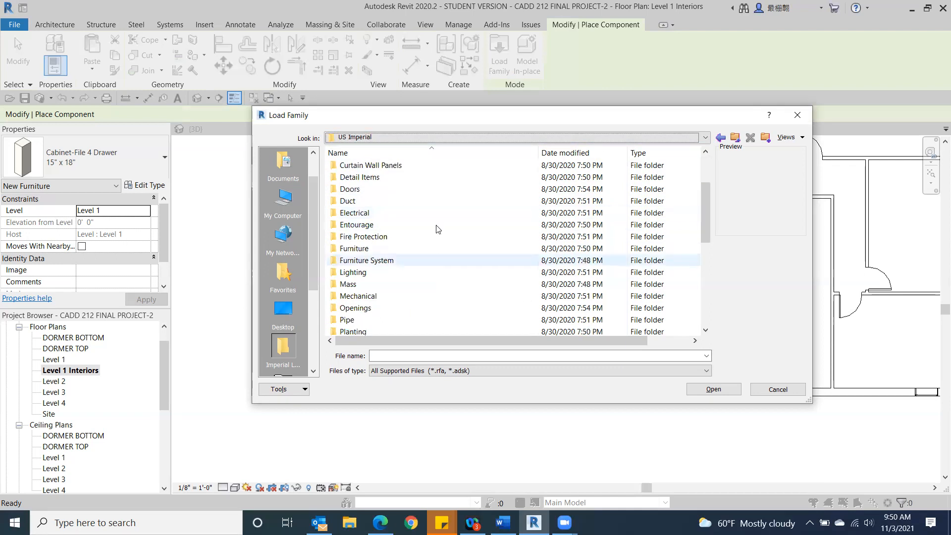
pyautogui.scroll(2, 419, 219)
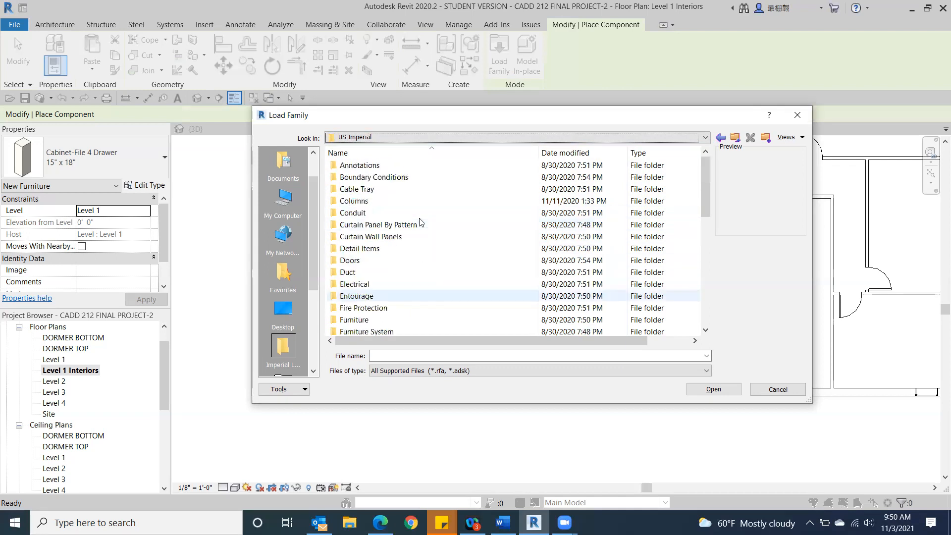
pyautogui.scroll(-3, 396, 267)
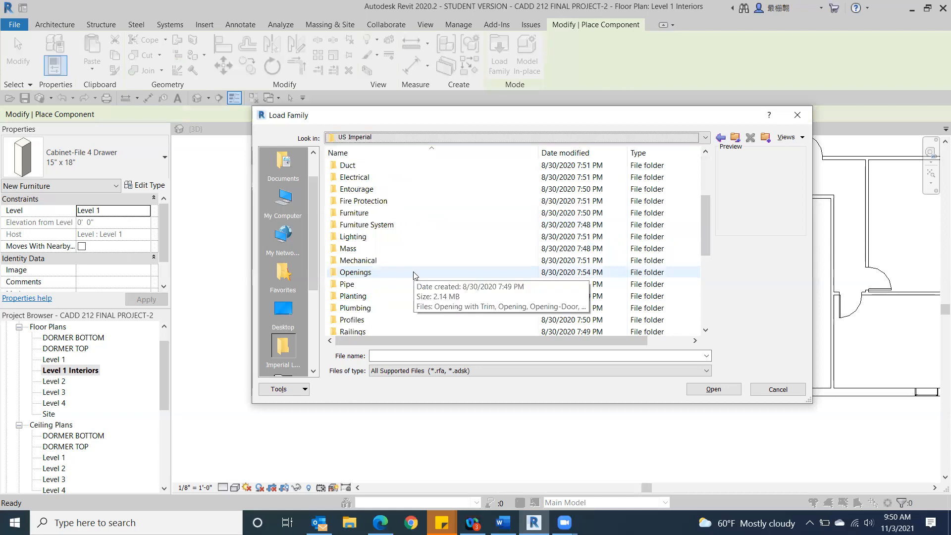
# Step: Open the Entourage folder and preview its families, including RPC Beetle, Chair, Female, Male, Notebook Computer, Semi Truck and Van
pyautogui.click(372, 191)
pyautogui.doubleClick(372, 191)
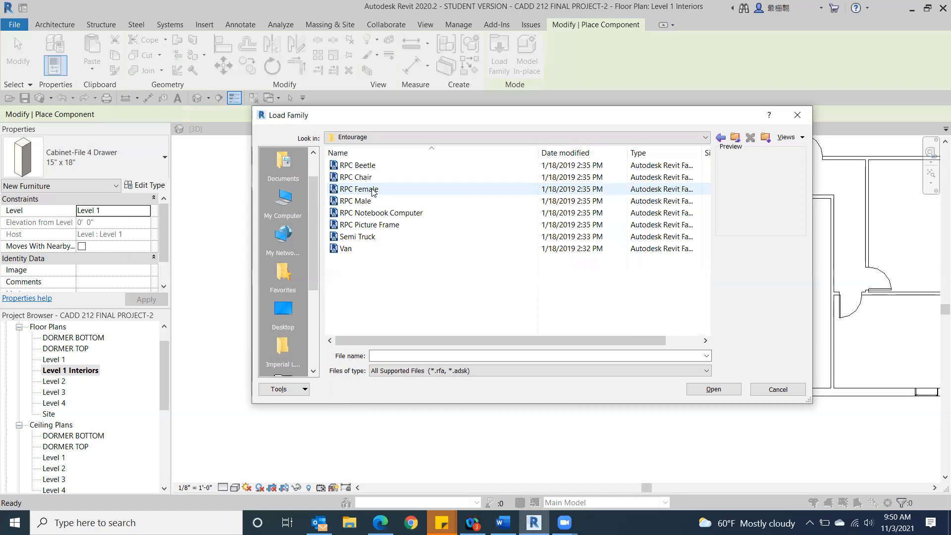
pyautogui.click(365, 166)
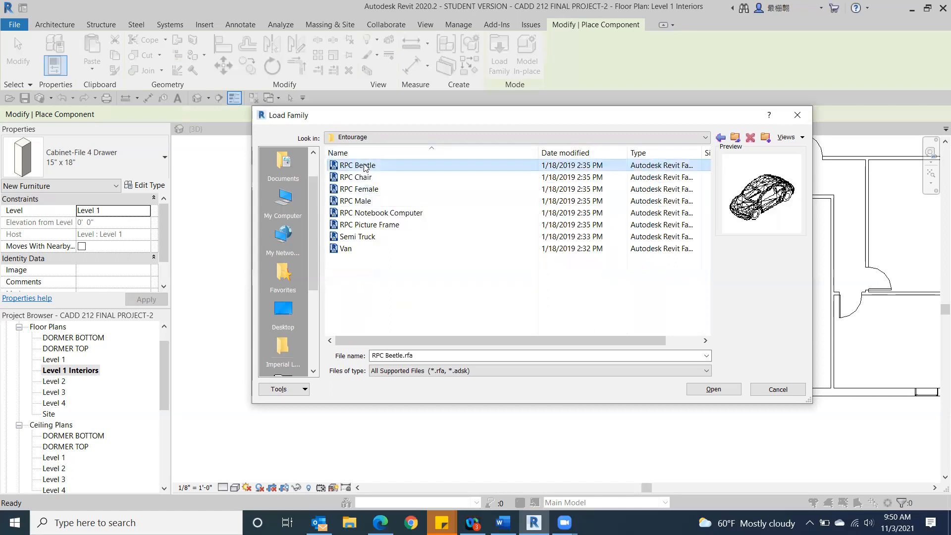
pyautogui.click(365, 178)
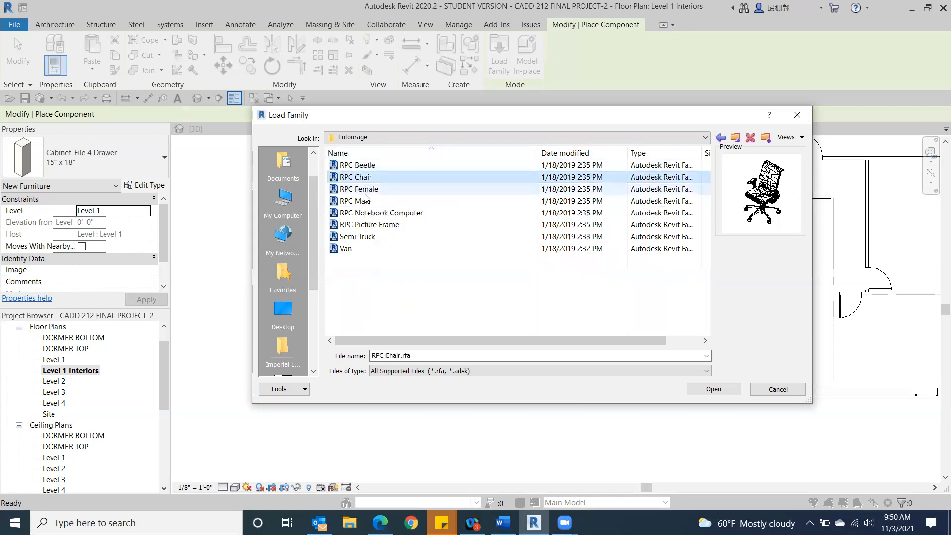
pyautogui.click(365, 192)
pyautogui.click(372, 214)
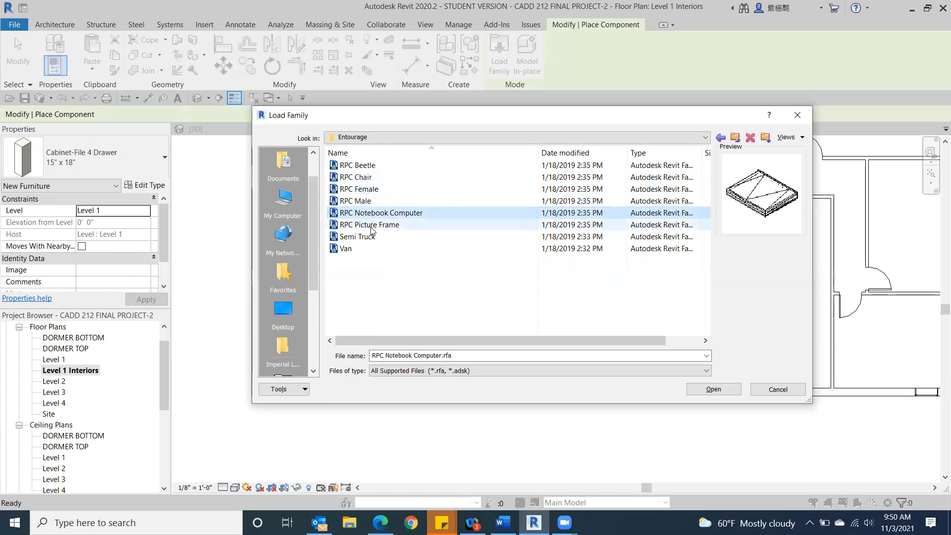
pyautogui.click(372, 226)
pyautogui.click(362, 238)
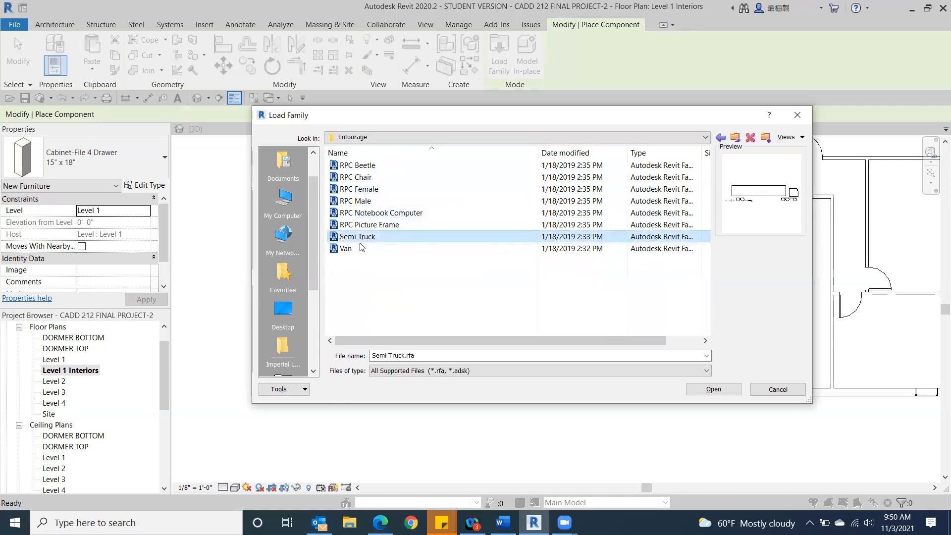
pyautogui.click(361, 248)
pyautogui.click(368, 201)
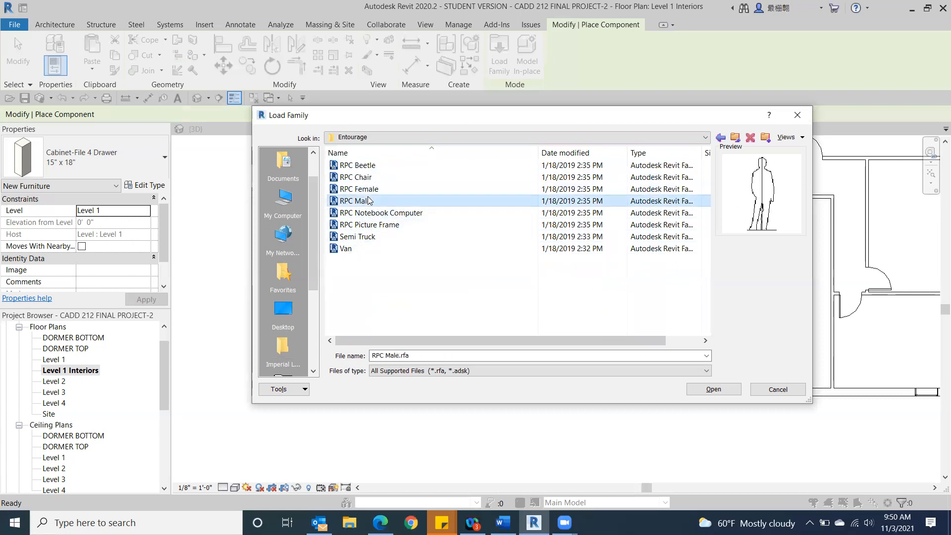
pyautogui.click(357, 177)
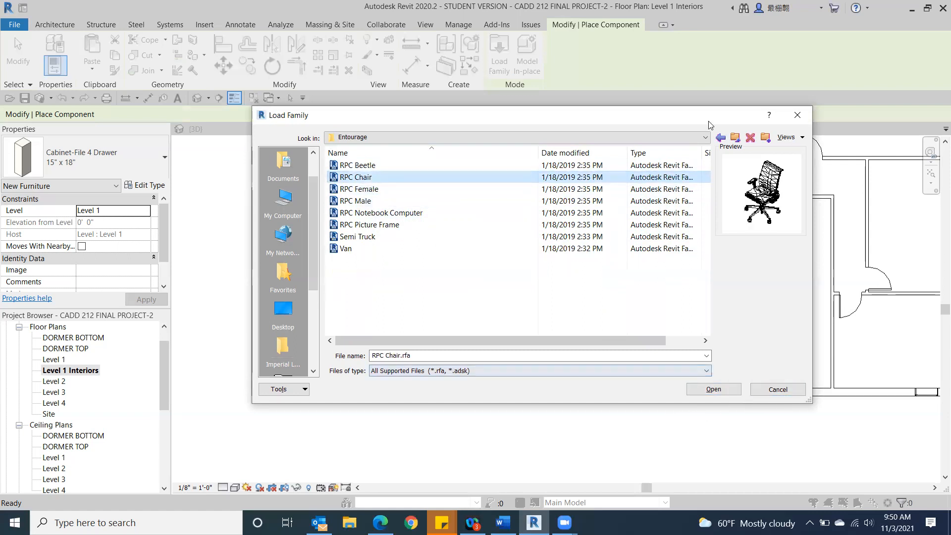
# Step: Return to the US Imperial library and examine the Domestic folder inside Specialty Equipment for kitchen components
pyautogui.click(705, 139)
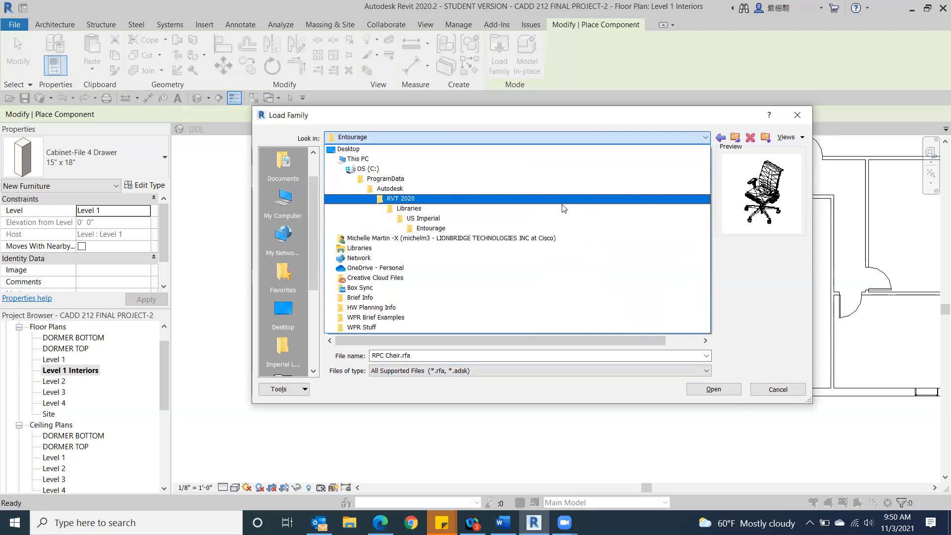
pyautogui.click(561, 223)
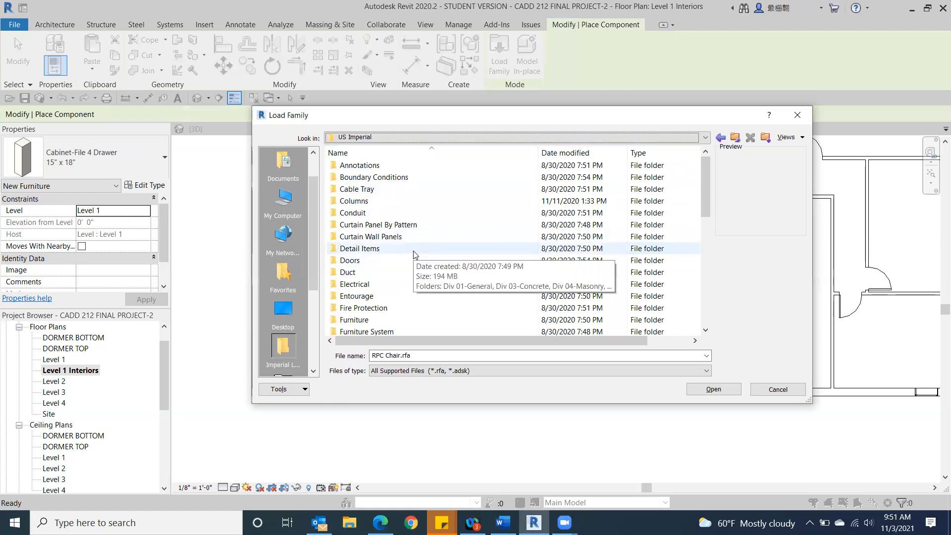
pyautogui.scroll(-1, 413, 269)
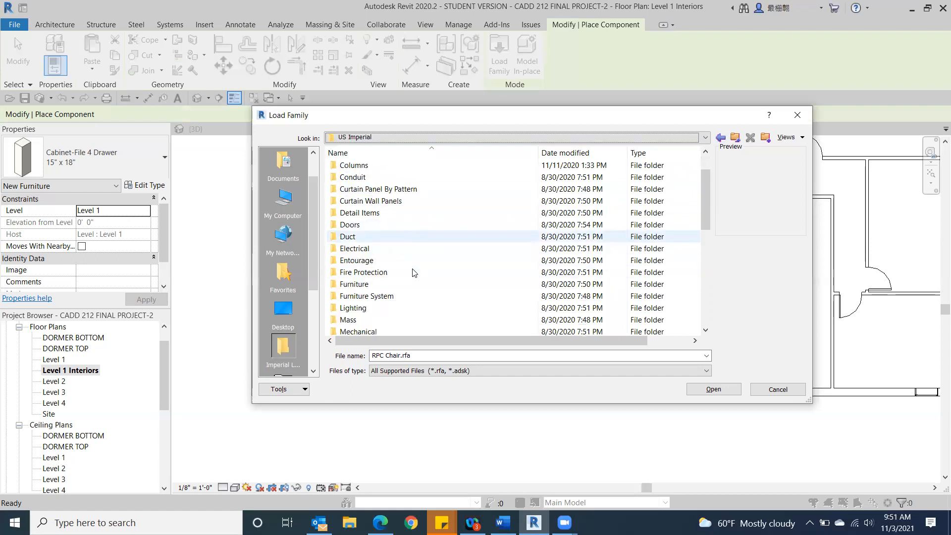
pyautogui.scroll(-2, 412, 269)
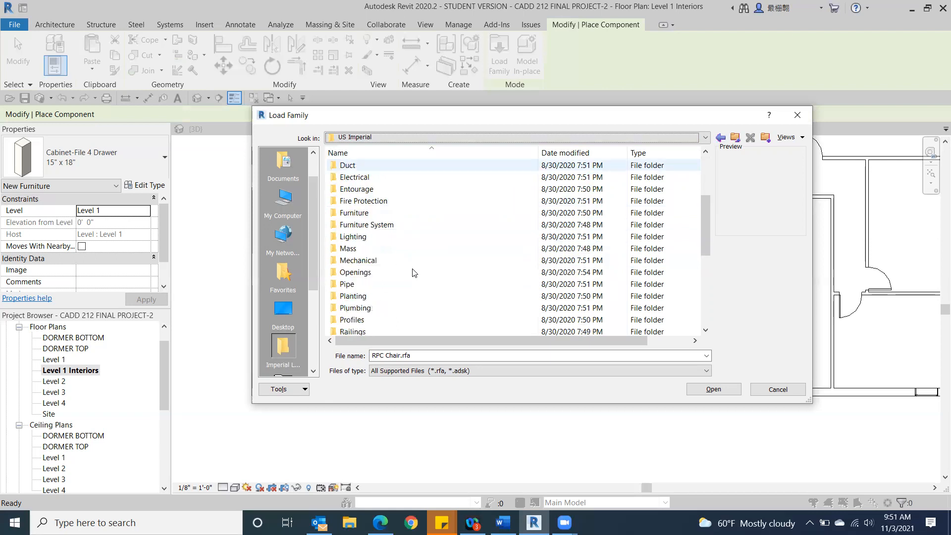
pyautogui.scroll(-1, 413, 272)
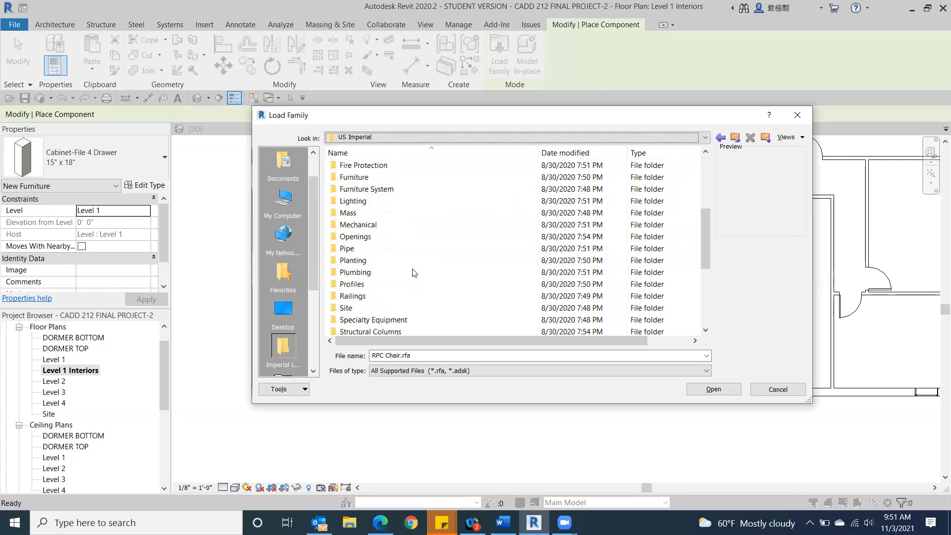
pyautogui.scroll(-1, 414, 272)
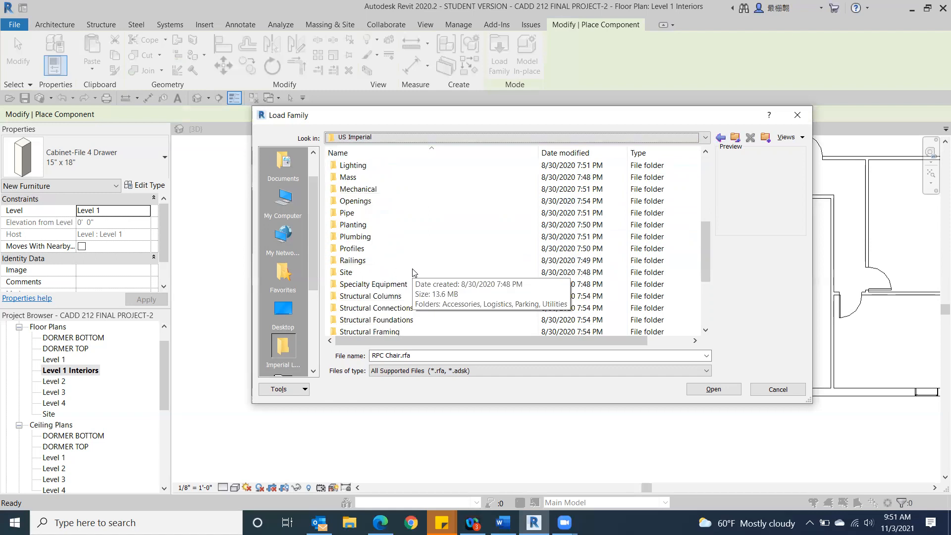
pyautogui.doubleClick(396, 285)
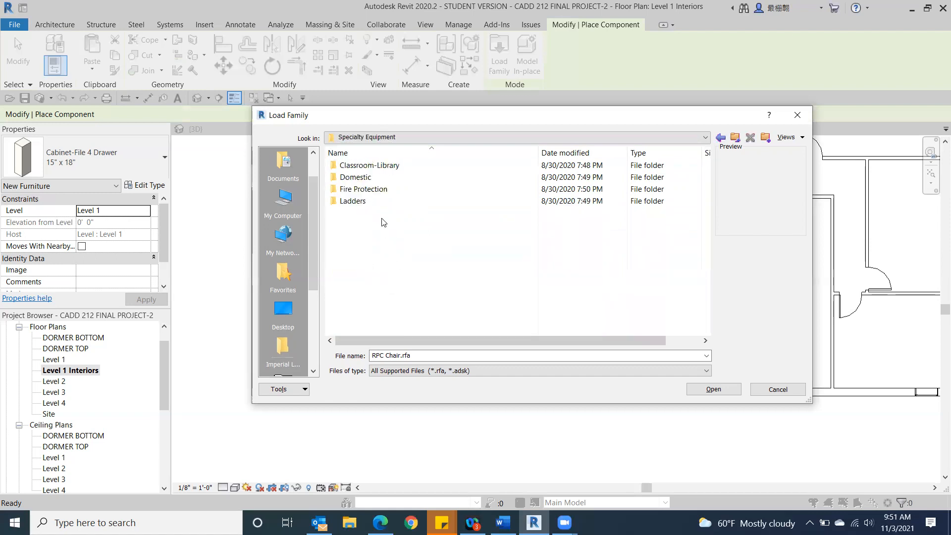
pyautogui.doubleClick(360, 178)
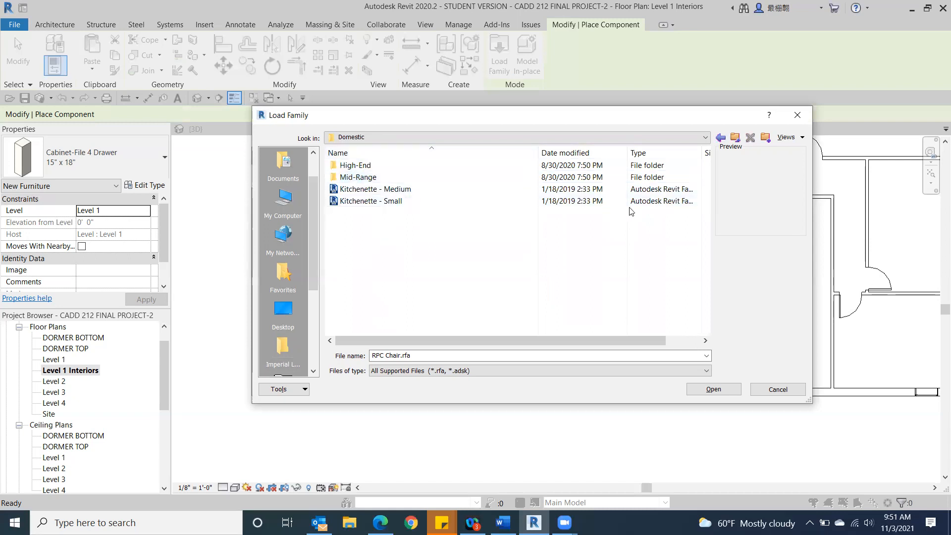
pyautogui.click(718, 139)
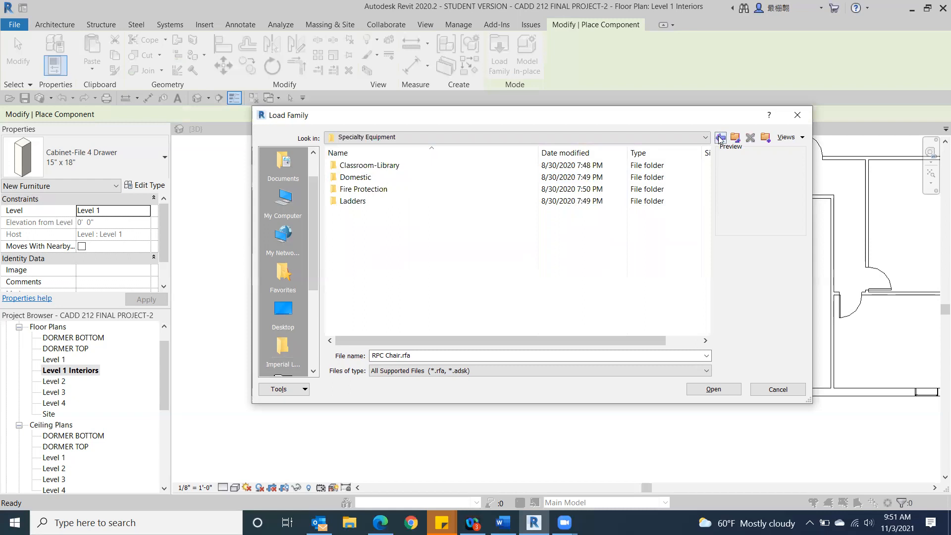
pyautogui.click(720, 140)
# Step: Look through the remaining US Imperial category folders and check the contents of the System Families folder
pyautogui.scroll(-4, 415, 226)
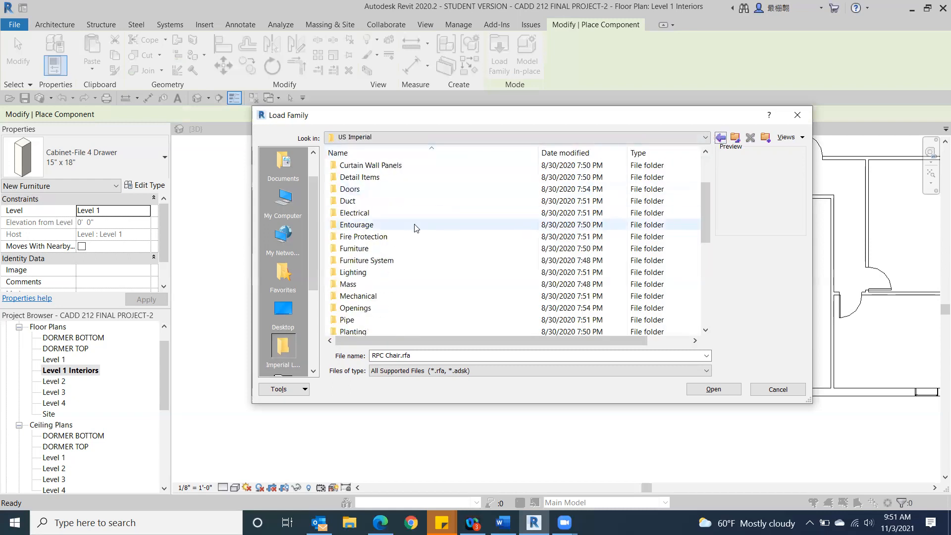
pyautogui.scroll(-1, 410, 228)
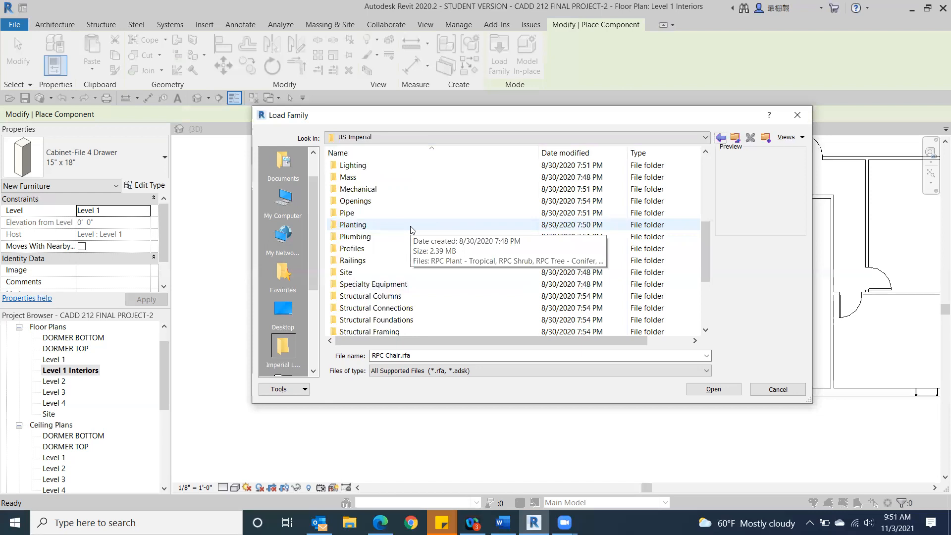
pyautogui.scroll(-1, 411, 229)
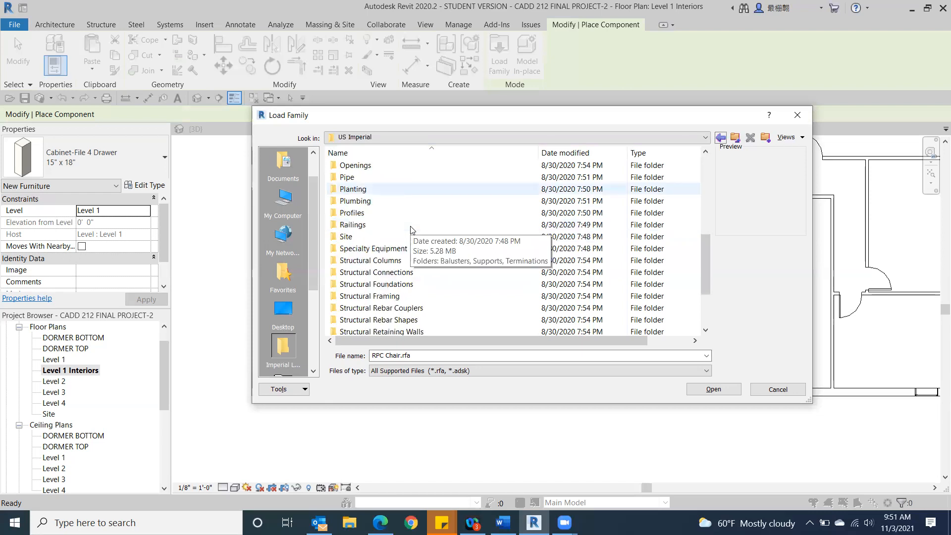
pyautogui.scroll(-2, 411, 229)
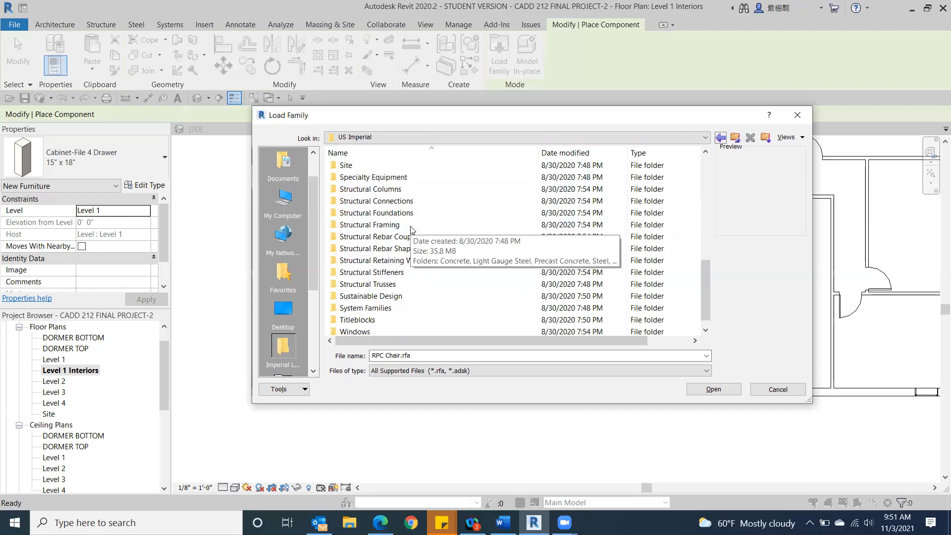
pyautogui.scroll(-1, 410, 229)
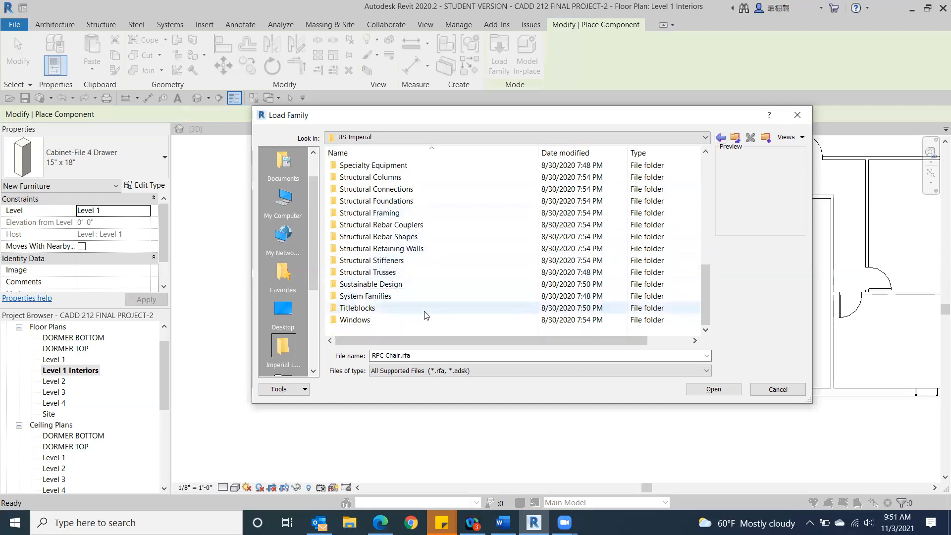
pyautogui.doubleClick(409, 296)
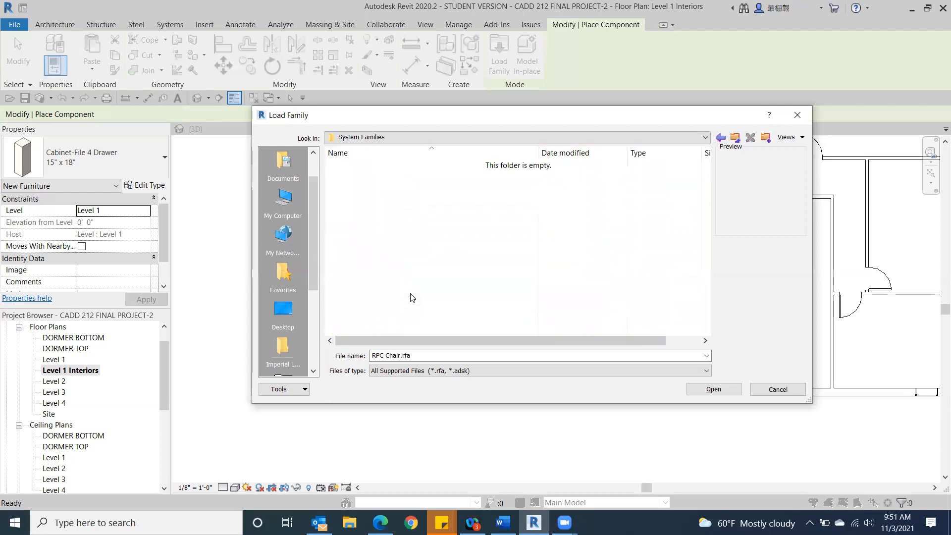
pyautogui.click(721, 137)
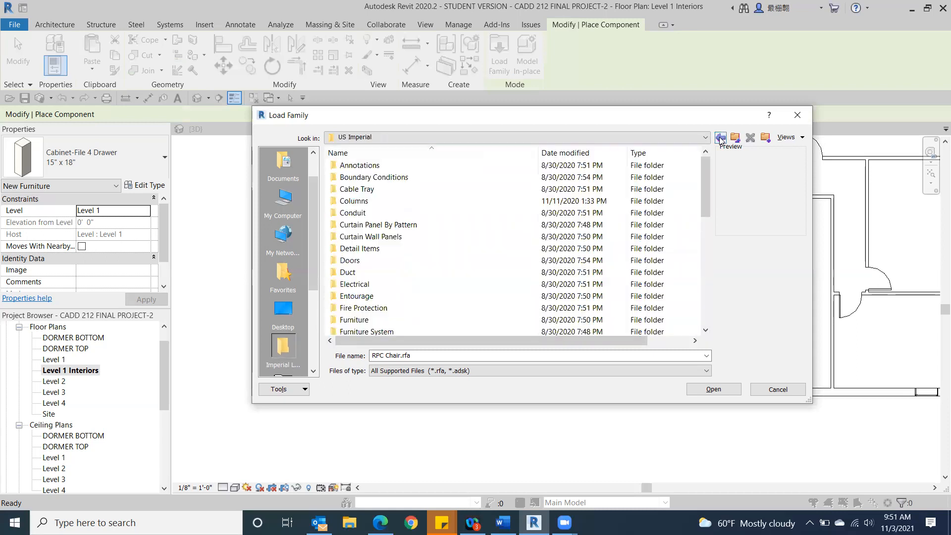
# Step: Find and open the Furniture folder in the US Imperial library
pyautogui.scroll(-3, 461, 227)
pyautogui.scroll(-5, 460, 227)
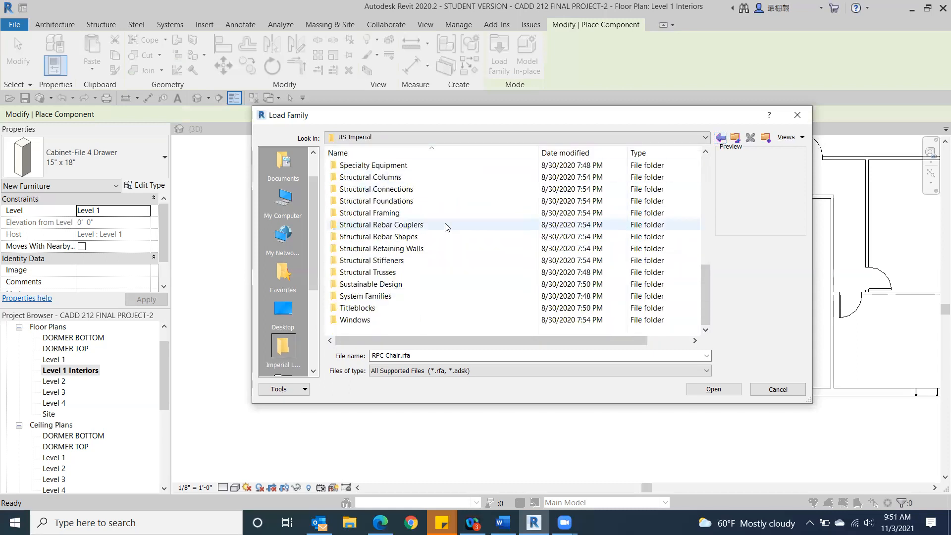
pyautogui.scroll(5, 429, 250)
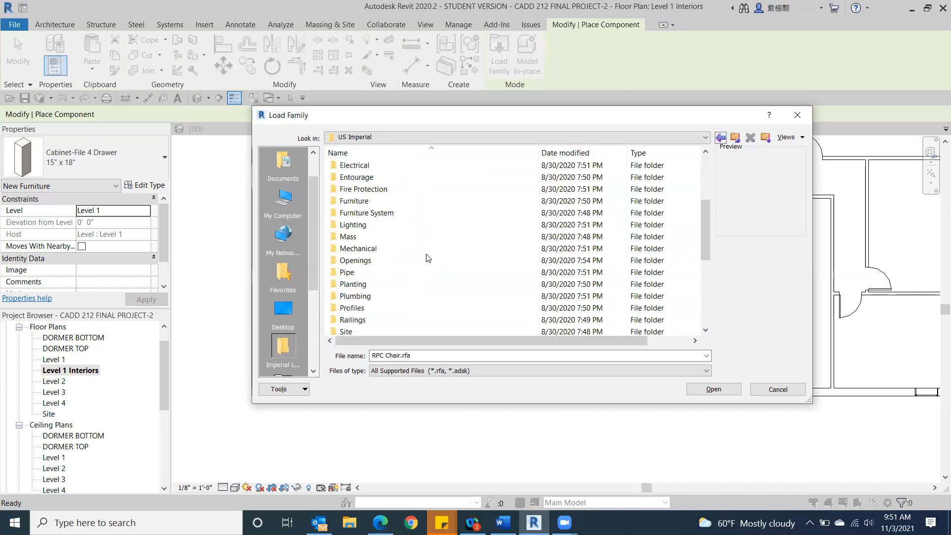
pyautogui.scroll(1, 428, 257)
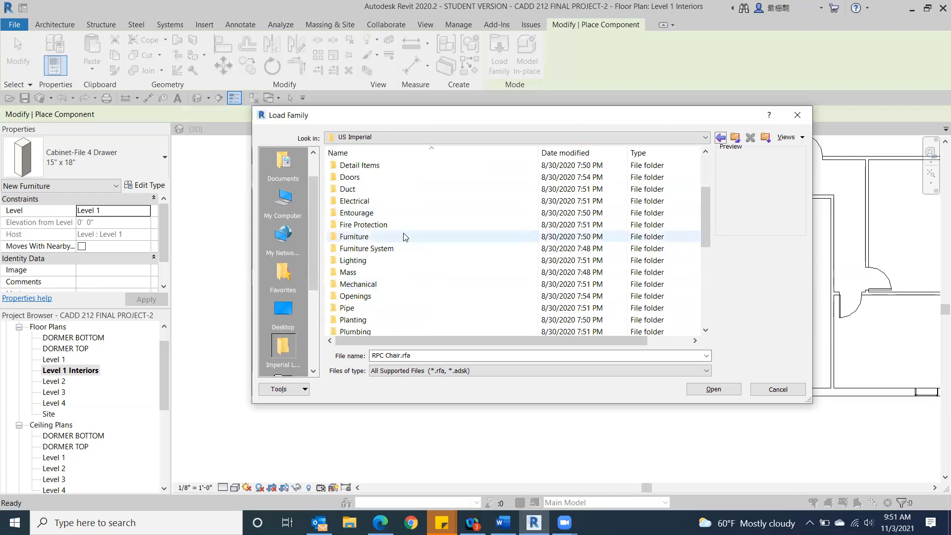
pyautogui.doubleClick(358, 237)
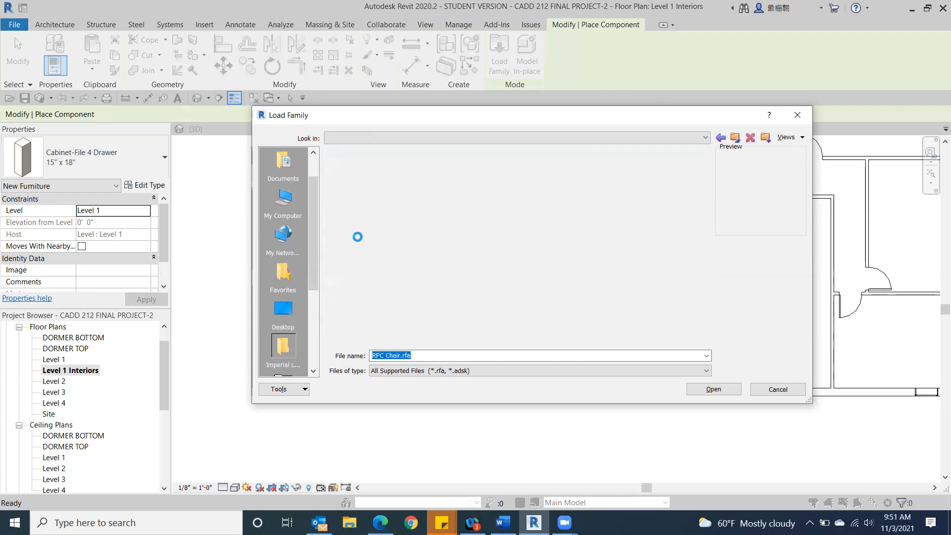
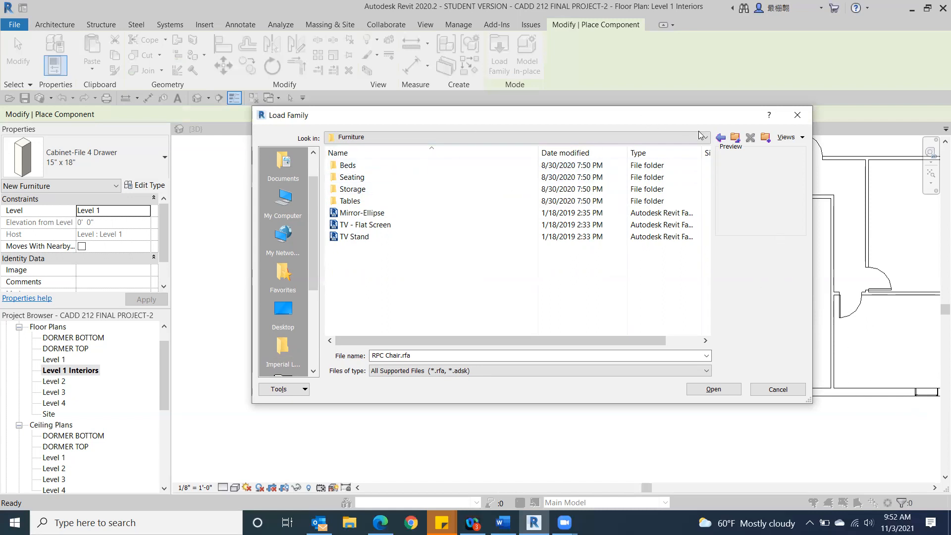
# Step: Check the Entourage folder in the US Imperial library and return to the library's category folders
pyautogui.click(719, 137)
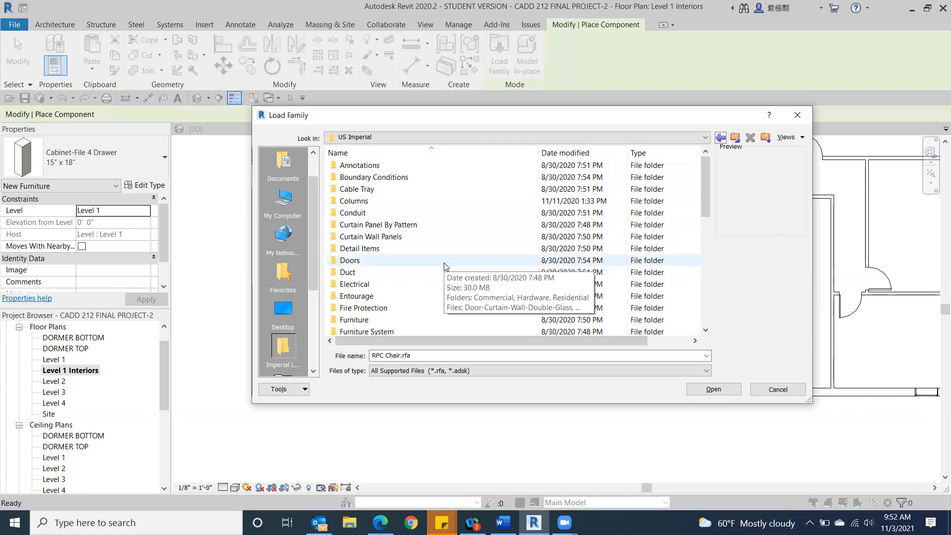
pyautogui.scroll(-2, 444, 263)
pyautogui.doubleClick(448, 225)
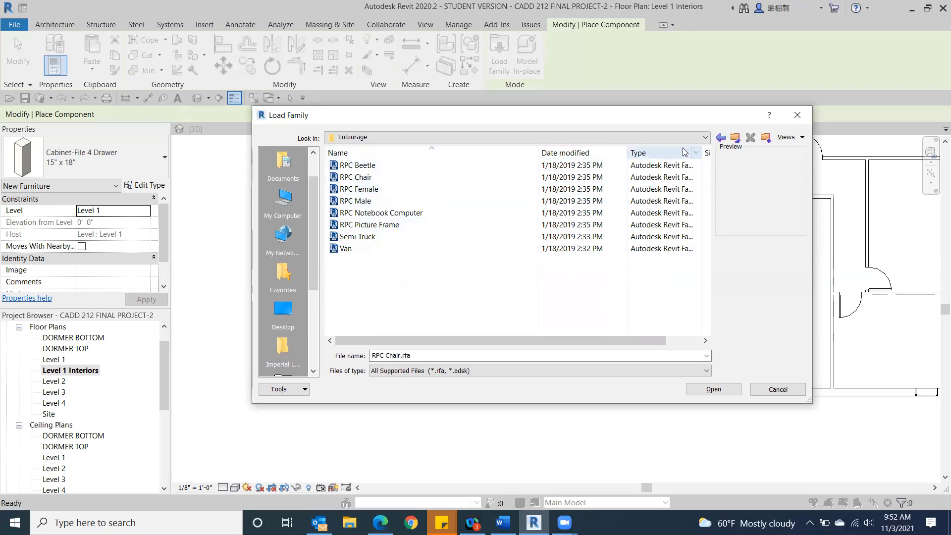
pyautogui.click(718, 139)
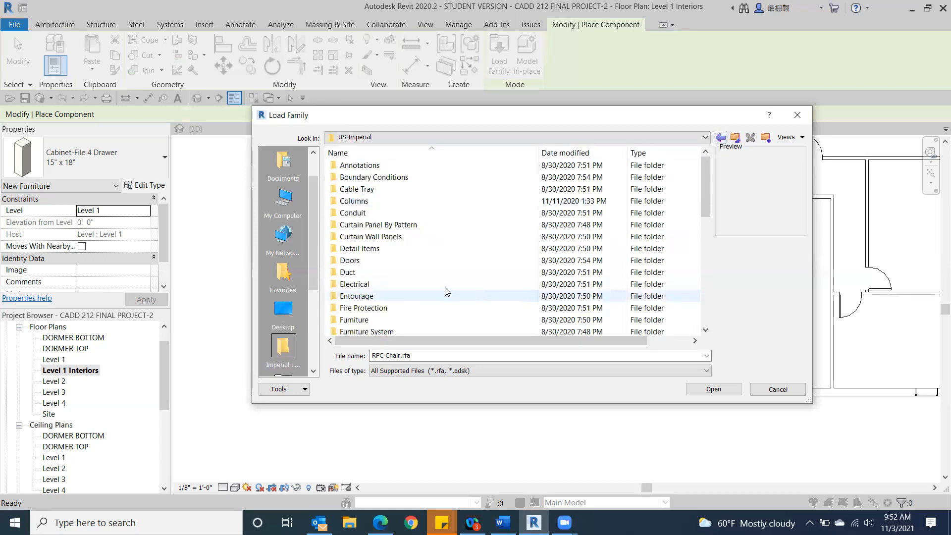
# Step: Load the Kitchenette - Medium family from the Domestic folder inside Specialty Equipment
pyautogui.scroll(-2, 445, 290)
pyautogui.scroll(-3, 440, 287)
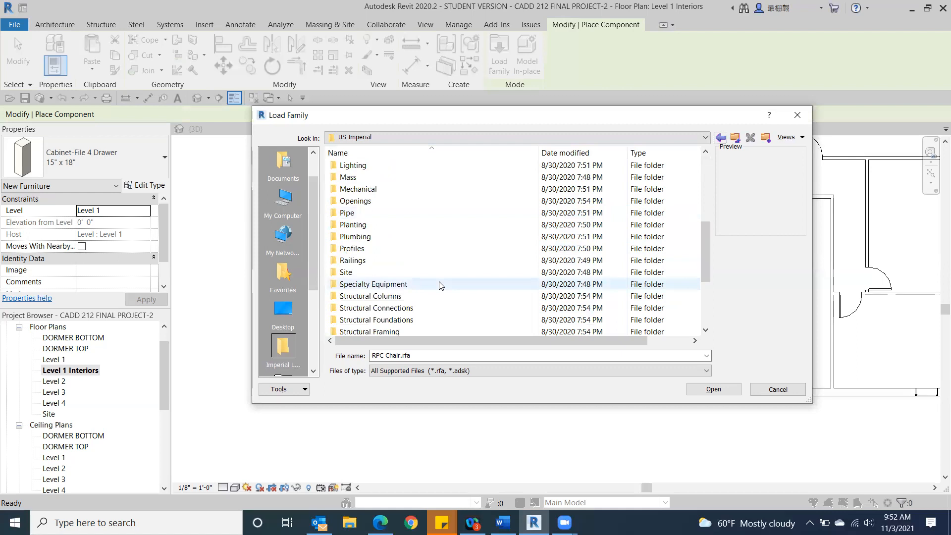
pyautogui.doubleClick(364, 284)
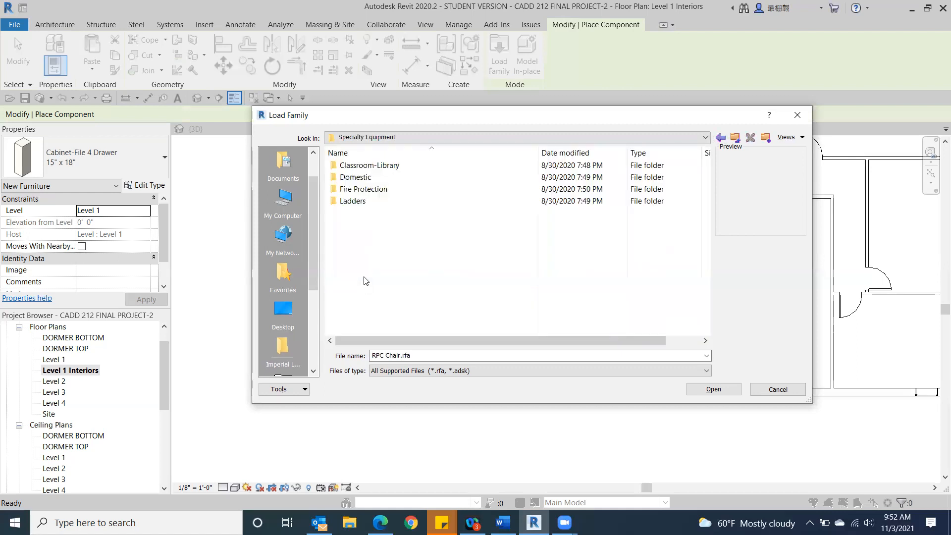
pyautogui.doubleClick(356, 178)
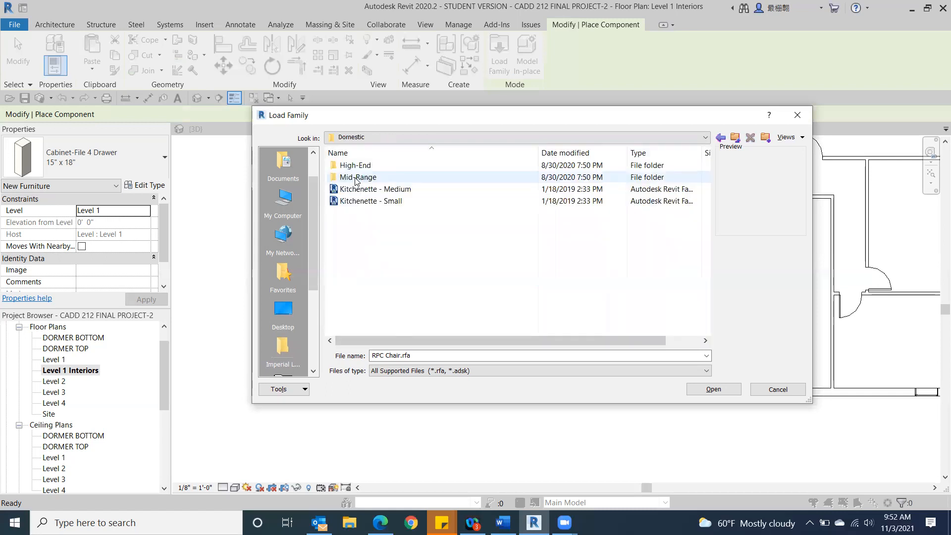
pyautogui.doubleClick(378, 192)
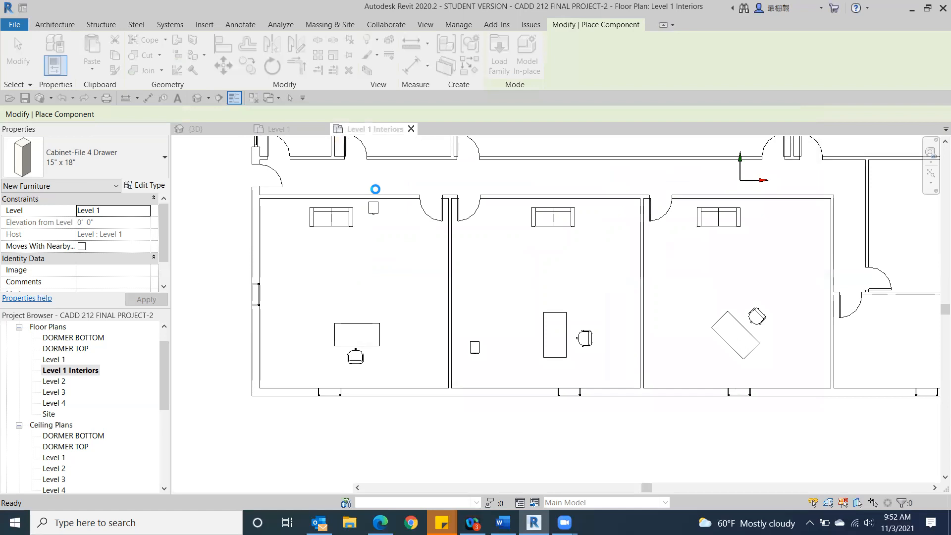
# Step: Place the medium kitchenette against the upper wall of the small east-side room, near its exterior corner, and end placement
pyautogui.moveTo(537, 306); pyautogui.dragTo(183, 498, button='middle')
pyautogui.moveTo(581, 350); pyautogui.dragTo(392, 241, button='middle')
pyautogui.scroll(2, 386, 251)
pyautogui.scroll(2, 388, 250)
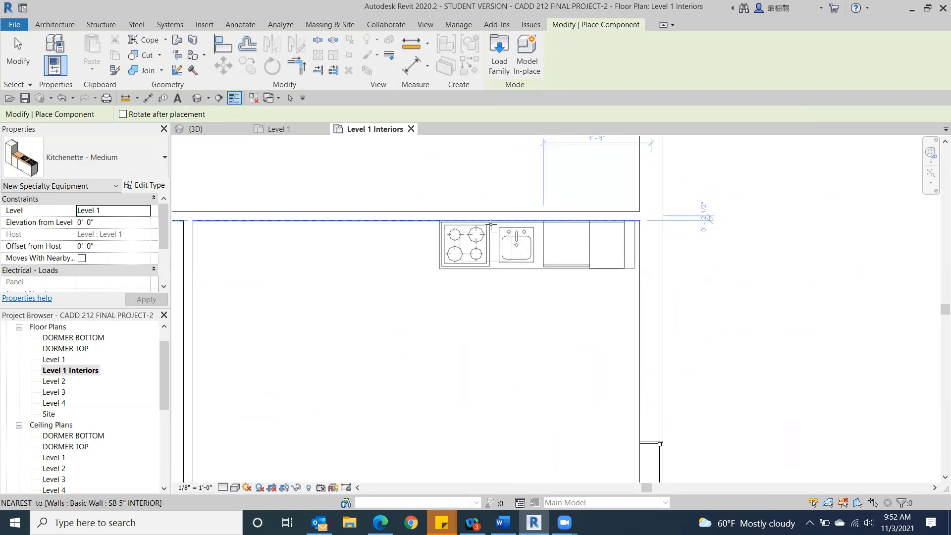
pyautogui.click(484, 222)
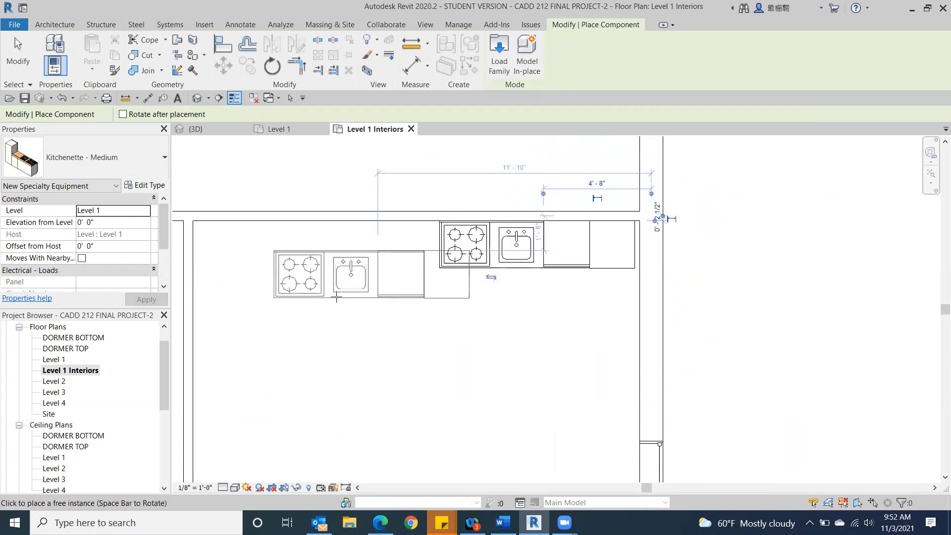
pyautogui.click(16, 55)
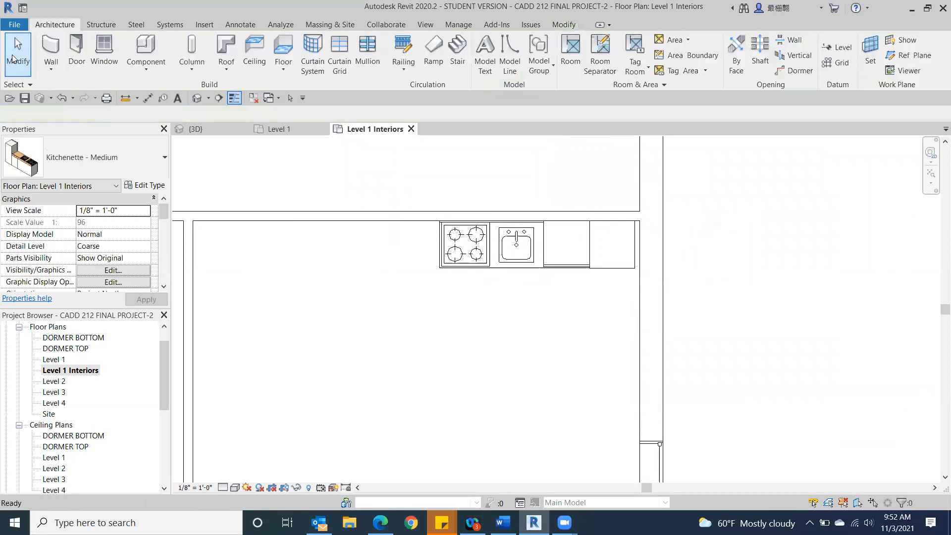
# Step: Start loading another component family and go back from the Domestic folder to the US Imperial library
pyautogui.moveTo(248, 252); pyautogui.dragTo(280, 192, button='middle')
pyautogui.scroll(-3, 281, 192)
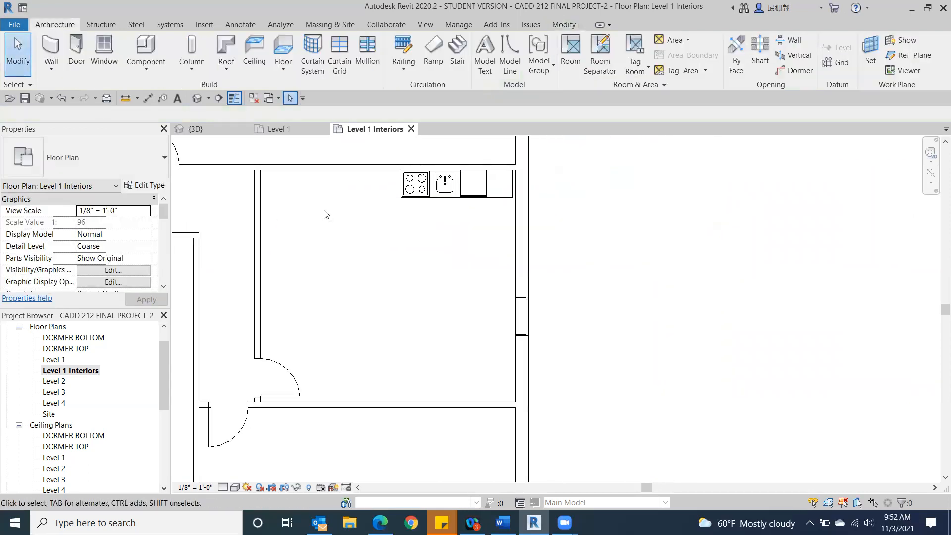
pyautogui.moveTo(325, 212); pyautogui.dragTo(340, 223, button='middle')
pyautogui.scroll(-1, 345, 288)
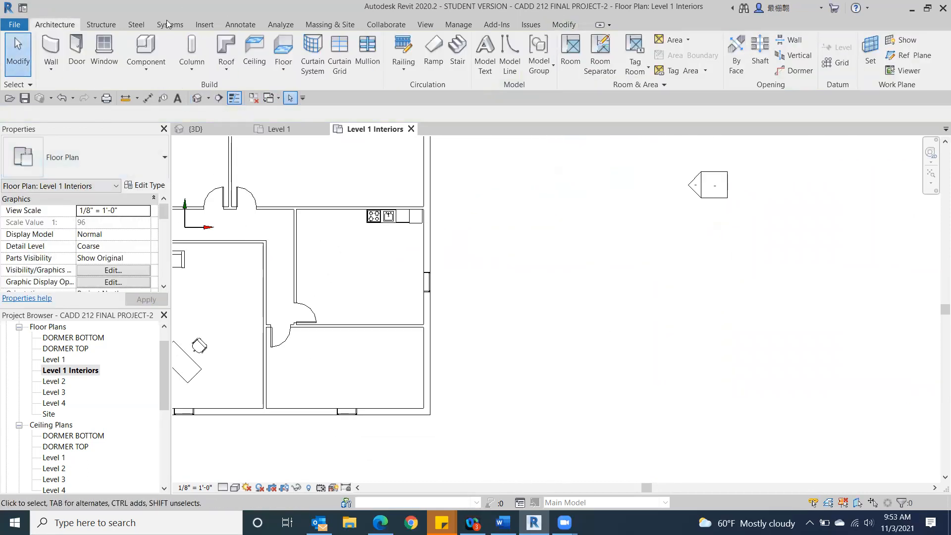
pyautogui.click(146, 47)
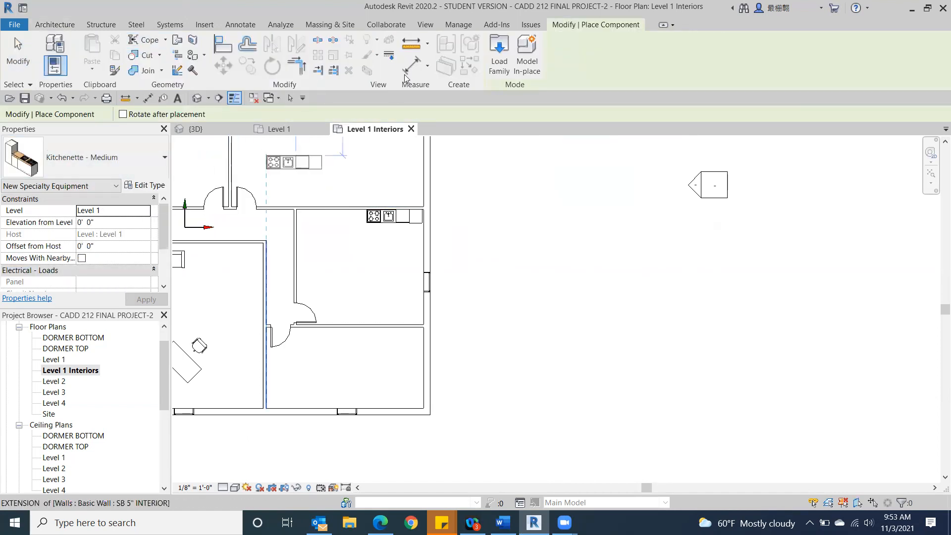
pyautogui.click(499, 55)
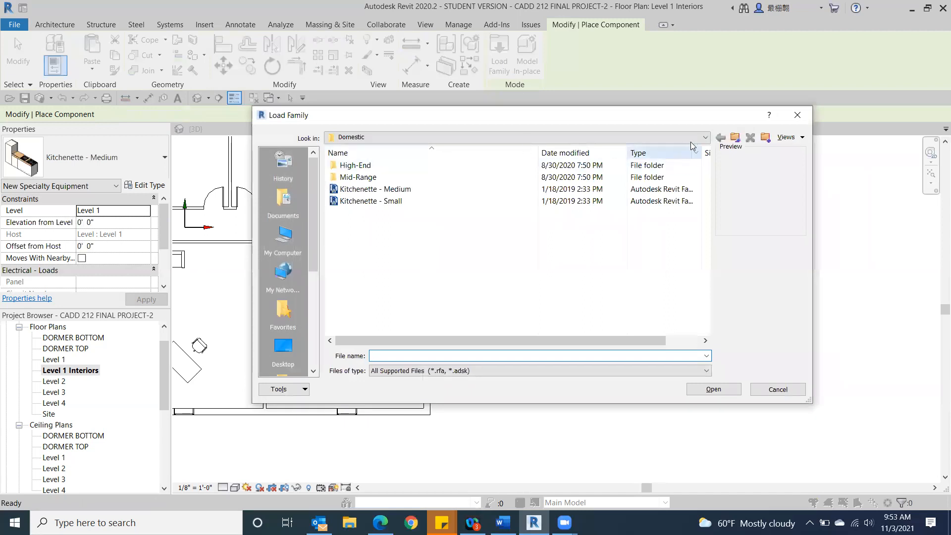
pyautogui.click(705, 137)
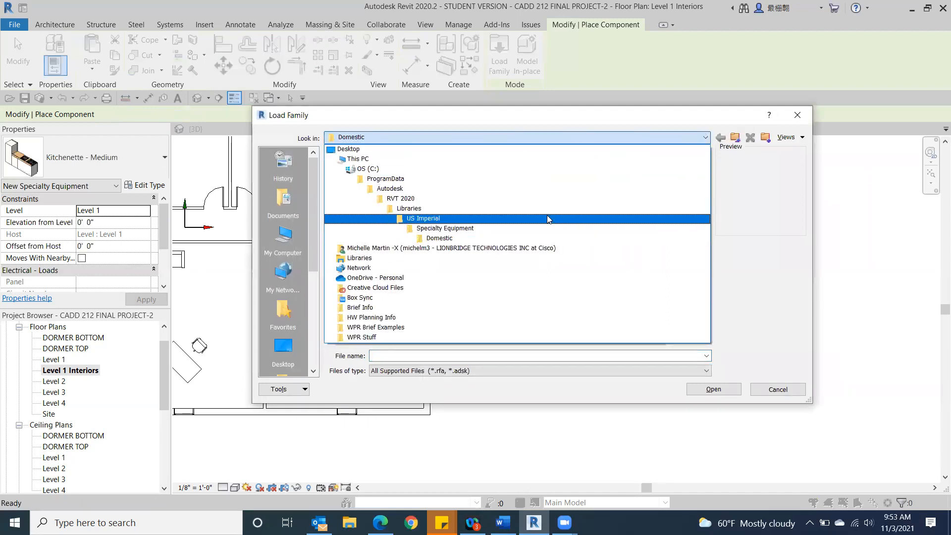
pyautogui.click(546, 215)
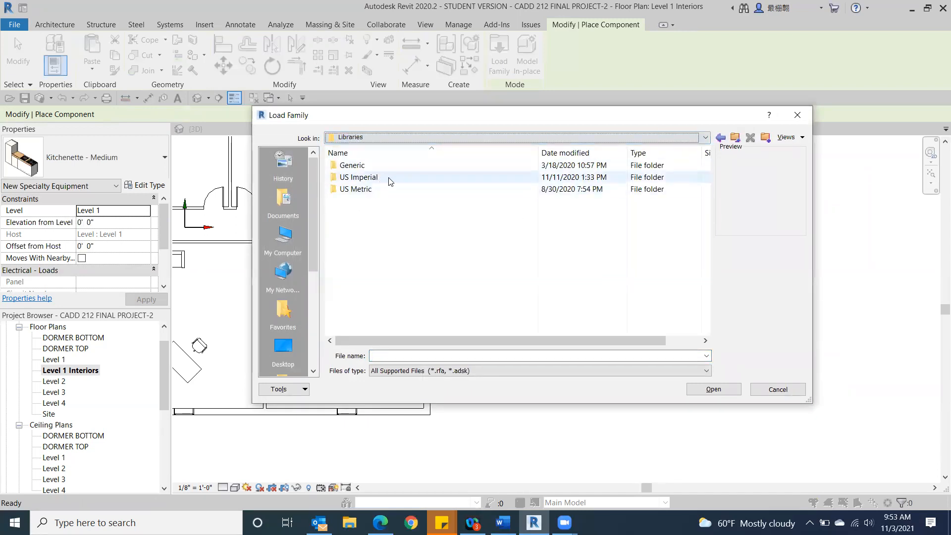
pyautogui.doubleClick(394, 178)
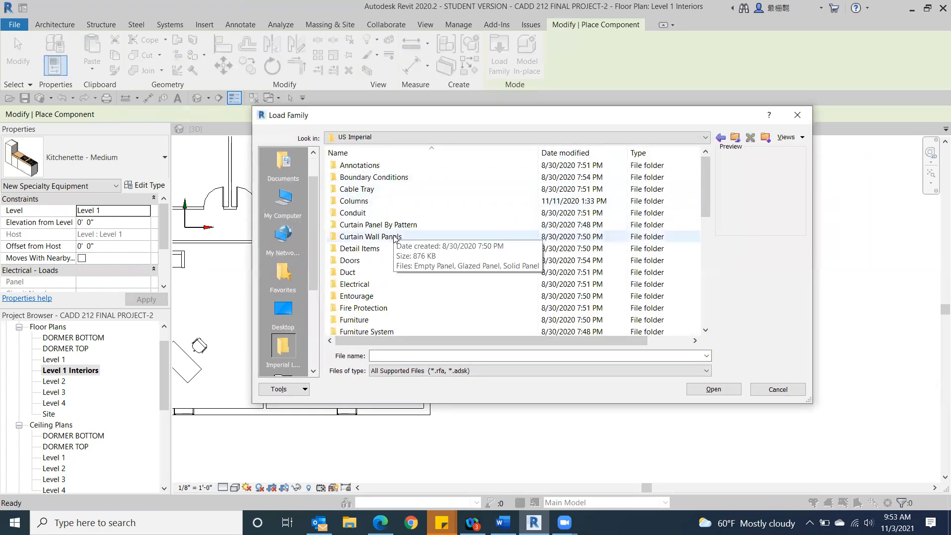
# Step: Open the Internal folder of the Architectural lighting families in the Lighting category
pyautogui.scroll(-2, 395, 270)
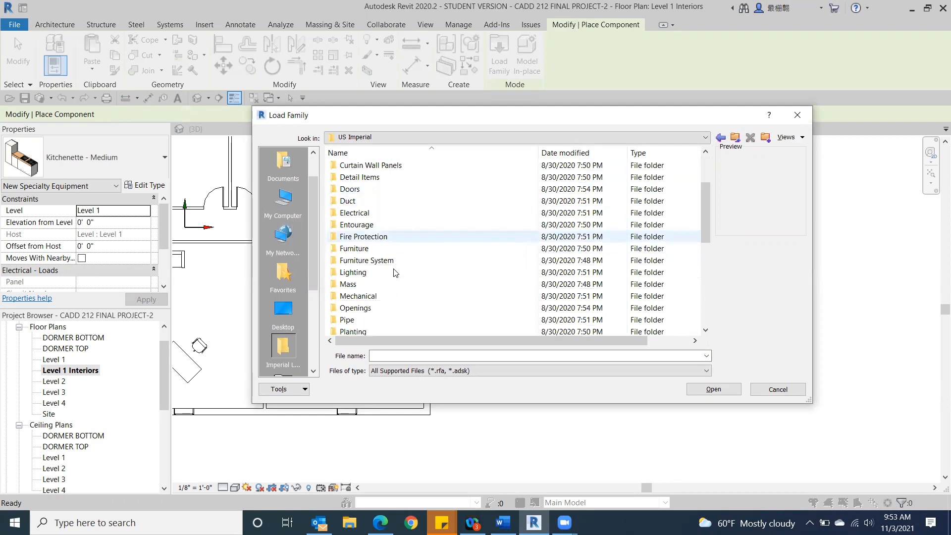
pyautogui.scroll(-1, 394, 270)
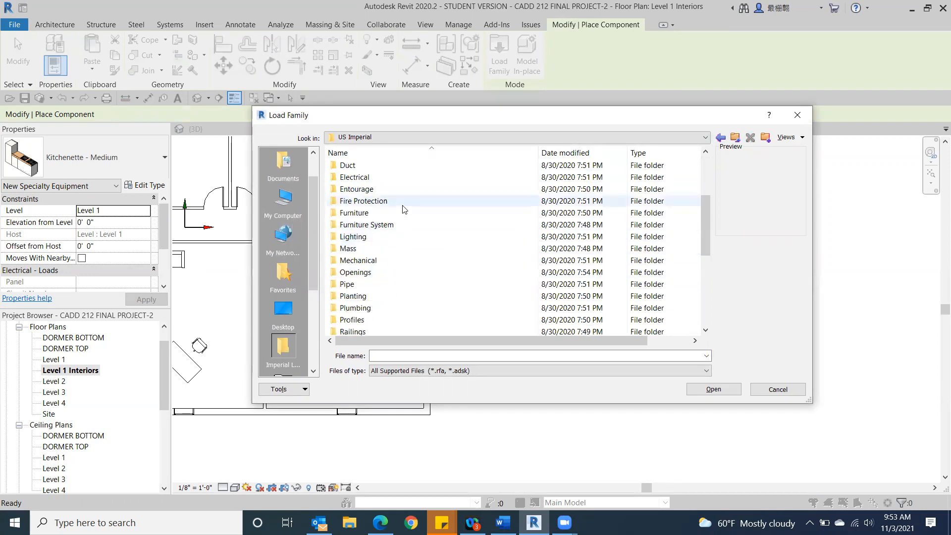
pyautogui.scroll(1, 400, 206)
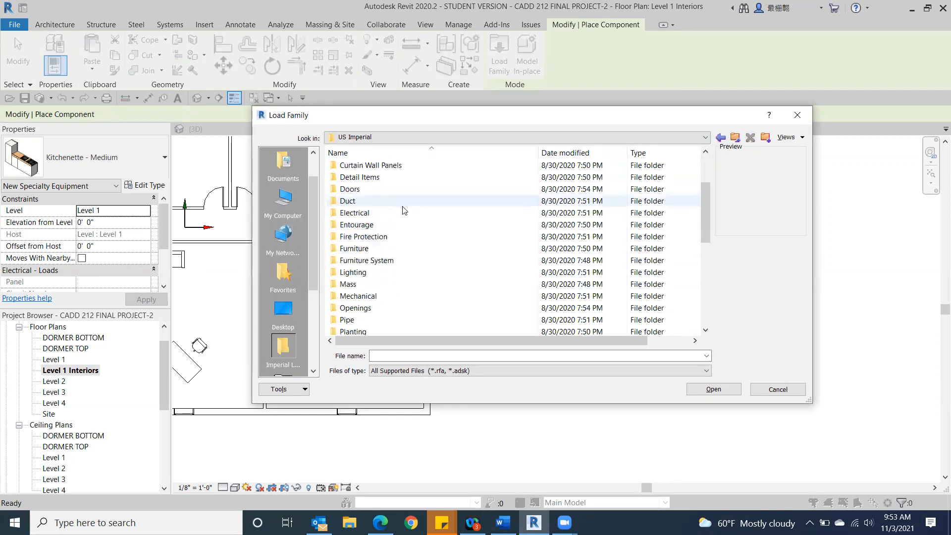
pyautogui.doubleClick(353, 273)
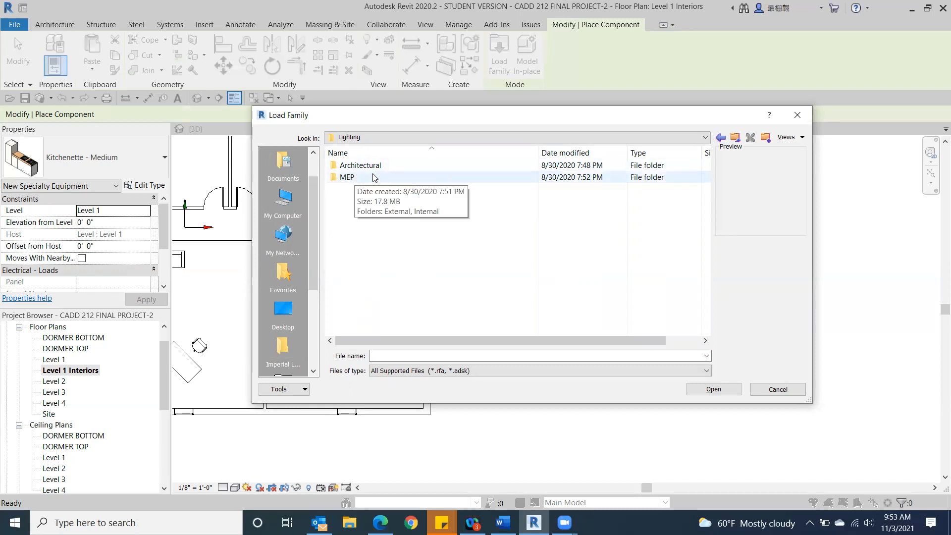
pyautogui.doubleClick(356, 168)
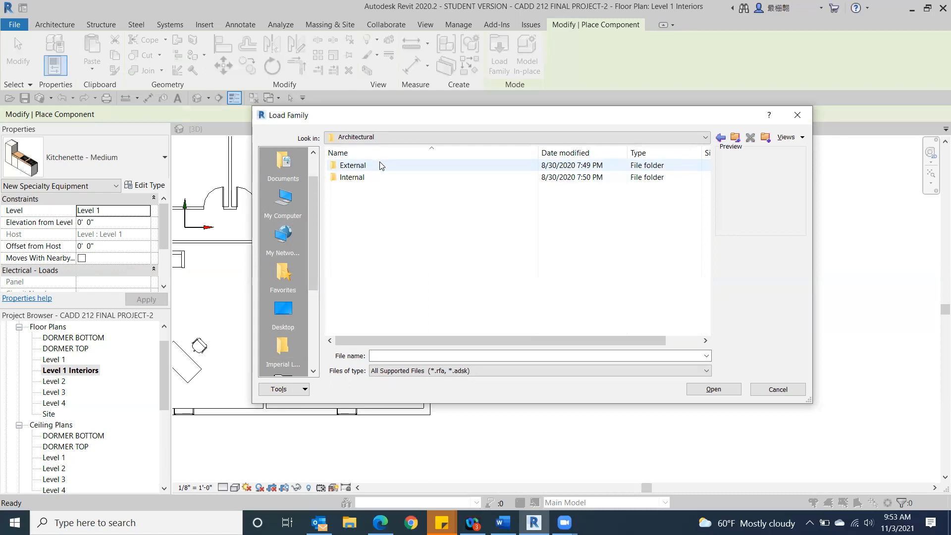
pyautogui.click(354, 178)
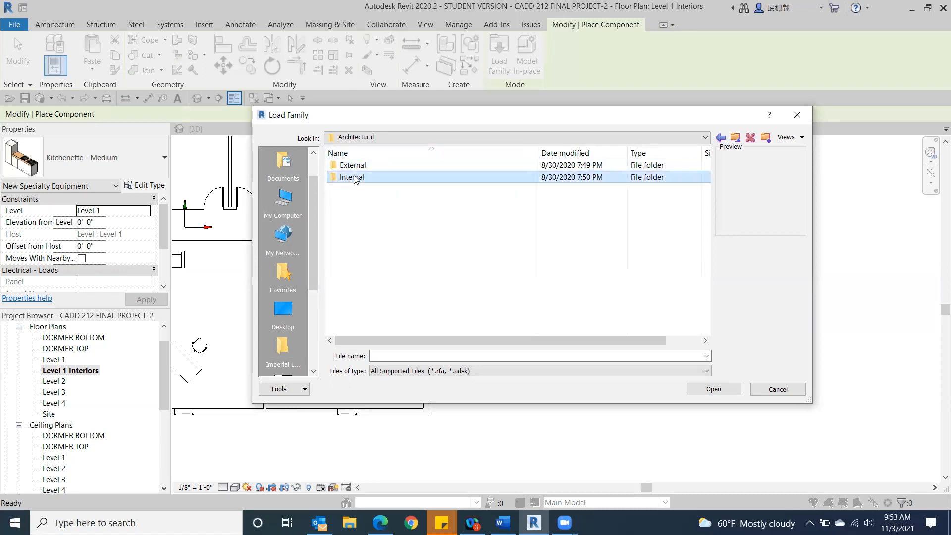
pyautogui.doubleClick(355, 178)
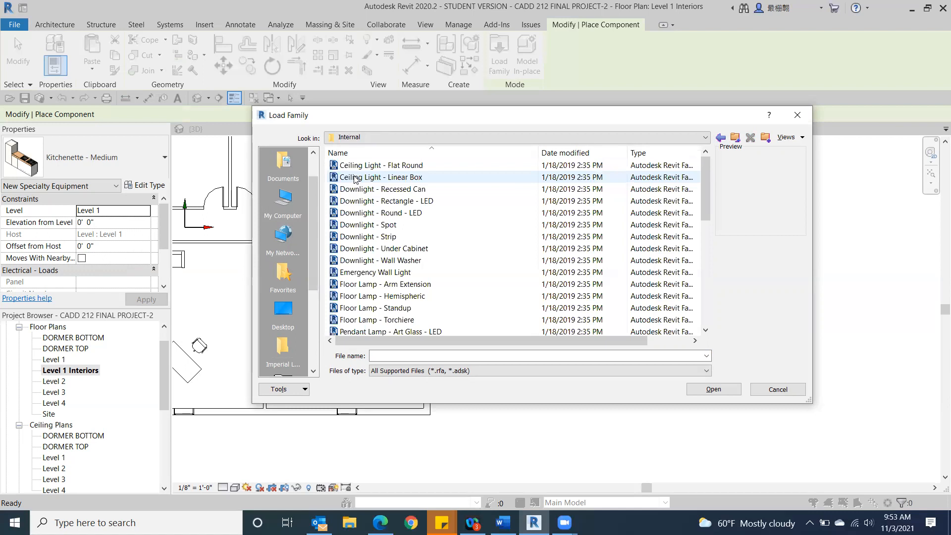
# Step: Preview the Downlight - Strip family, and load Floor Lamp - Standup instead
pyautogui.click(365, 237)
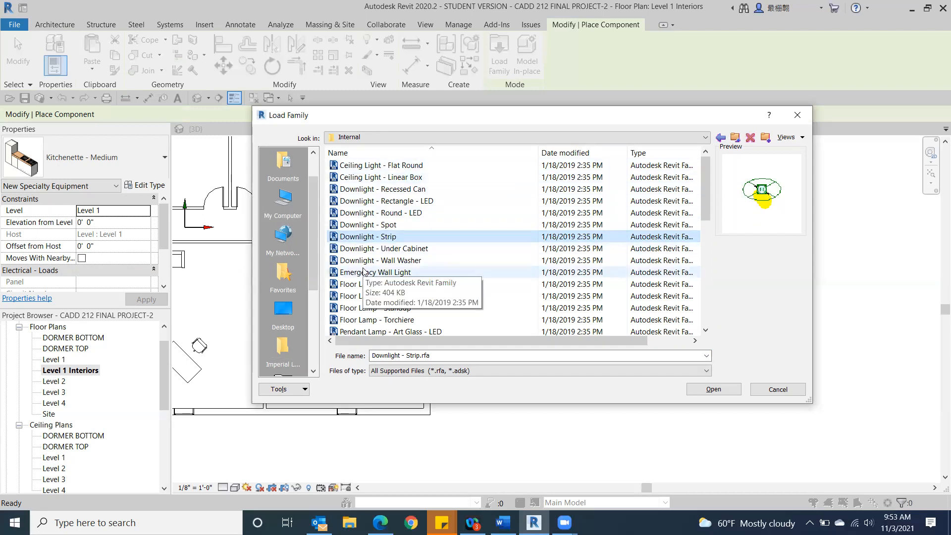
pyautogui.click(374, 308)
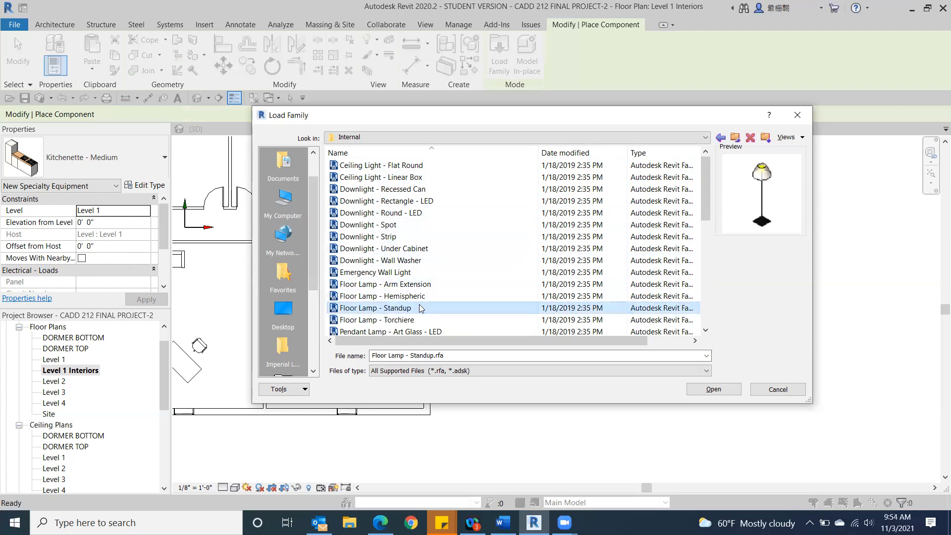
pyautogui.doubleClick(397, 308)
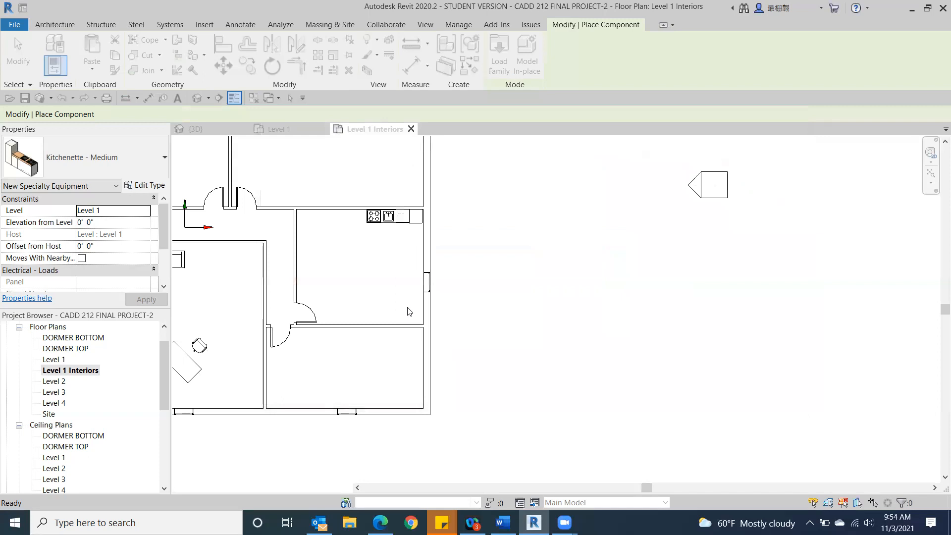
# Step: Place three standup floor lamps in the middle office: one on each side of the sofa and one about 3' from the east partition
pyautogui.moveTo(346, 291); pyautogui.dragTo(646, 286, button='middle')
pyautogui.scroll(-1, 646, 286)
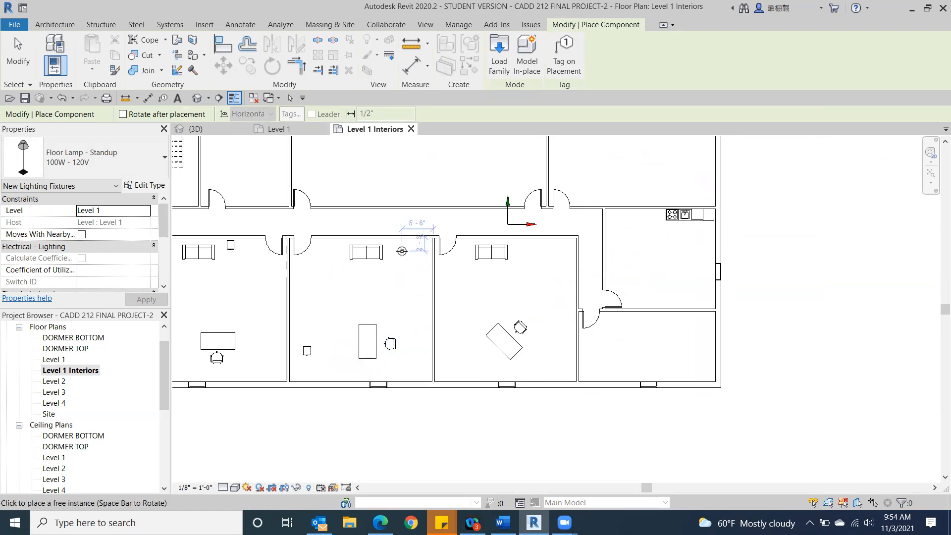
pyautogui.click(400, 250)
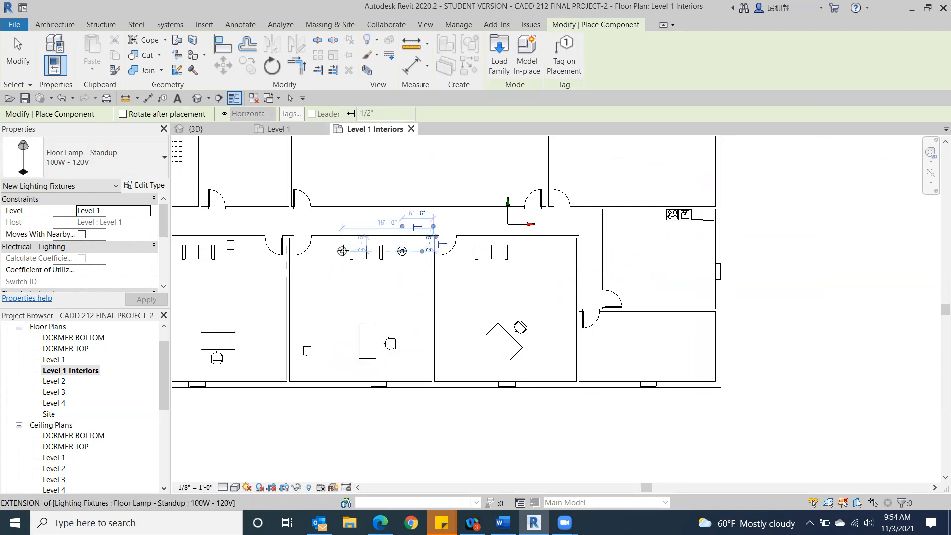
pyautogui.click(341, 250)
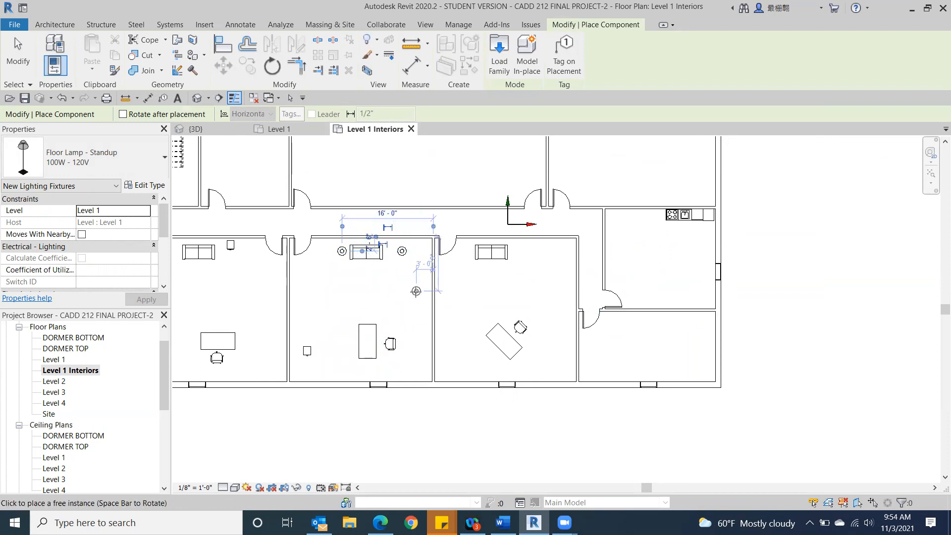
pyautogui.click(415, 291)
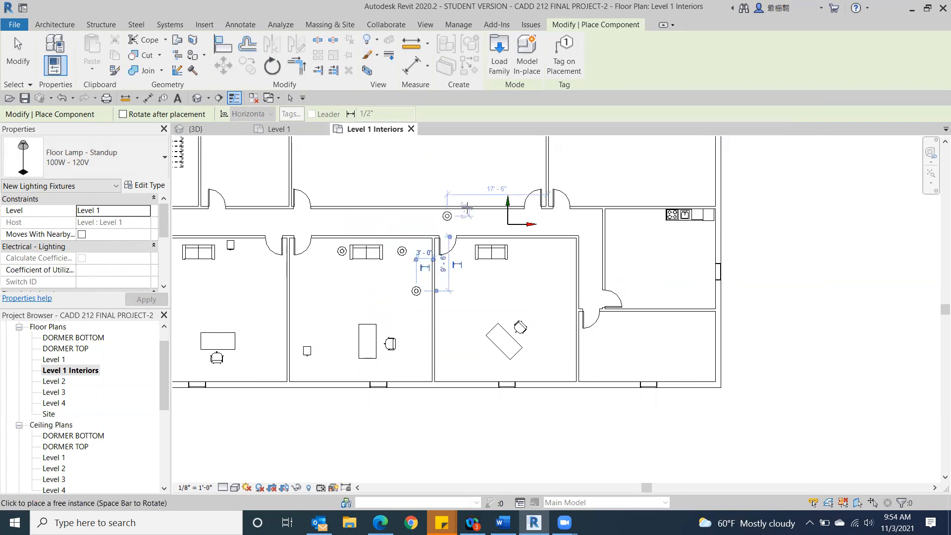
pyautogui.click(26, 66)
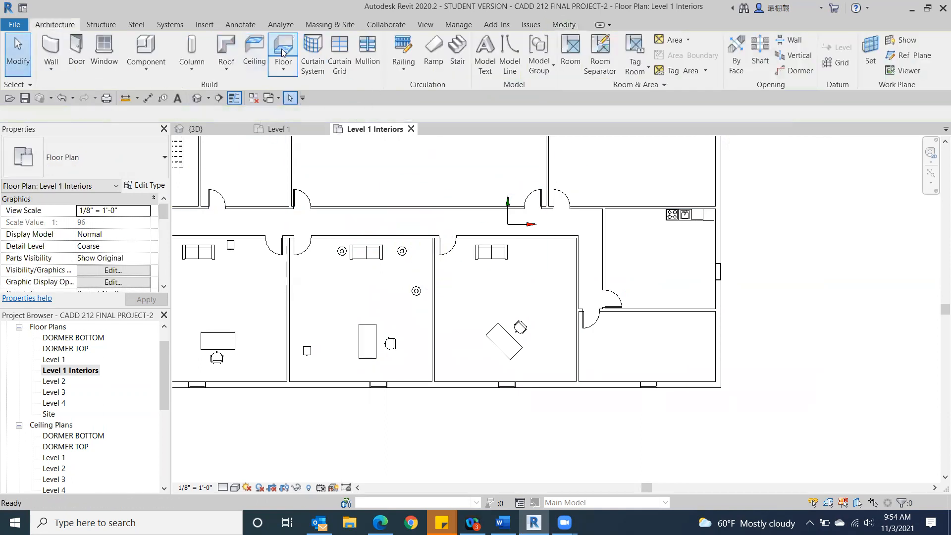
# Step: Start loading another component family and preview the rectangular LED downlight, torchiere floor lamp, disk pendant light and art glass LED pendant lamp
pyautogui.click(146, 47)
pyautogui.click(498, 52)
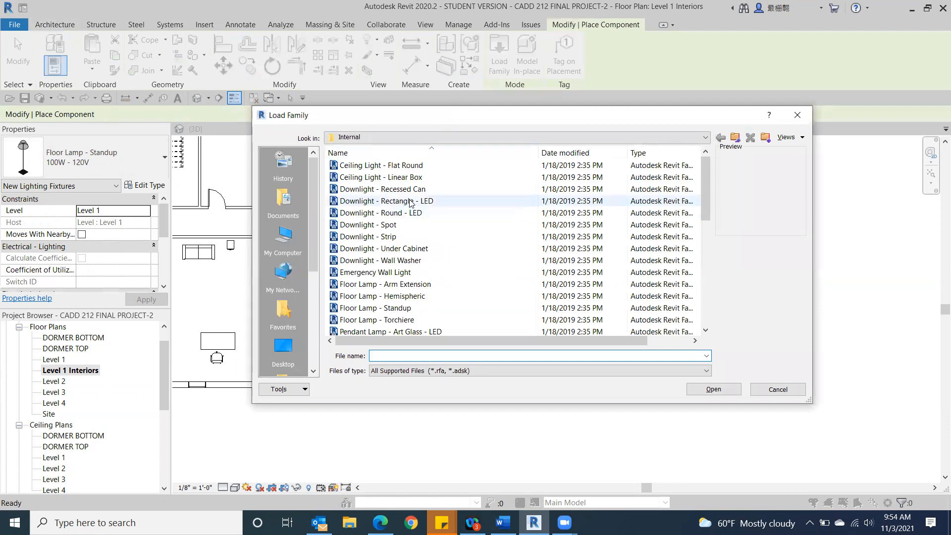
pyautogui.click(375, 202)
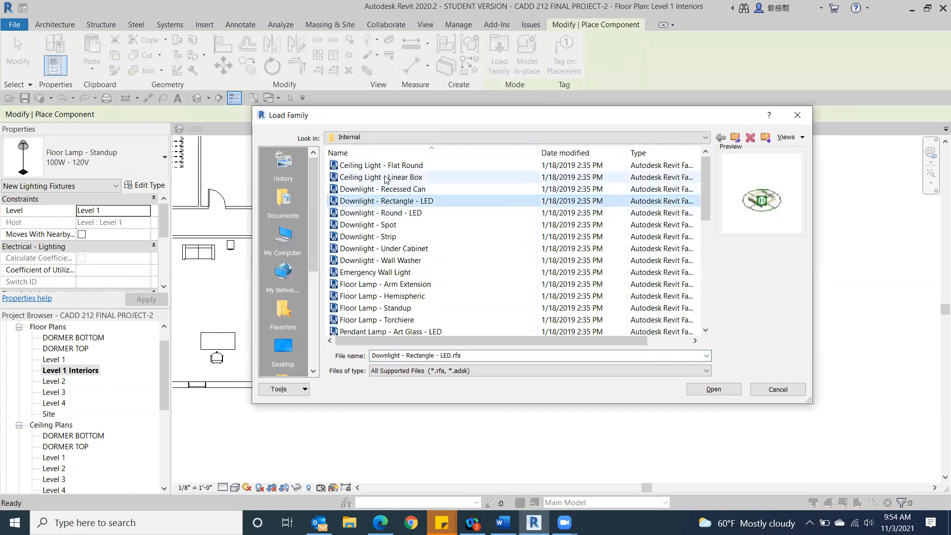
pyautogui.scroll(-2, 389, 250)
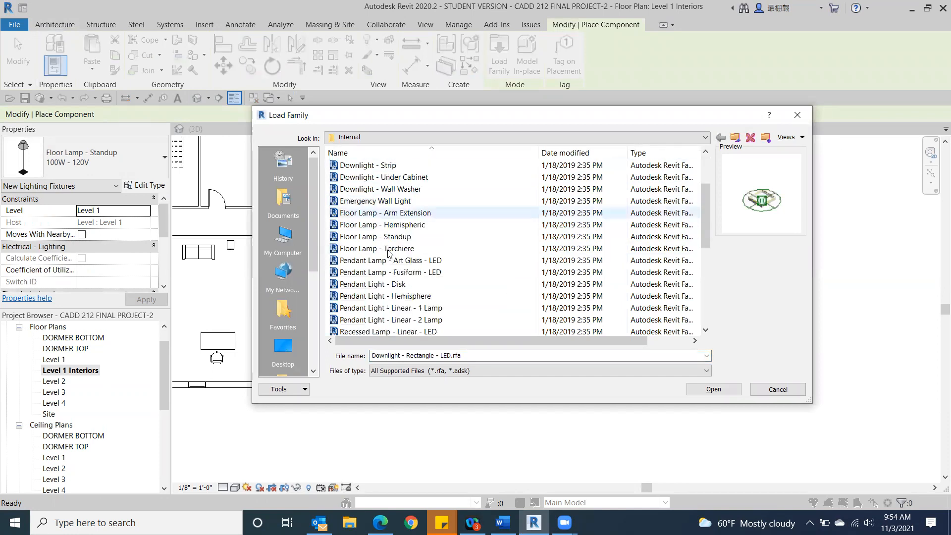
pyautogui.click(388, 250)
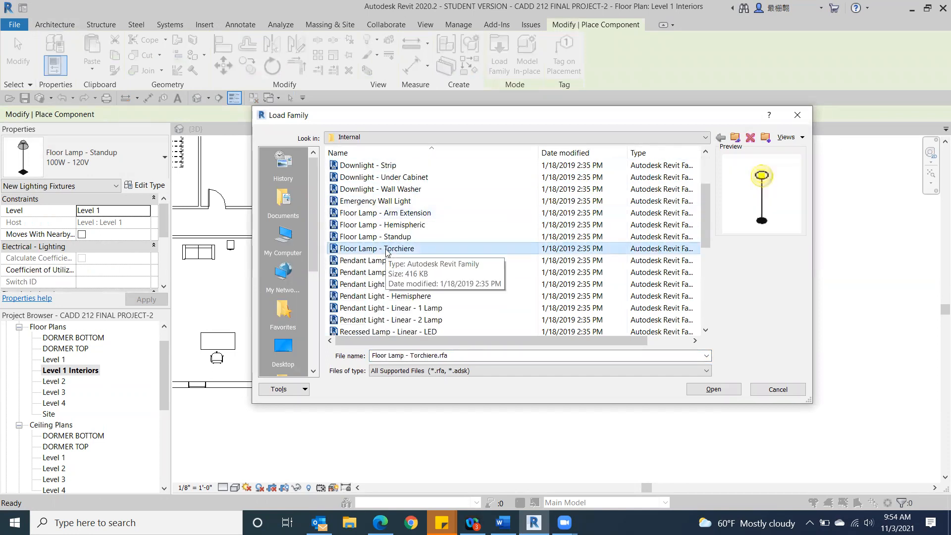
pyautogui.click(388, 289)
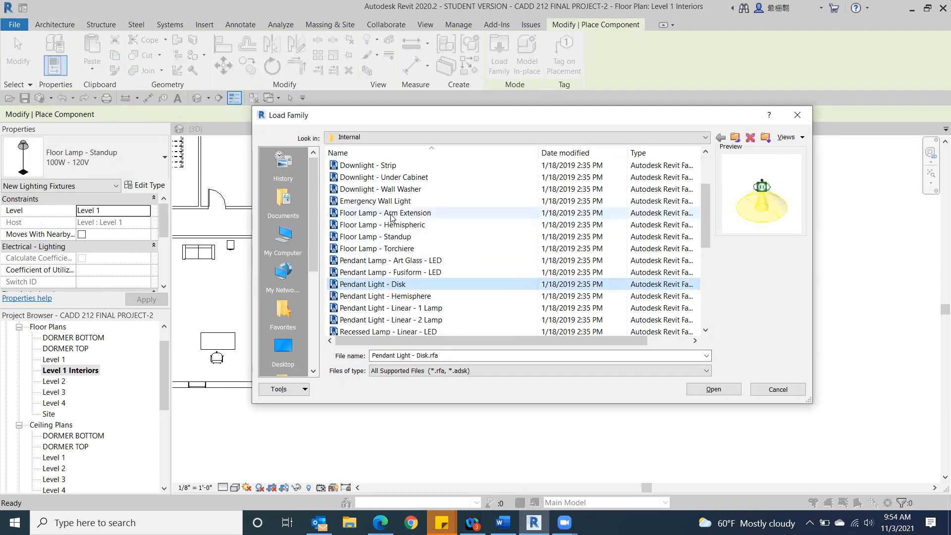
pyautogui.scroll(-2, 381, 250)
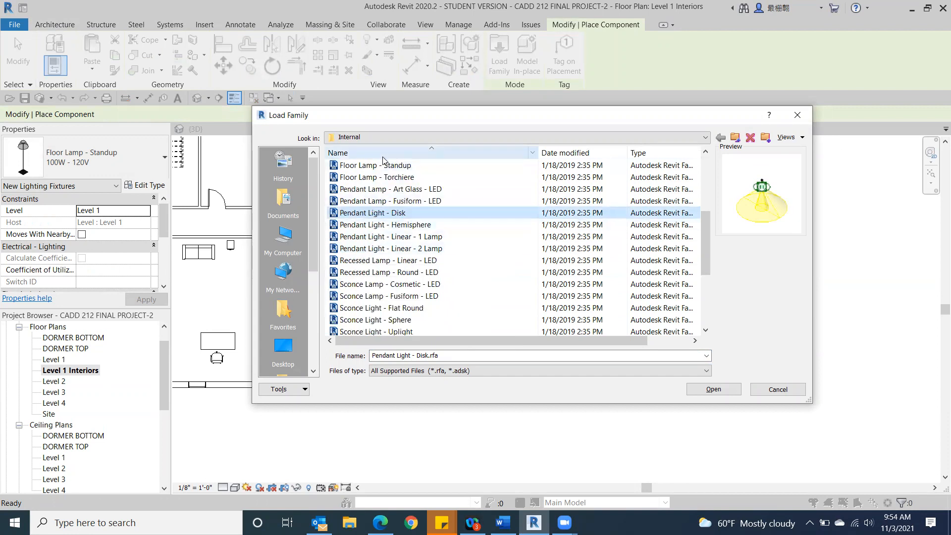
pyautogui.click(410, 188)
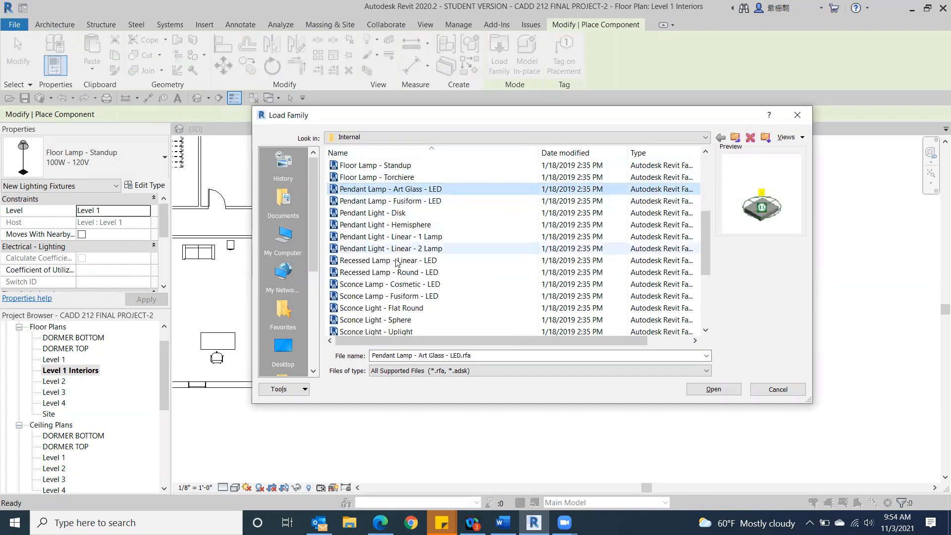
pyautogui.scroll(-2, 396, 263)
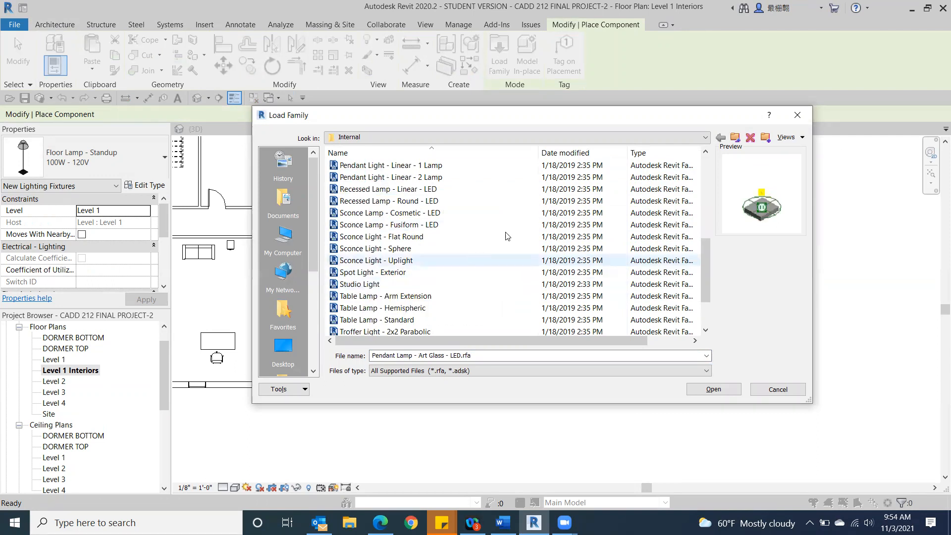
# Step: Return to the US Imperial library and look through its Cable Tray, Boundary Conditions and Columns folders
pyautogui.click(705, 138)
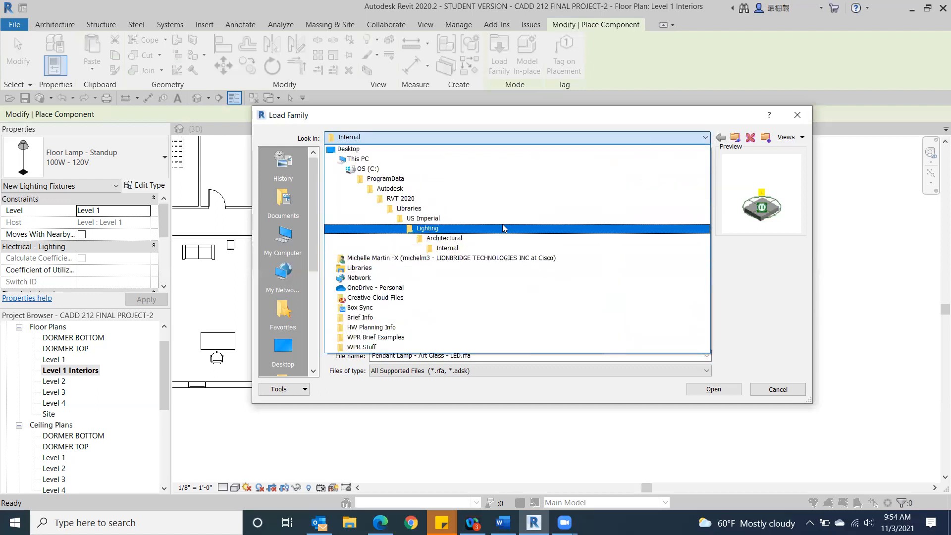
pyautogui.click(504, 221)
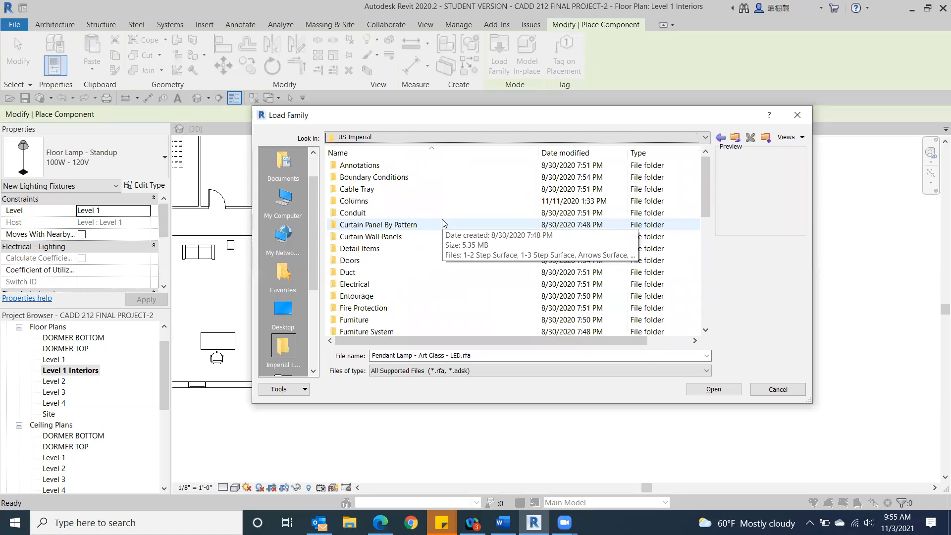
pyautogui.doubleClick(353, 188)
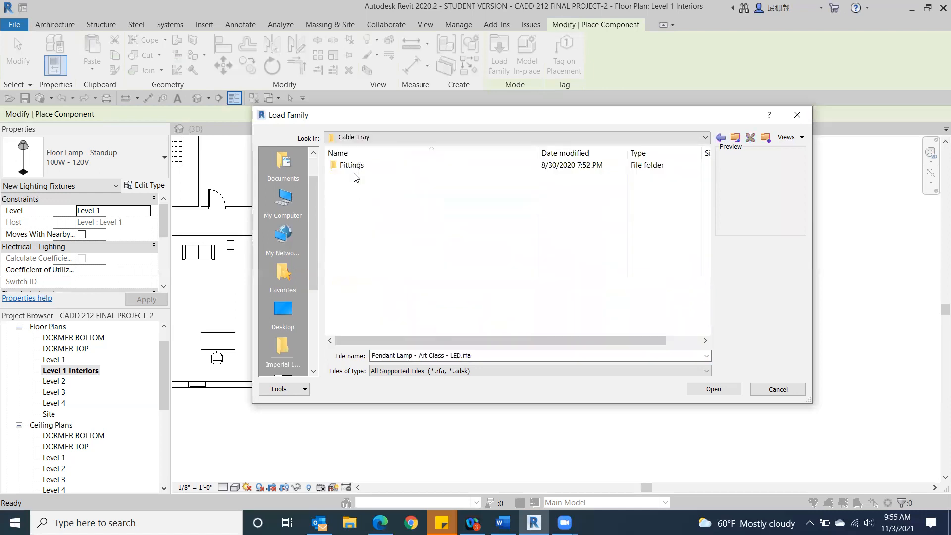
pyautogui.click(718, 137)
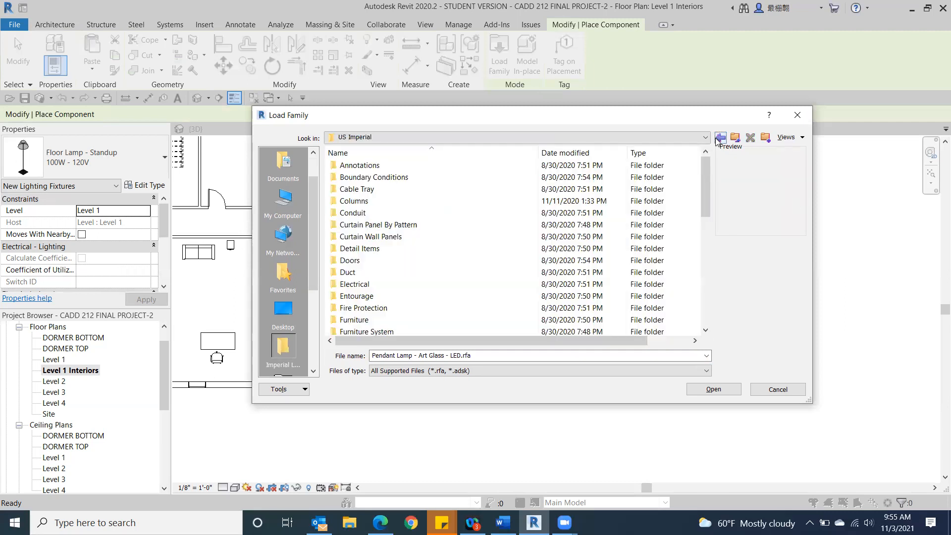
pyautogui.doubleClick(376, 177)
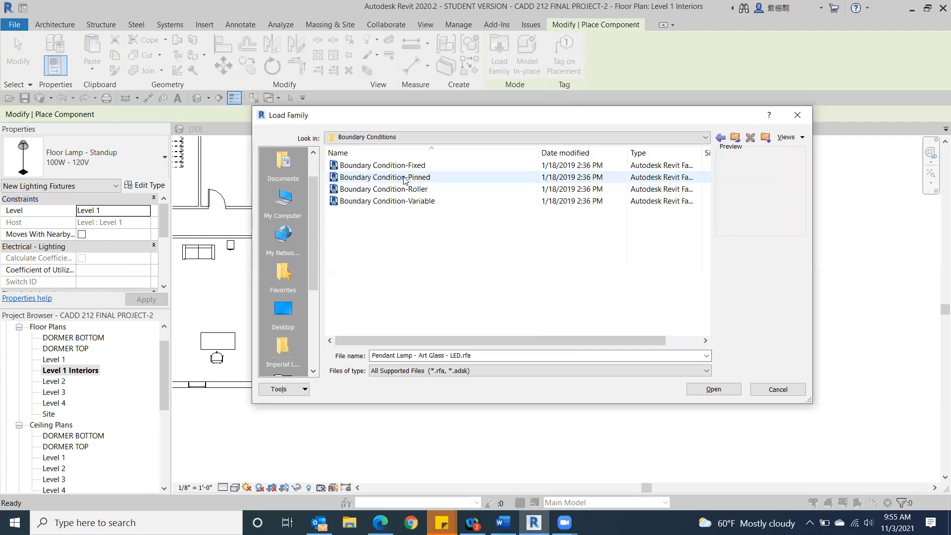
pyautogui.click(719, 138)
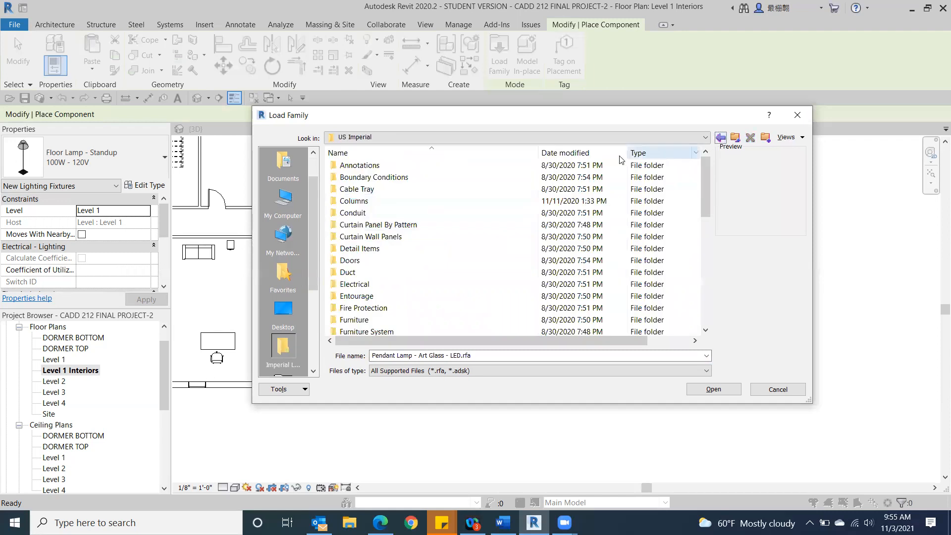
pyautogui.doubleClick(411, 203)
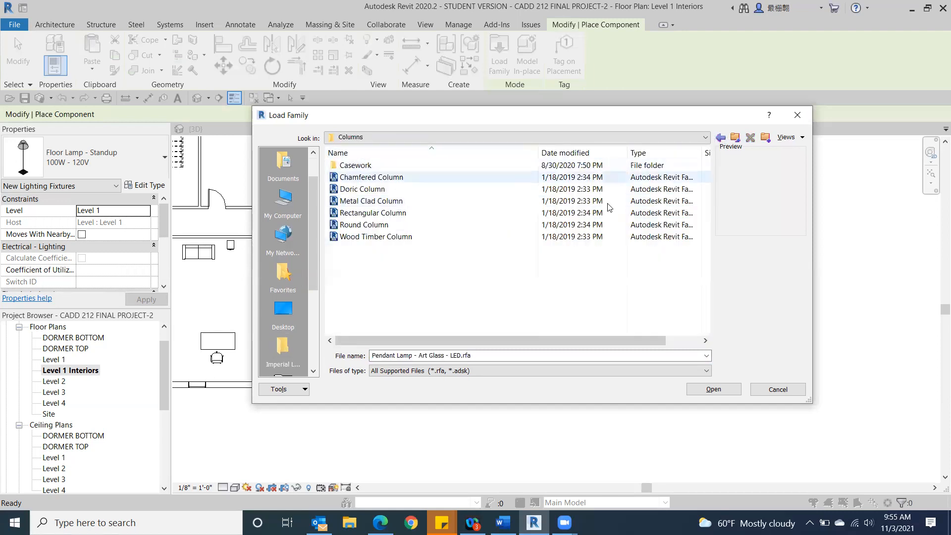
pyautogui.click(719, 139)
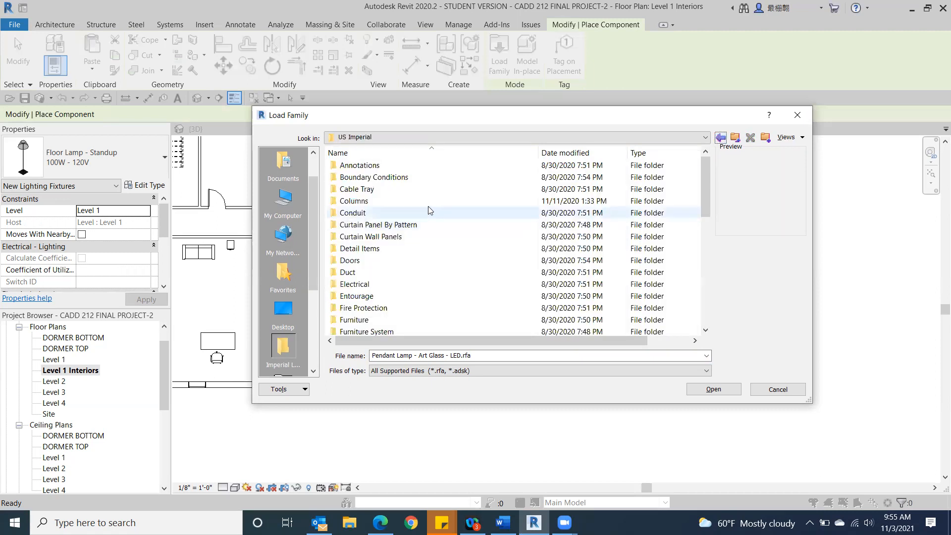
# Step: Open the Base Cabinets folder of the Casework families inside the Columns category
pyautogui.doubleClick(405, 203)
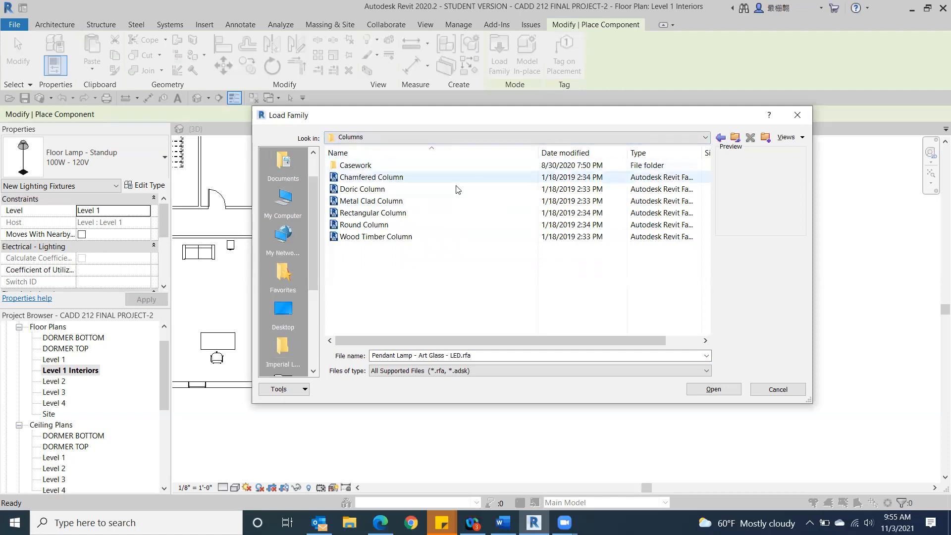
pyautogui.doubleClick(365, 167)
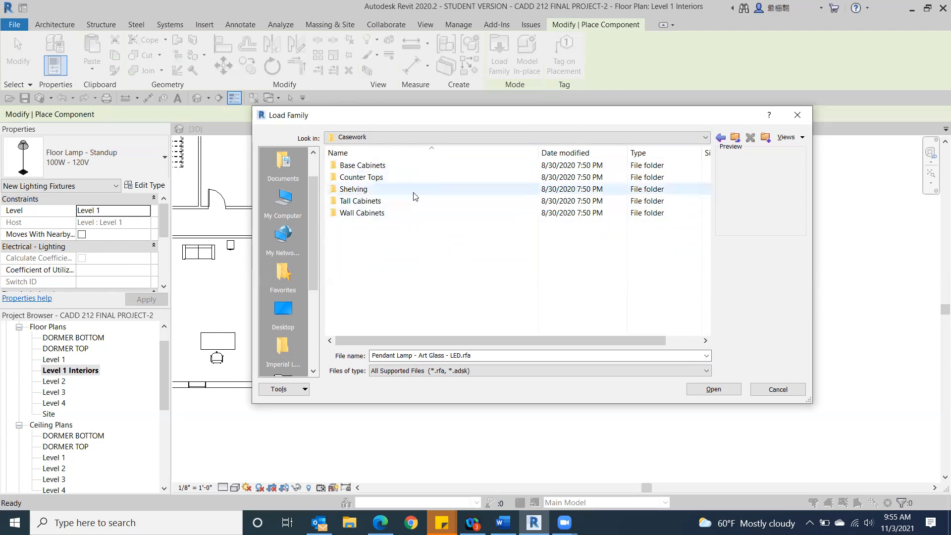
pyautogui.click(353, 165)
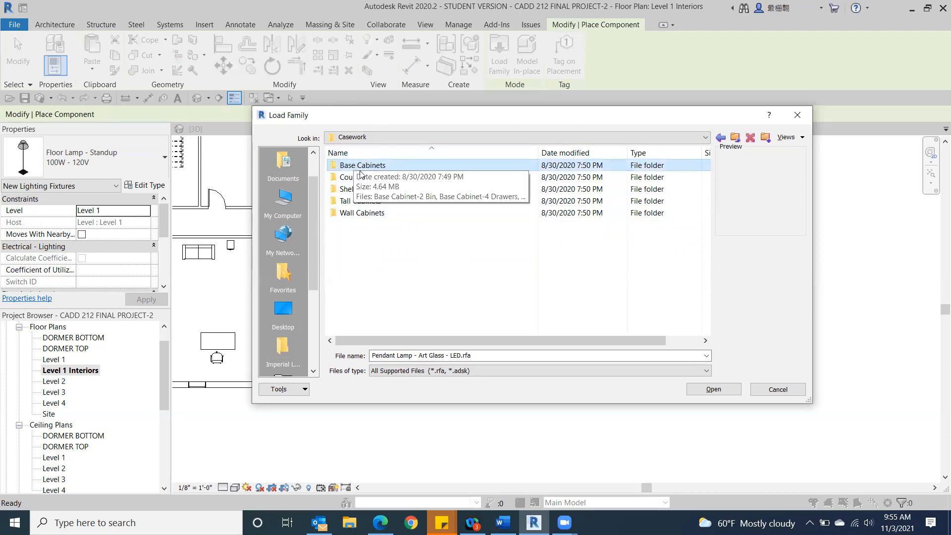
pyautogui.click(443, 164)
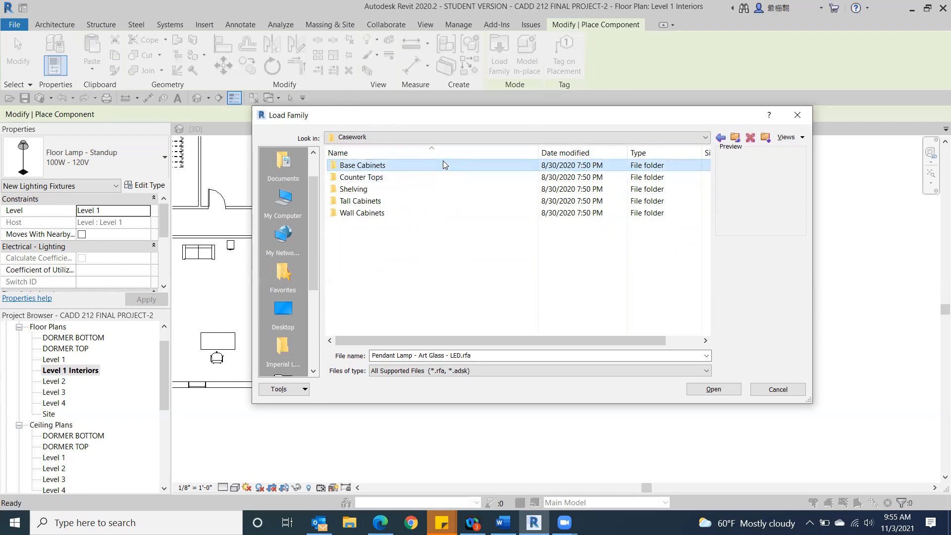
pyautogui.doubleClick(443, 164)
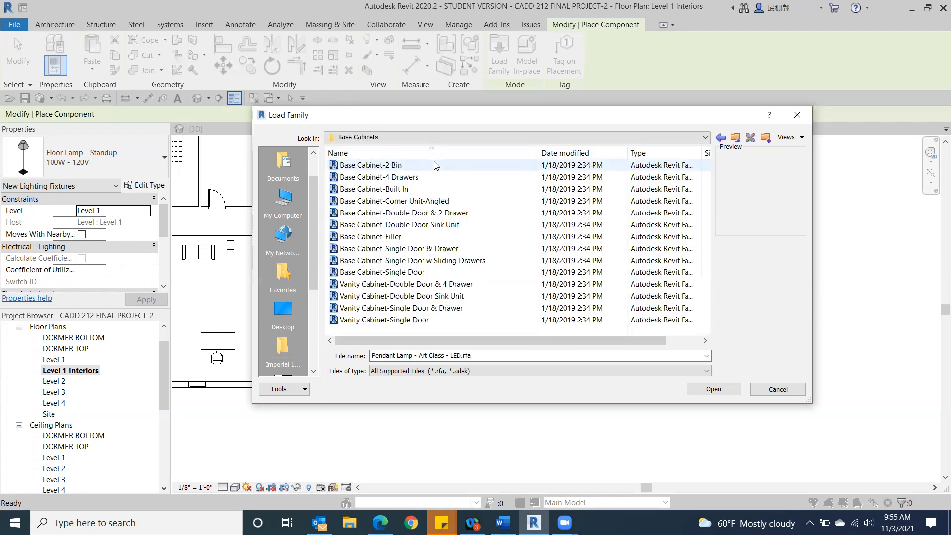
# Step: Preview the Corner Unit-Angled, Double Door Sink Unit and Single Door w Sliding Drawers base cabinet families
pyautogui.click(358, 201)
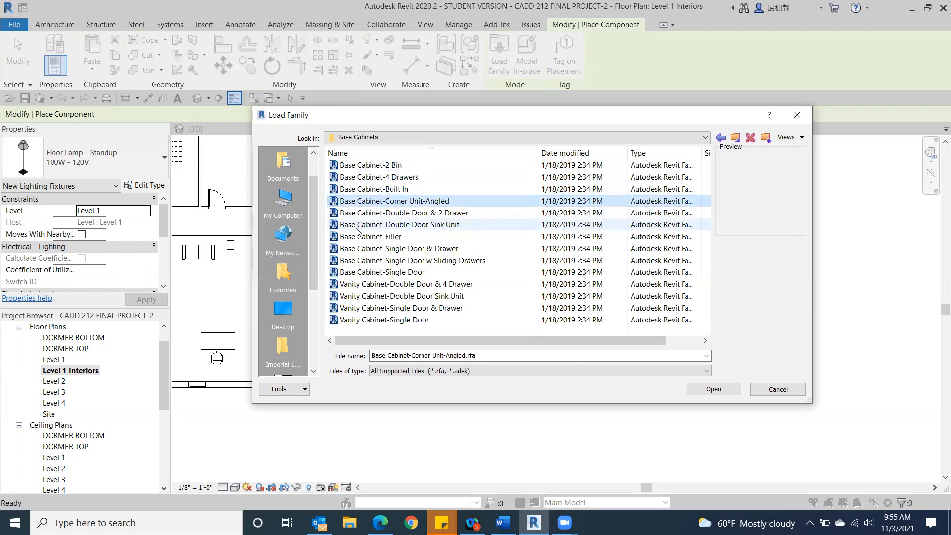
pyautogui.click(356, 228)
pyautogui.click(366, 261)
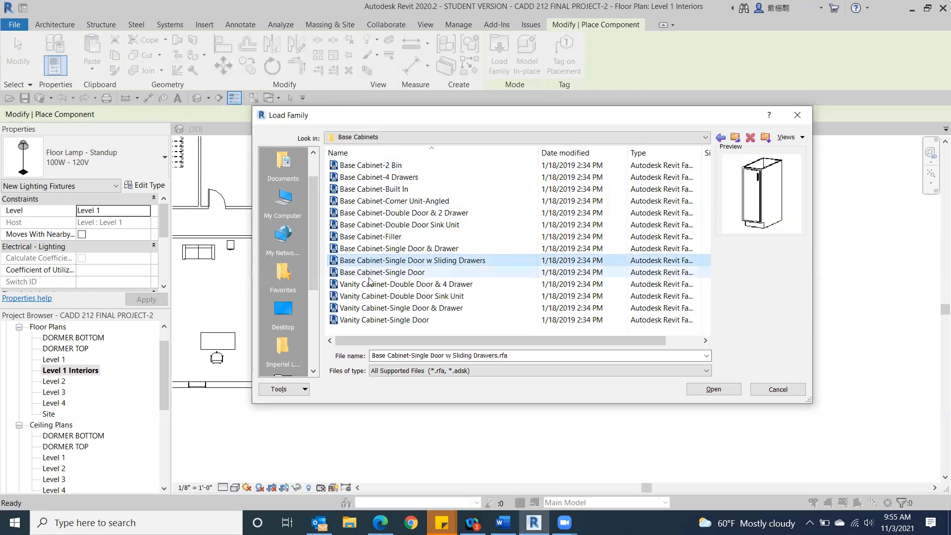
# Step: Look through the Shelving and Tall Cabinets folders of Casework, previewing the Closet Shelf and Pole family
pyautogui.click(718, 140)
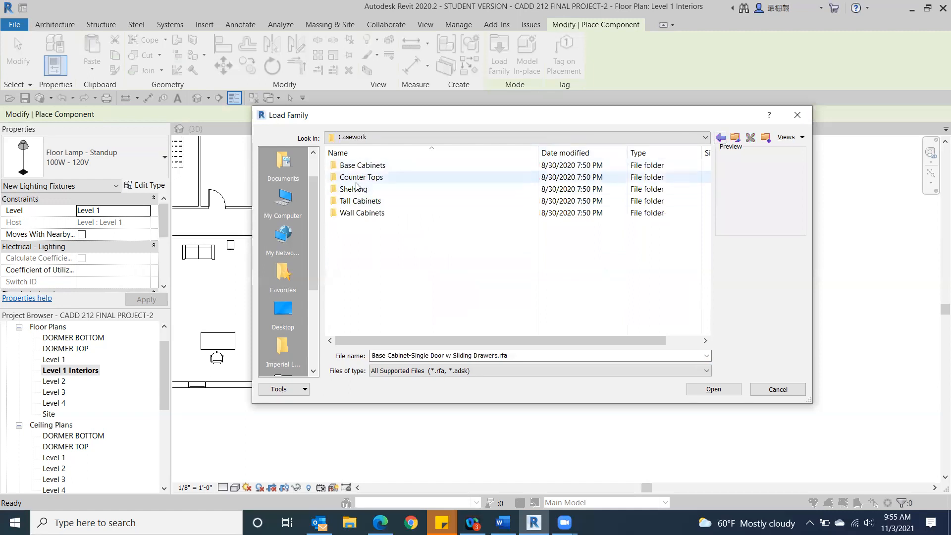
pyautogui.doubleClick(359, 191)
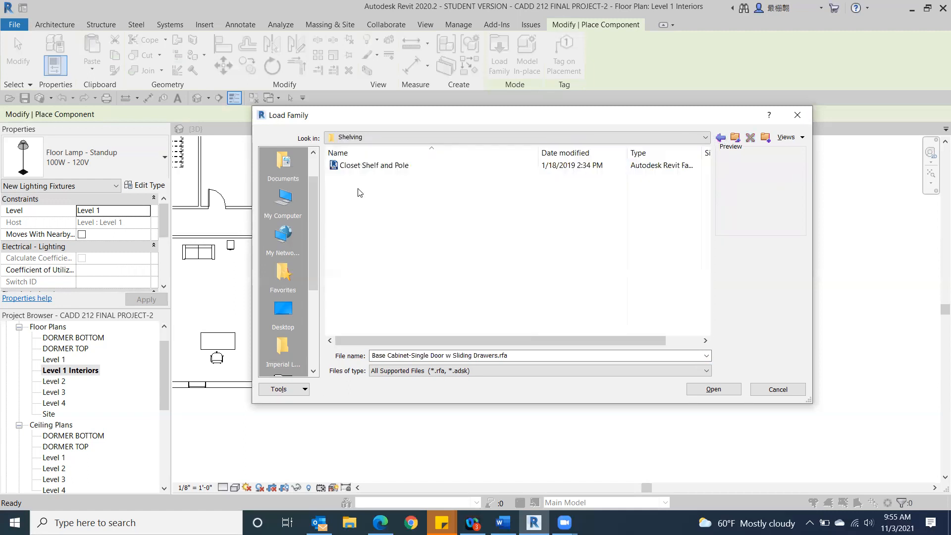
pyautogui.click(363, 167)
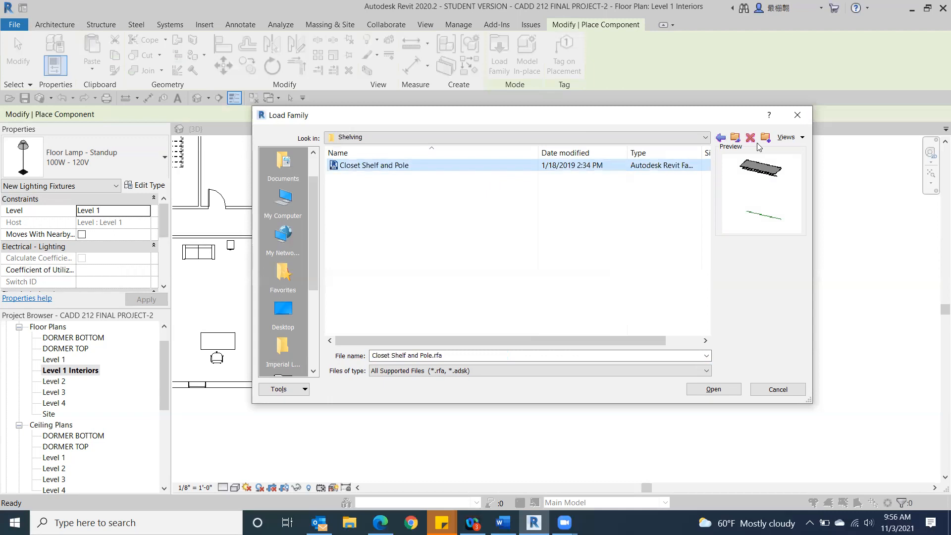
pyautogui.click(721, 139)
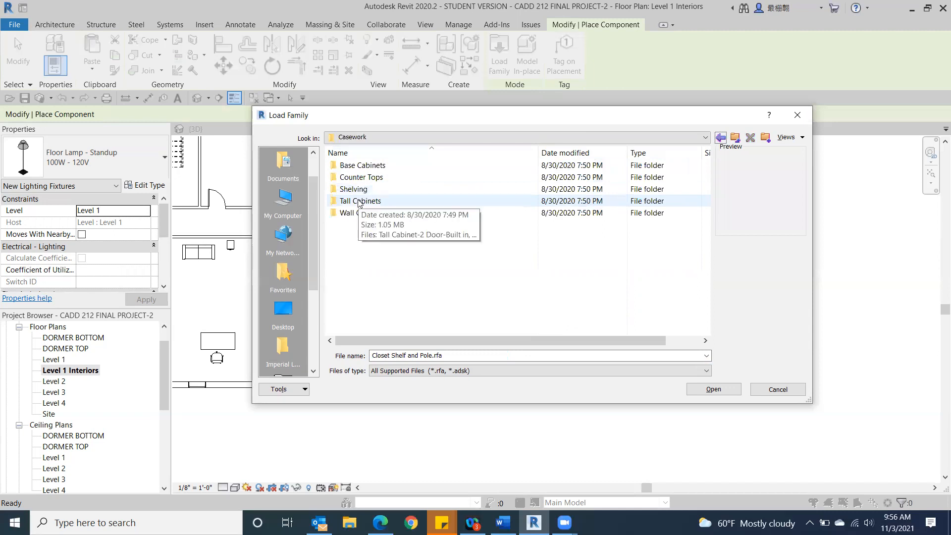
pyautogui.doubleClick(371, 201)
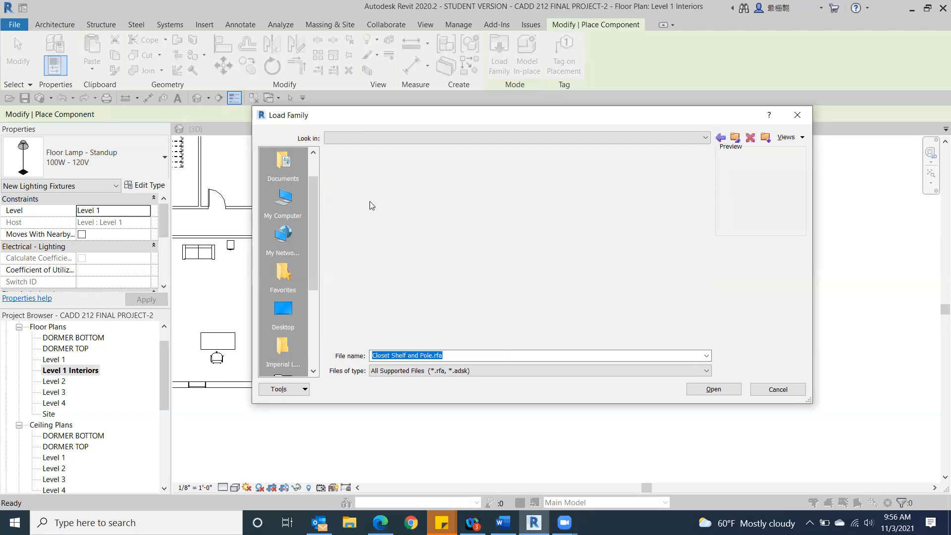
pyautogui.click(721, 138)
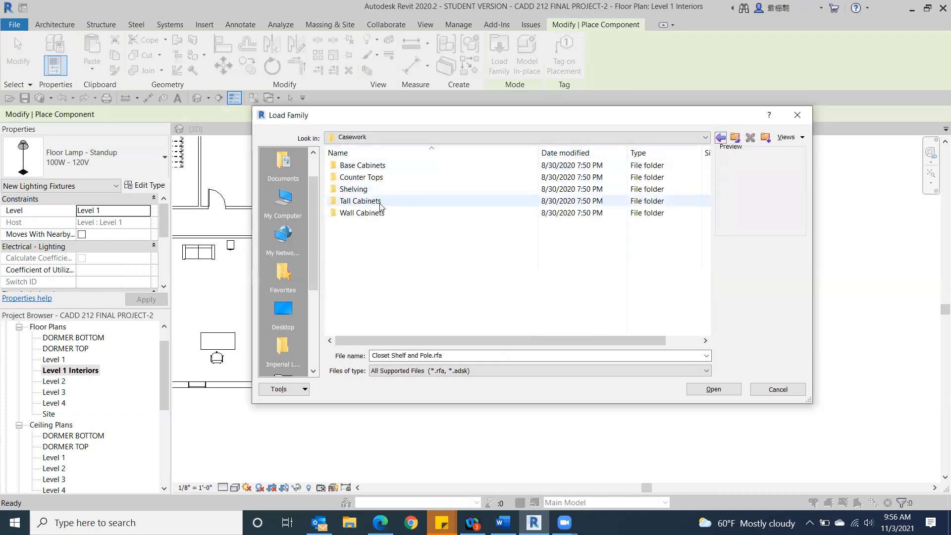
# Step: Load the Base Cabinet-Double Door & 2 Drawer family from the Base Cabinets folder
pyautogui.click(358, 167)
pyautogui.doubleClick(358, 167)
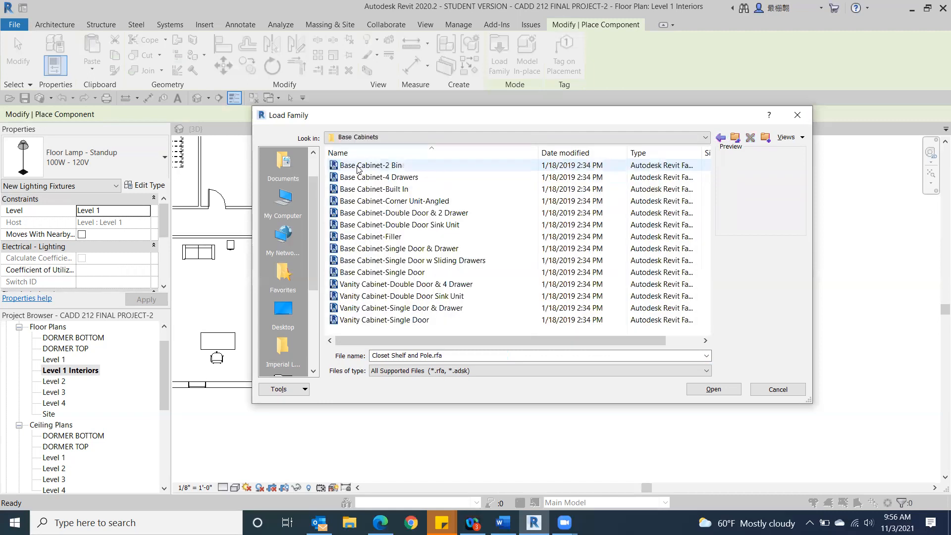
pyautogui.click(377, 214)
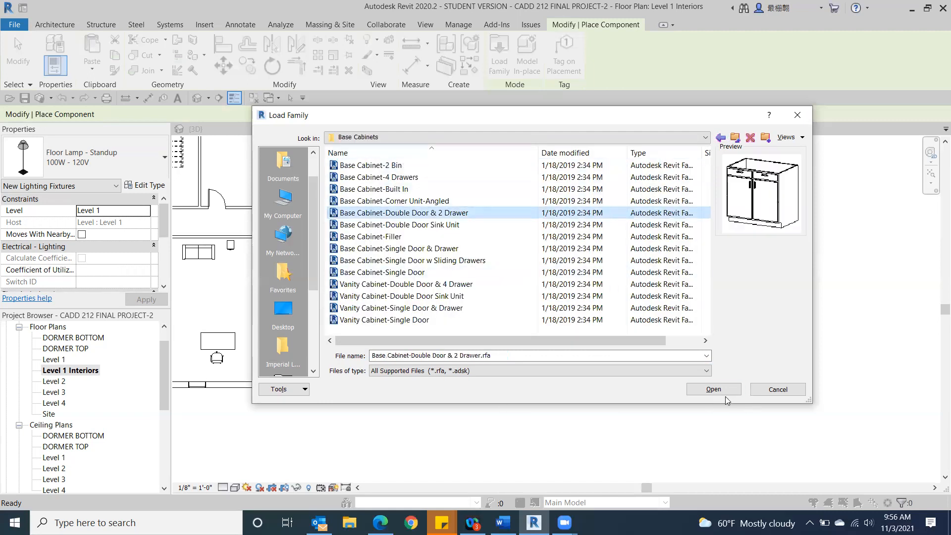
pyautogui.doubleClick(406, 217)
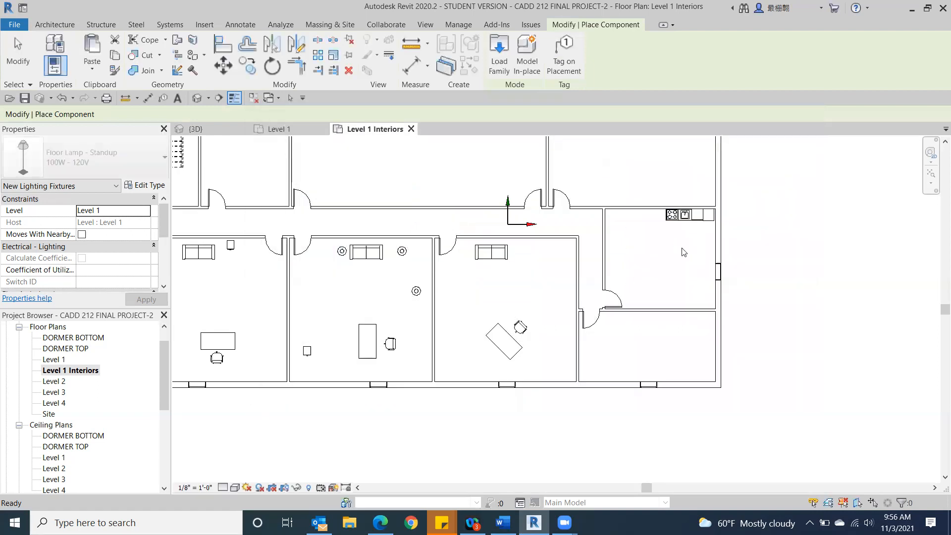
# Step: Place one 30" double-door, two-drawer base cabinet against the kitchen's east wall, between the counter run and the window
pyautogui.scroll(5, 687, 249)
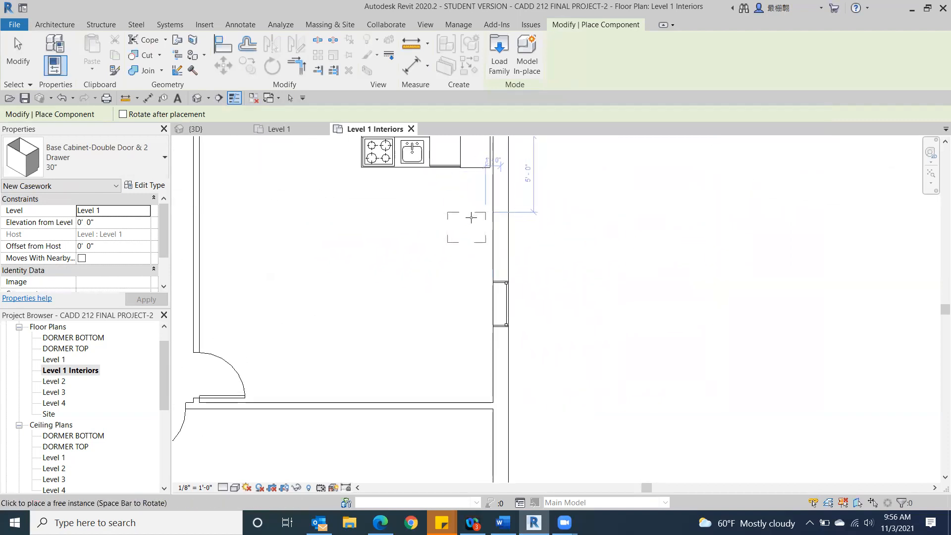
pyautogui.click(473, 219)
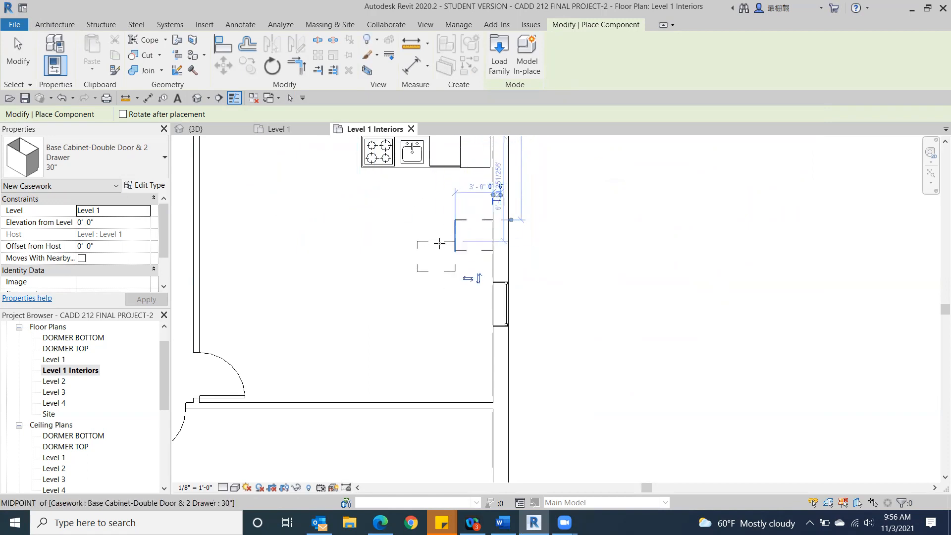
pyautogui.click(16, 45)
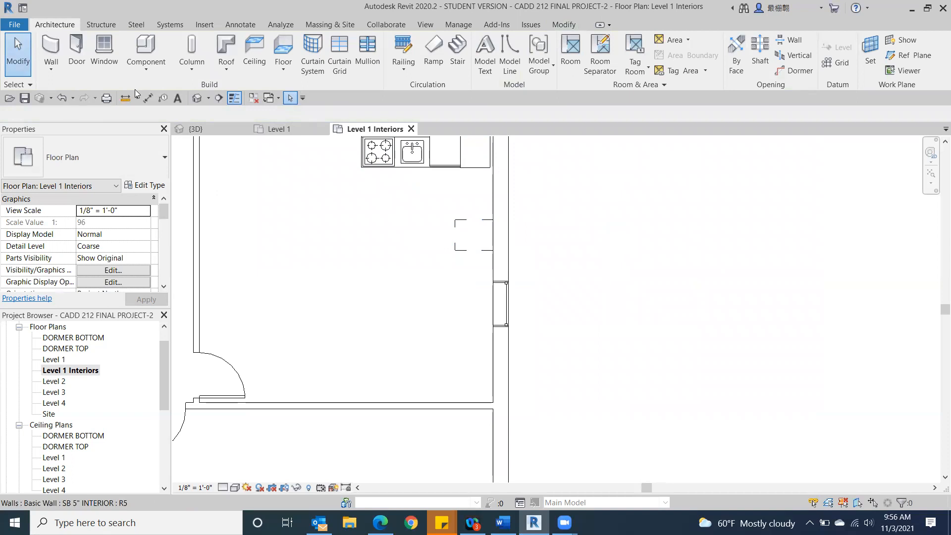
# Step: Temporarily hide the east gable's exterior wall in the 3D view and bring the Level 1 kitchen casework into view
pyautogui.click(196, 98)
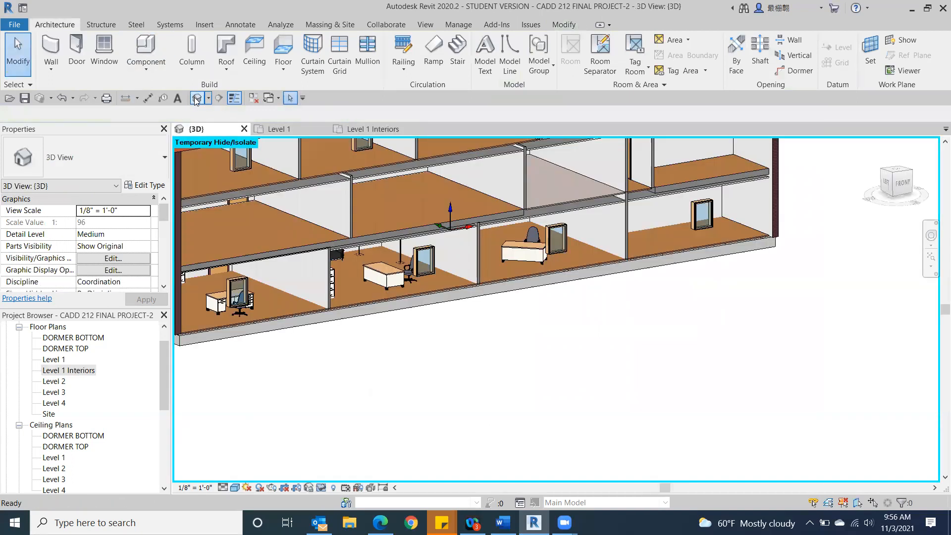
pyautogui.click(907, 181)
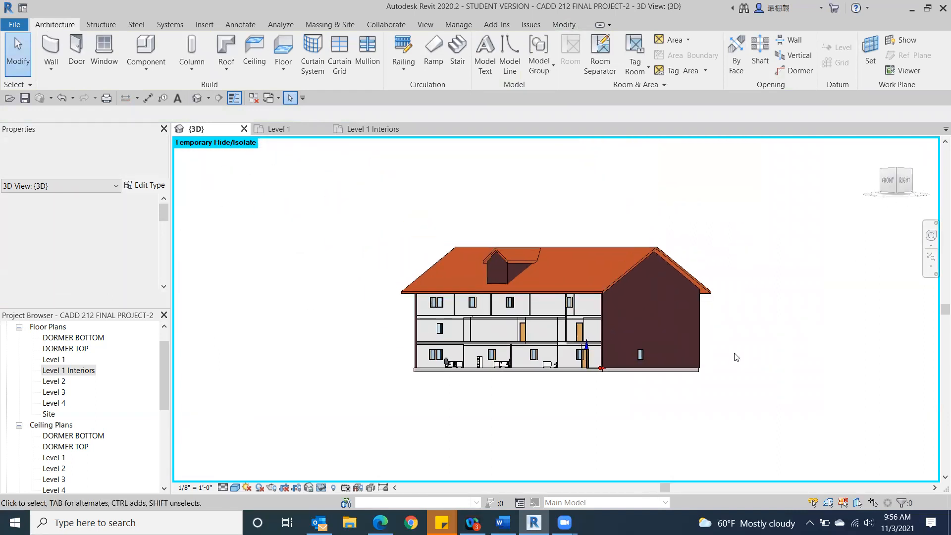
pyautogui.click(617, 351)
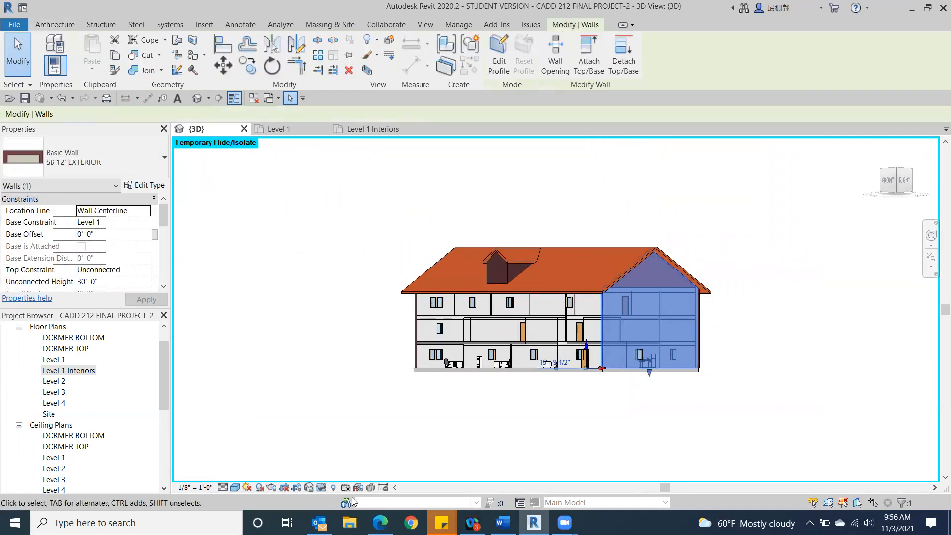
pyautogui.click(321, 488)
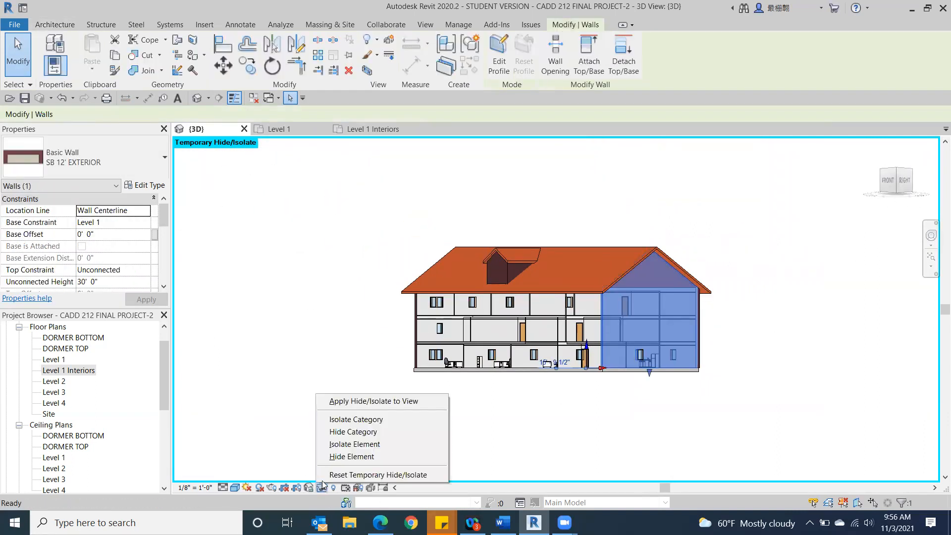
pyautogui.click(337, 456)
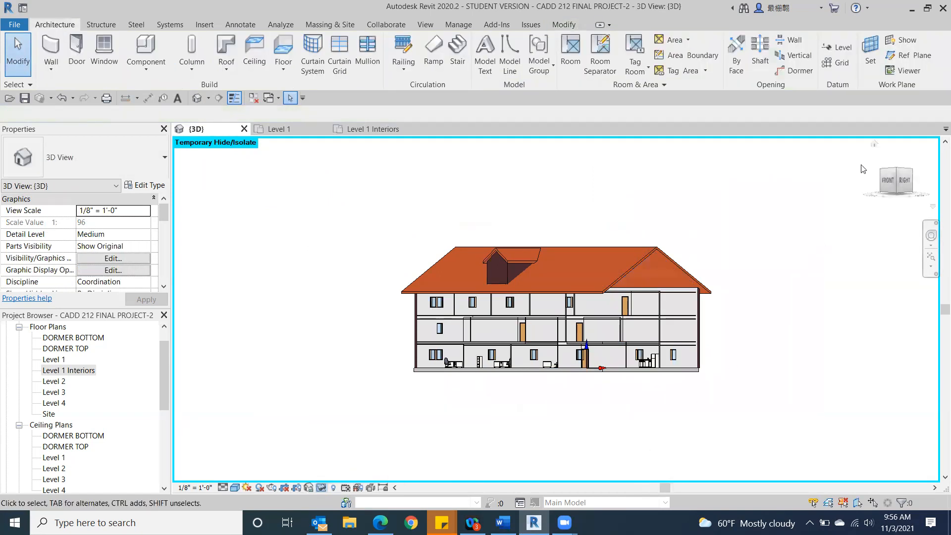
pyautogui.moveTo(887, 179); pyautogui.dragTo(877, 204)
pyautogui.scroll(6, 625, 401)
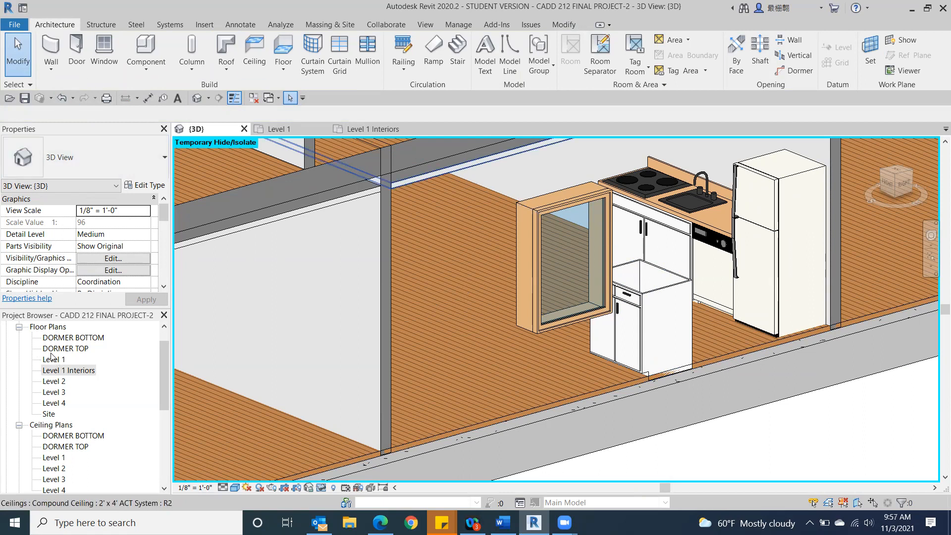
# Step: Rotate the 30" double-door, two-drawer base cabinet 90° clockwise about its centre in the Level 1 Interiors plan
pyautogui.doubleClick(54, 370)
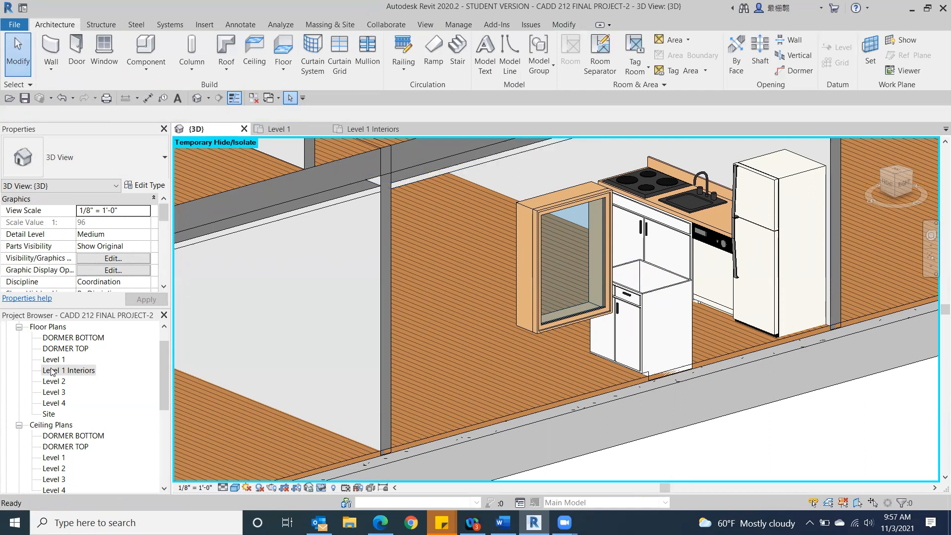
pyautogui.scroll(-3, 342, 309)
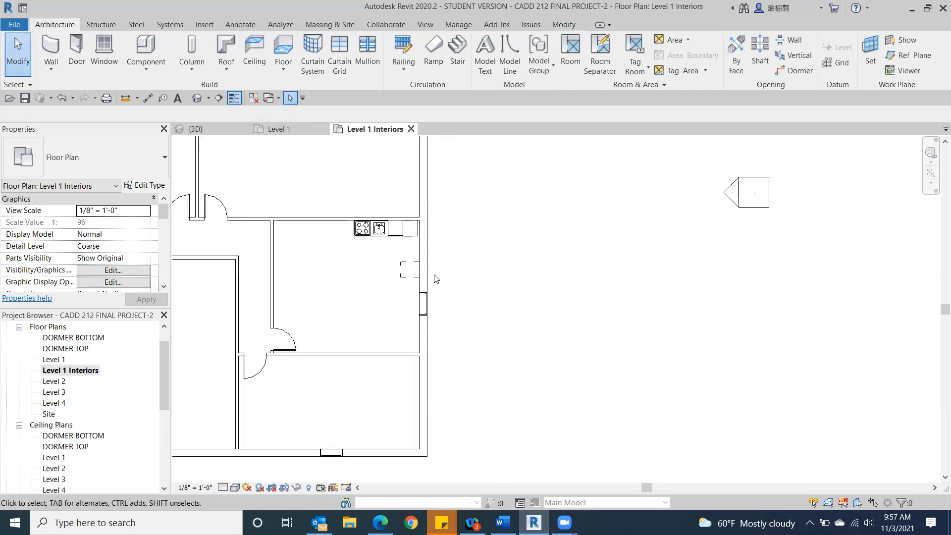
pyautogui.click(402, 279)
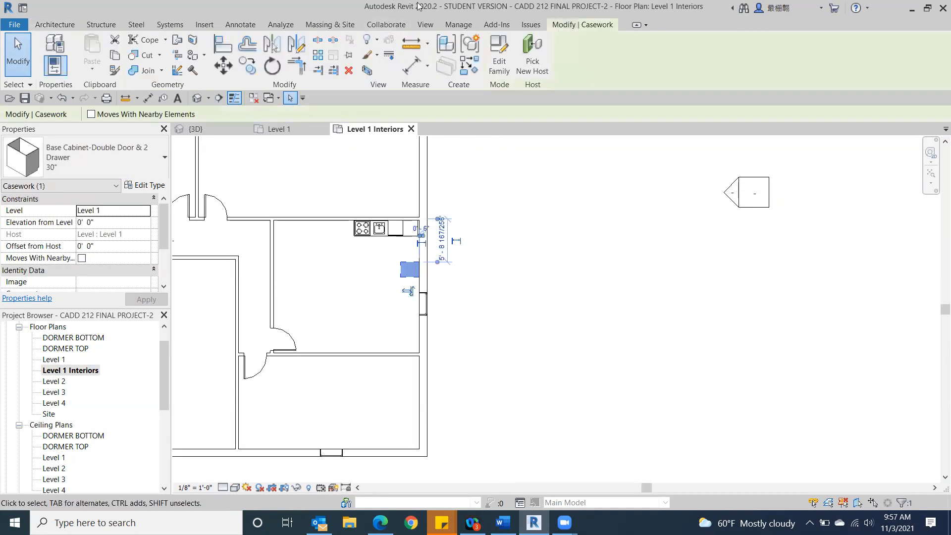
pyautogui.click(272, 66)
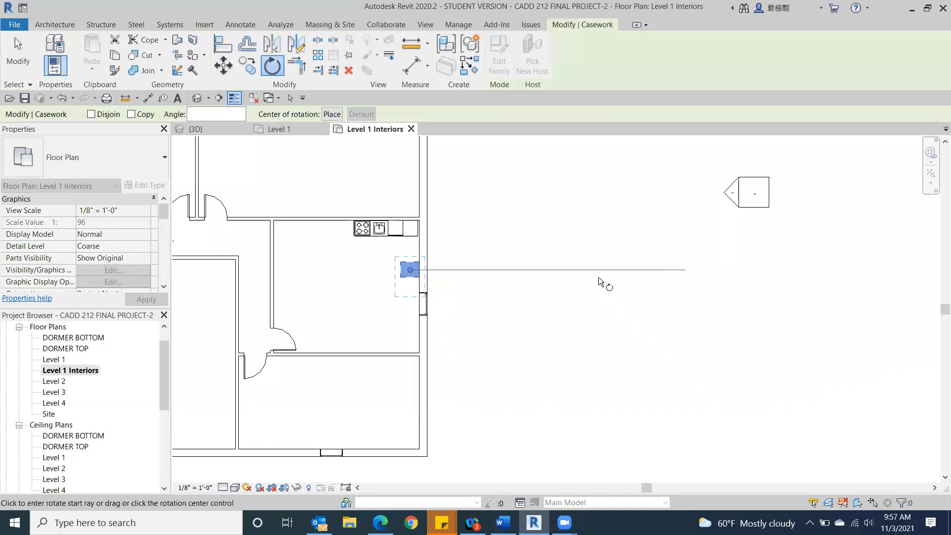
pyautogui.click(598, 277)
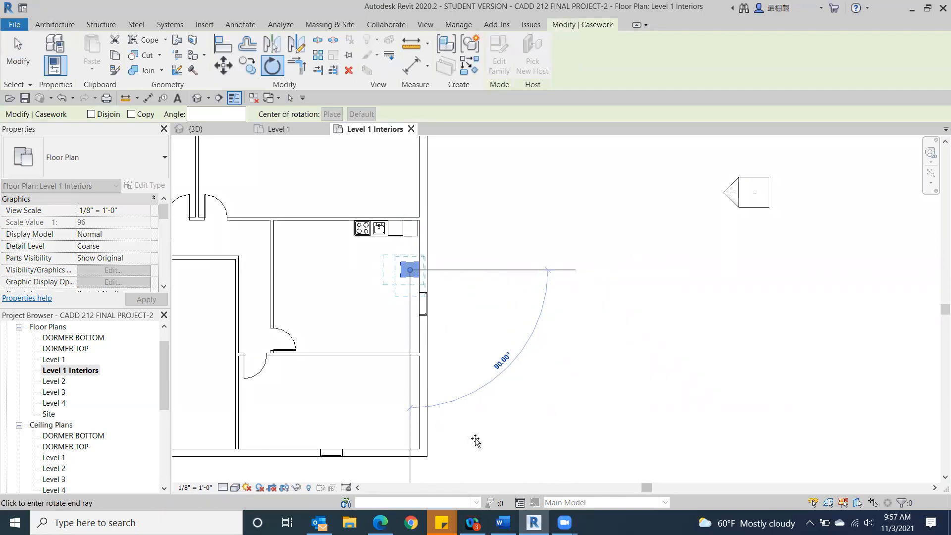
pyautogui.click(392, 477)
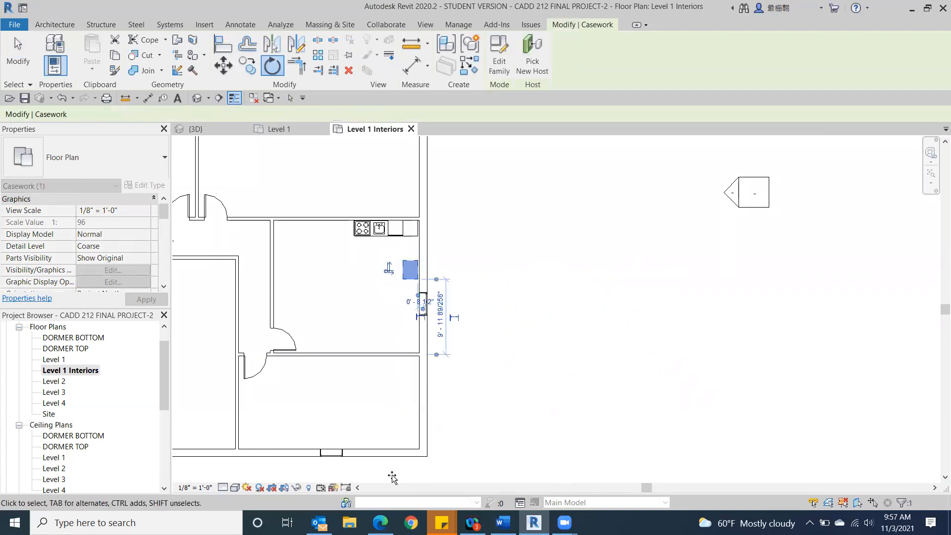
# Step: Try flipping the base cabinet's facing, nudge it east against the wall's inner face, and check it in 3D
pyautogui.scroll(1, 453, 324)
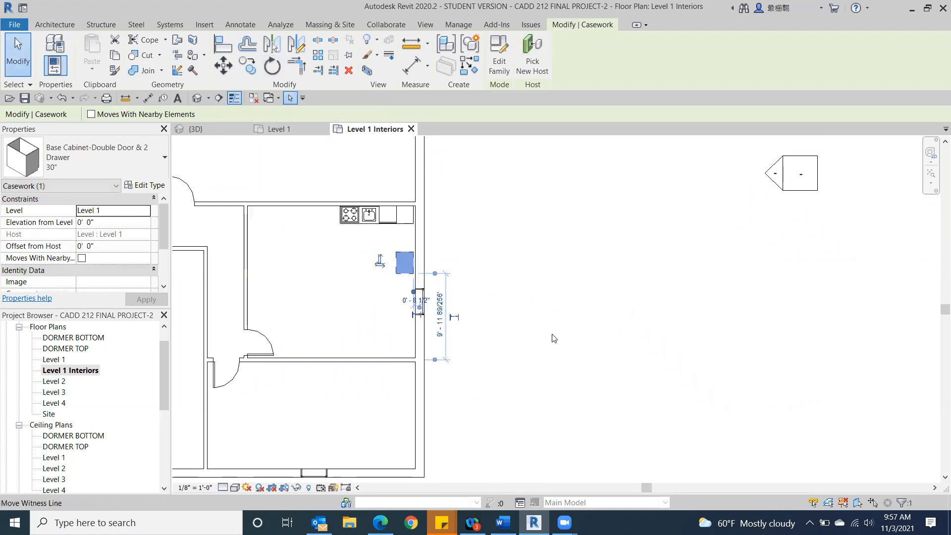
pyautogui.scroll(2, 552, 335)
pyautogui.scroll(1, 544, 282)
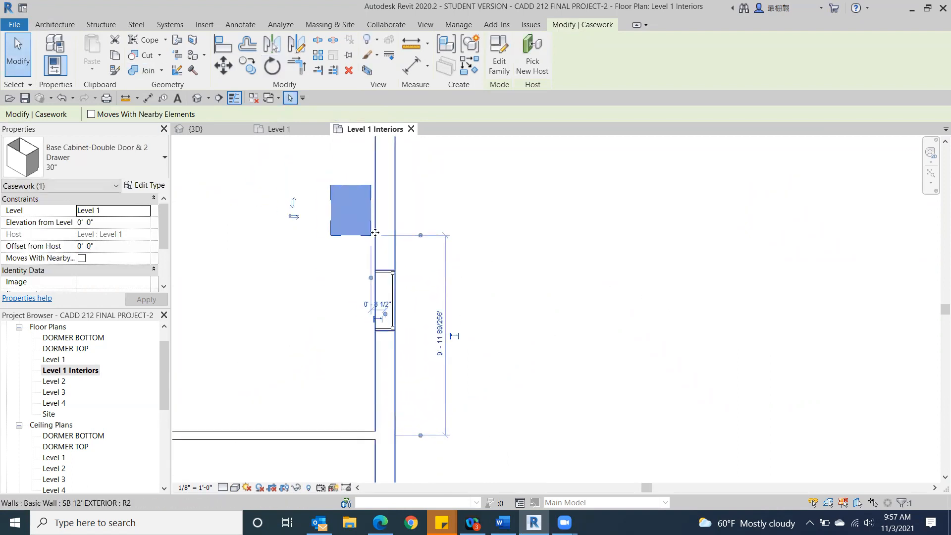
pyautogui.click(293, 217)
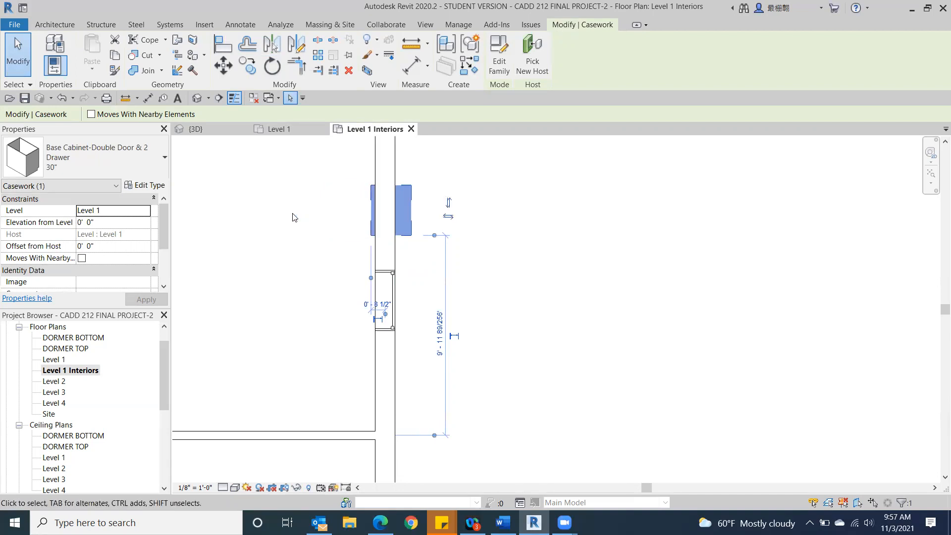
pyautogui.click(448, 215)
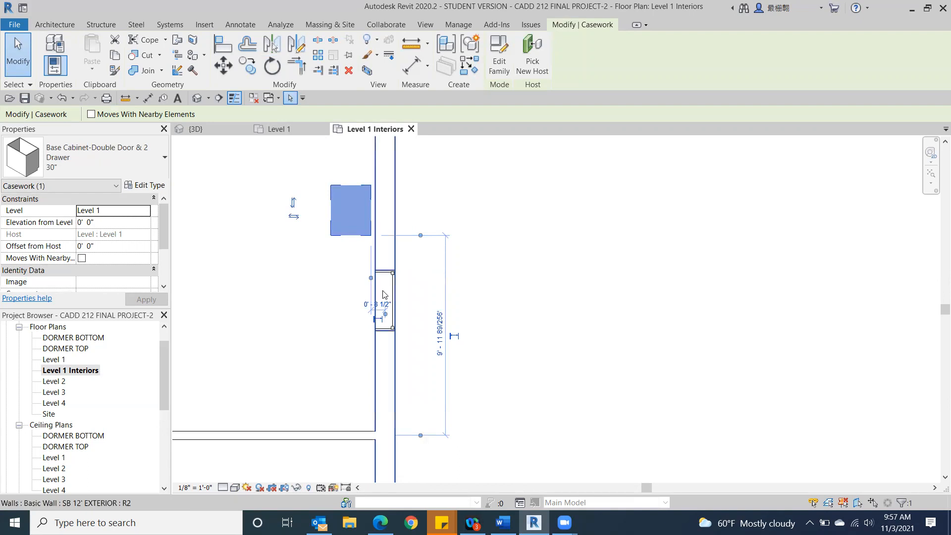
pyautogui.press('Right')
pyautogui.press('Right')
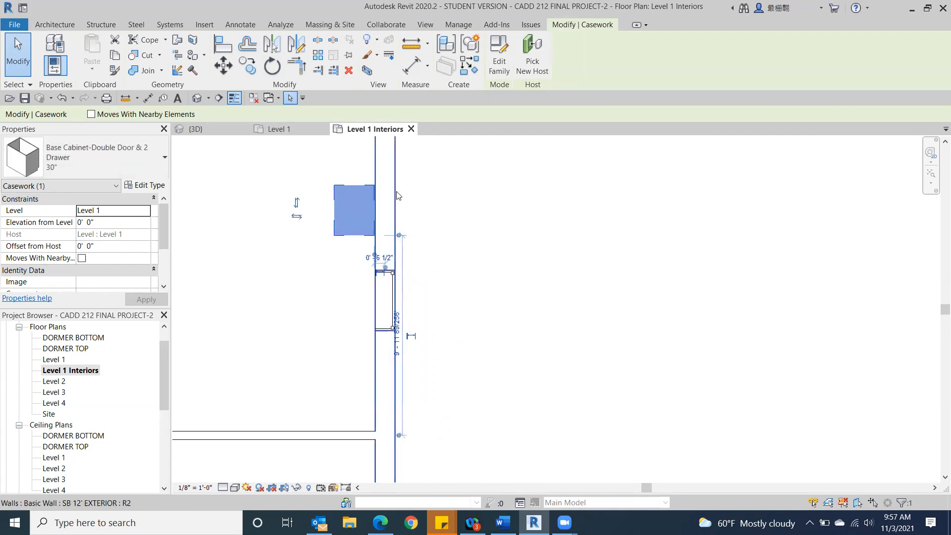
pyautogui.click(197, 98)
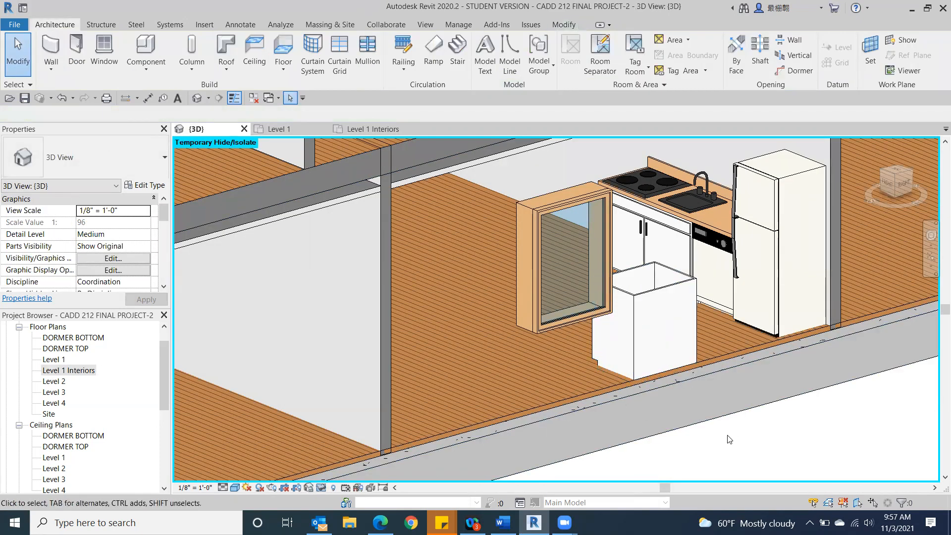
pyautogui.scroll(-3, 729, 440)
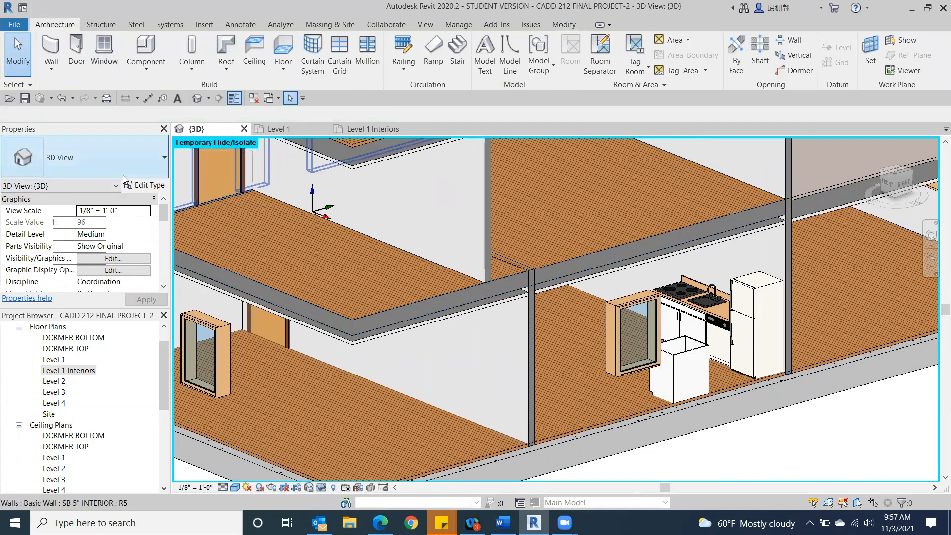
# Step: Load the Upper Cabinet-Double Door-Wall family from the Wall Cabinets folder of Casework for placement in the Level 1 Interiors plan
pyautogui.doubleClick(78, 372)
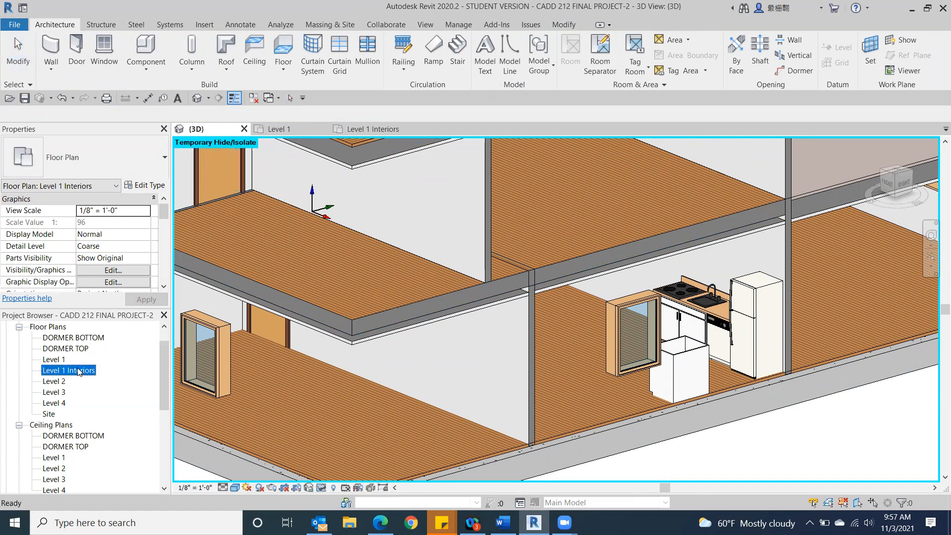
pyautogui.moveTo(218, 263); pyautogui.dragTo(322, 280, button='middle')
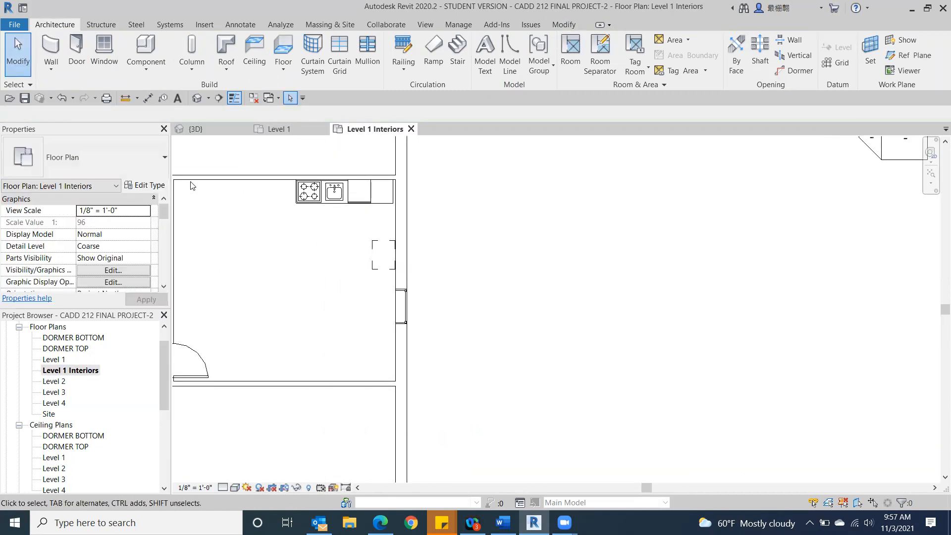
pyautogui.click(144, 44)
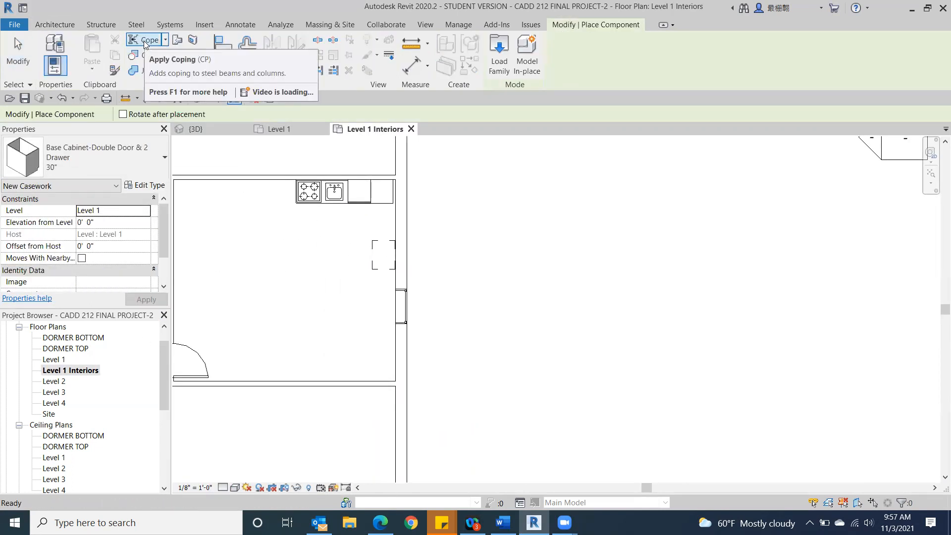
pyautogui.click(492, 41)
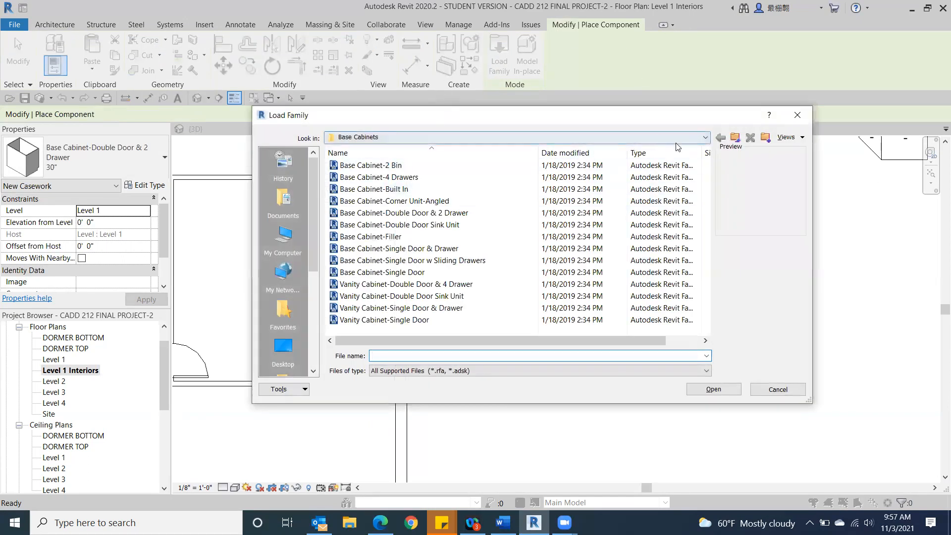
pyautogui.click(707, 138)
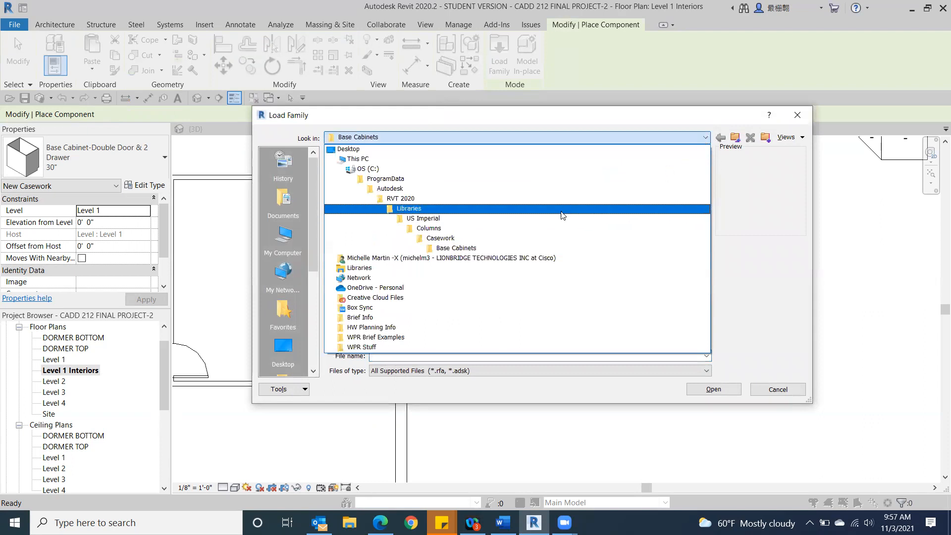
pyautogui.click(549, 241)
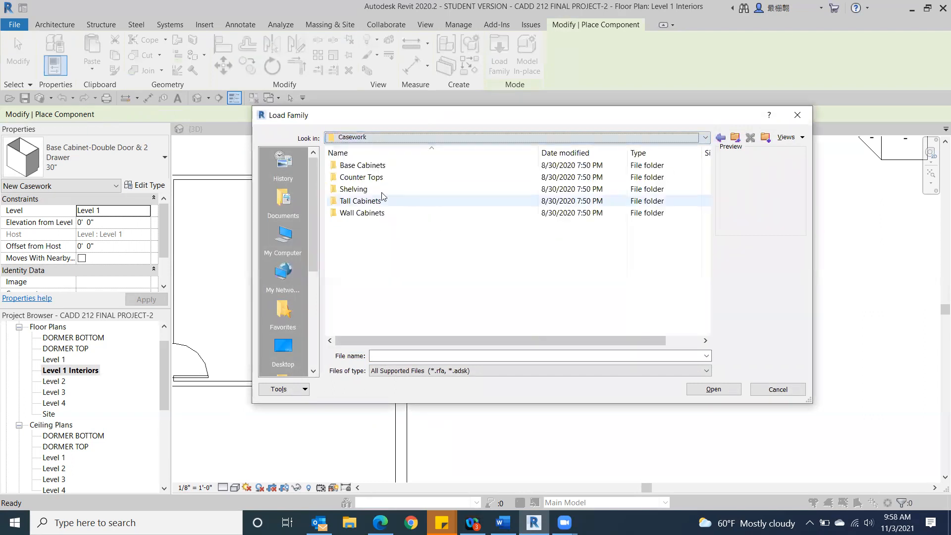
pyautogui.doubleClick(385, 214)
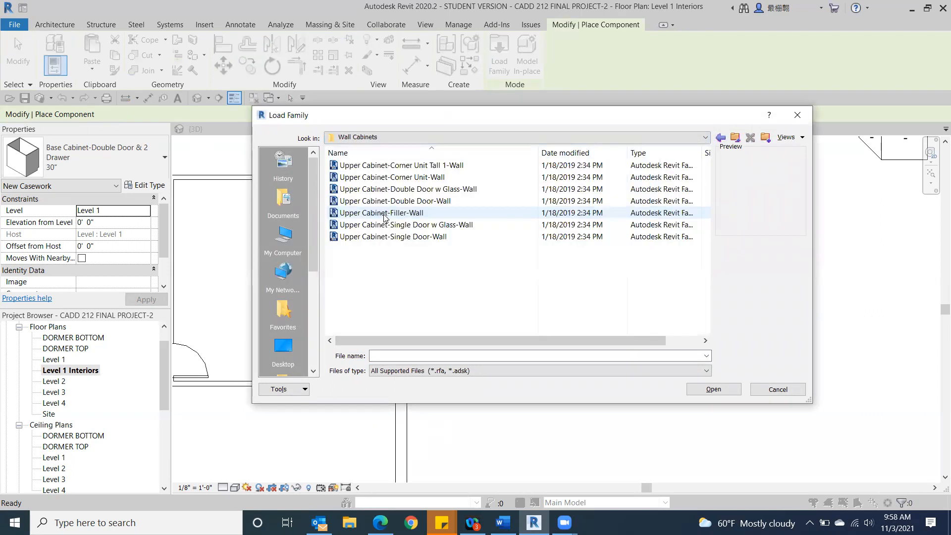
pyautogui.click(411, 203)
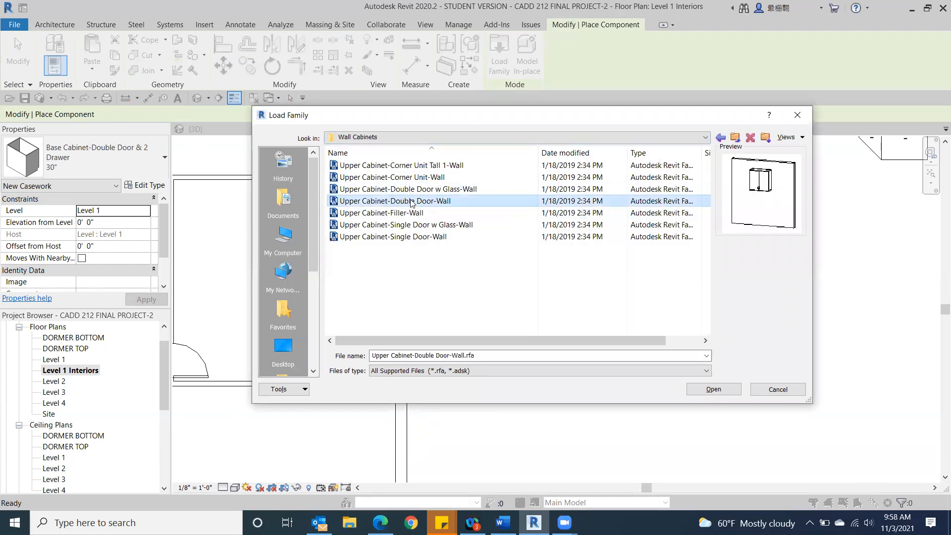
pyautogui.doubleClick(411, 201)
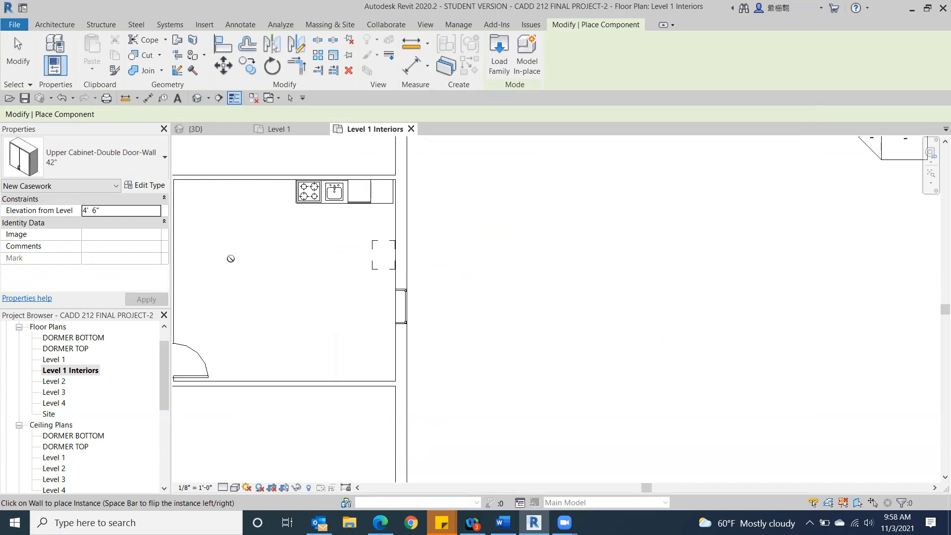
# Step: Place one 42" double-door upper cabinet on the kitchen's east wall above the base cabinet and inspect both in 3D
pyautogui.click(392, 254)
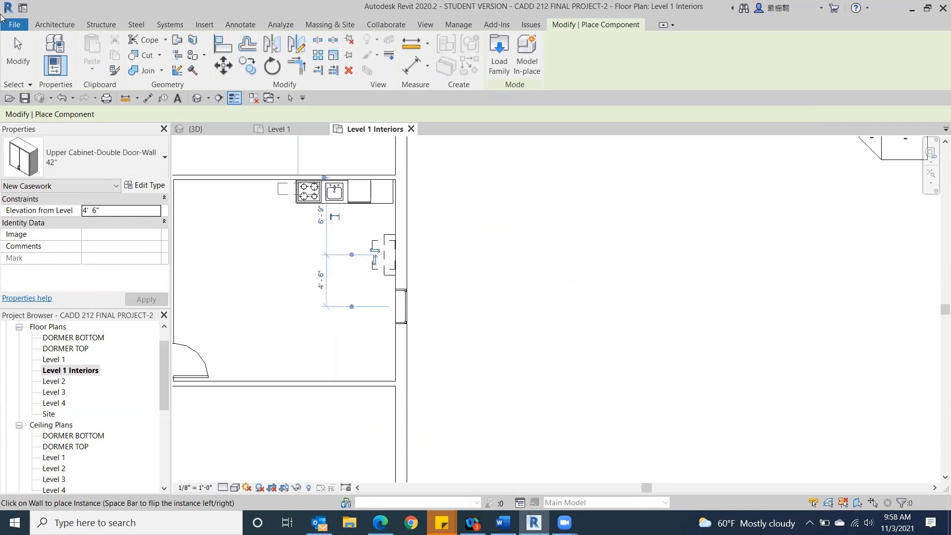
pyautogui.click(20, 57)
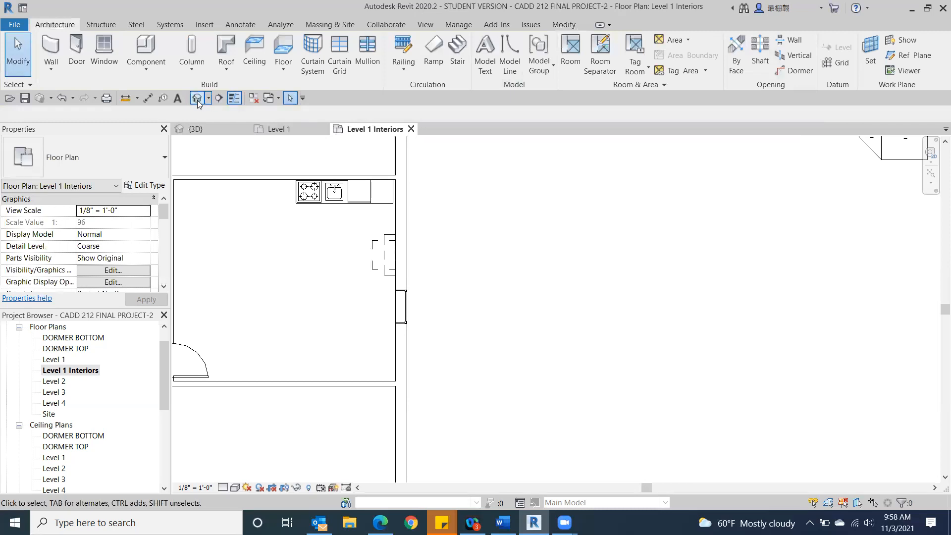
pyautogui.click(197, 98)
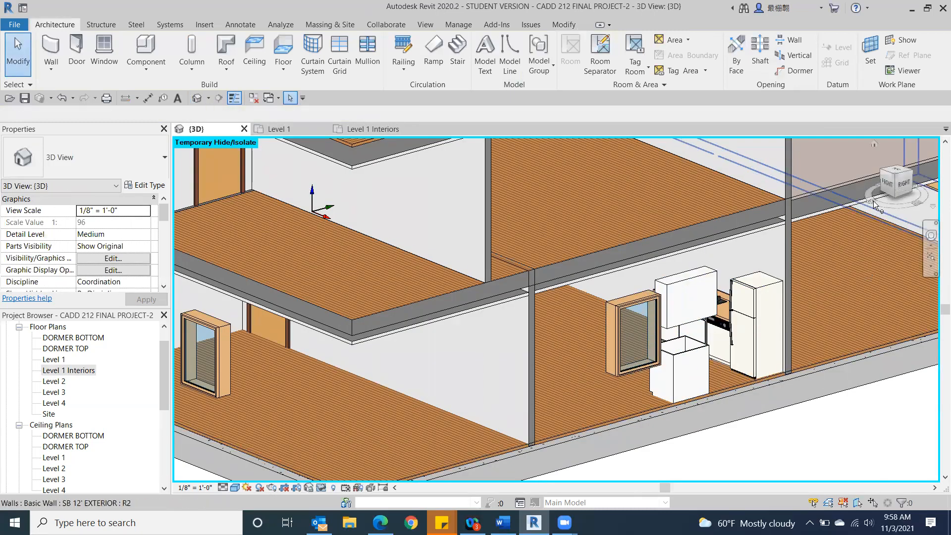
pyautogui.moveTo(889, 184); pyautogui.dragTo(766, 152)
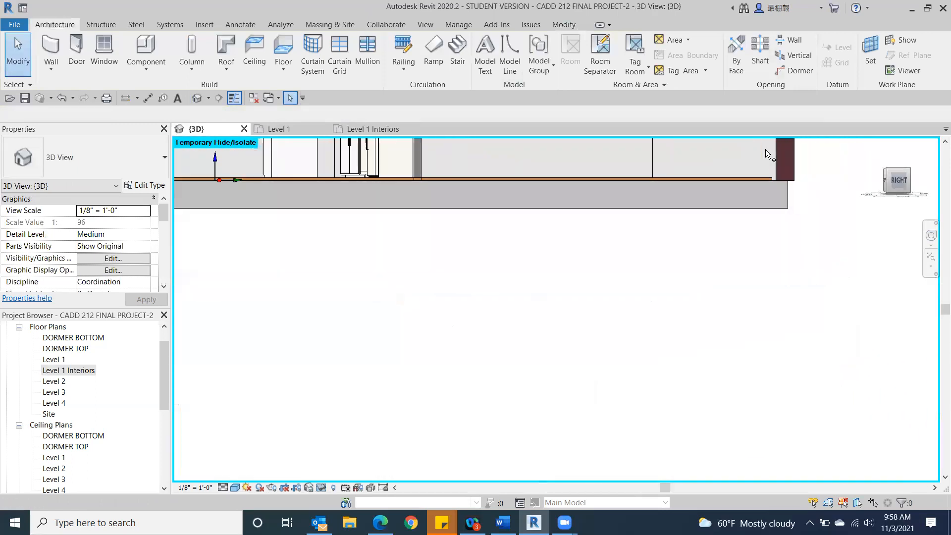
pyautogui.moveTo(558, 312); pyautogui.dragTo(653, 434, button='middle')
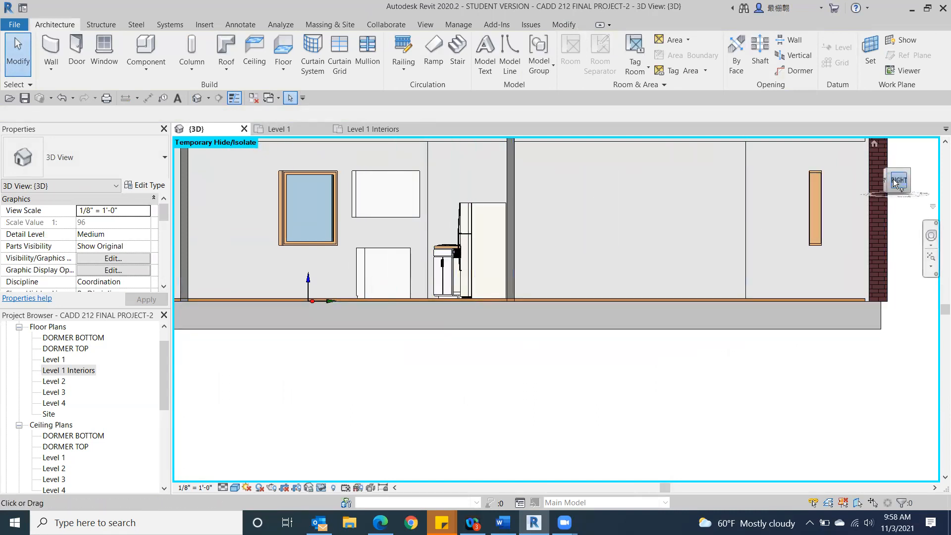
pyautogui.moveTo(893, 184); pyautogui.dragTo(933, 199)
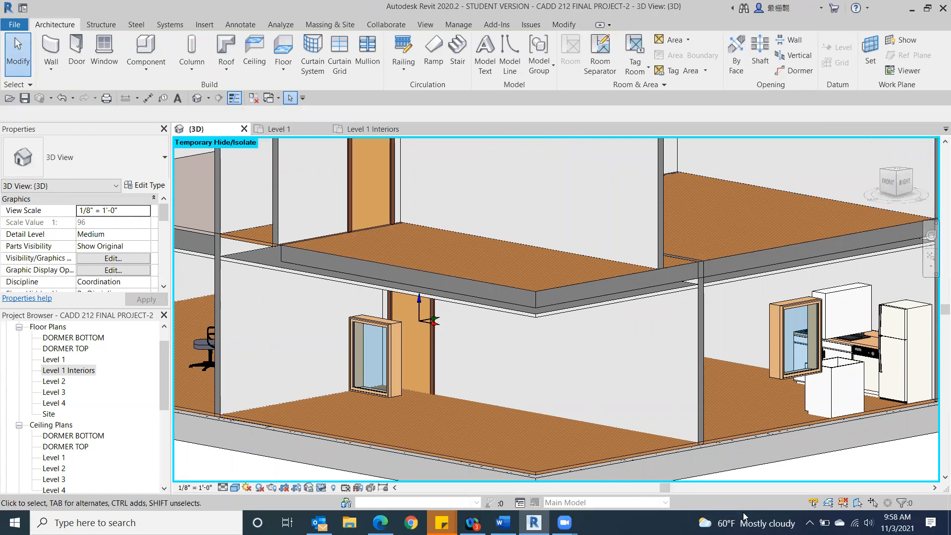
pyautogui.moveTo(818, 388); pyautogui.dragTo(586, 244, button='middle')
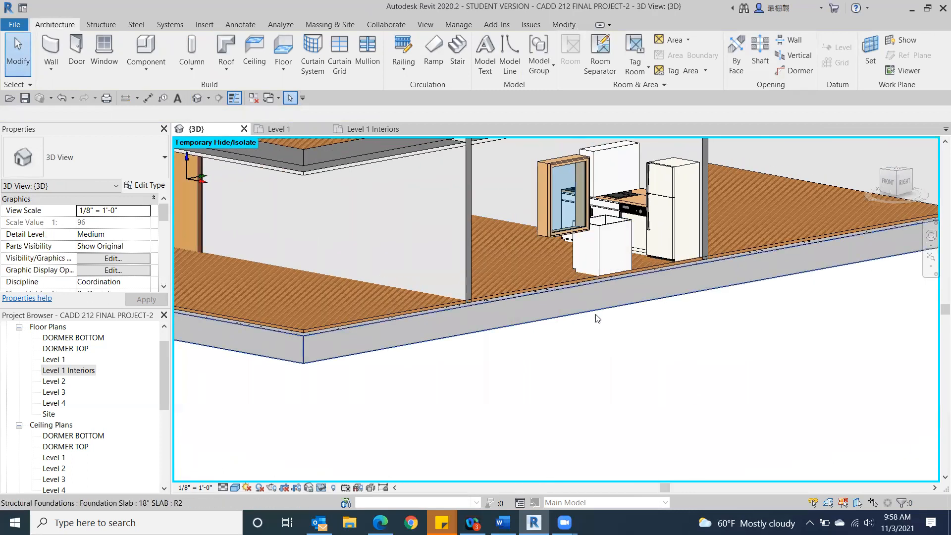
# Step: Return to the Level 1 Interiors plan, start loading a component family, and browse to the US Imperial library folder
pyautogui.scroll(-2, 596, 316)
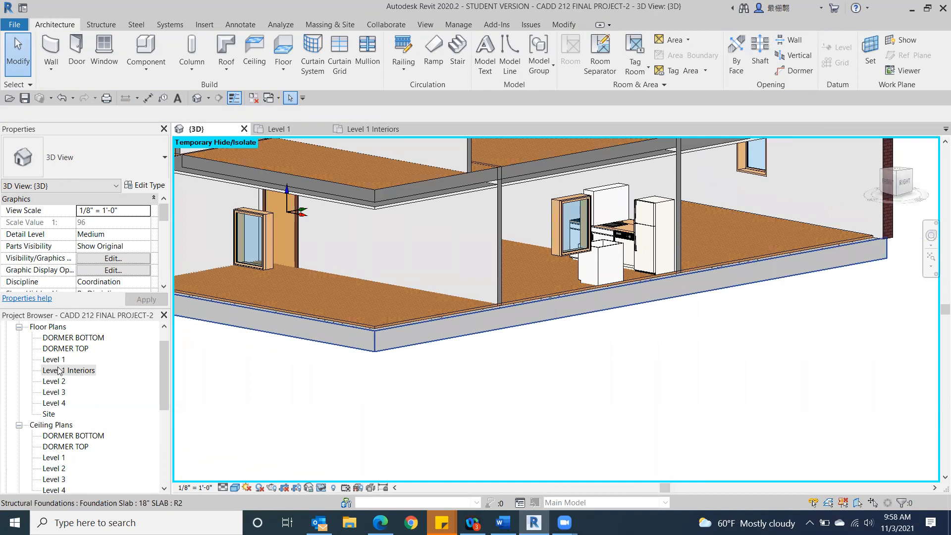
pyautogui.doubleClick(58, 370)
pyautogui.moveTo(401, 278); pyautogui.dragTo(704, 283, button='middle')
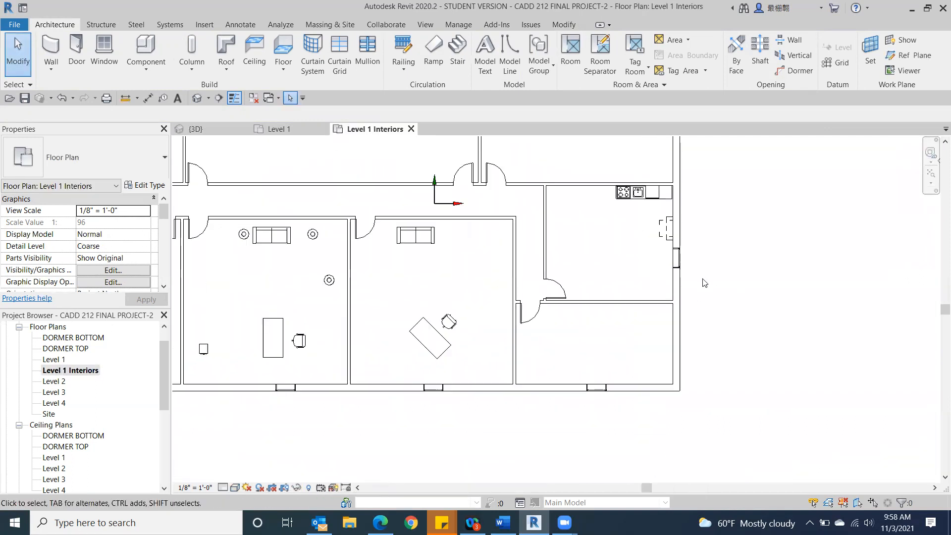
pyautogui.moveTo(280, 253); pyautogui.dragTo(398, 264, button='middle')
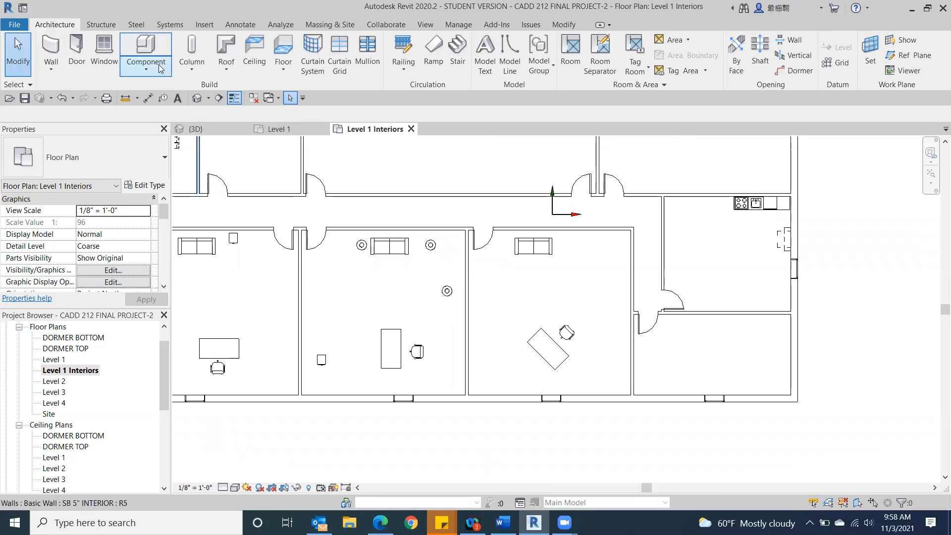
pyautogui.click(146, 50)
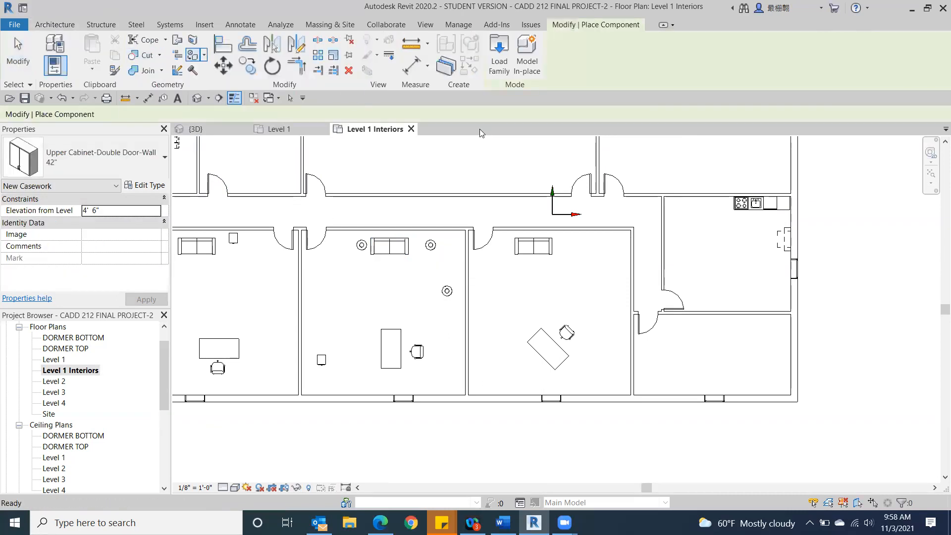
pyautogui.click(498, 45)
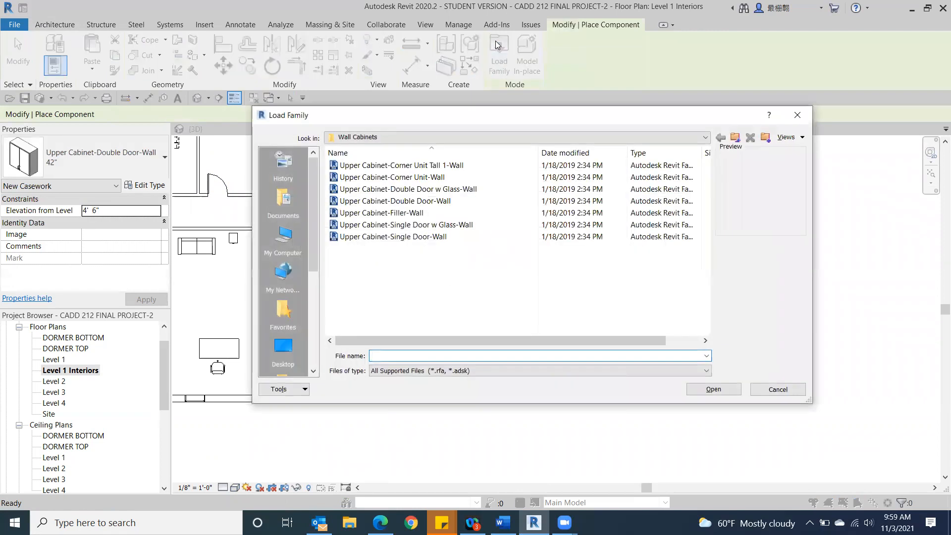
pyautogui.click(704, 138)
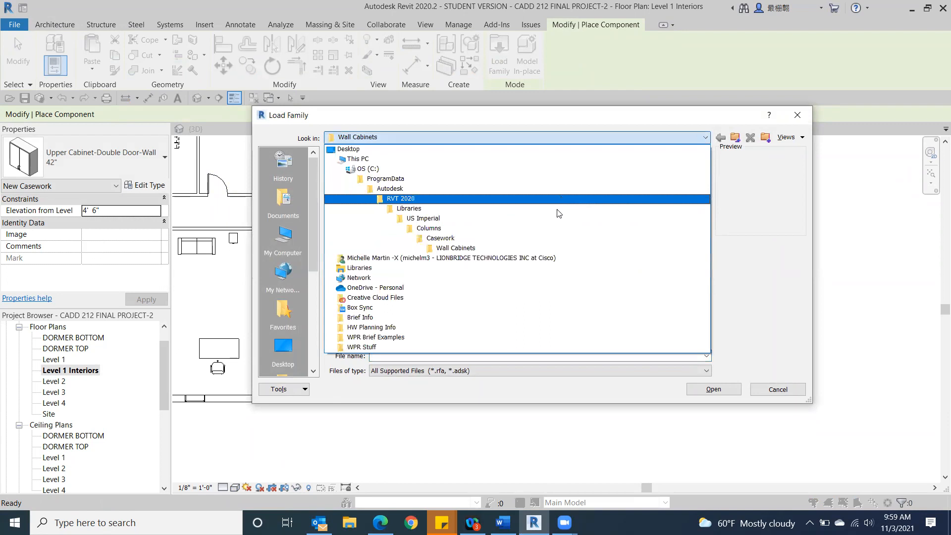
pyautogui.click(554, 218)
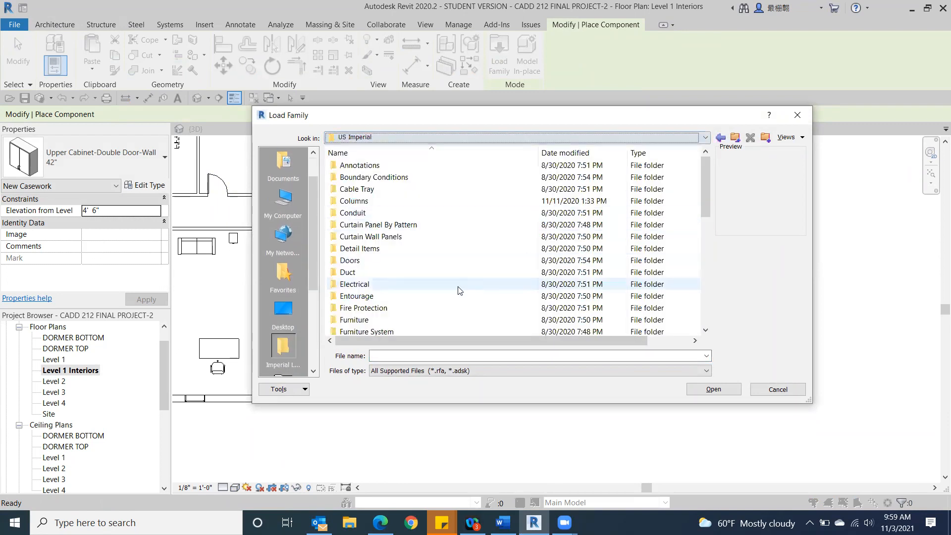
# Step: Load the Downlight - Recessed Can family from the Internal folder of the Architectural lighting library
pyautogui.scroll(-2, 456, 291)
pyautogui.doubleClick(347, 275)
pyautogui.doubleClick(393, 165)
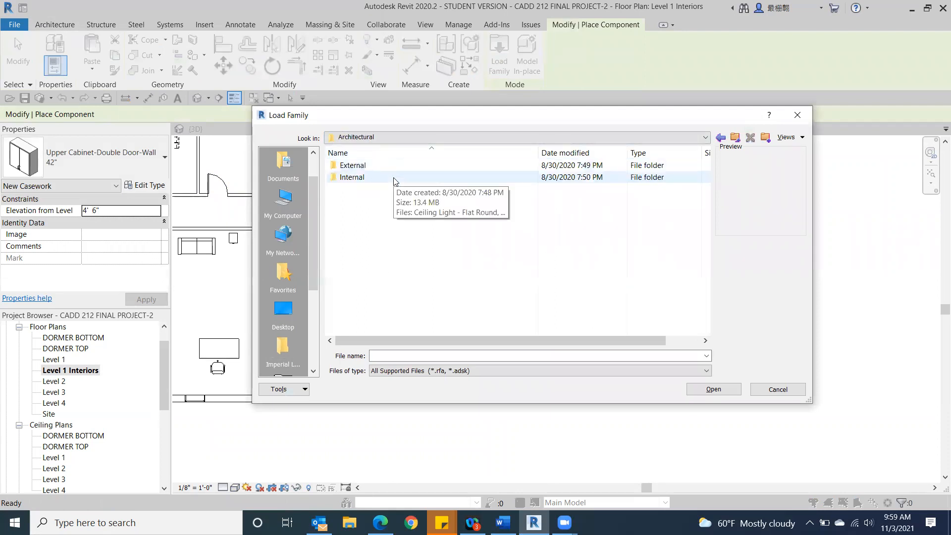
pyautogui.doubleClick(393, 177)
pyautogui.click(393, 178)
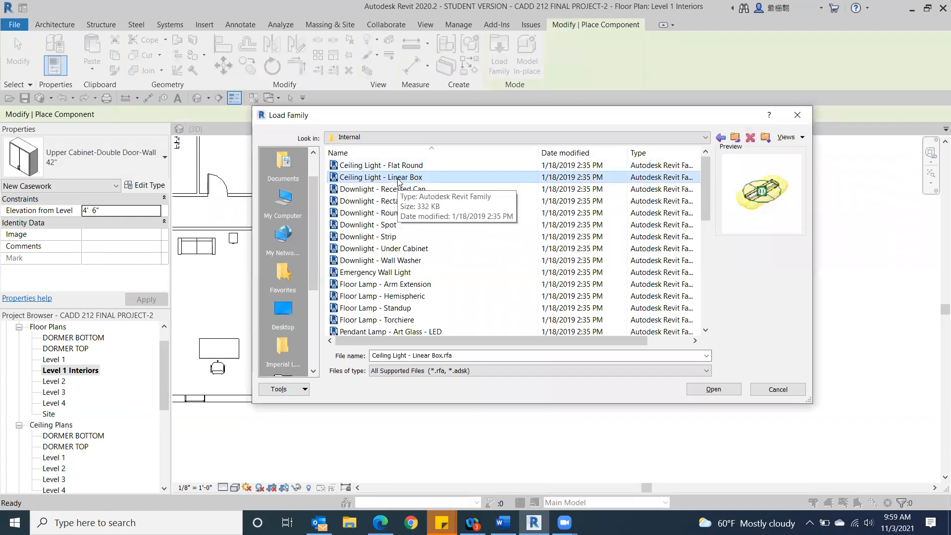
pyautogui.doubleClick(397, 189)
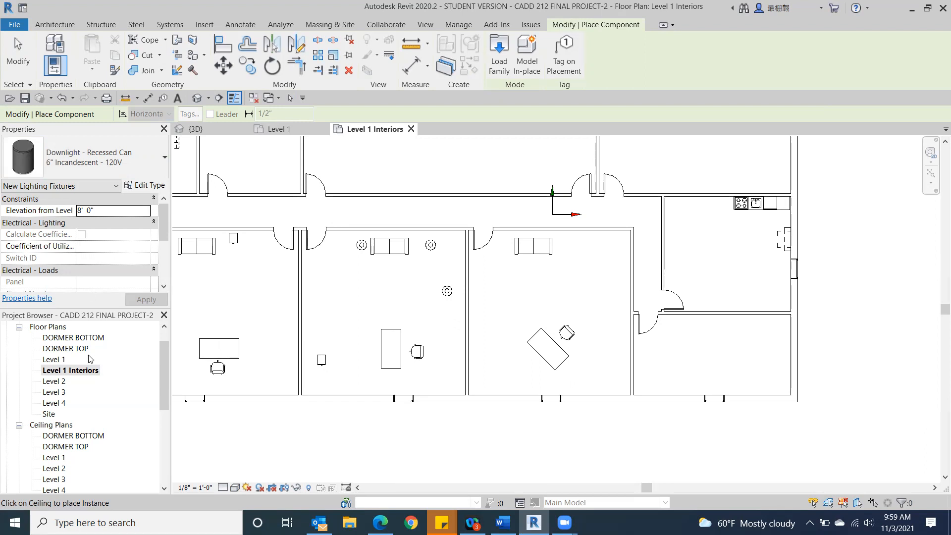
# Step: Open the Level 1 ceiling plan and choose the Downlight - Recessed Can 8" Incandescent - 277V type for placement
pyautogui.doubleClick(52, 457)
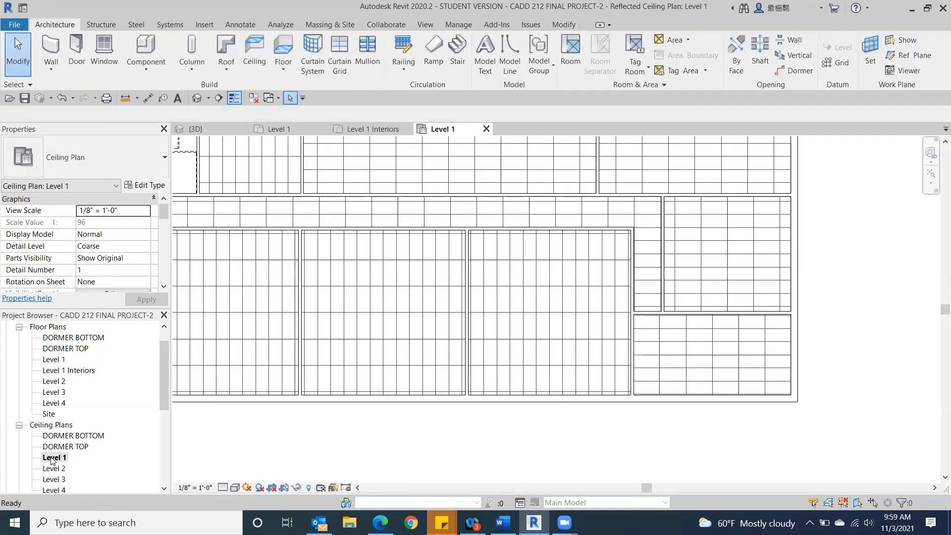
pyautogui.scroll(-2, 297, 381)
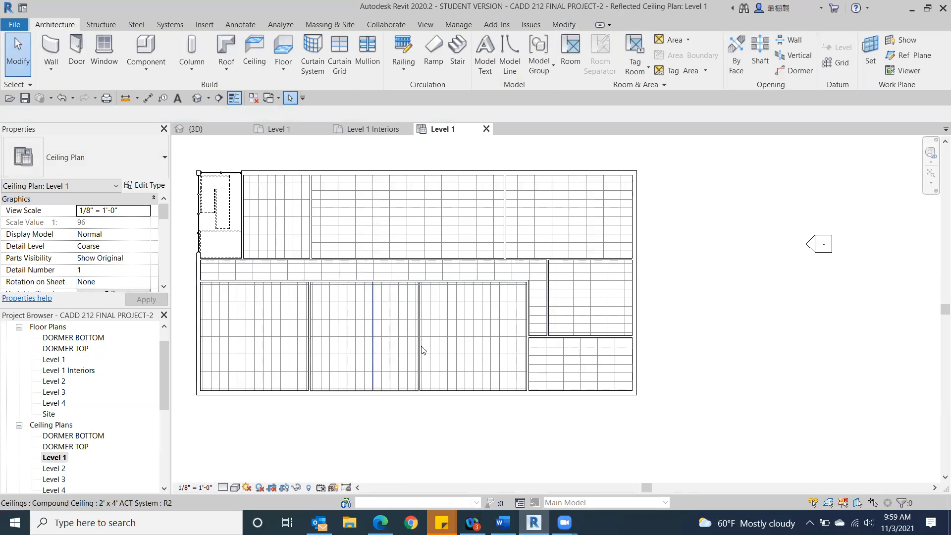
pyautogui.click(146, 45)
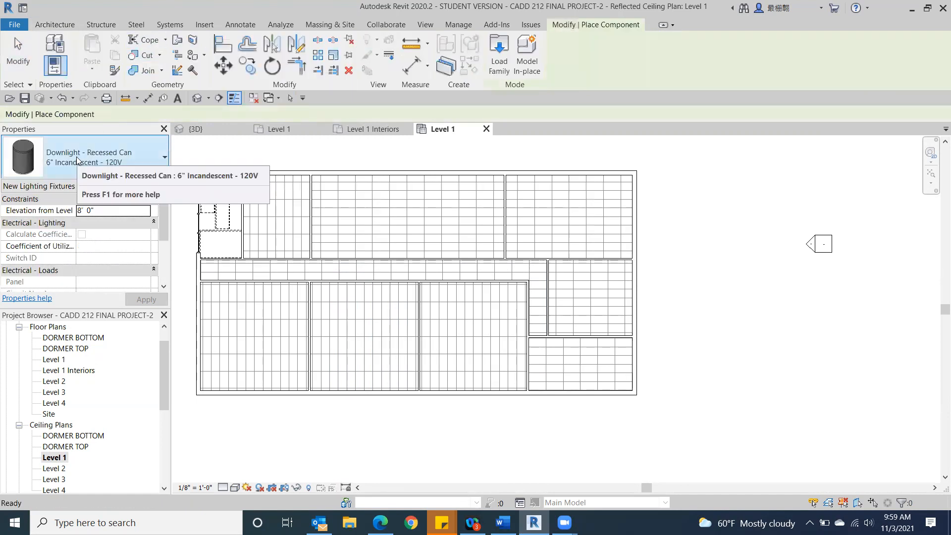
pyautogui.click(91, 155)
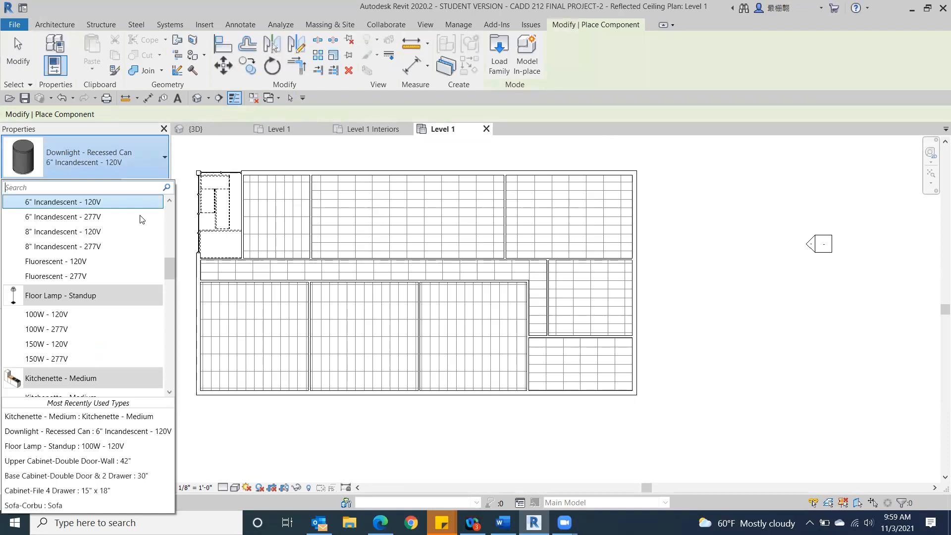
pyautogui.click(59, 246)
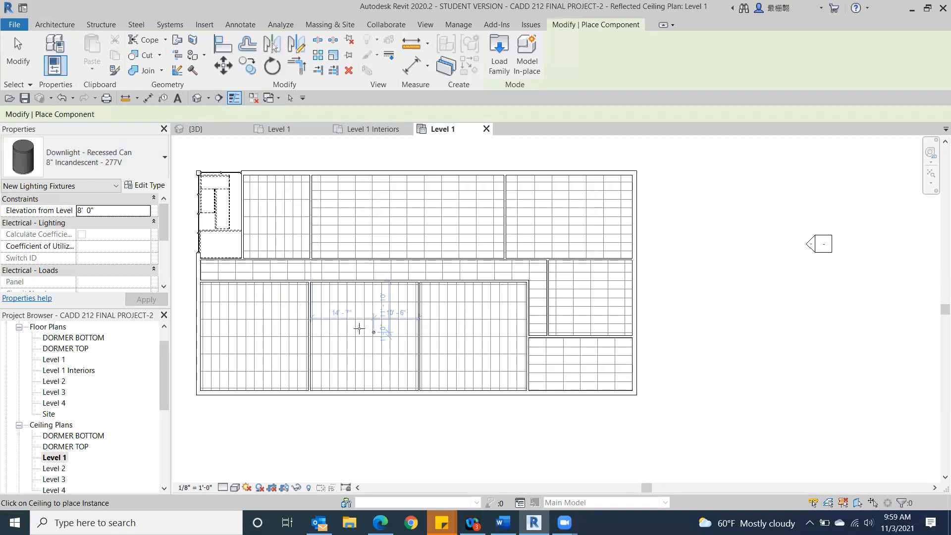
# Step: Place nine recessed can downlights in a three-by-three layout on the ceiling of the middle room along the south side
pyautogui.scroll(3, 336, 322)
pyautogui.scroll(2, 335, 322)
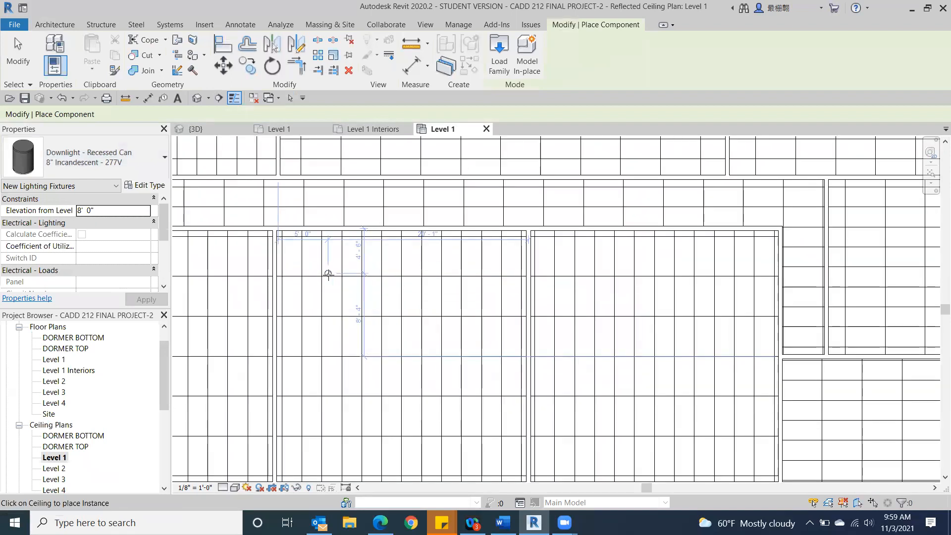
pyautogui.click(322, 278)
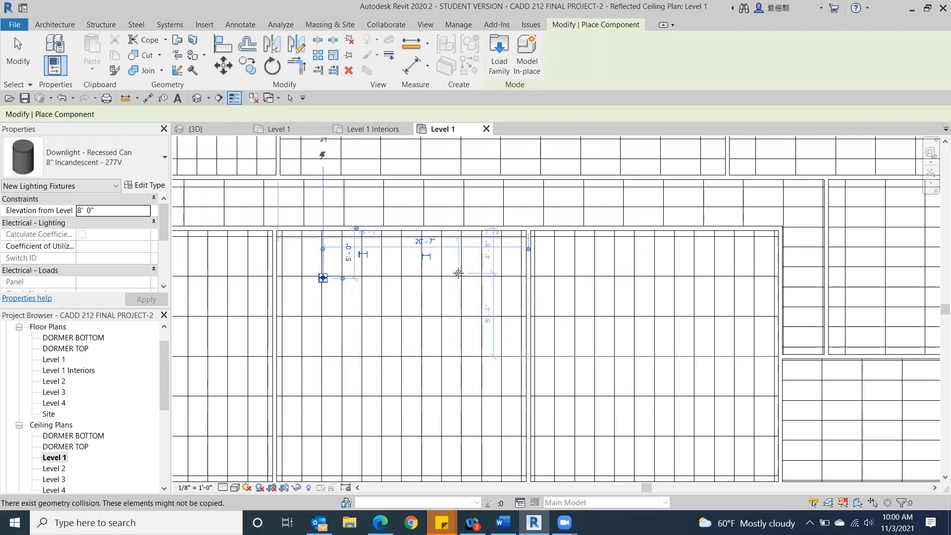
pyautogui.click(458, 278)
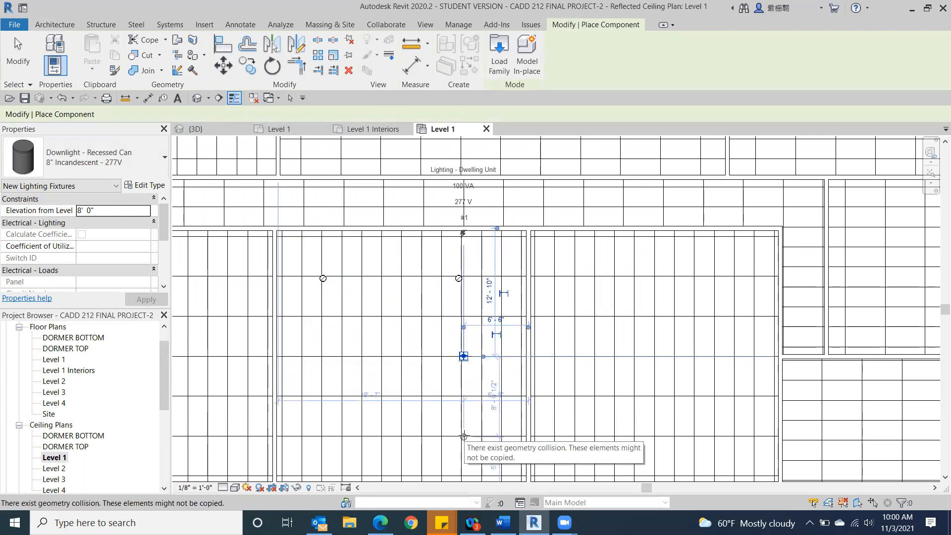
pyautogui.click(463, 357)
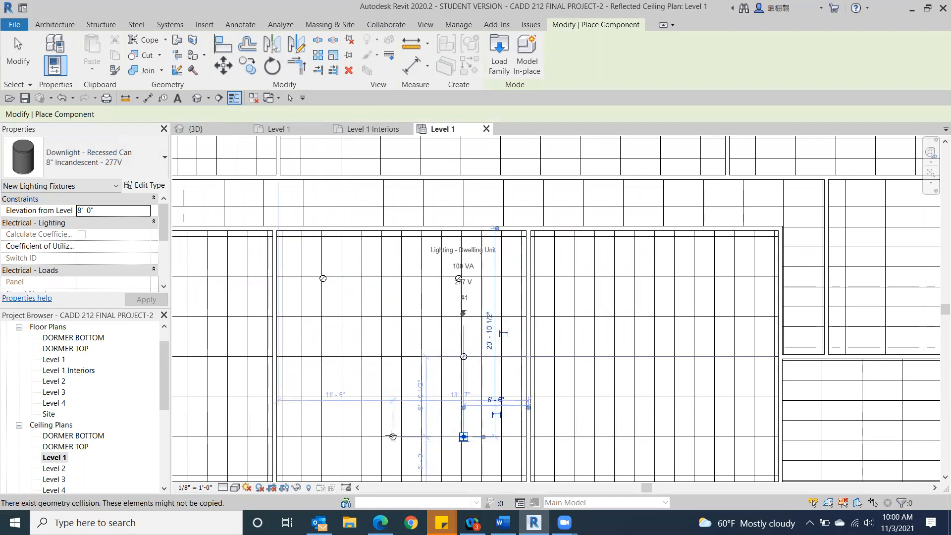
pyautogui.click(463, 437)
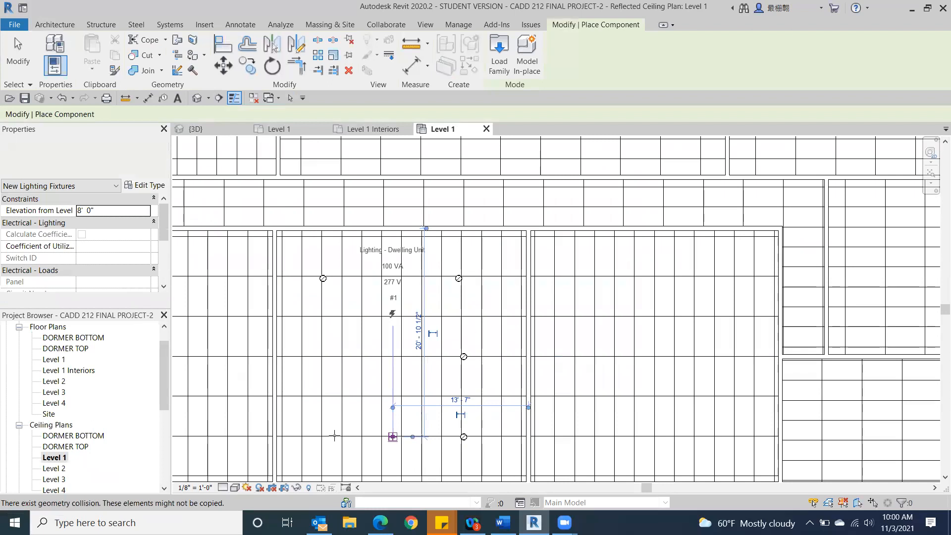
pyautogui.click(392, 437)
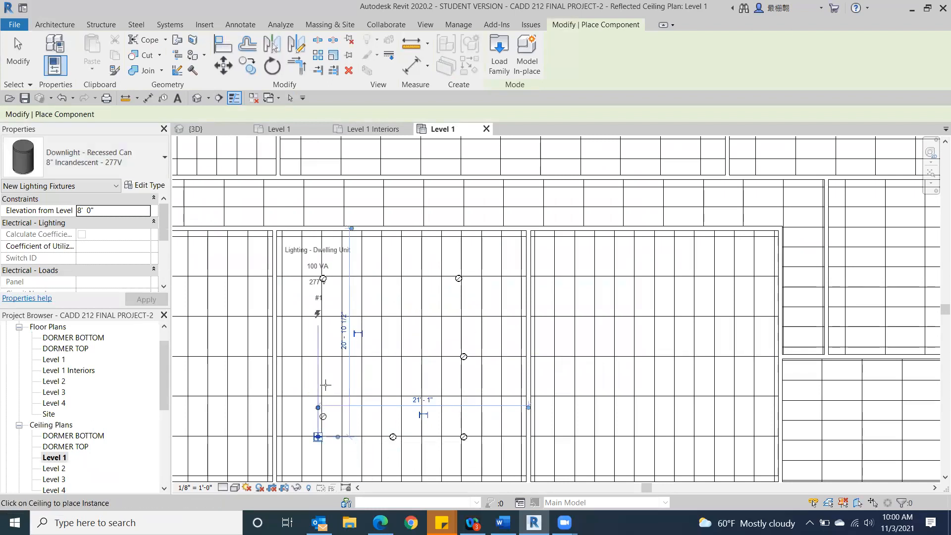
pyautogui.click(317, 437)
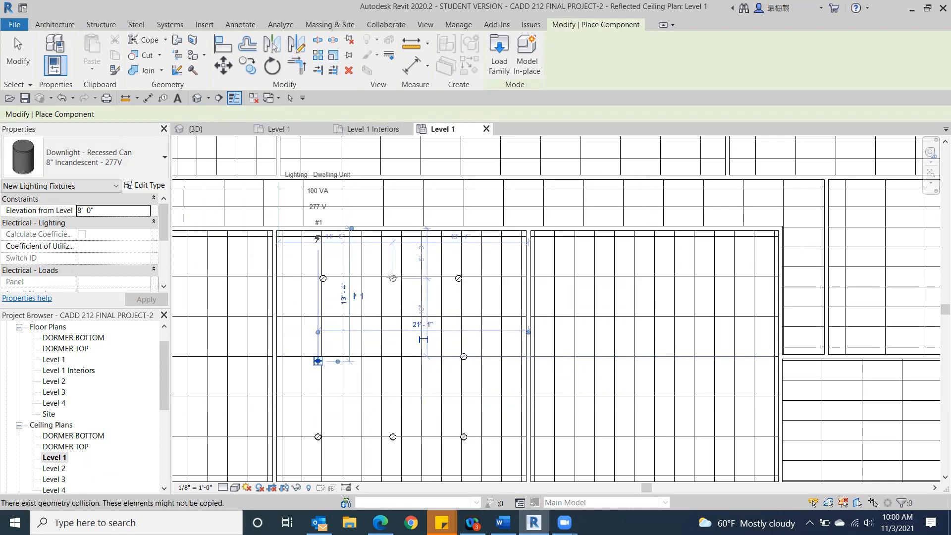
pyautogui.click(317, 361)
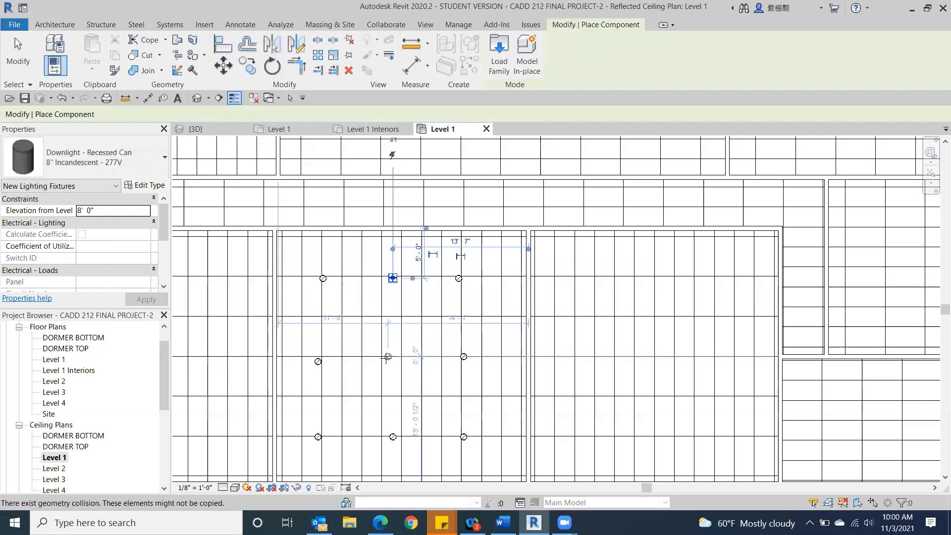
pyautogui.click(393, 278)
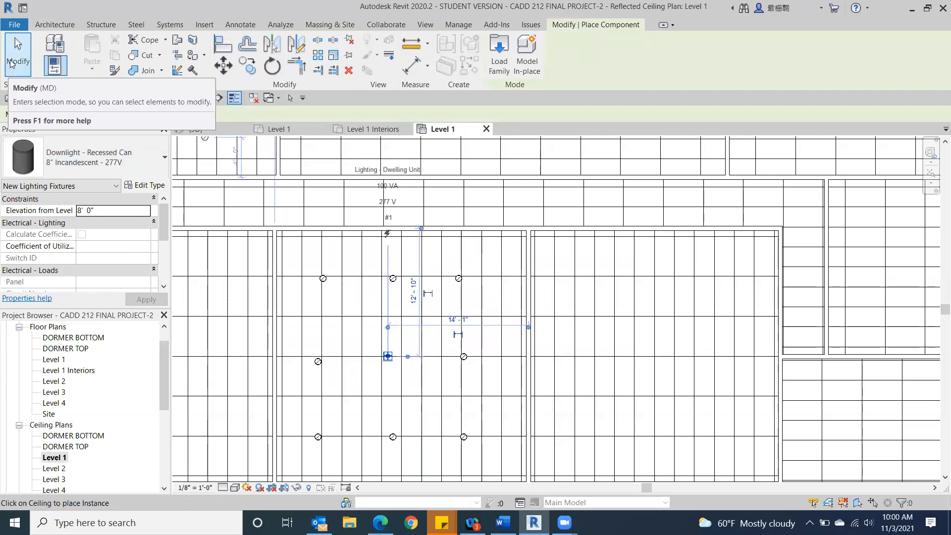
pyautogui.click(12, 59)
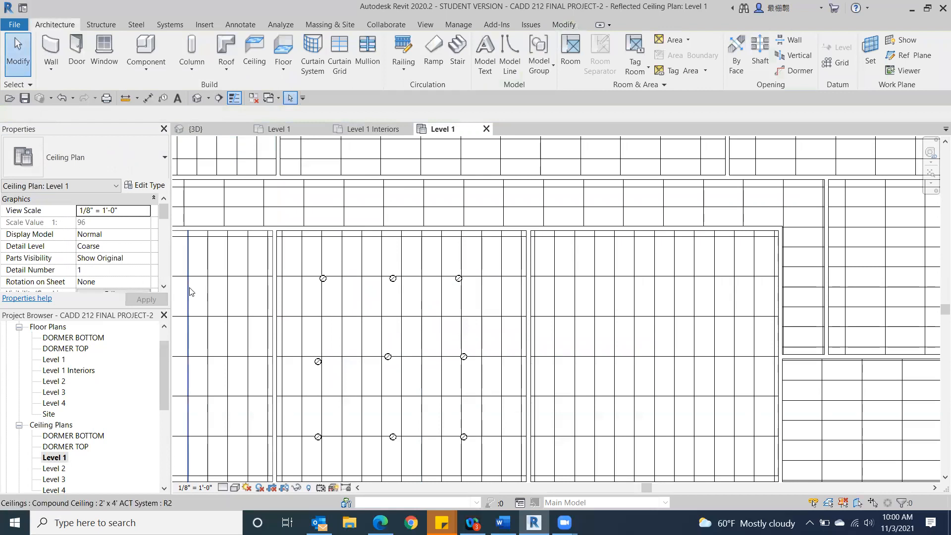
# Step: Open the Level 1 floor plan and examine which kitchen equipment and cabinets it displays, checking the category of the kitchenette
pyautogui.scroll(-4, 191, 291)
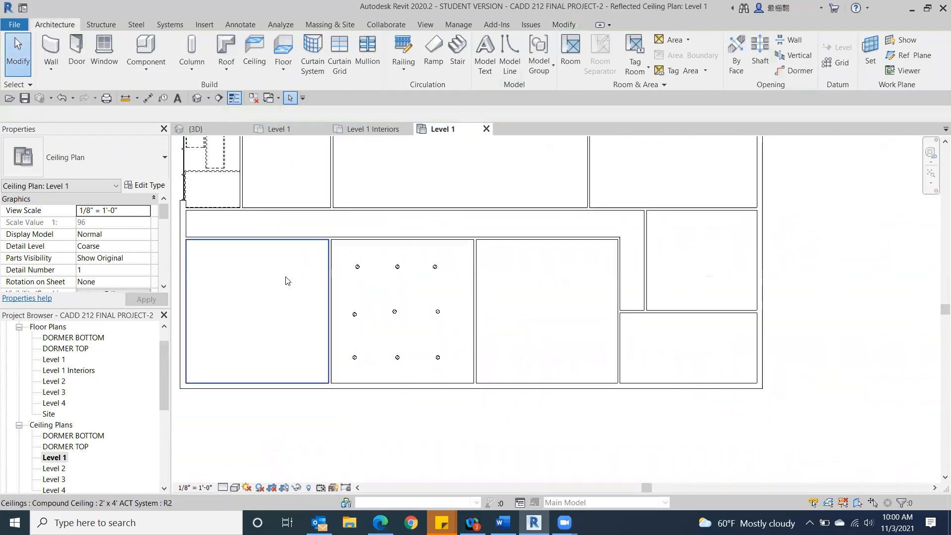
pyautogui.doubleClick(53, 360)
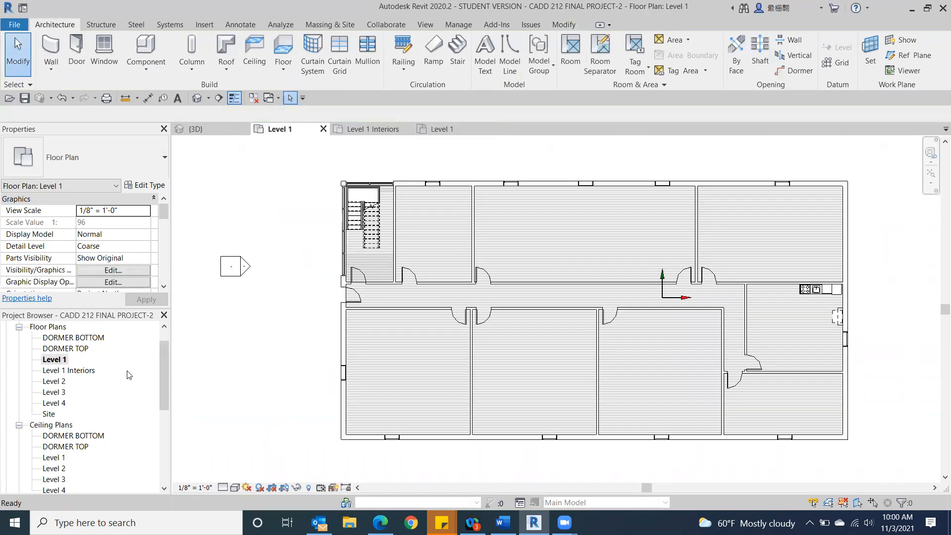
pyautogui.scroll(-2, 385, 443)
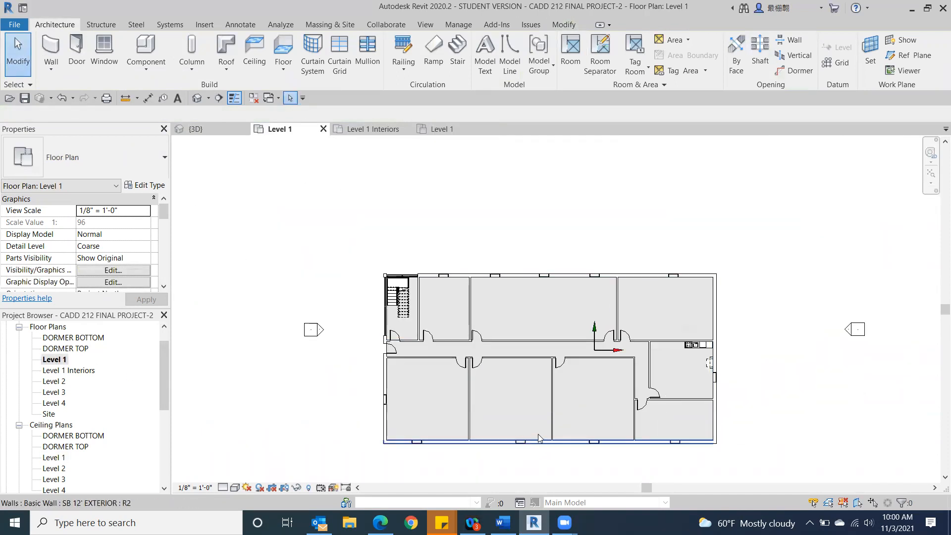
pyautogui.scroll(2, 539, 436)
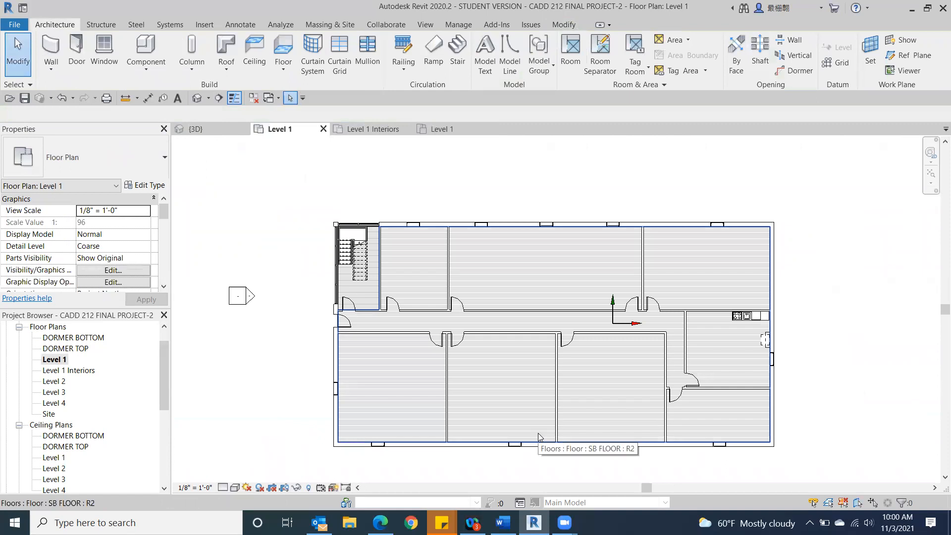
pyautogui.scroll(1, 538, 436)
pyautogui.moveTo(589, 375); pyautogui.dragTo(369, 324, button='middle')
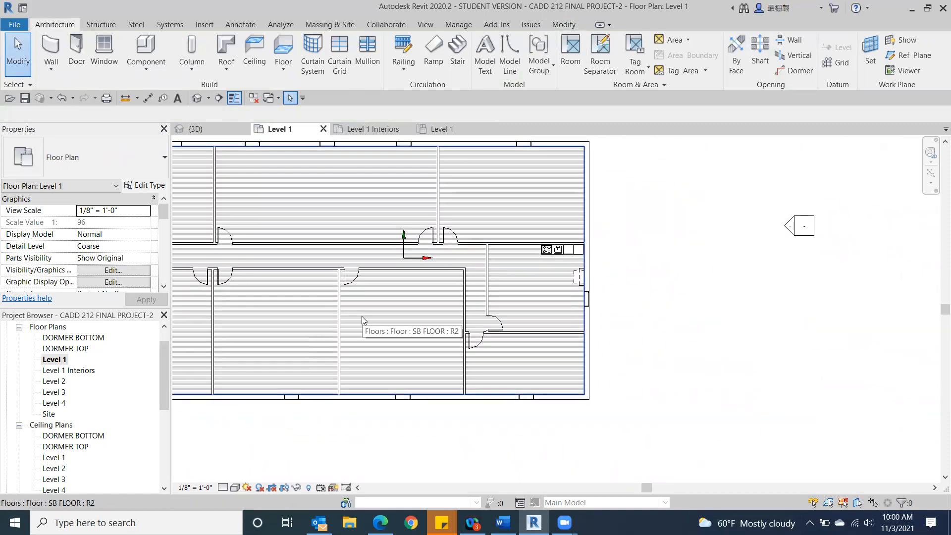
pyautogui.scroll(1, 560, 261)
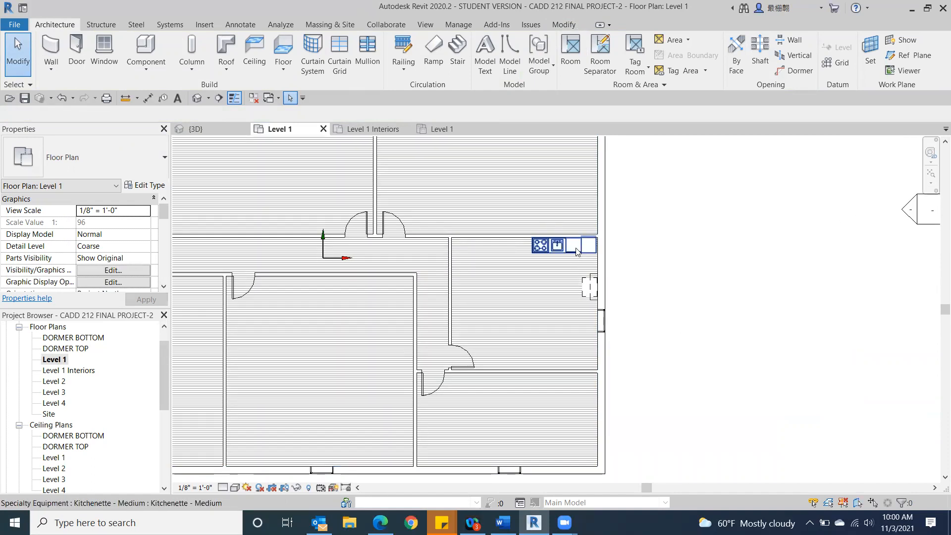
pyautogui.click(577, 251)
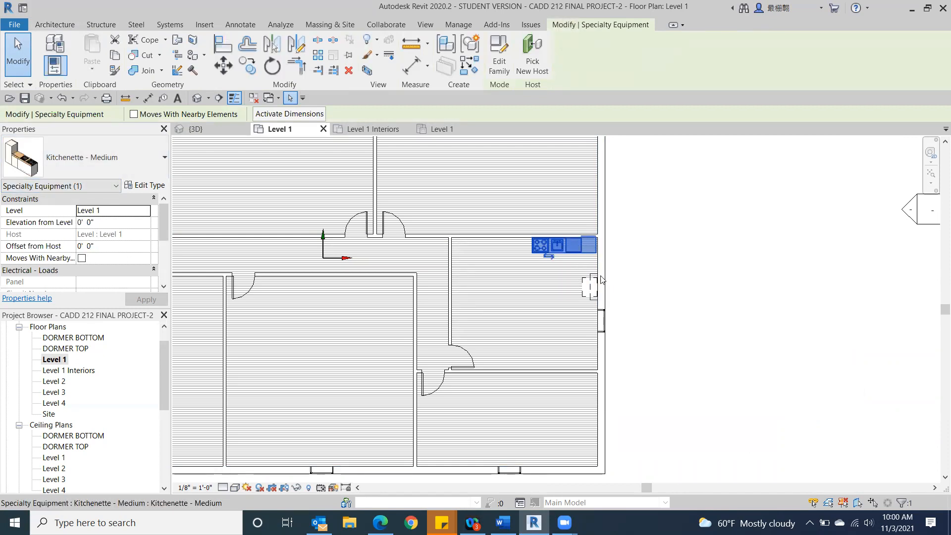
pyautogui.scroll(-3, 711, 287)
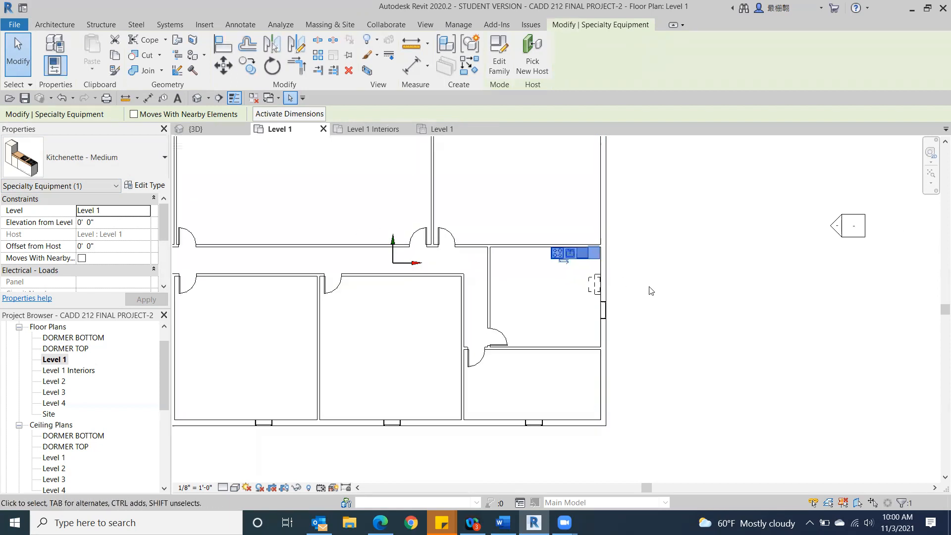
pyautogui.click(713, 340)
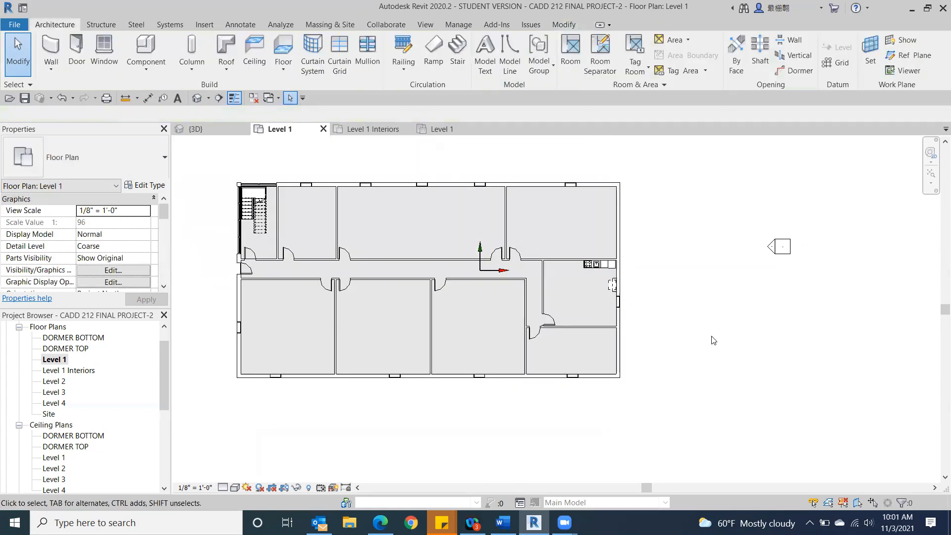
# Step: Hide the Casework and Specialty Equipment categories in the Level 1 floor plan
pyautogui.press('v')
pyautogui.press('v')
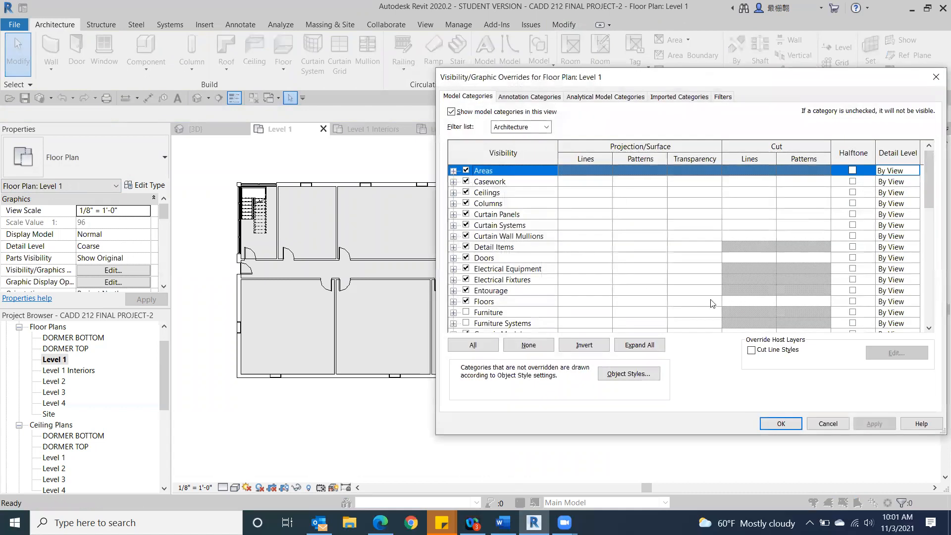
pyautogui.click(465, 181)
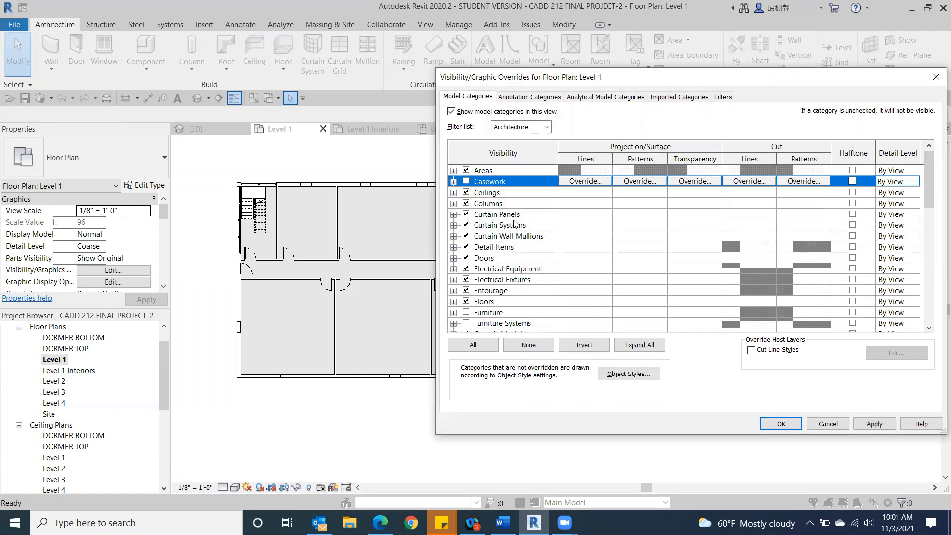
pyautogui.scroll(-4, 513, 236)
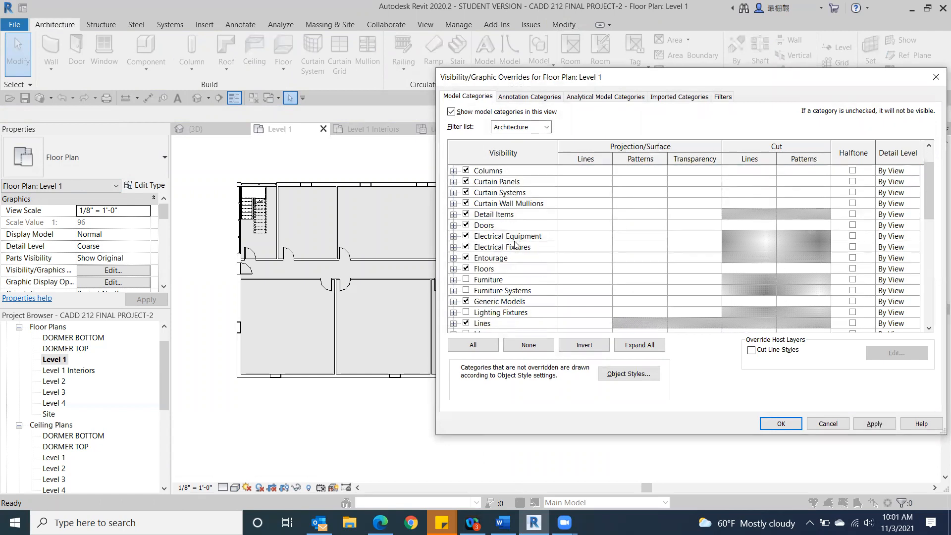
pyautogui.scroll(-5, 515, 244)
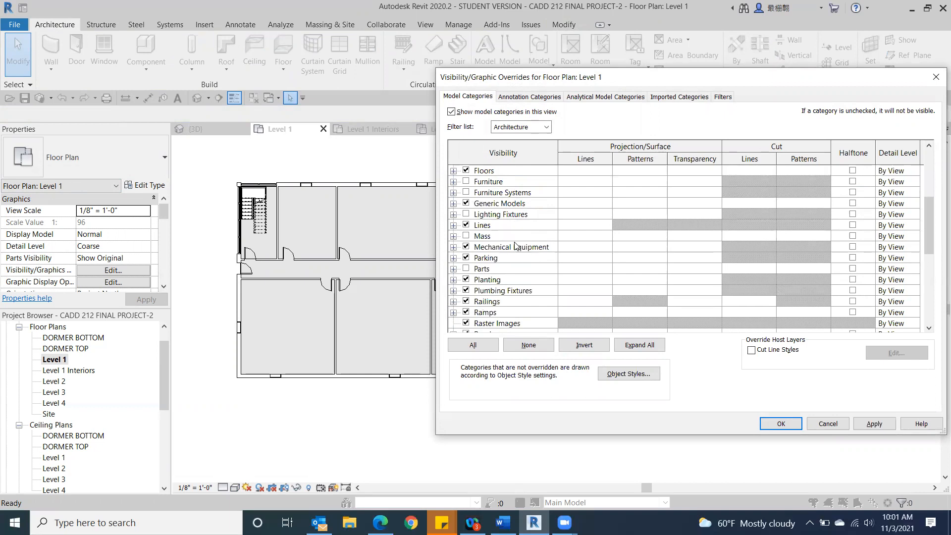
pyautogui.scroll(-3, 515, 245)
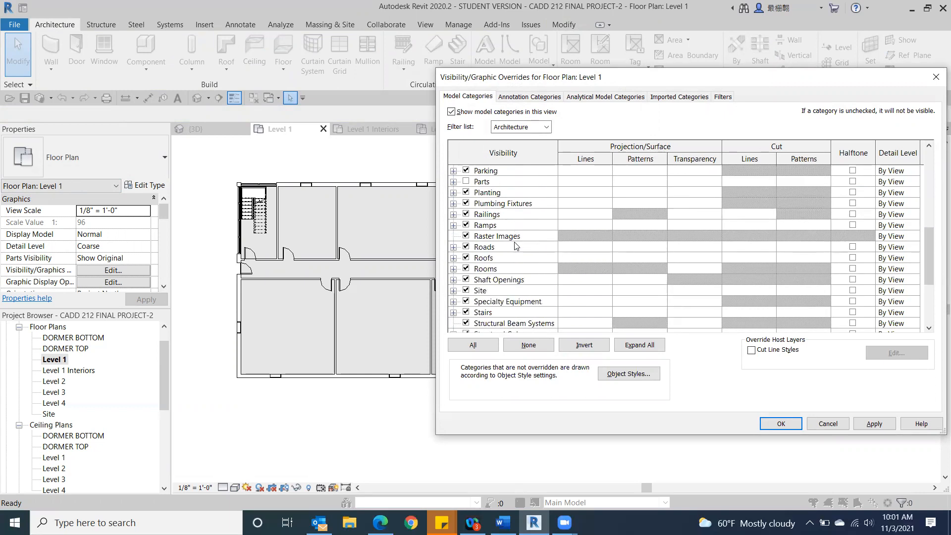
pyautogui.click(465, 302)
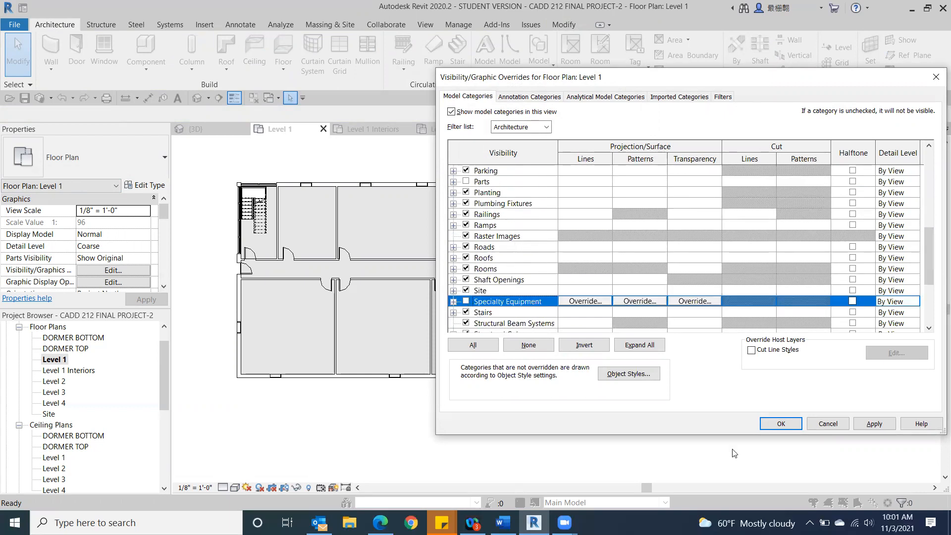
pyautogui.click(787, 425)
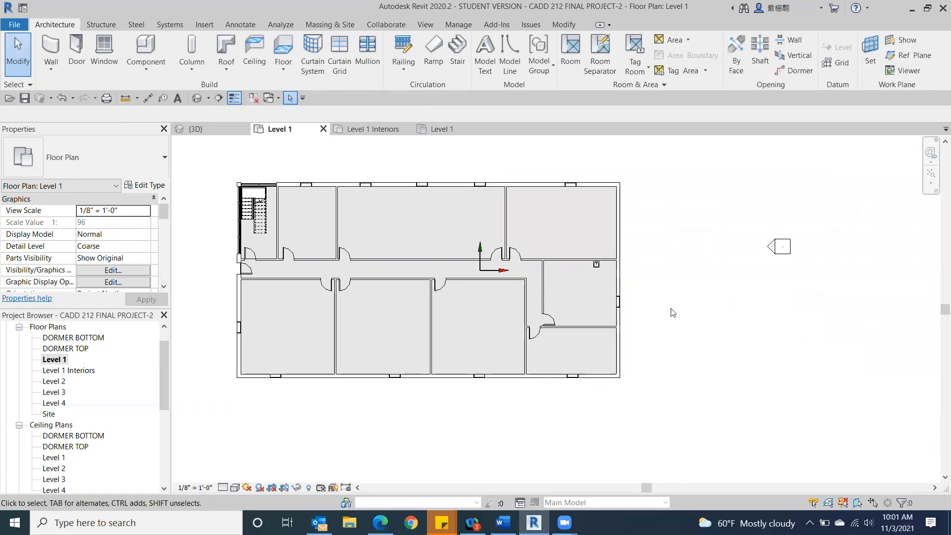
# Step: Check the category of the remaining kitchen sink and hide Plumbing Fixtures in the Level 1 floor plan
pyautogui.scroll(6, 602, 277)
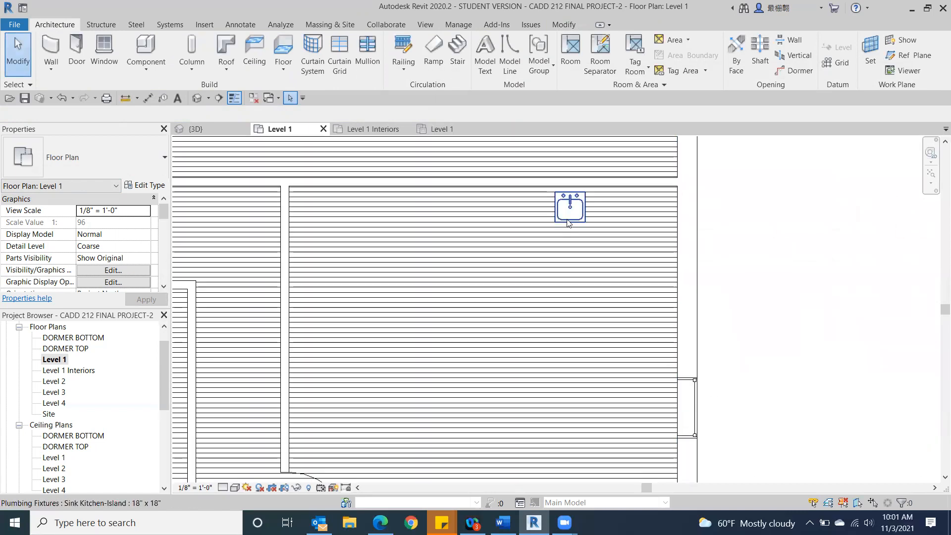
pyautogui.click(568, 223)
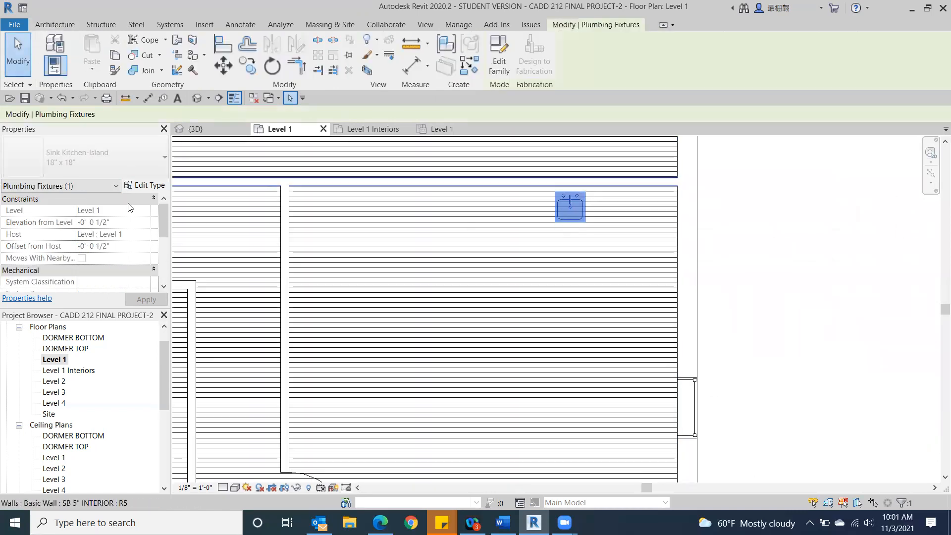
pyautogui.scroll(-2, 885, 330)
pyautogui.press('Escape')
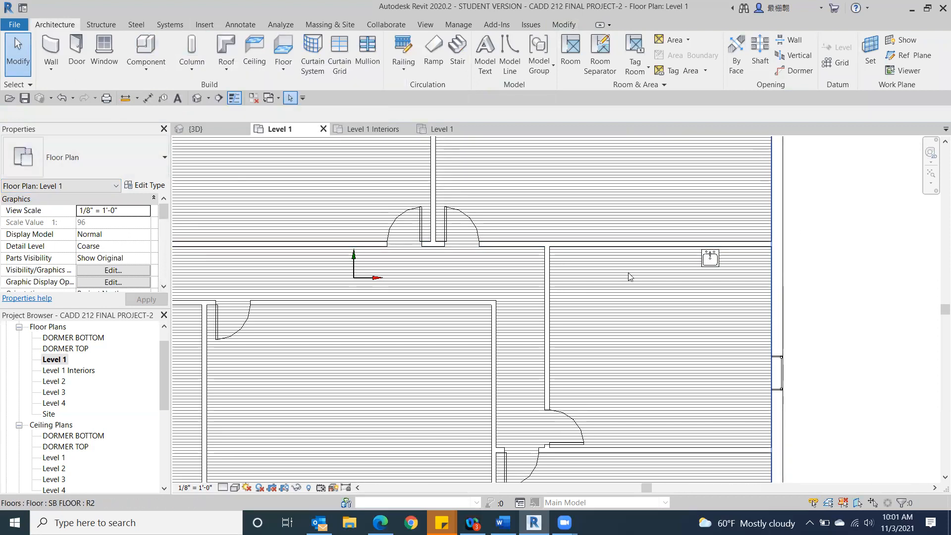
pyautogui.press('v')
pyautogui.press('g')
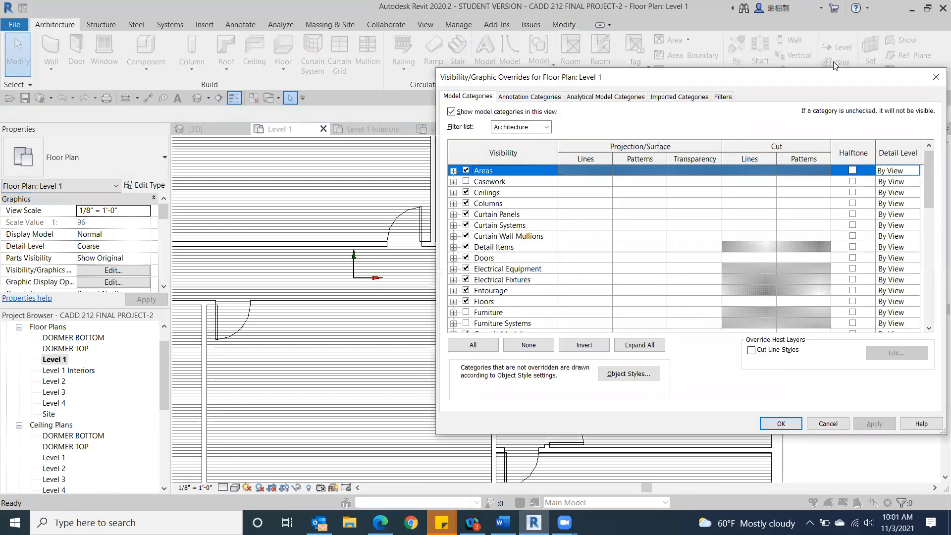
pyautogui.scroll(-3, 488, 301)
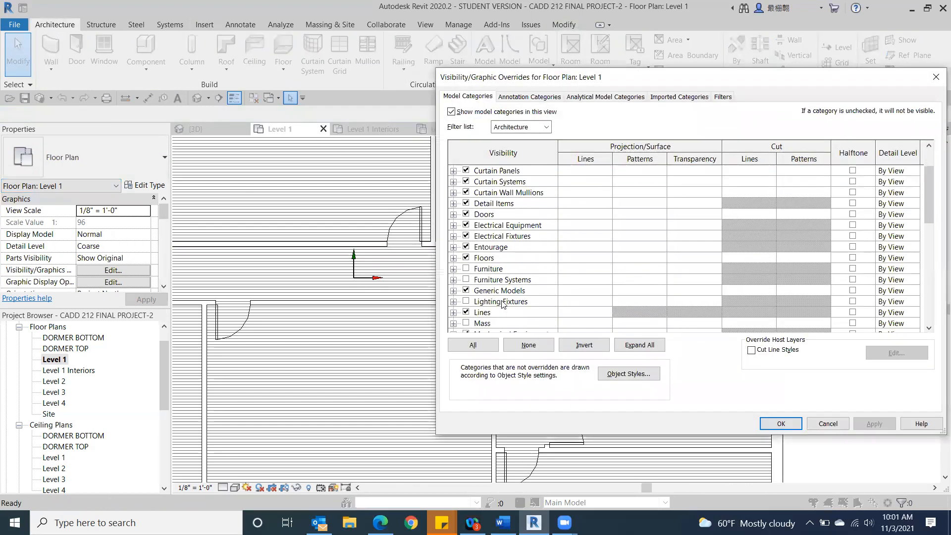
pyautogui.scroll(-1, 495, 305)
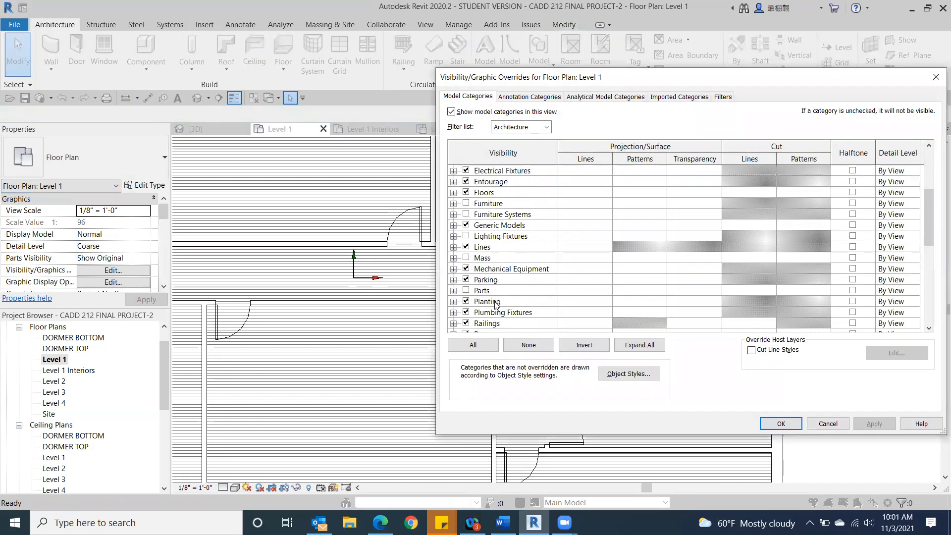
pyautogui.click(465, 312)
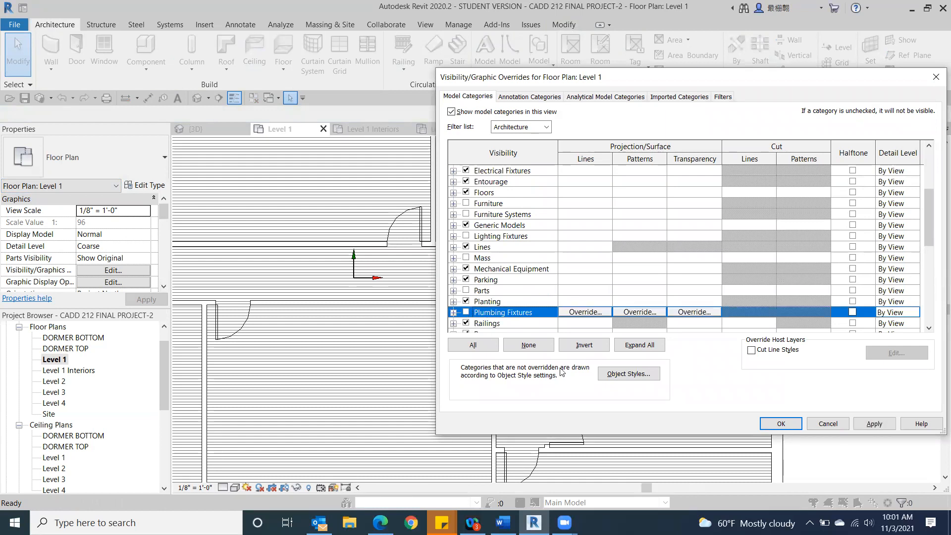
pyautogui.click(777, 425)
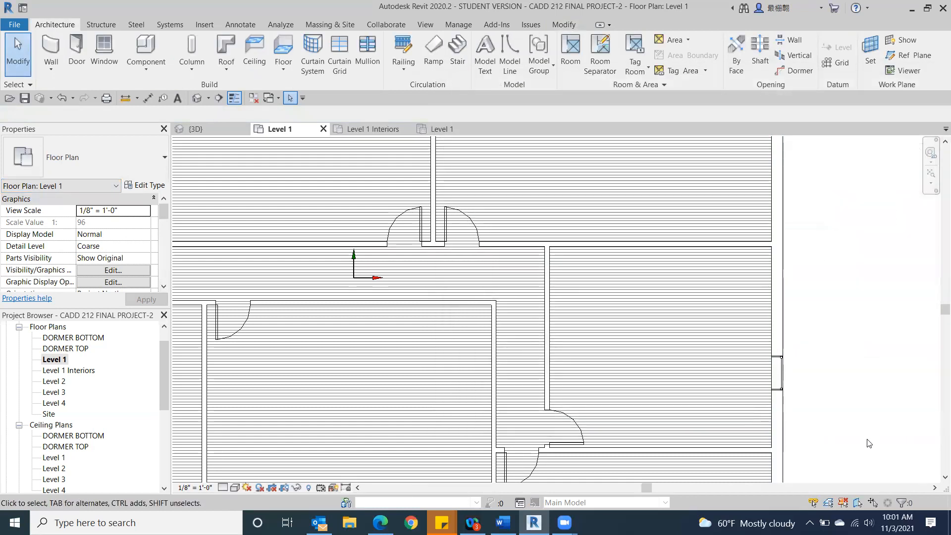
# Step: Review the whole Level 1 floor plan and open the Level 1 Interiors plan to compare its furniture and kitchen
pyautogui.scroll(-2, 869, 443)
pyautogui.moveTo(862, 437); pyautogui.dragTo(875, 373, button='middle')
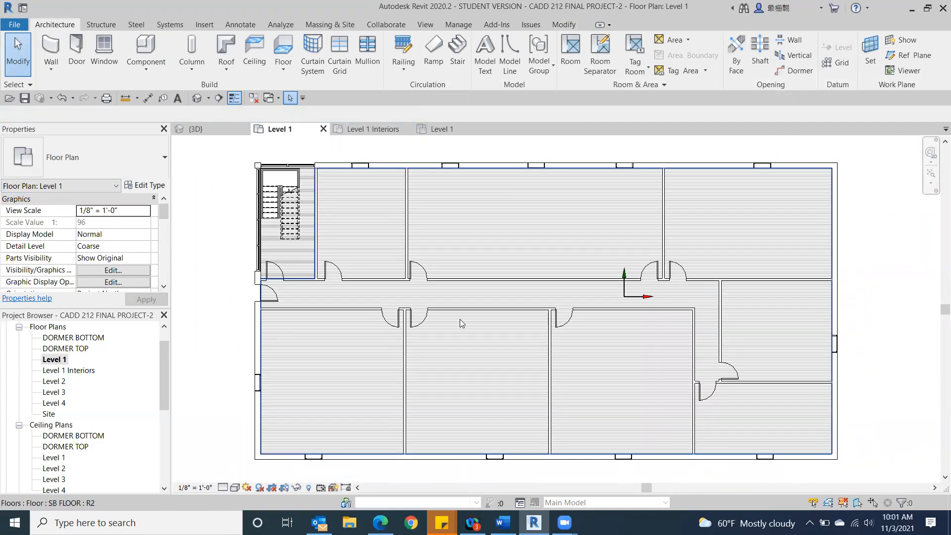
pyautogui.doubleClick(89, 371)
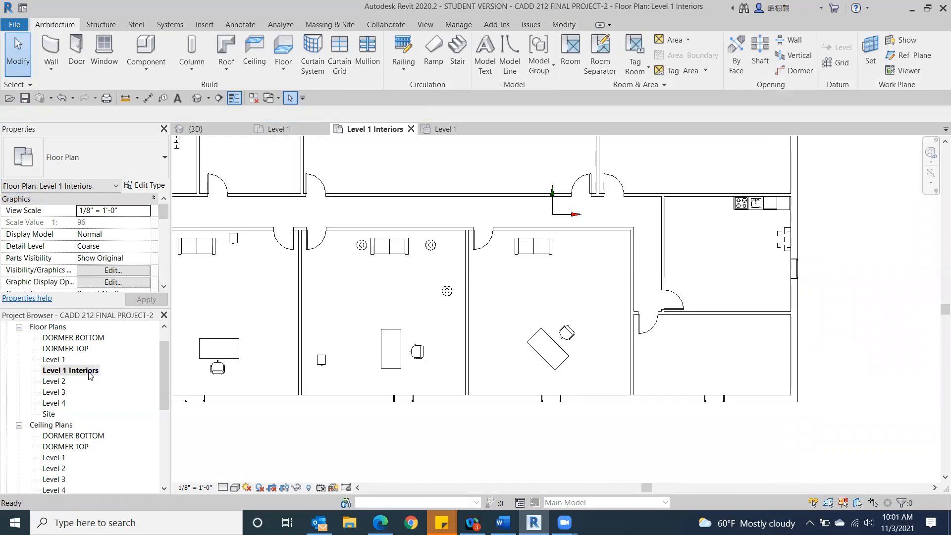
pyautogui.scroll(-4, 510, 352)
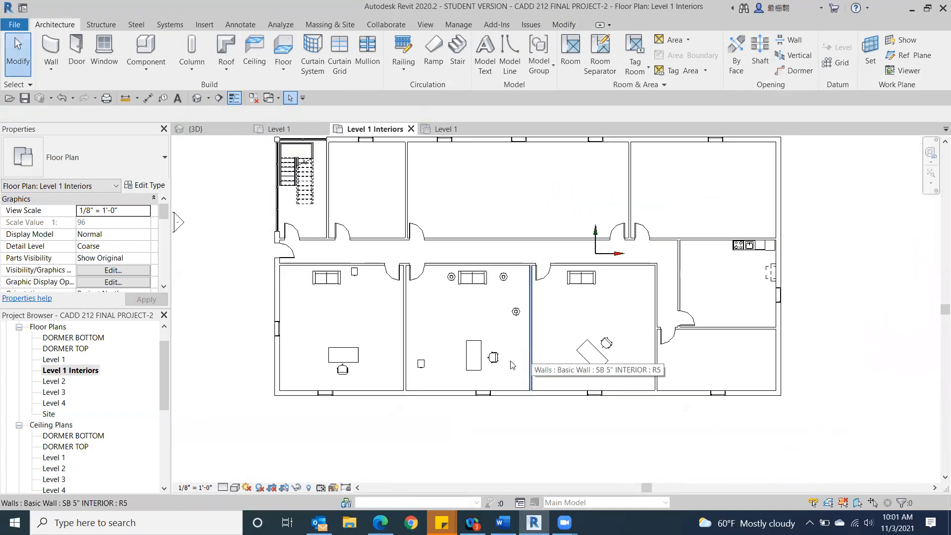
# Step: Switch to the class outline in Word to check the remaining topics, and return to the Level 1 Interiors plan in Revit
pyautogui.click(502, 522)
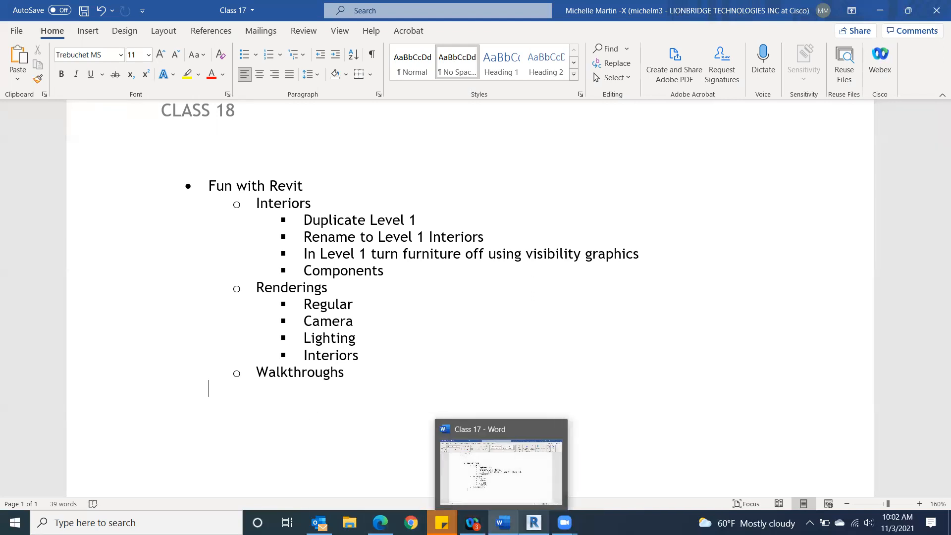
pyautogui.click(534, 522)
pyautogui.scroll(-2, 357, 417)
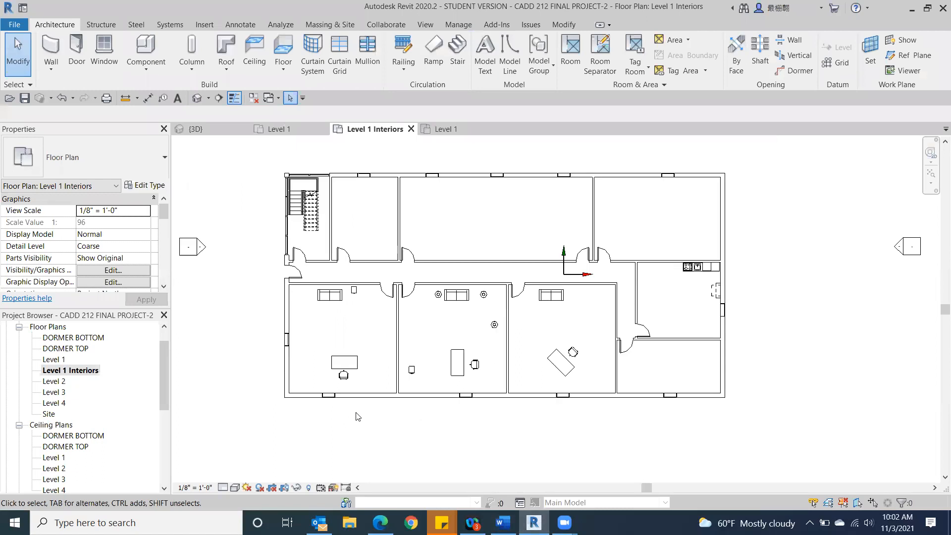
pyautogui.moveTo(357, 417); pyautogui.dragTo(361, 380, button='middle')
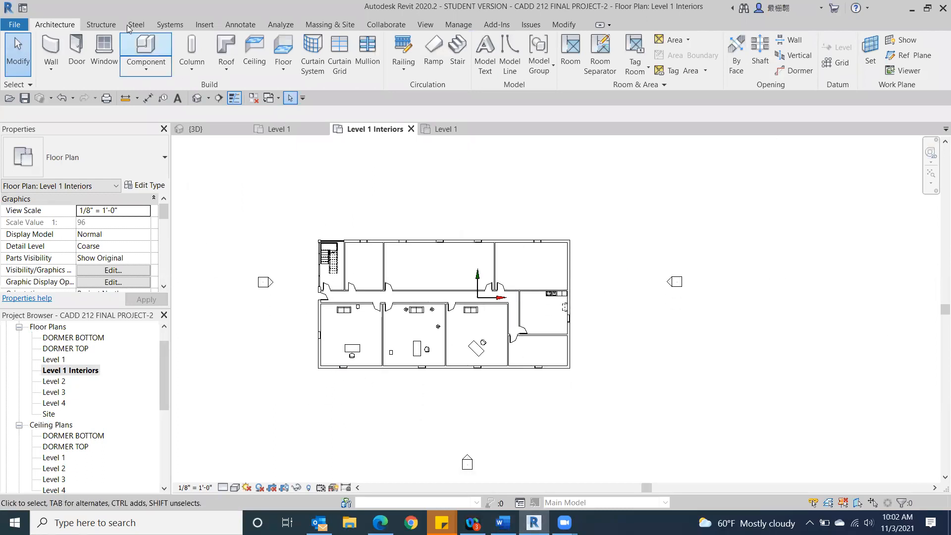
# Step: Open the default 3D view and frame the whole building from above its back-left corner, facing the glazed stairwell
pyautogui.click(195, 99)
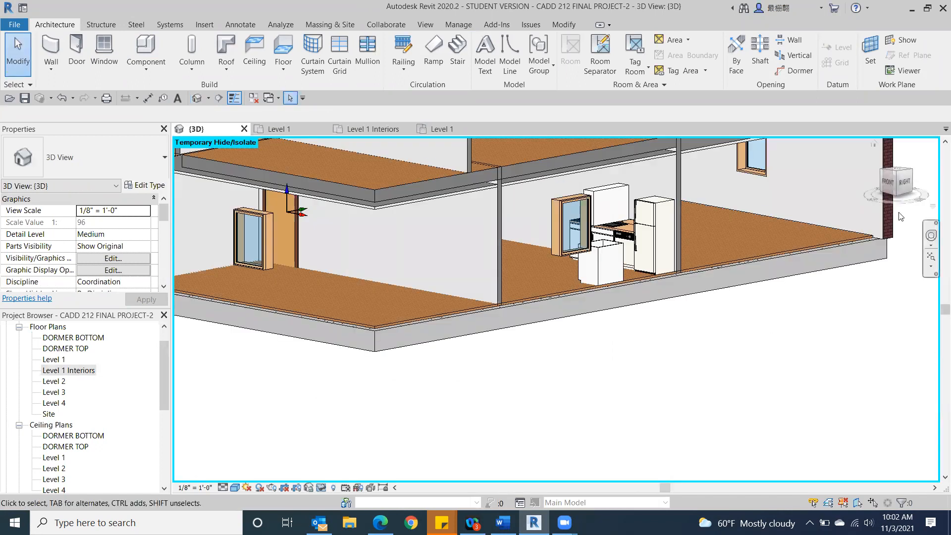
pyautogui.click(896, 174)
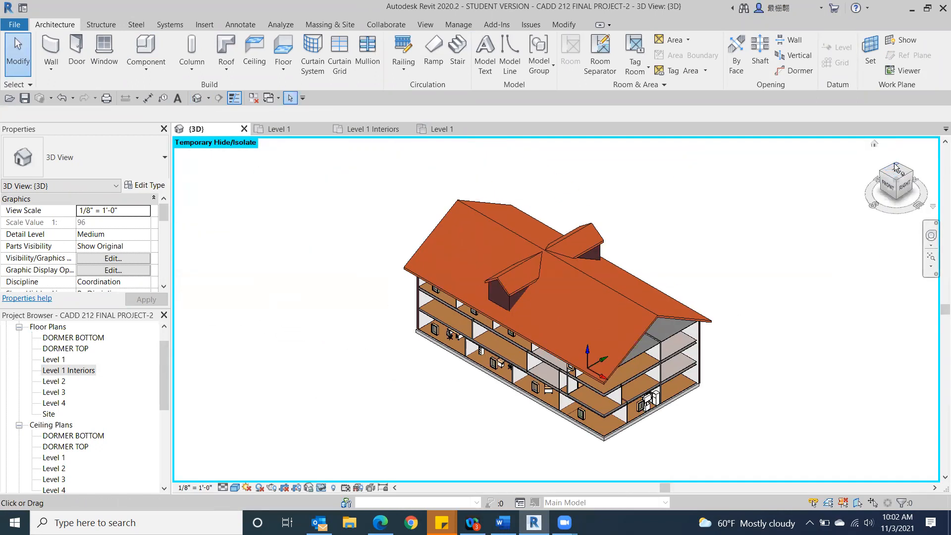
pyautogui.click(894, 165)
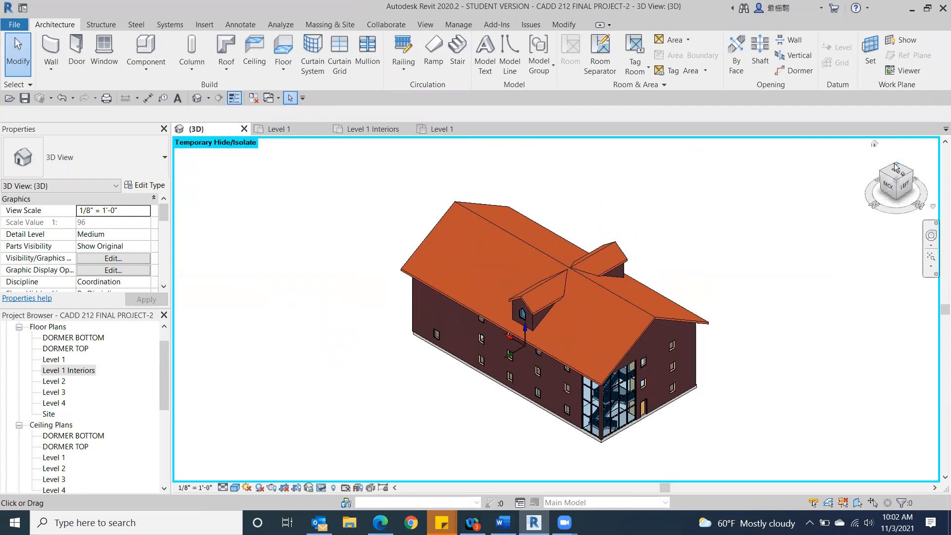
pyautogui.click(884, 186)
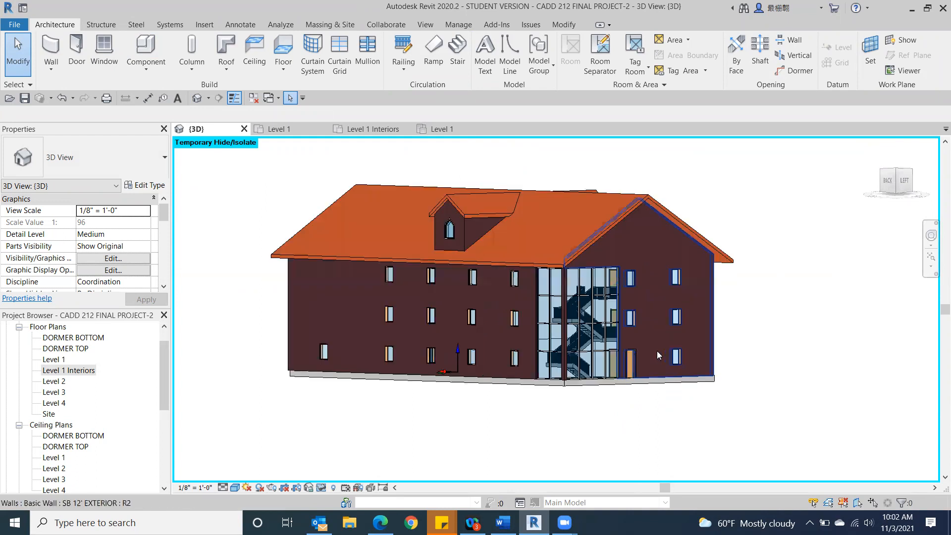
pyautogui.scroll(2, 665, 374)
pyautogui.moveTo(666, 373); pyautogui.dragTo(738, 357, button='middle')
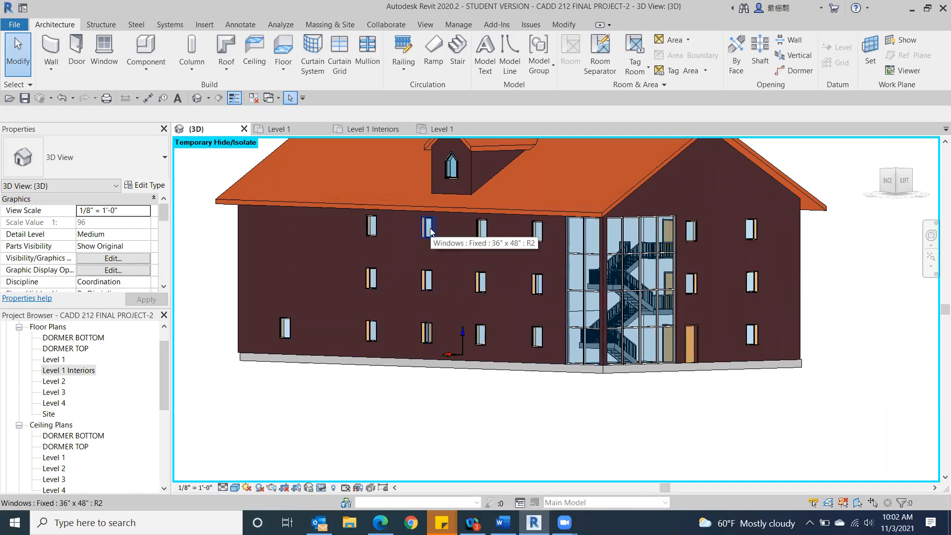
pyautogui.scroll(-1, 754, 342)
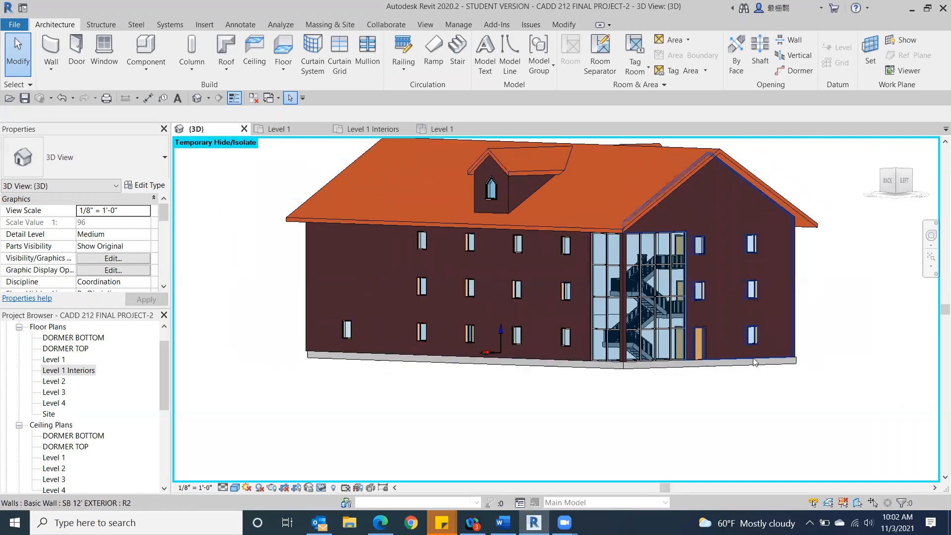
pyautogui.moveTo(900, 182); pyautogui.dragTo(897, 194)
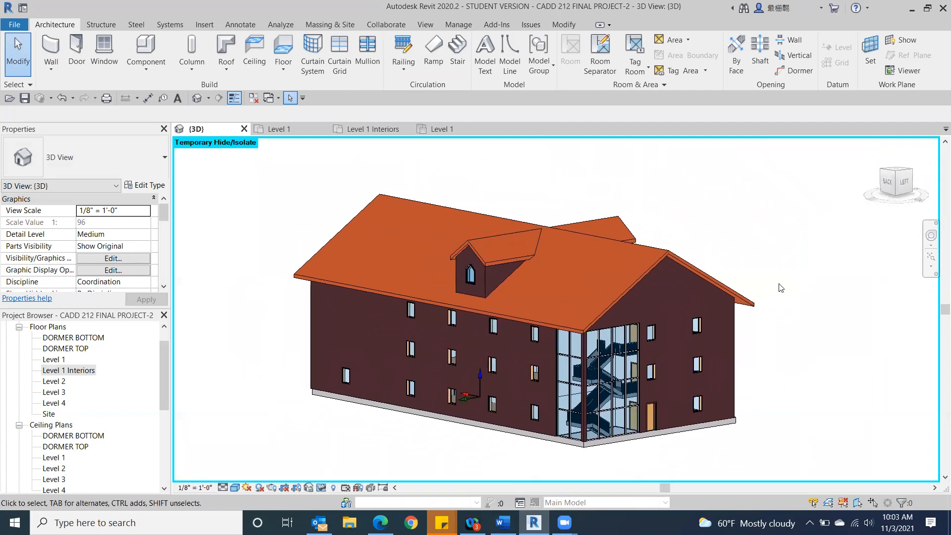
pyautogui.scroll(3, 788, 282)
pyautogui.moveTo(796, 275); pyautogui.dragTo(891, 260, button='middle')
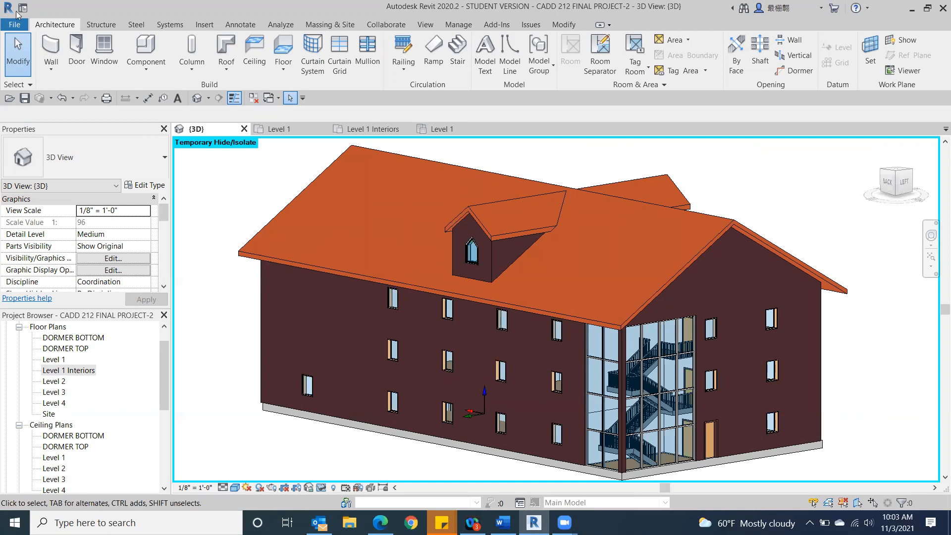
# Step: Render the 3D view at Draft quality and Screen resolution with the Exterior: Sun only lighting scheme
pyautogui.click(424, 25)
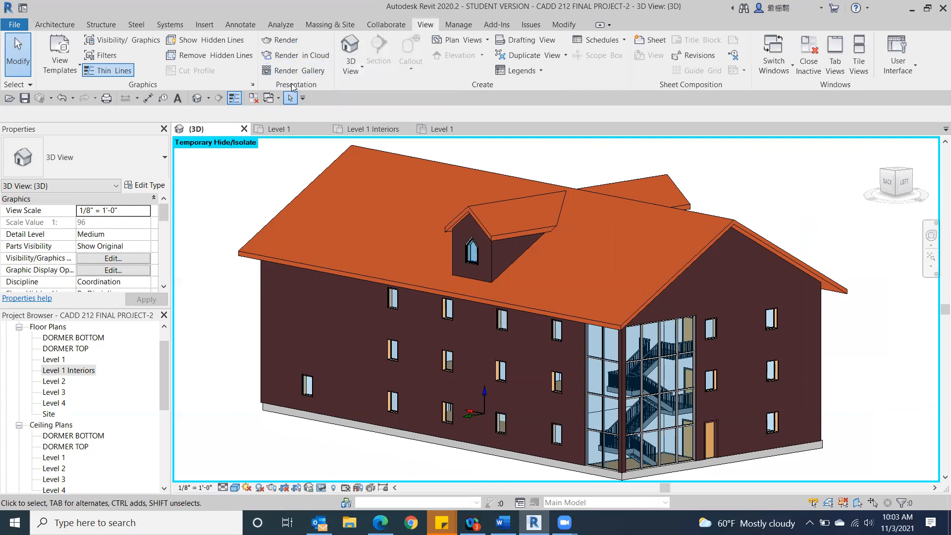
pyautogui.click(288, 41)
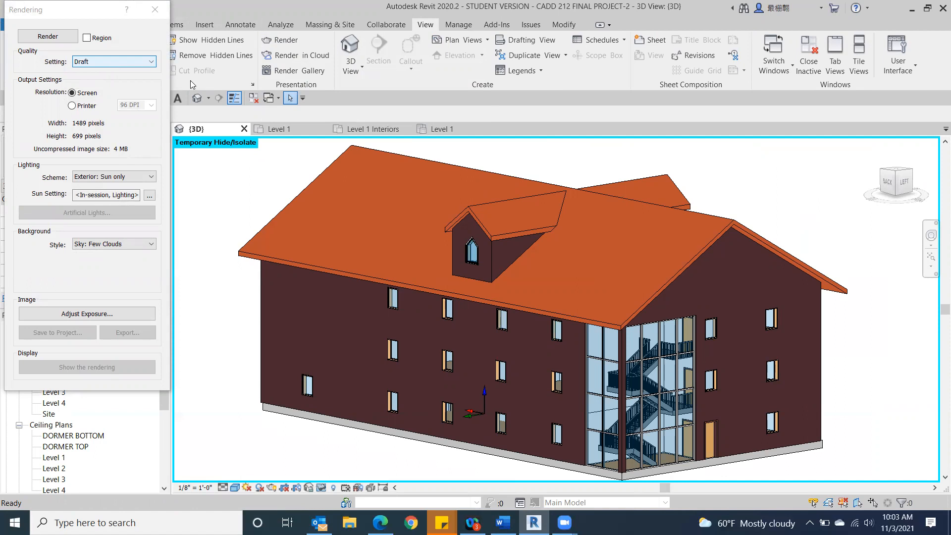
pyautogui.click(138, 61)
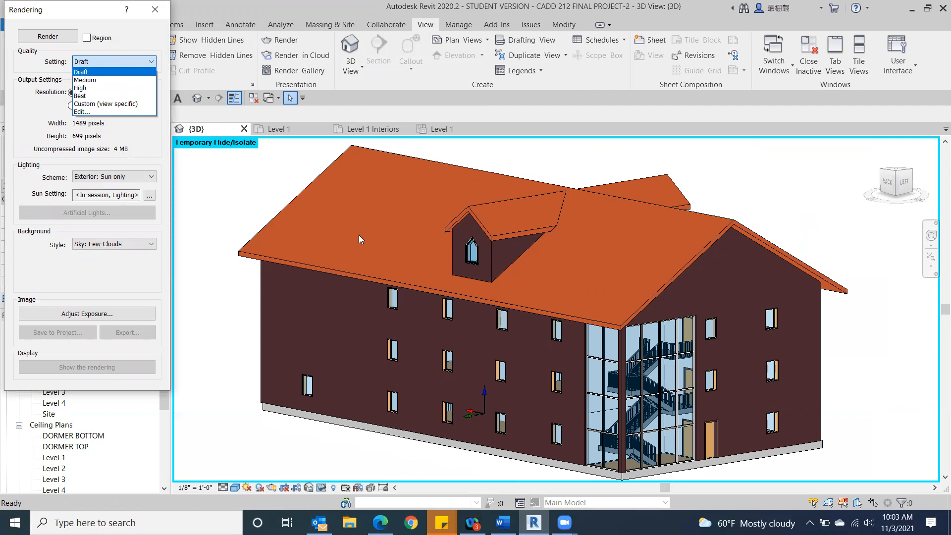
pyautogui.click(146, 44)
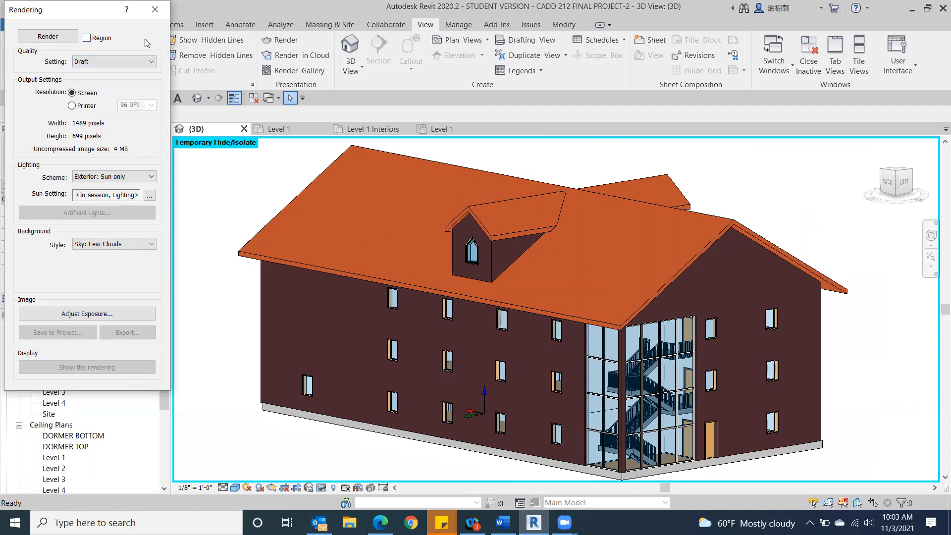
pyautogui.click(50, 38)
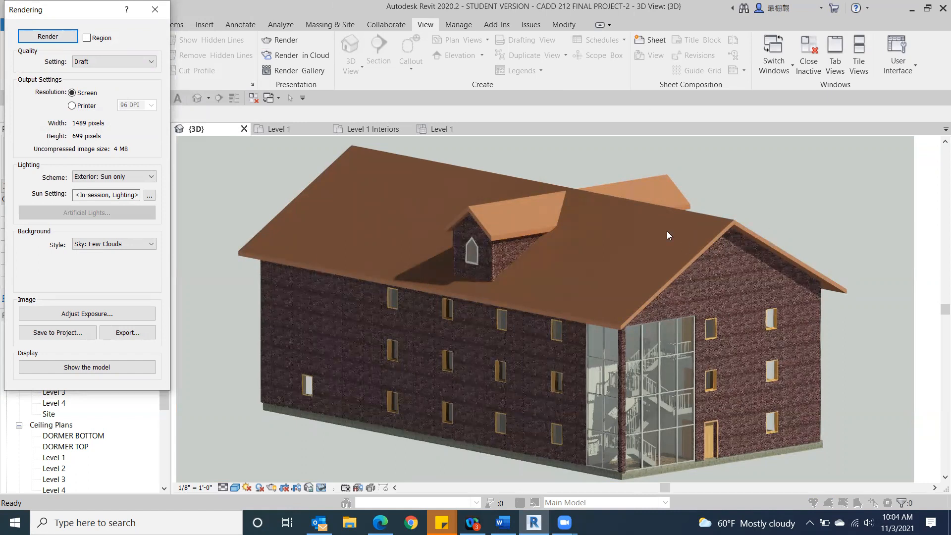
# Step: Save the Draft rendering to the project under its default name and switch the display back to the model
pyautogui.click(70, 333)
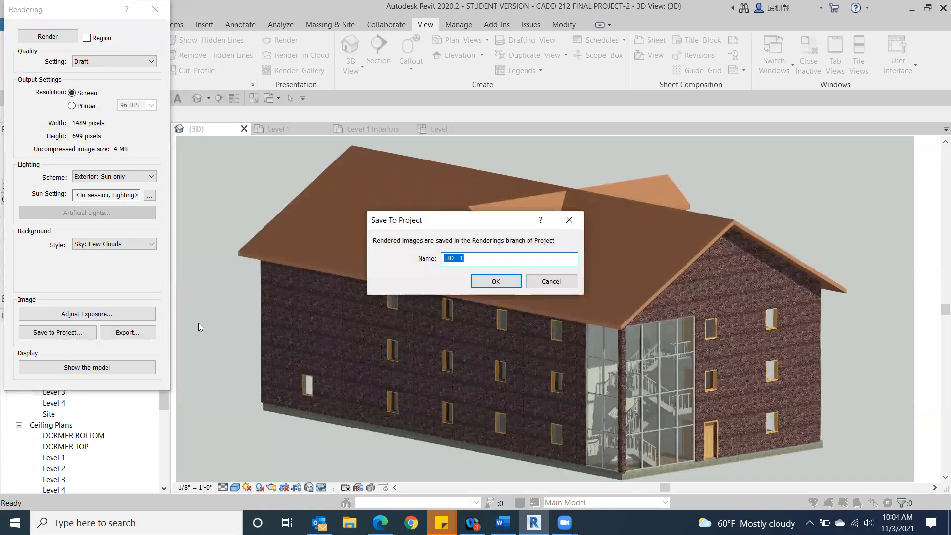
pyautogui.click(494, 282)
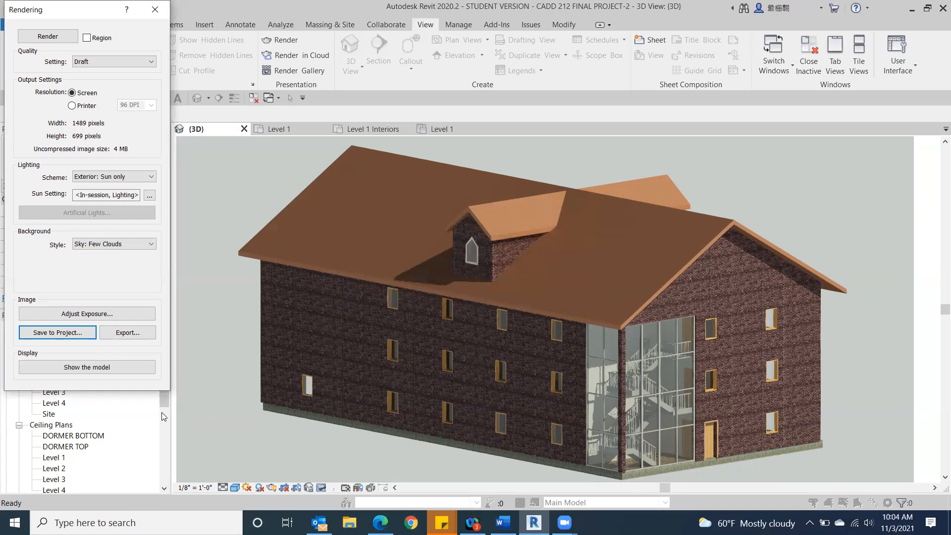
pyautogui.click(81, 370)
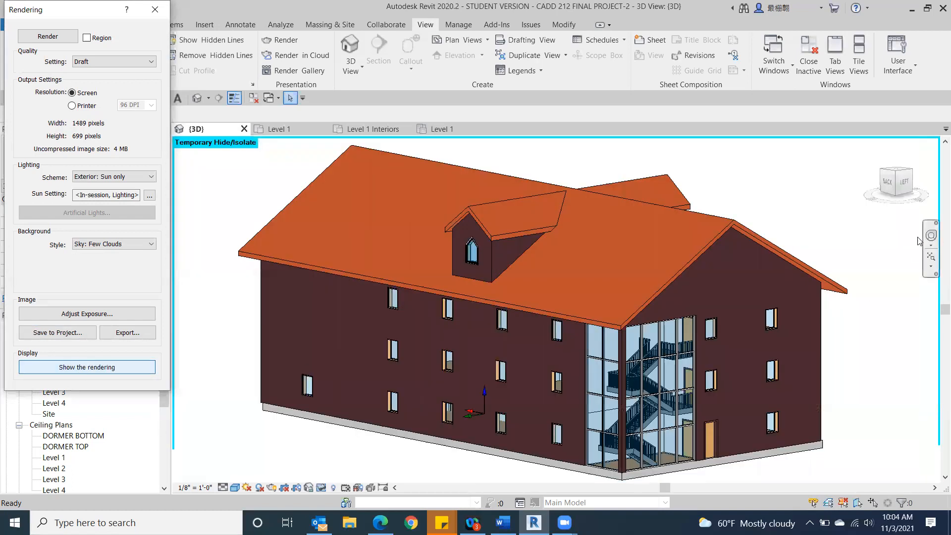
# Step: Turn the 3D view to face the building's back-left corner at eye level, fill the view with it, and render at Medium quality
pyautogui.click(877, 175)
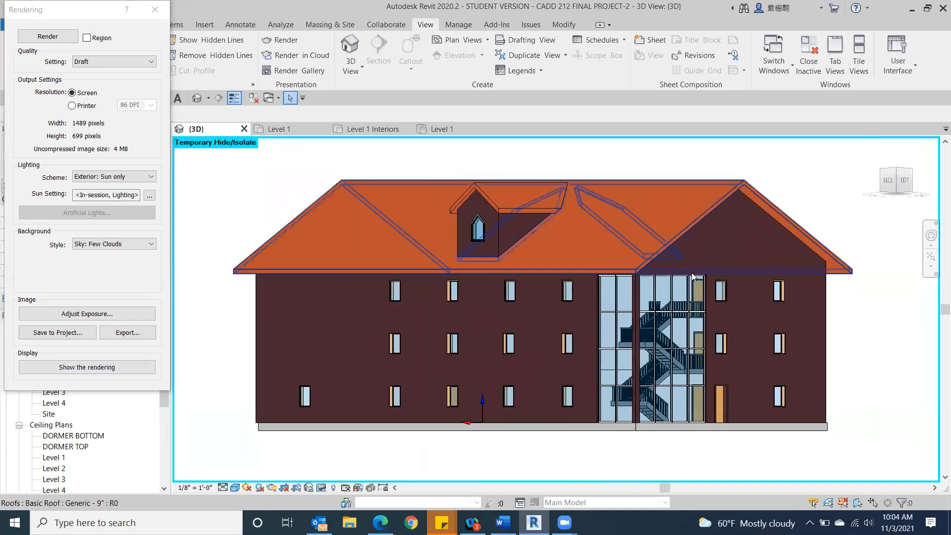
pyautogui.scroll(3, 615, 290)
pyautogui.scroll(-3, 618, 291)
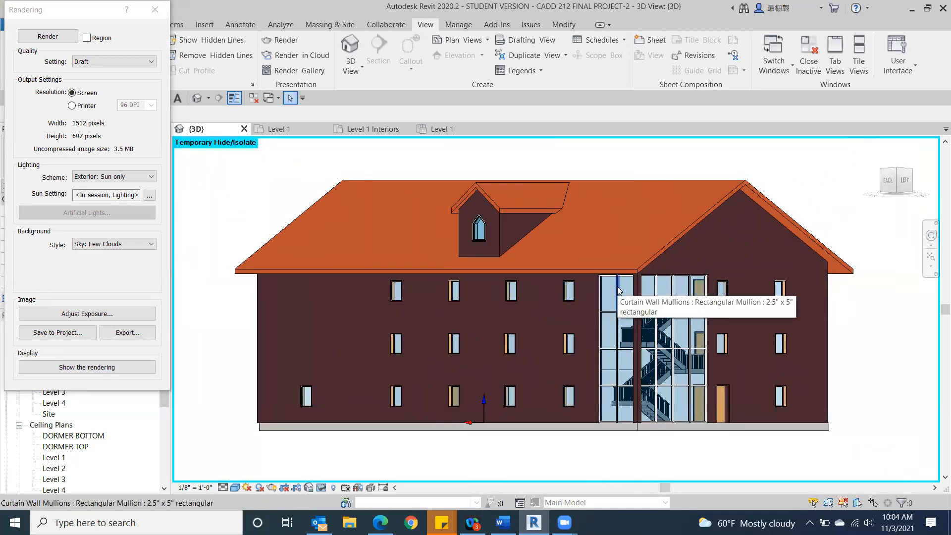
pyautogui.scroll(1, 617, 286)
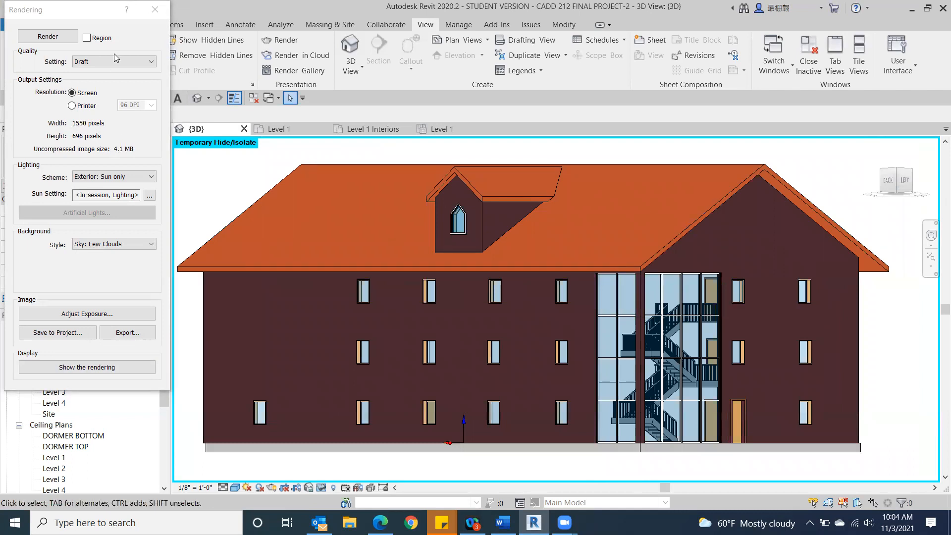
pyautogui.click(151, 65)
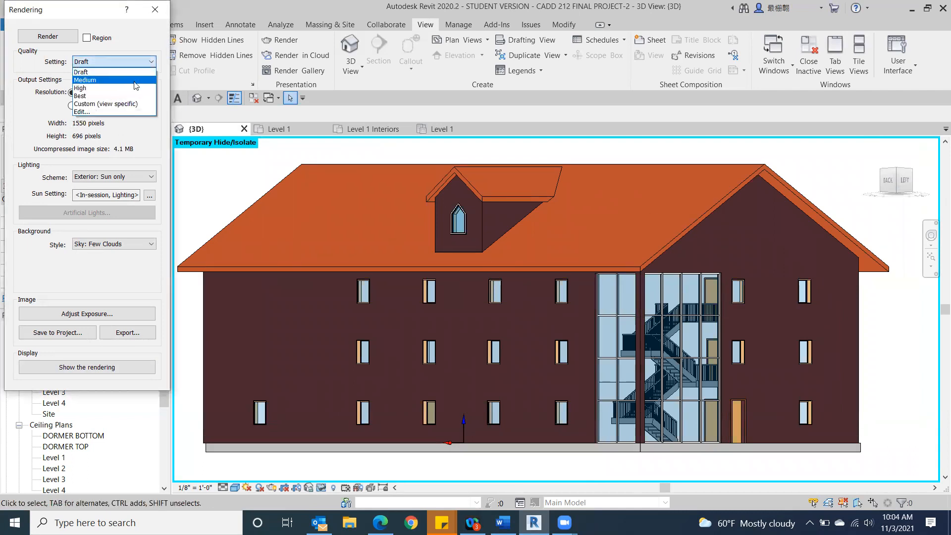
pyautogui.click(85, 80)
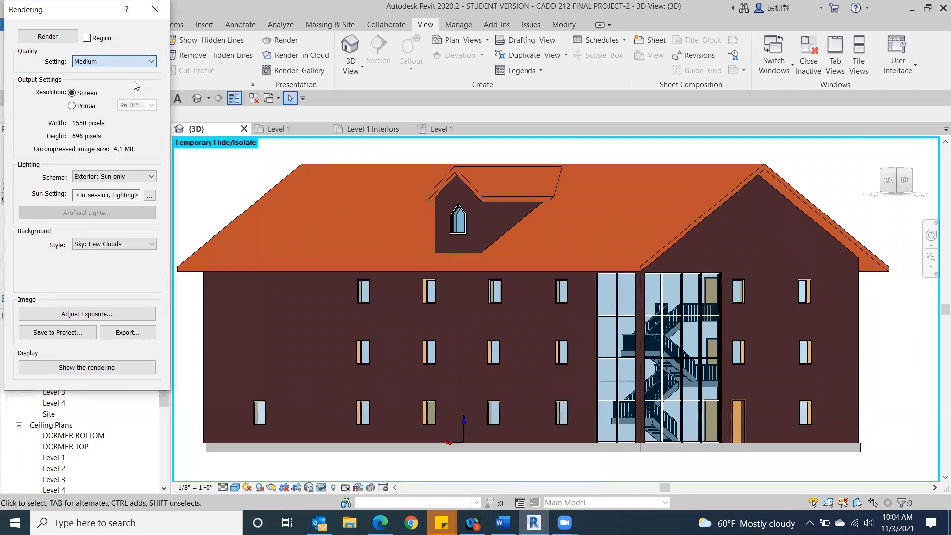
pyautogui.click(45, 38)
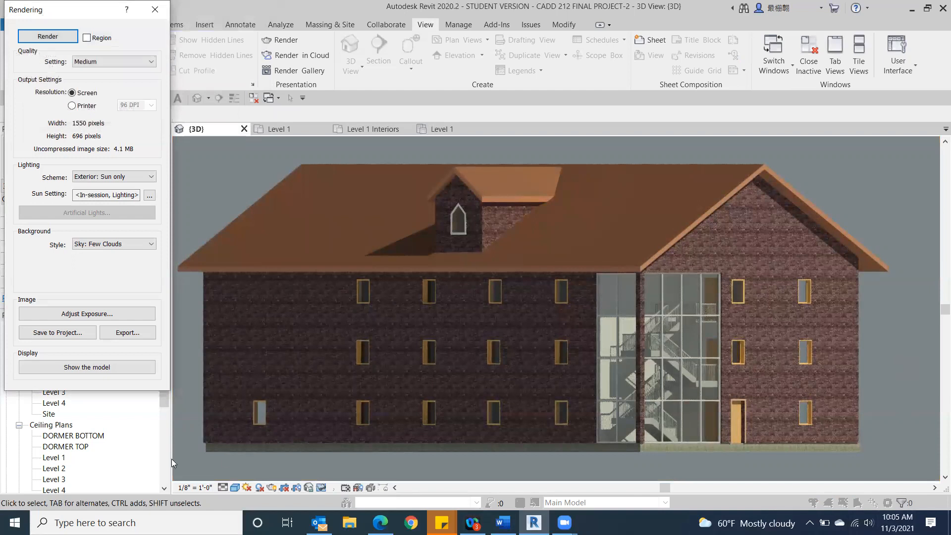
# Step: Save the Medium-quality rendering to the project under its default name and close the rendering settings
pyautogui.click(61, 333)
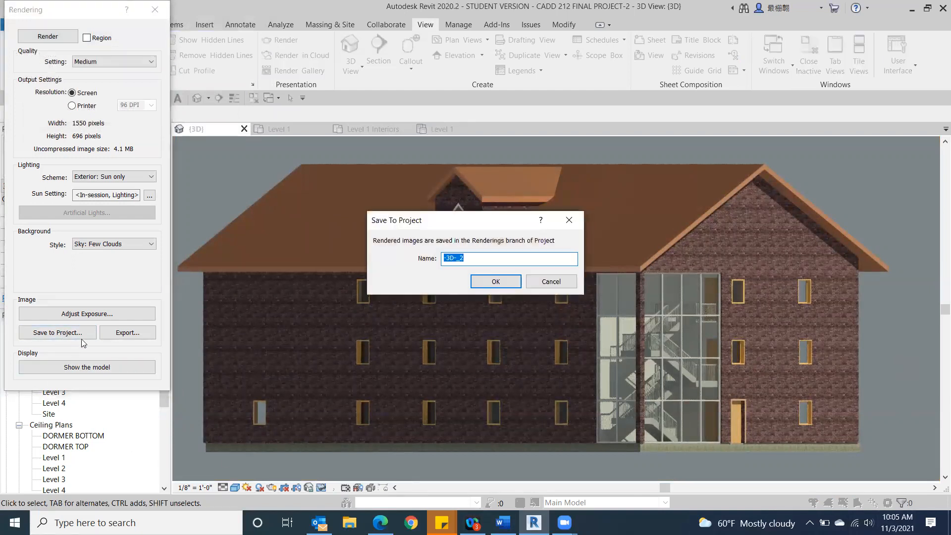
pyautogui.click(507, 285)
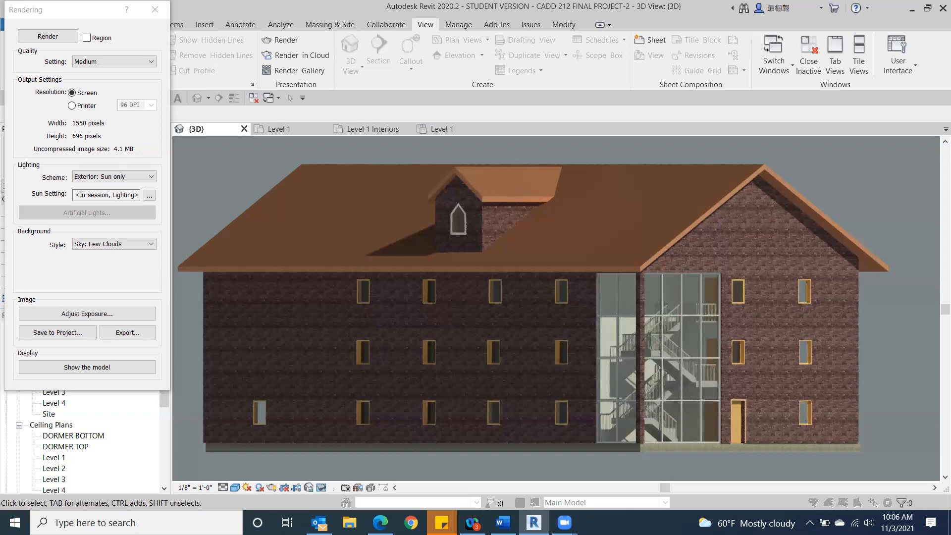
pyautogui.moveTo(319, 523)
pyautogui.click(149, 11)
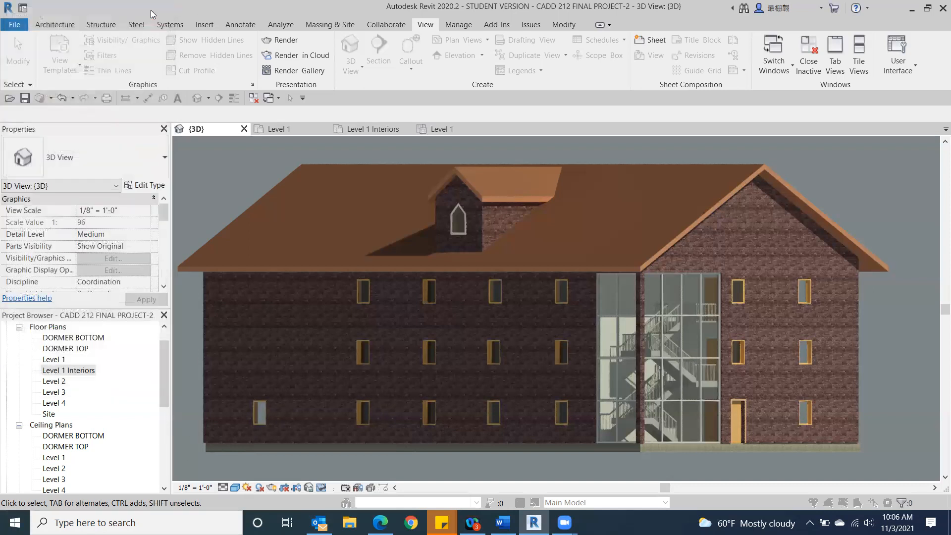
pyautogui.click(3, 6)
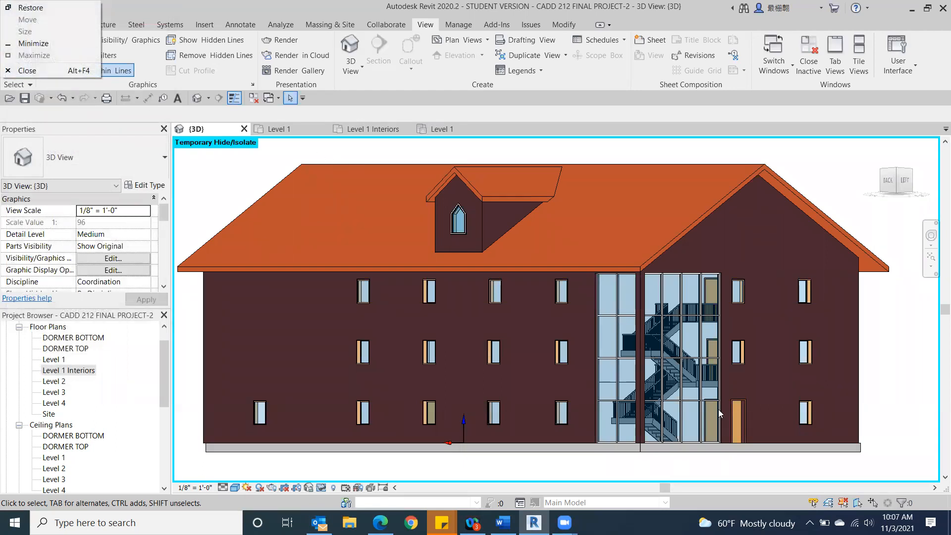
pyautogui.rightClick(90, 347)
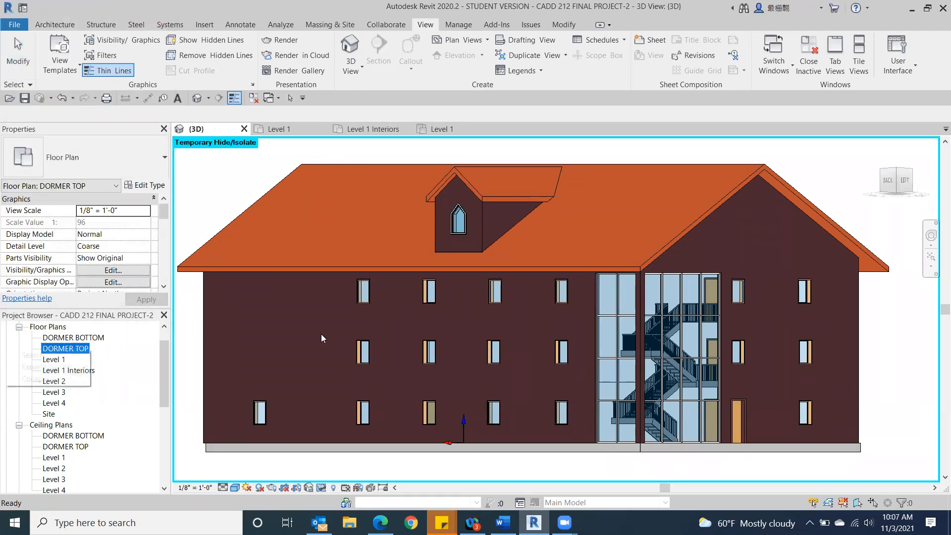
pyautogui.click(136, 403)
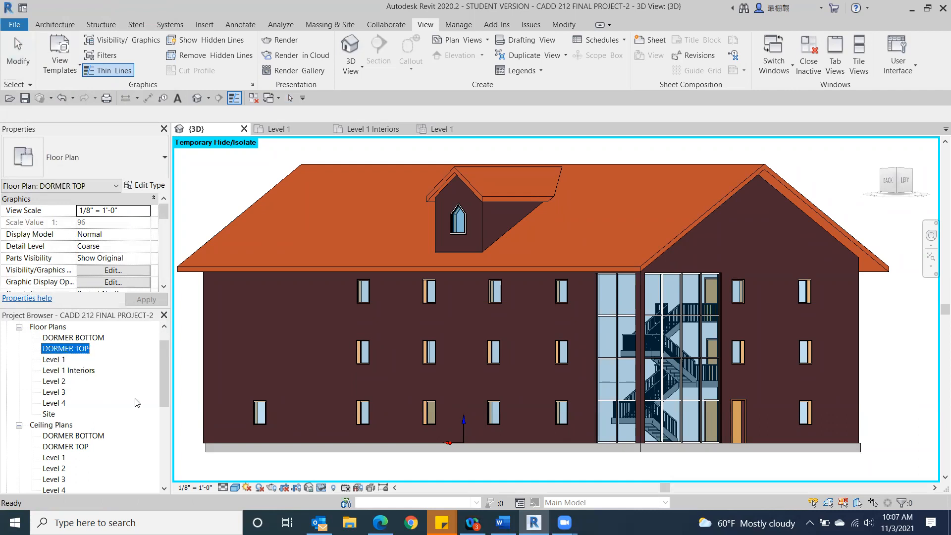
# Step: Expand the project's Renderings branch and open the saved images -3D-_1 and -3D-_2 in turn
pyautogui.scroll(-2, 131, 407)
pyautogui.scroll(-3, 131, 407)
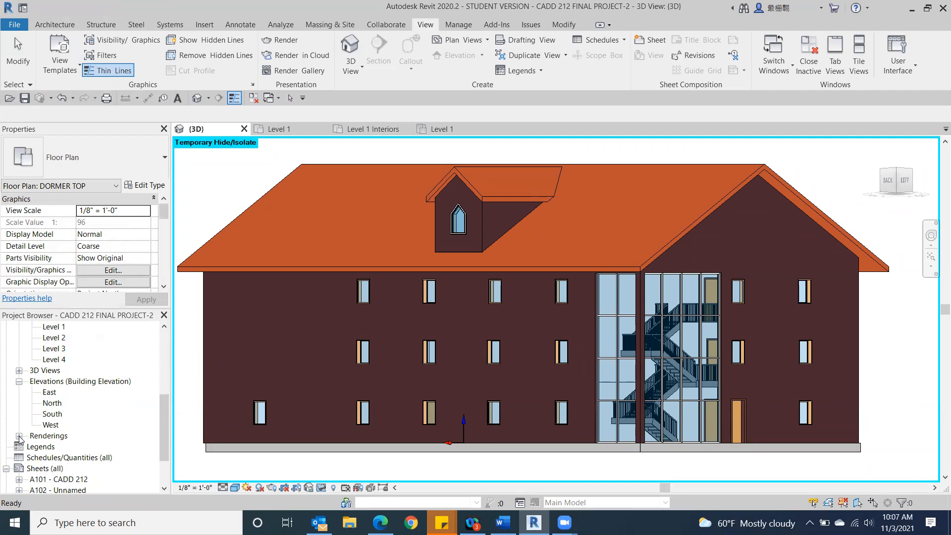
pyautogui.click(19, 436)
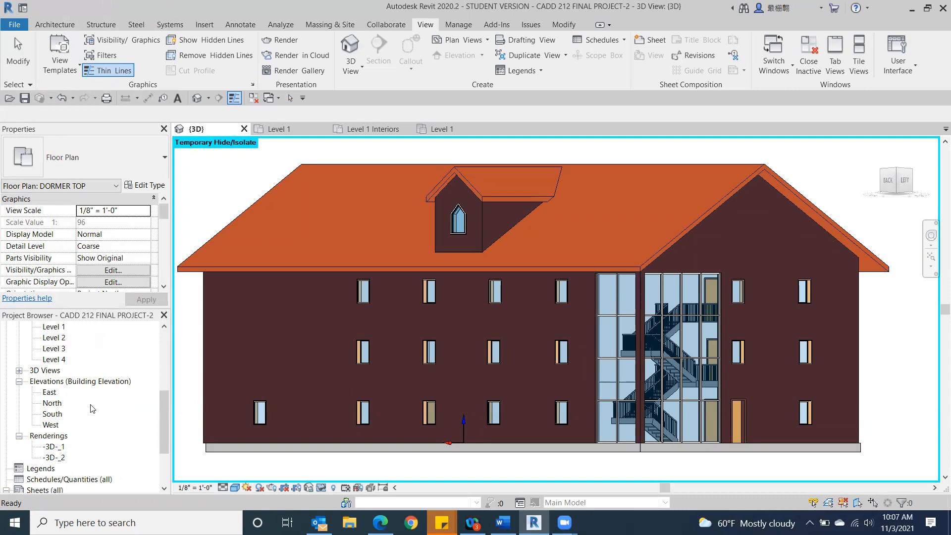
pyautogui.scroll(-1, 91, 412)
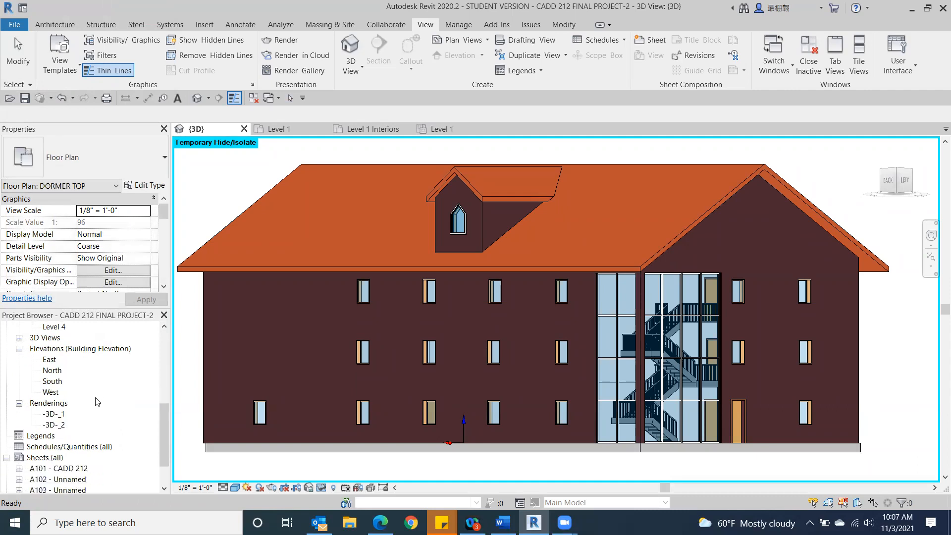
pyautogui.doubleClick(52, 415)
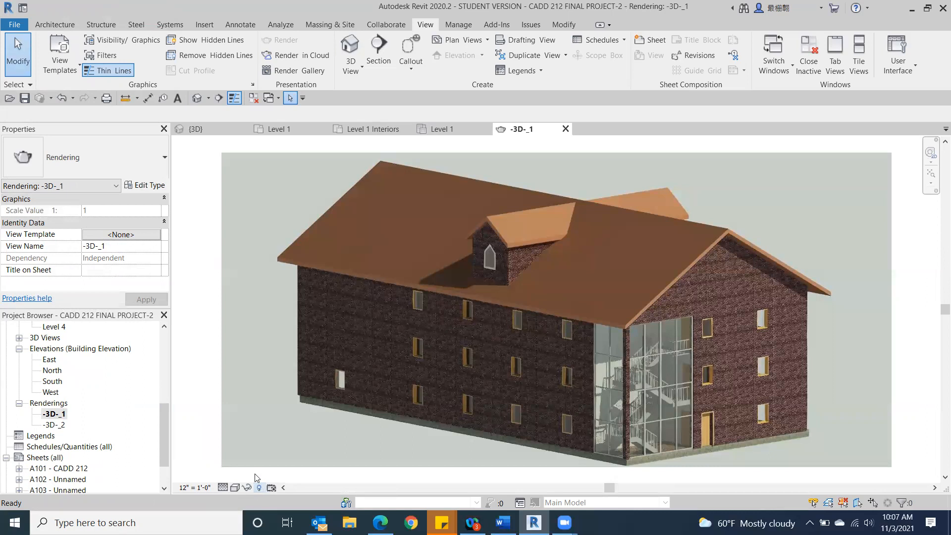
pyautogui.click(54, 425)
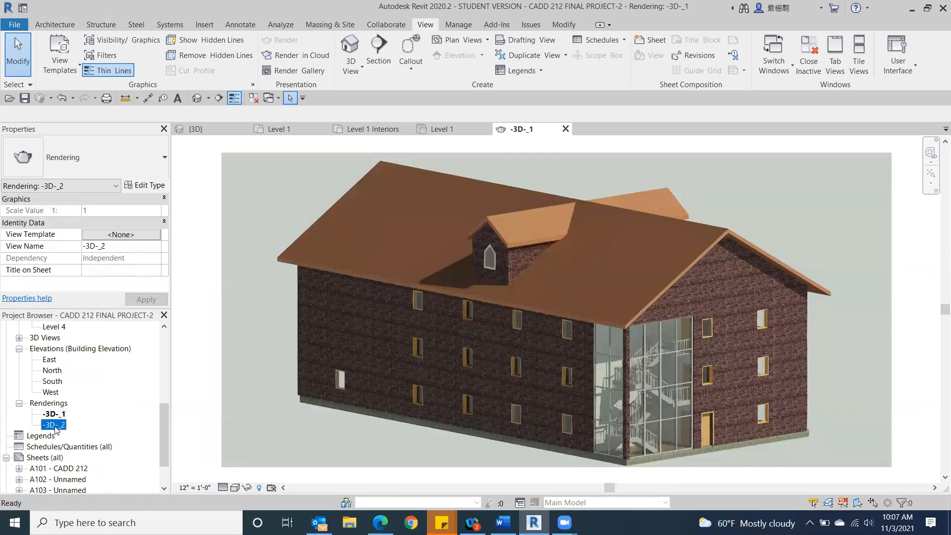
pyautogui.doubleClick(55, 425)
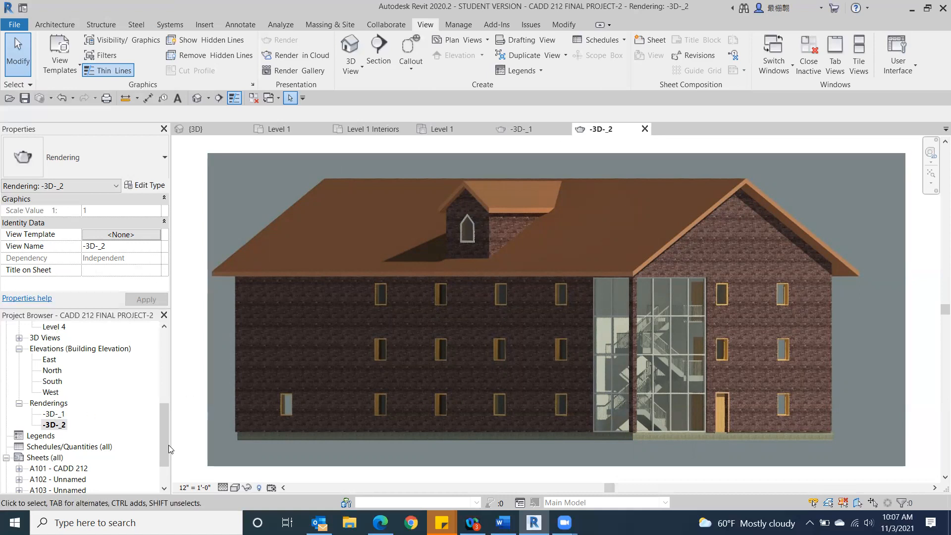
# Step: Open the Level 1 floor plan and place a perspective camera outside the building's upper-left stairwell corner, aimed toward its lower-right corner
pyautogui.moveTo(162, 422); pyautogui.dragTo(153, 348)
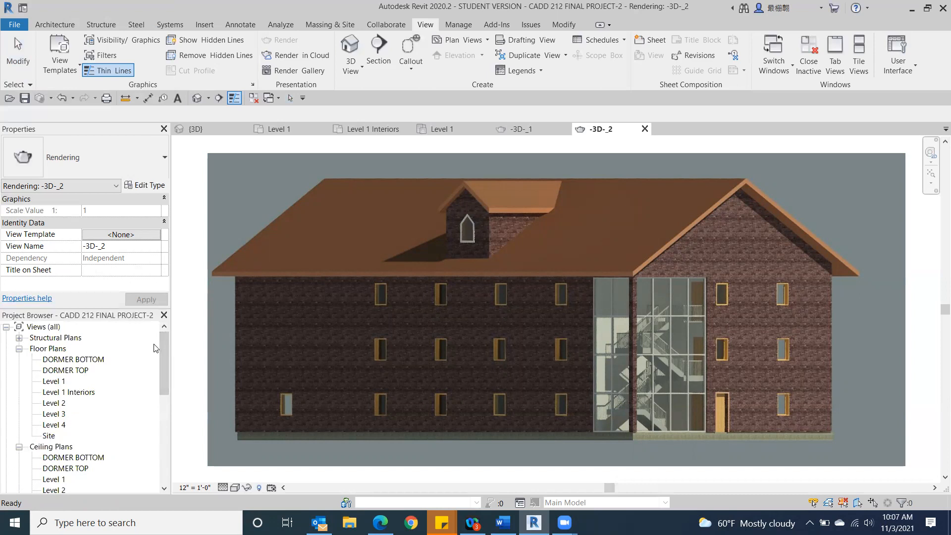
pyautogui.doubleClick(54, 381)
pyautogui.scroll(-3, 492, 303)
pyautogui.moveTo(493, 304); pyautogui.dragTo(512, 340, button='middle')
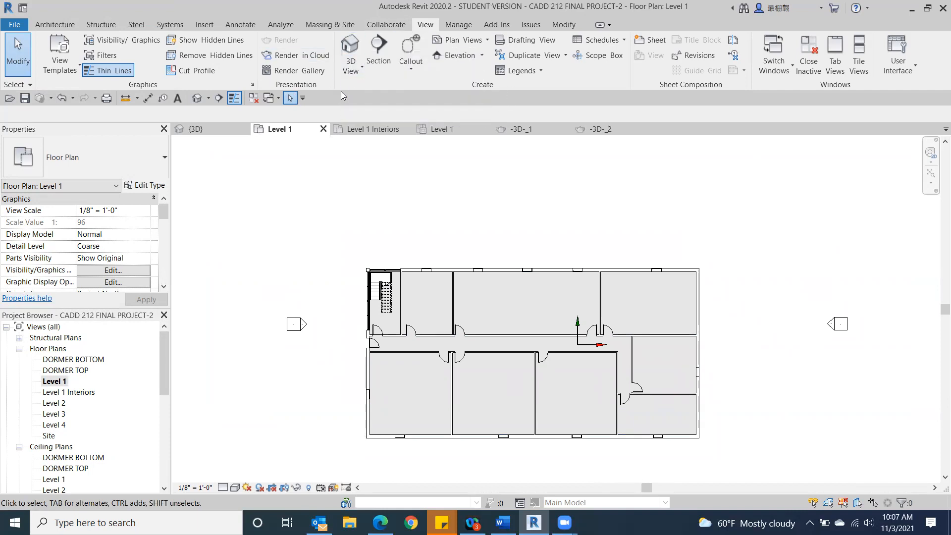
pyautogui.click(350, 70)
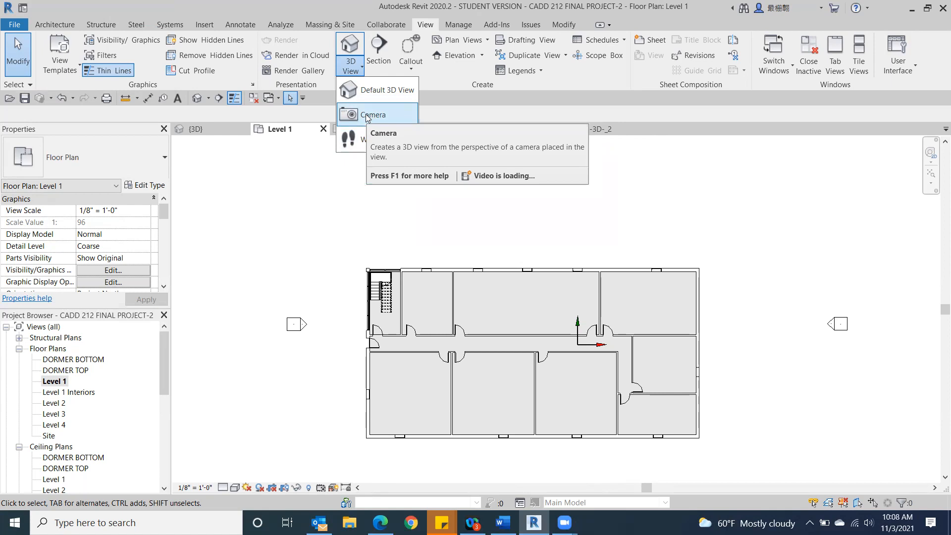
pyautogui.click(381, 114)
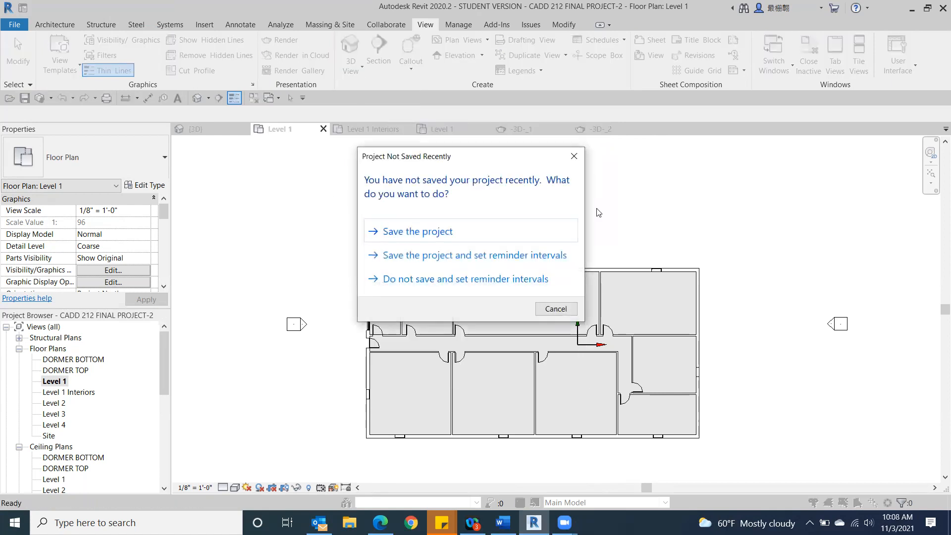
pyautogui.click(573, 156)
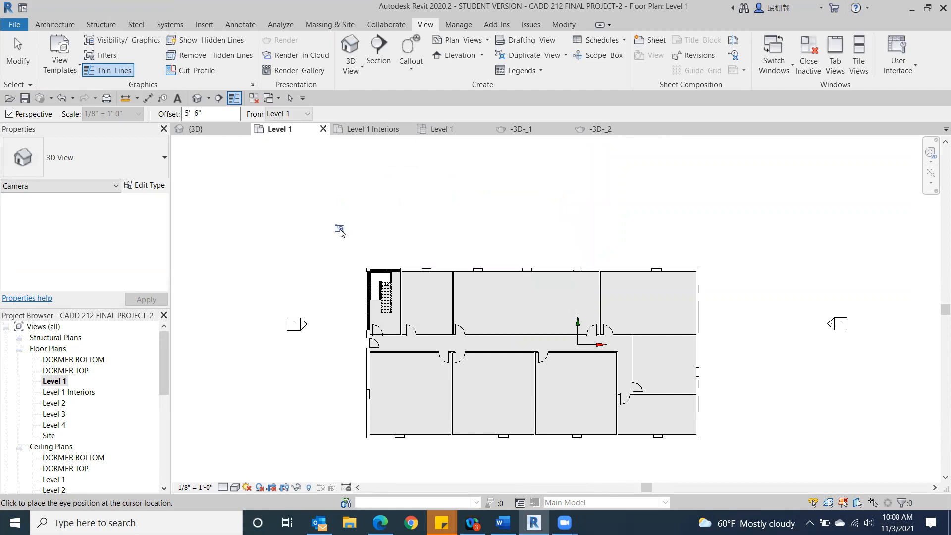
pyautogui.click(314, 214)
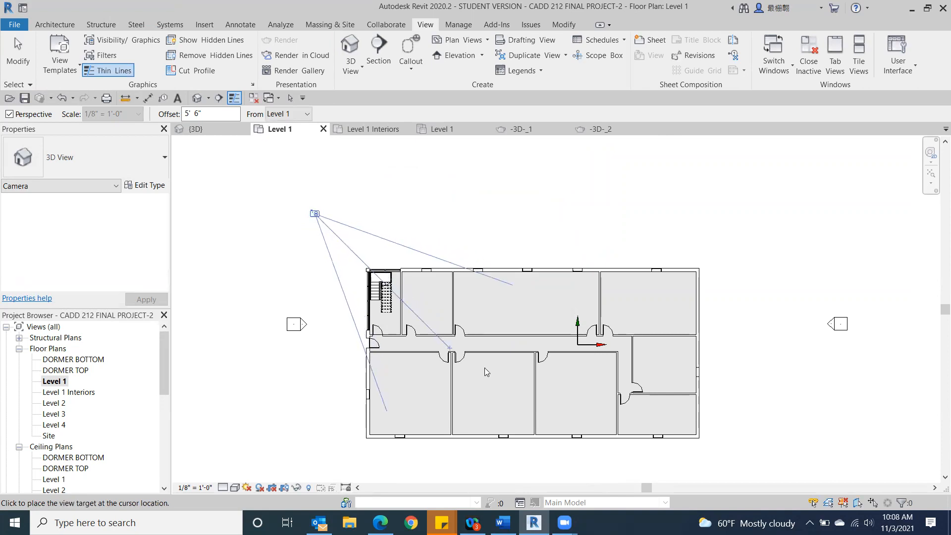
pyautogui.click(645, 454)
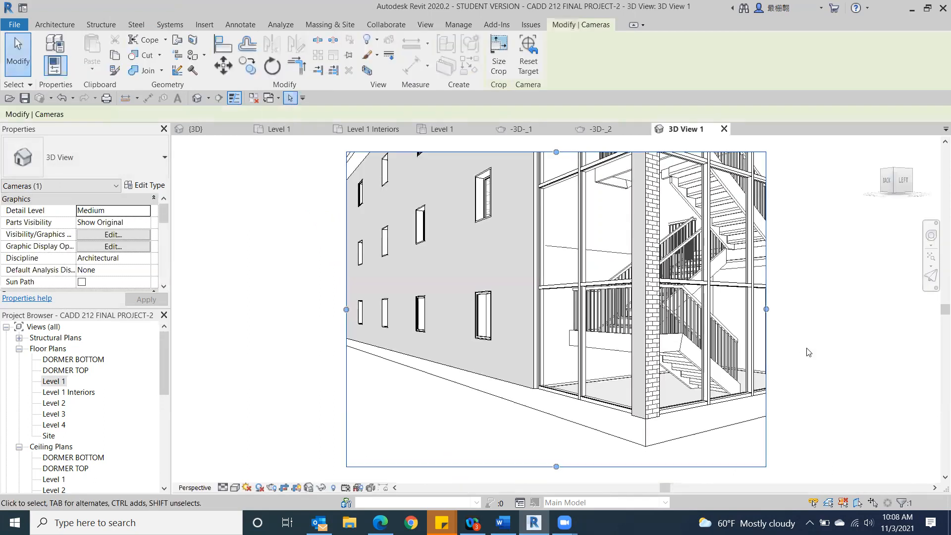
# Step: Extend the camera view's crop region upward and to the right to take in the whole glazed stairwell and the adjoining gable wall
pyautogui.scroll(-3, 760, 330)
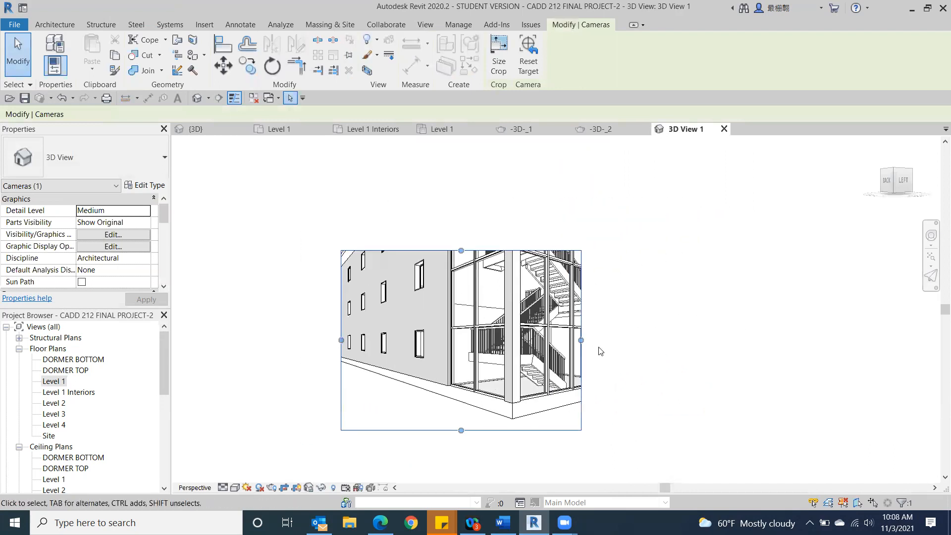
pyautogui.moveTo(461, 249); pyautogui.dragTo(461, 160)
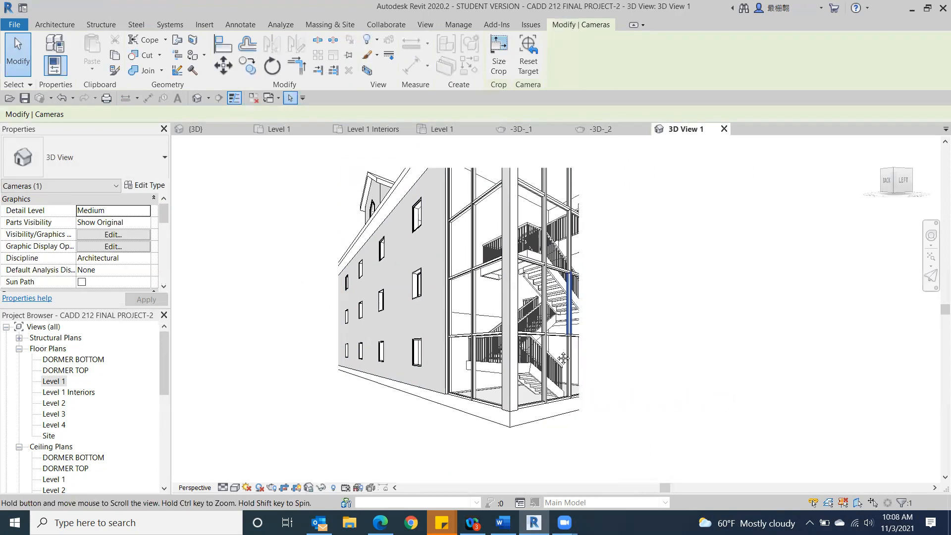
pyautogui.moveTo(556, 349); pyautogui.dragTo(713, 374)
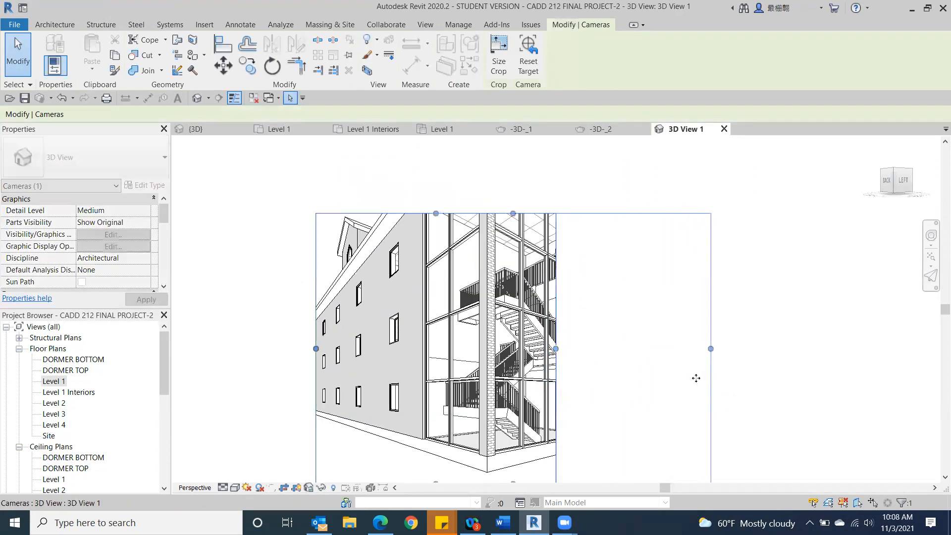
pyautogui.moveTo(514, 214); pyautogui.dragTo(513, 162)
pyautogui.scroll(-2, 529, 189)
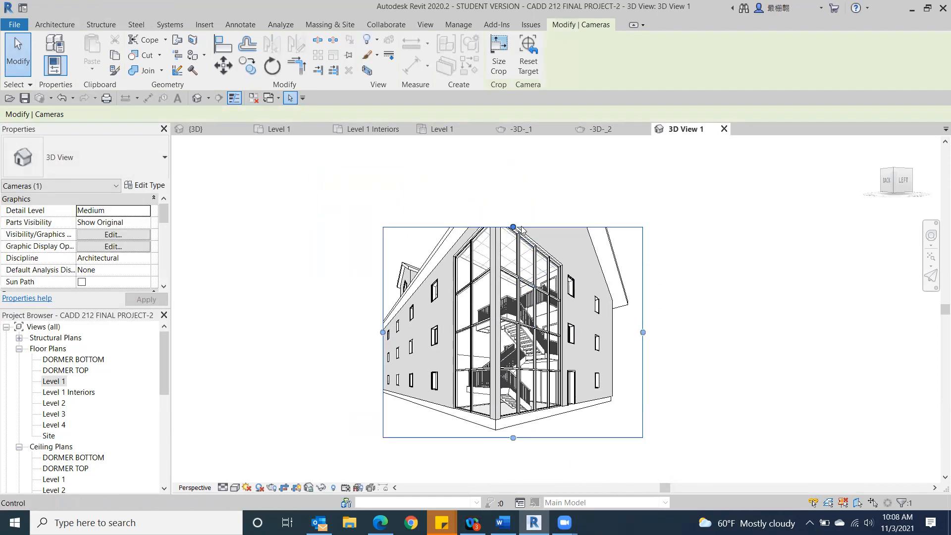
pyautogui.moveTo(512, 228); pyautogui.dragTo(512, 203)
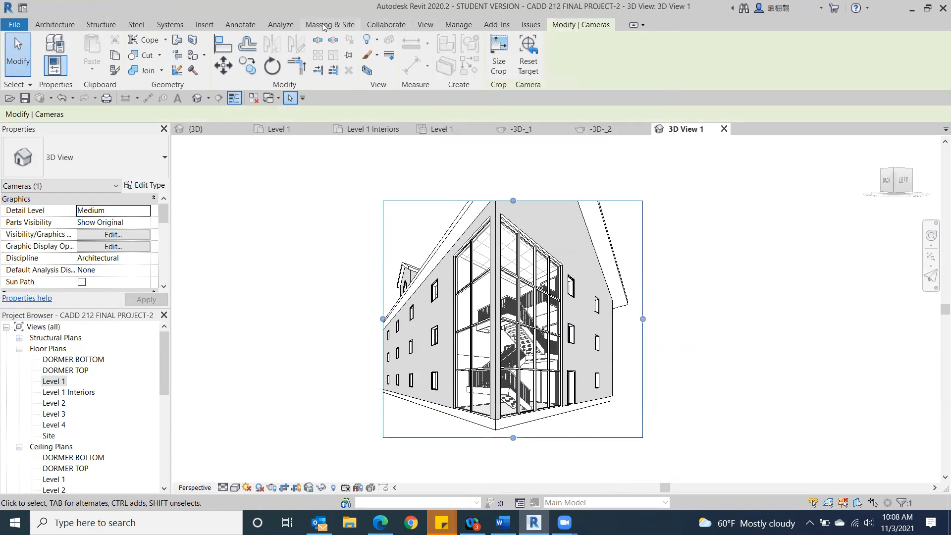
# Step: Render the stairwell camera view at Draft quality with the Exterior: Sun only scheme and the Sky: Few Clouds background
pyautogui.click(425, 25)
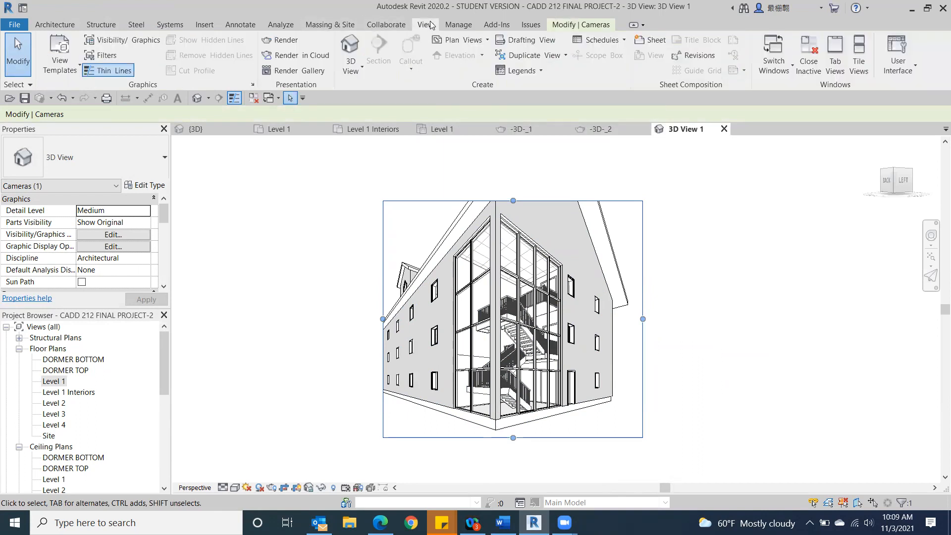
pyautogui.click(276, 40)
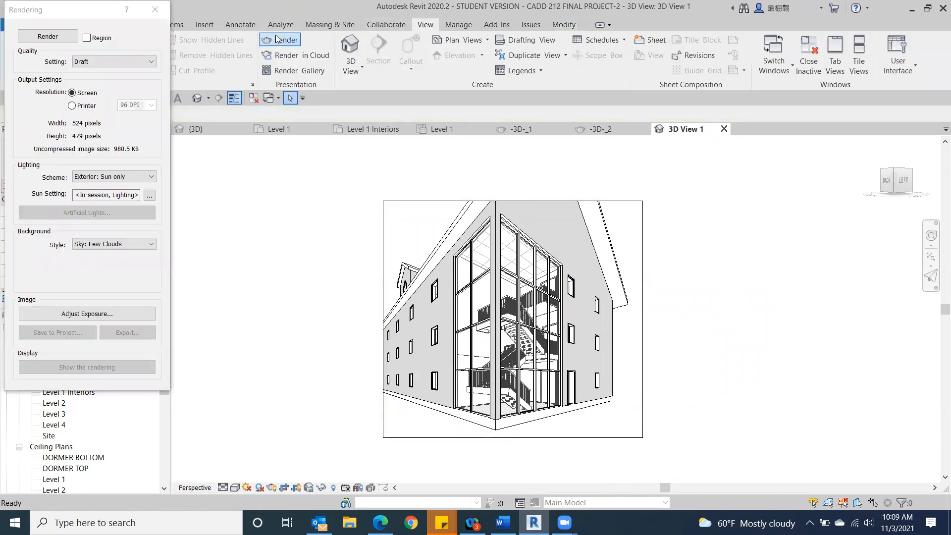
pyautogui.click(56, 39)
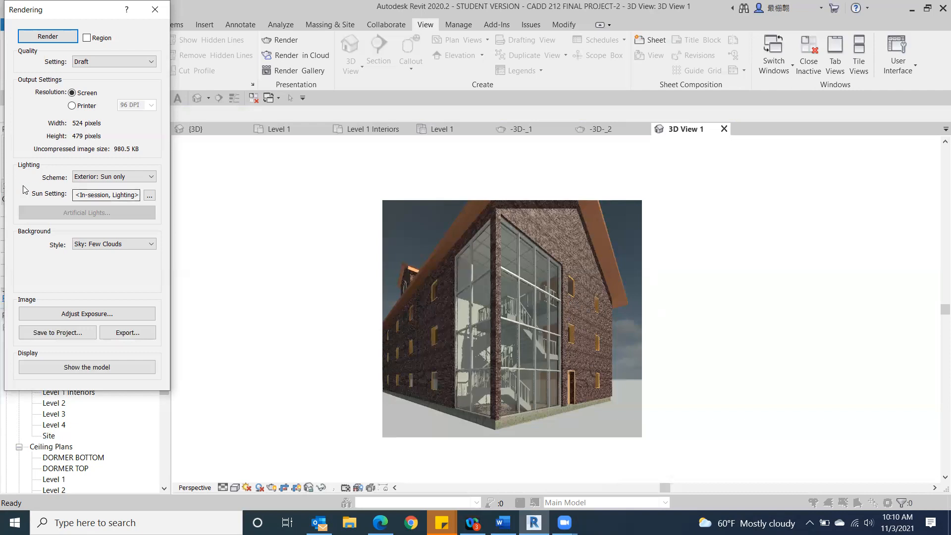
# Step: Change the lighting scheme to Exterior: Sun and Artificial and the background to Sky: Very Cloudy, and render the view again
pyautogui.click(151, 177)
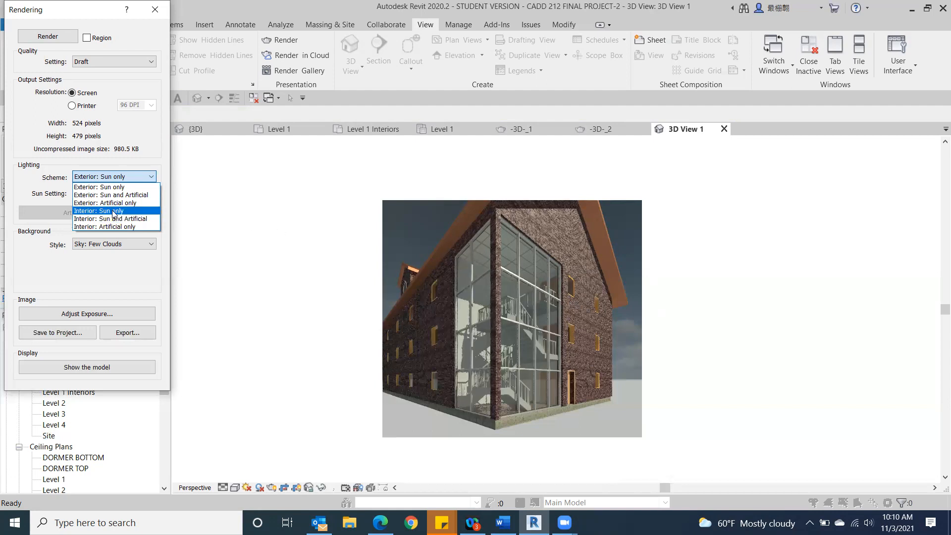
pyautogui.click(135, 195)
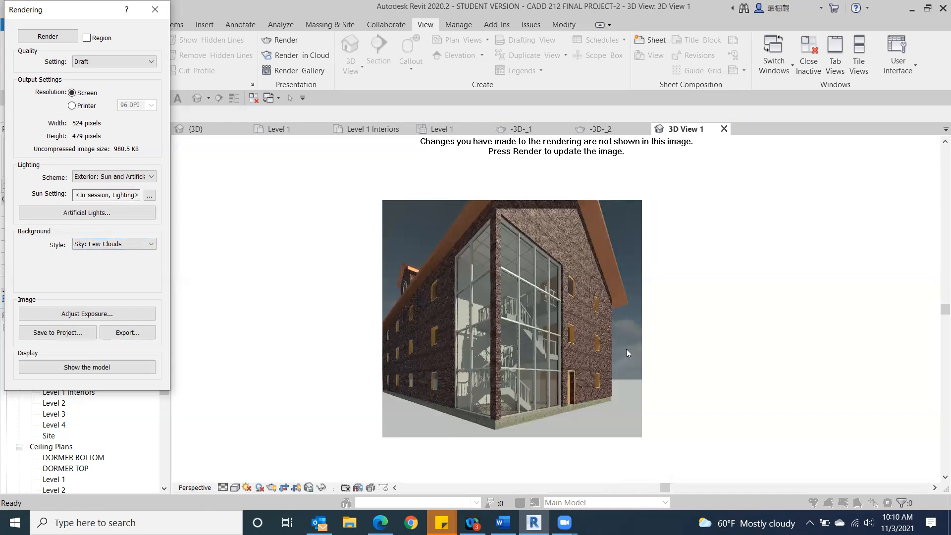
pyautogui.click(152, 244)
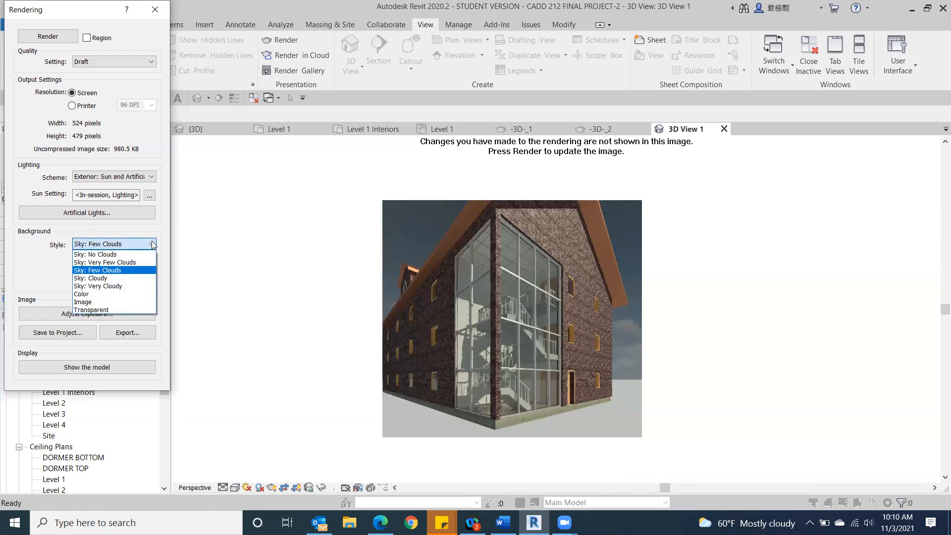
pyautogui.click(113, 286)
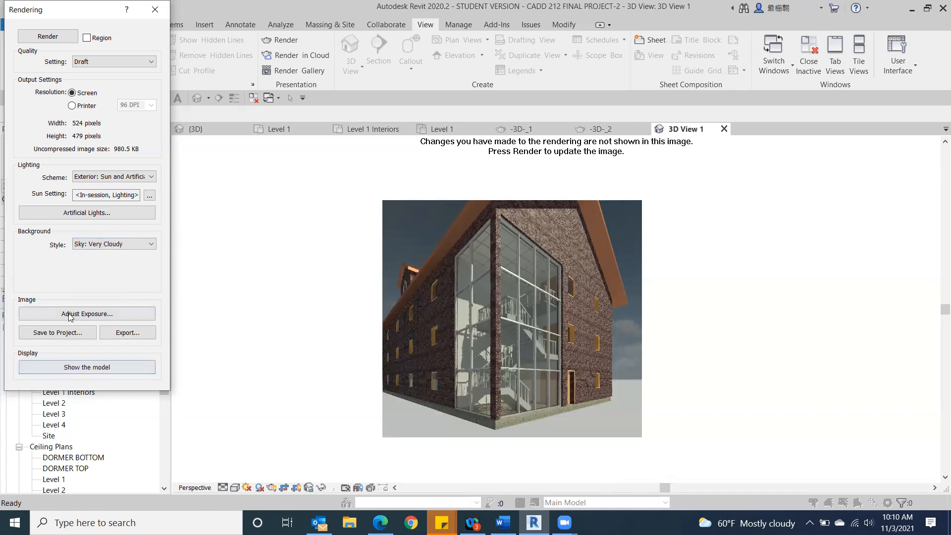
pyautogui.click(44, 40)
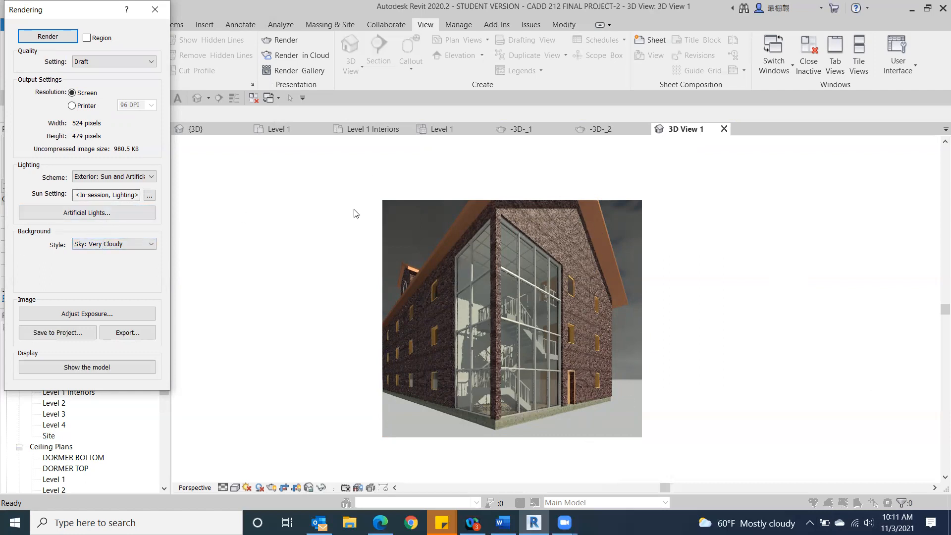
# Step: Set the rendering background to Sky: No Clouds and re-render the view
pyautogui.click(146, 250)
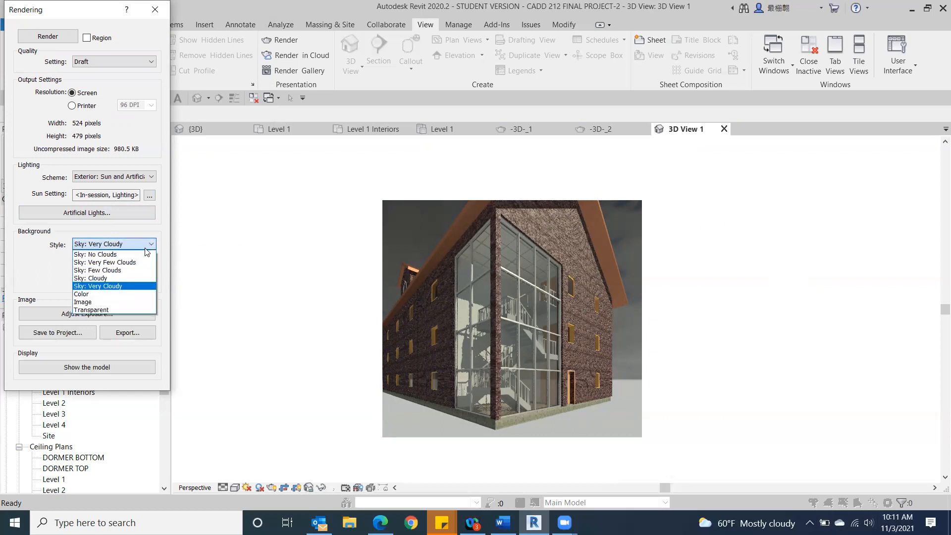
pyautogui.click(97, 254)
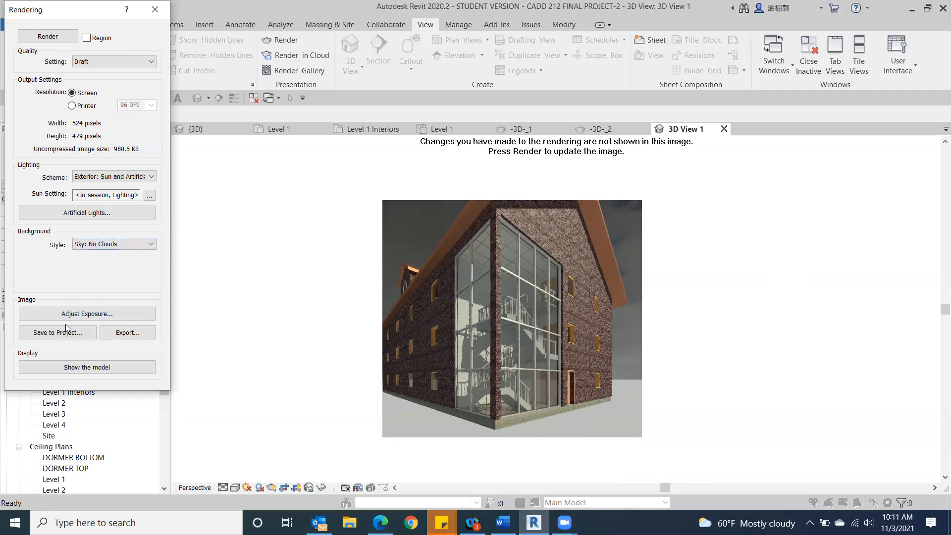
pyautogui.click(49, 35)
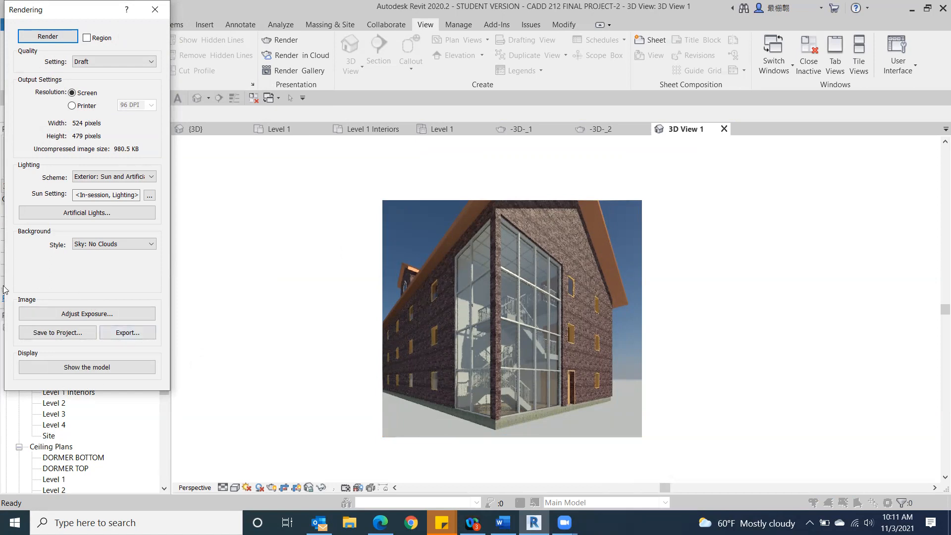
# Step: Save the rendering to the project under its default name 3D View 1_1 and close the rendering settings
pyautogui.click(45, 335)
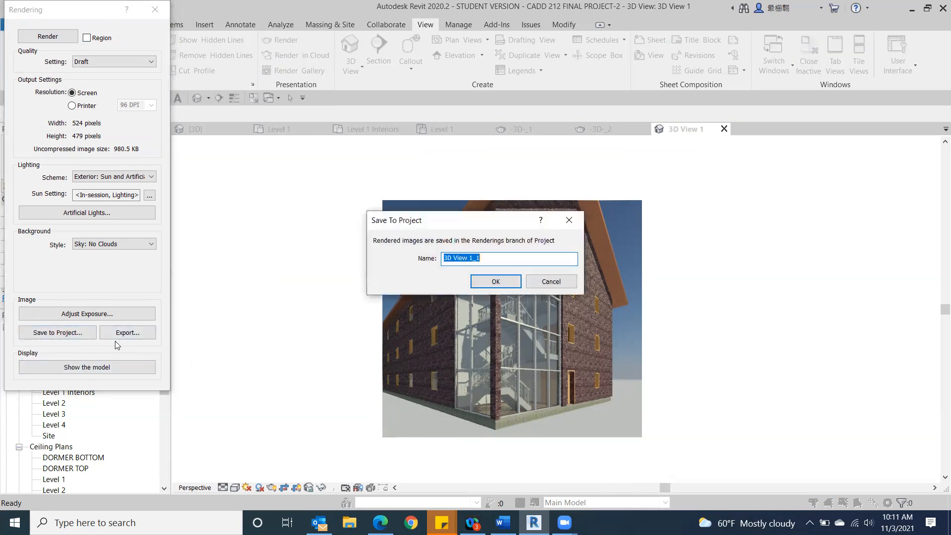
pyautogui.click(487, 279)
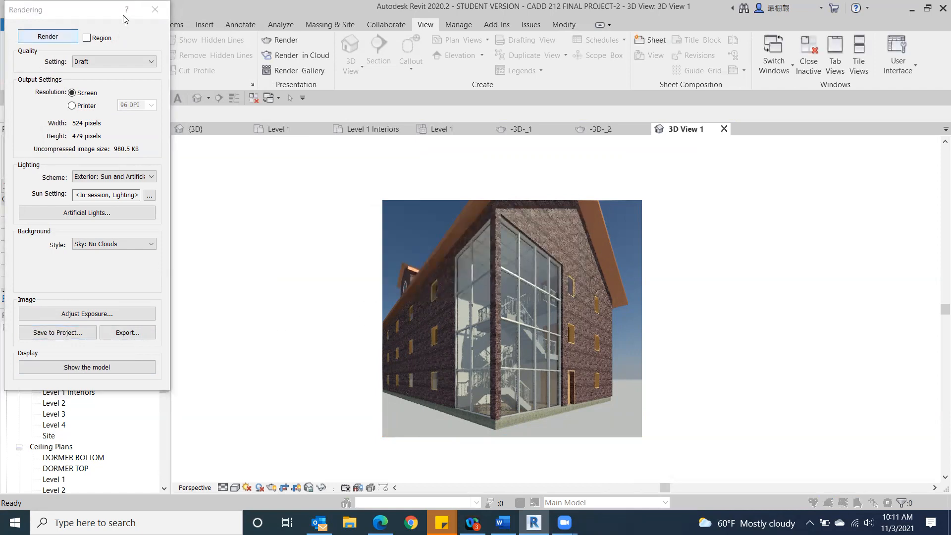
pyautogui.click(152, 9)
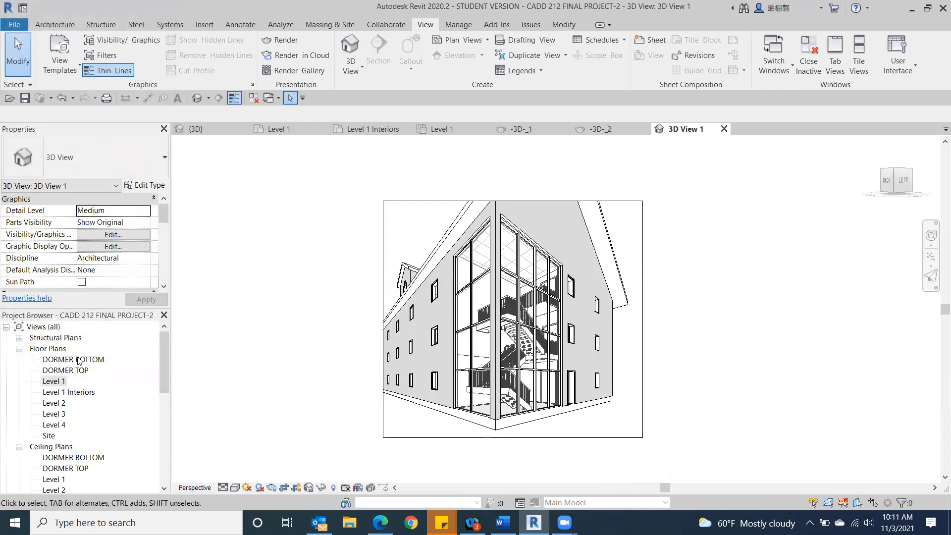
# Step: Open the Level 3 floor plan and place a perspective camera outside the building's lower-left corner, aimed at that corner
pyautogui.moveTo(168, 347); pyautogui.dragTo(146, 314)
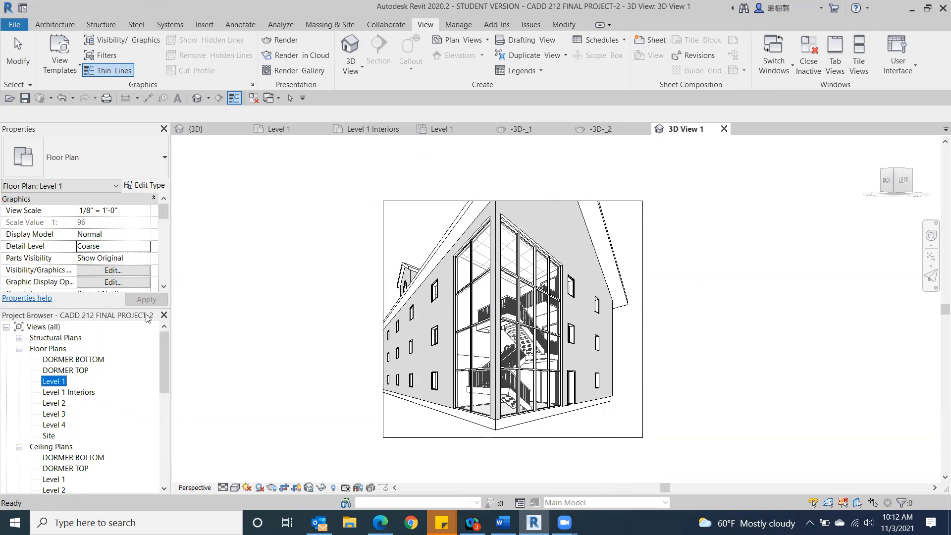
pyautogui.doubleClick(54, 414)
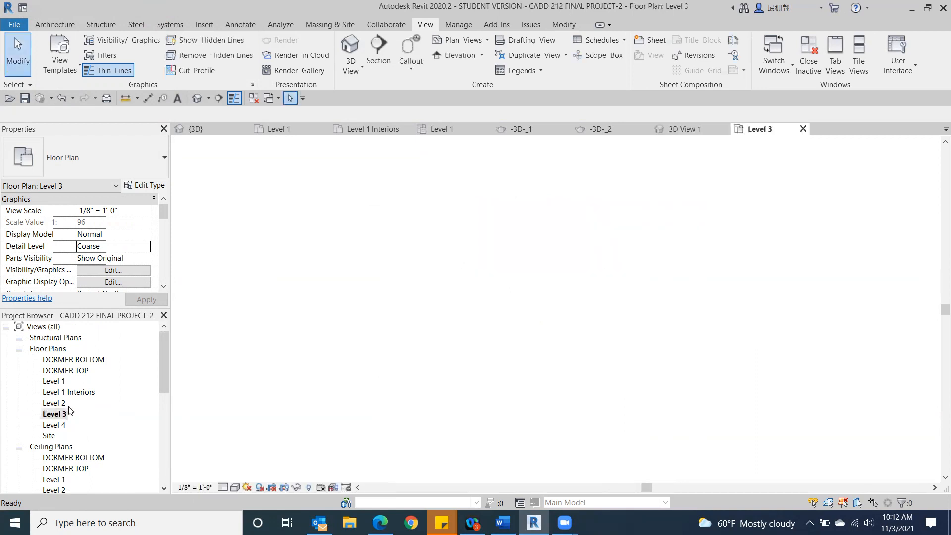
pyautogui.scroll(-1, 353, 307)
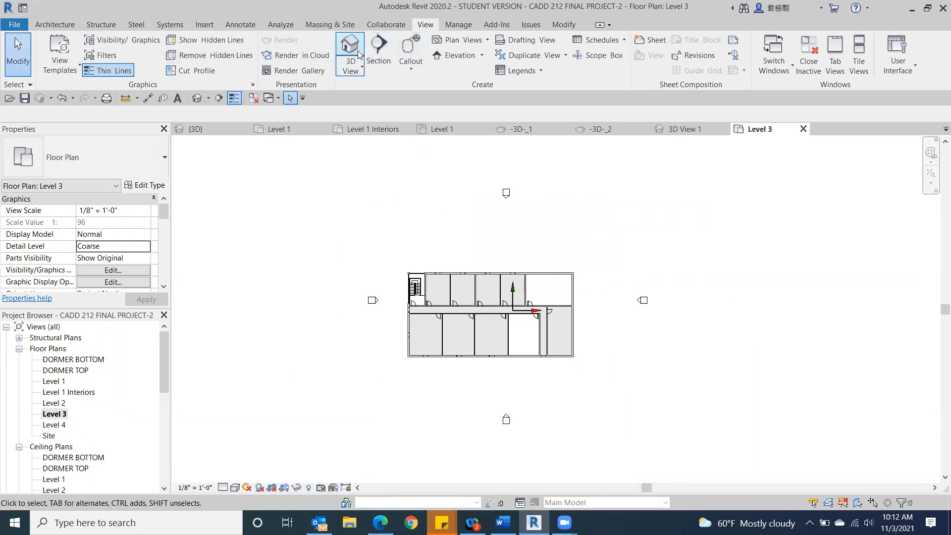
pyautogui.click(353, 68)
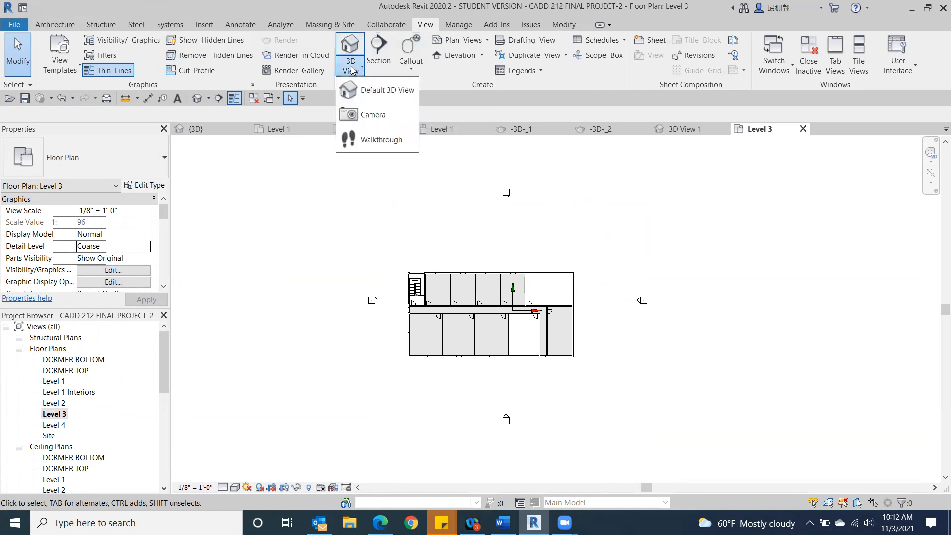
pyautogui.click(364, 115)
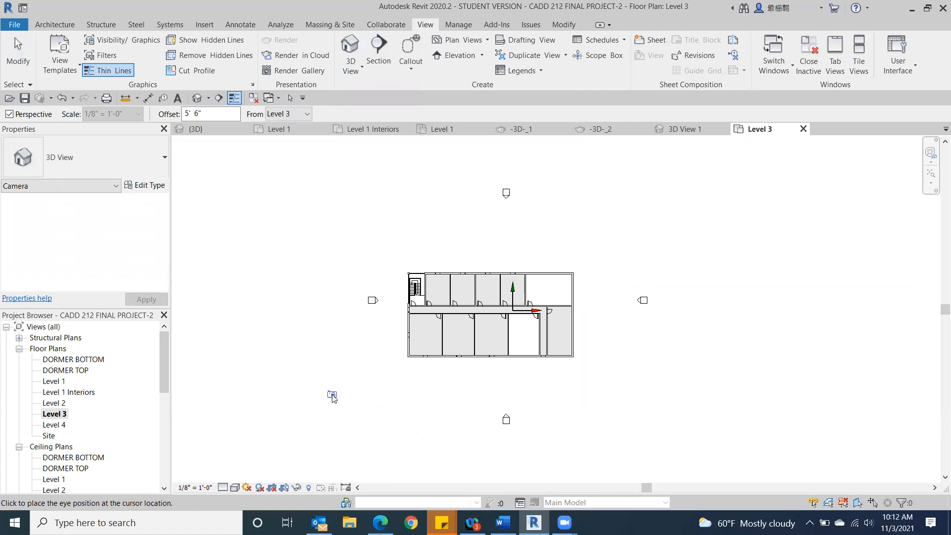
pyautogui.click(332, 395)
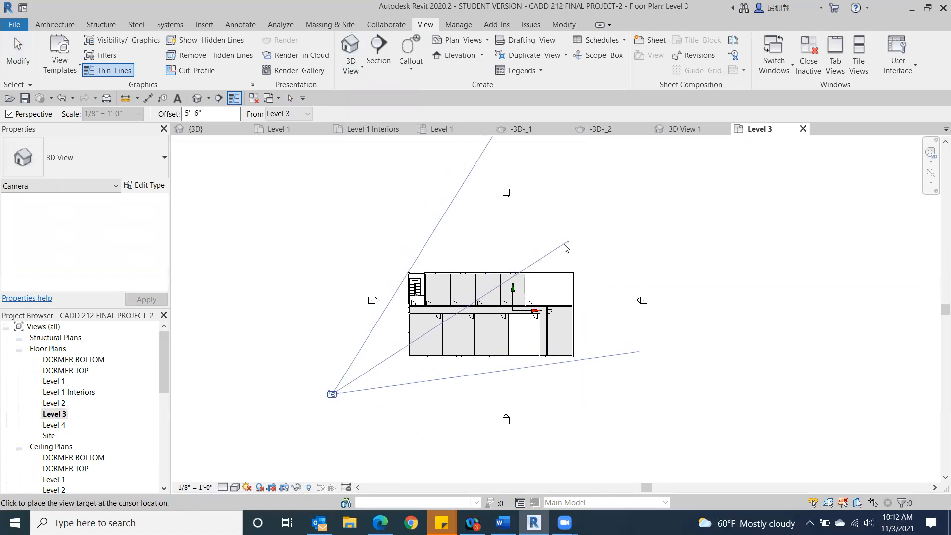
pyautogui.click(415, 354)
pyautogui.scroll(-3, 747, 335)
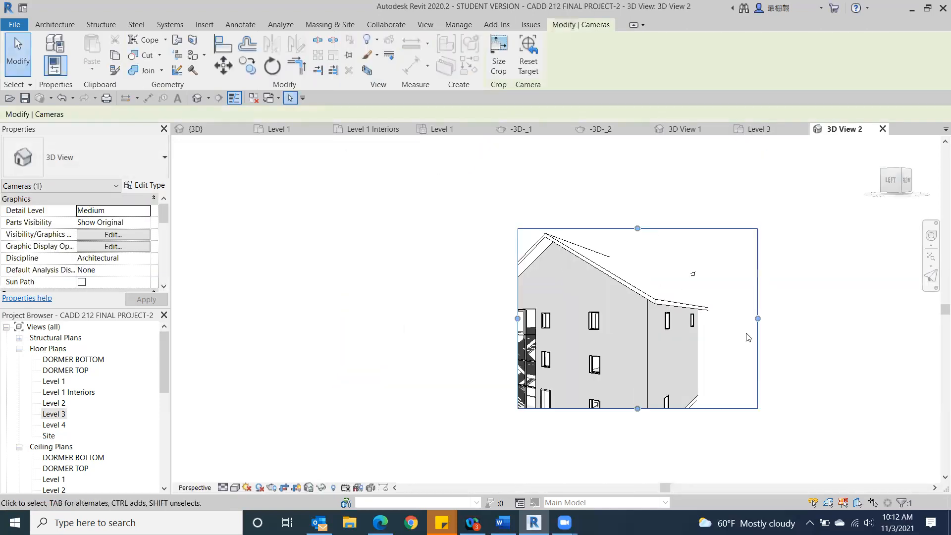
# Step: Extend the camera view's crop region leftward past the stairwell and pull in its right and upper edges around the gable wall
pyautogui.moveTo(515, 318); pyautogui.dragTo(433, 321)
pyautogui.moveTo(483, 351); pyautogui.dragTo(325, 336, button='middle')
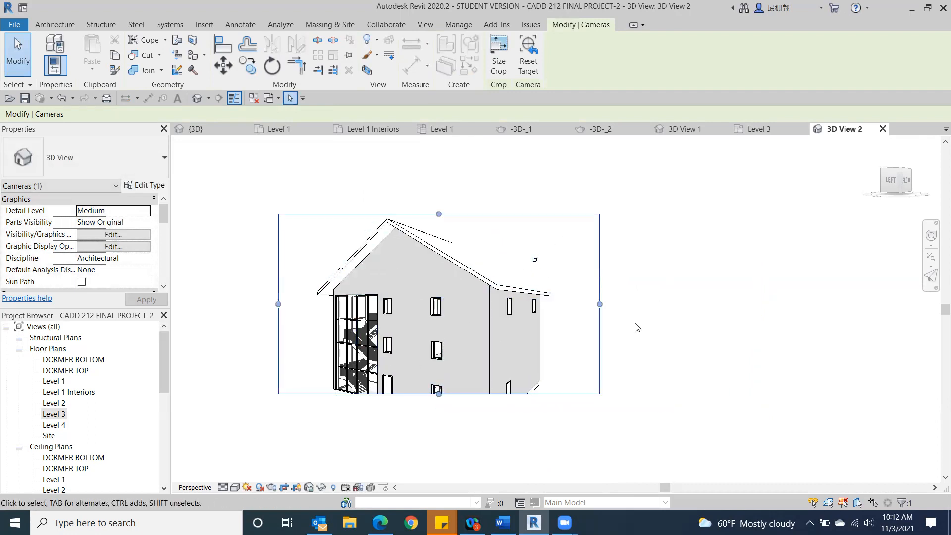
pyautogui.moveTo(600, 304); pyautogui.dragTo(459, 304)
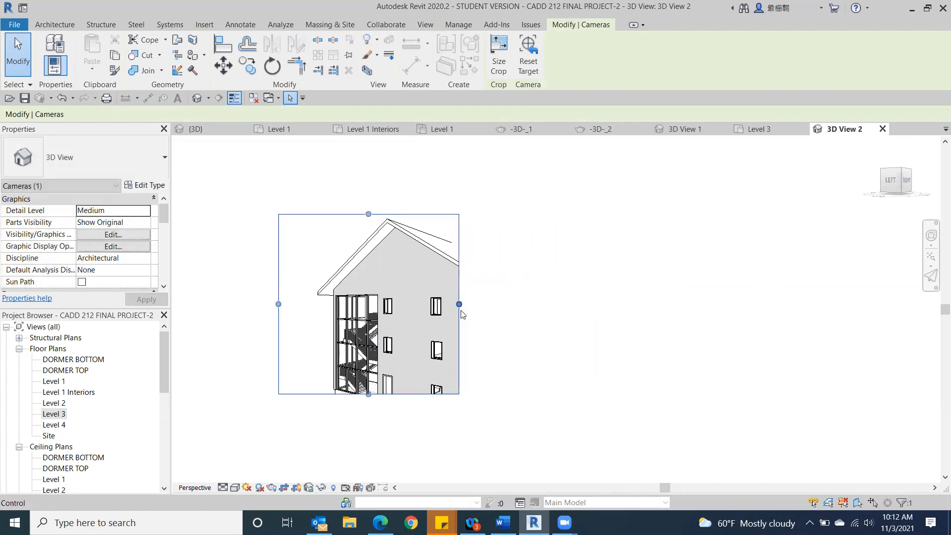
pyautogui.moveTo(368, 214); pyautogui.dragTo(371, 245)
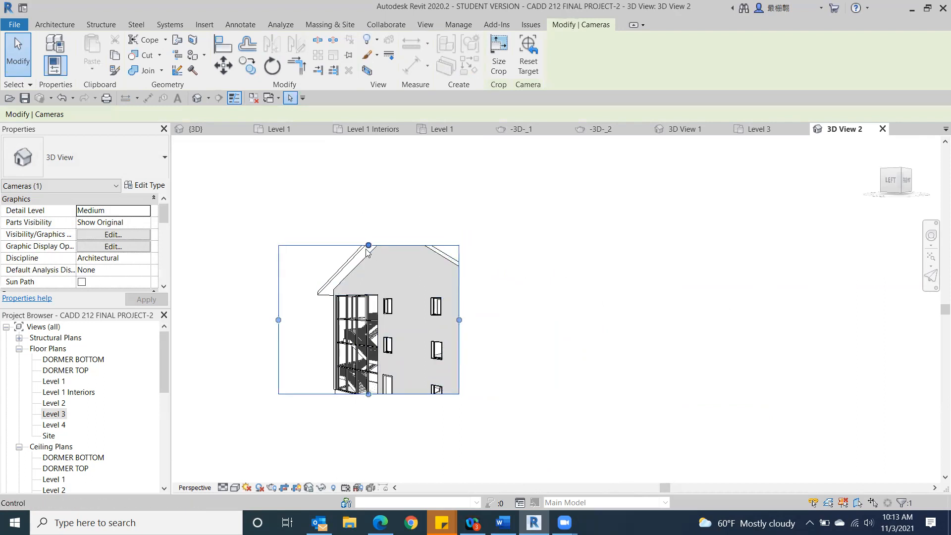
pyautogui.scroll(5, 587, 299)
pyautogui.moveTo(587, 298); pyautogui.dragTo(941, 248, button='middle')
pyautogui.moveTo(849, 251); pyautogui.dragTo(789, 291, button='middle')
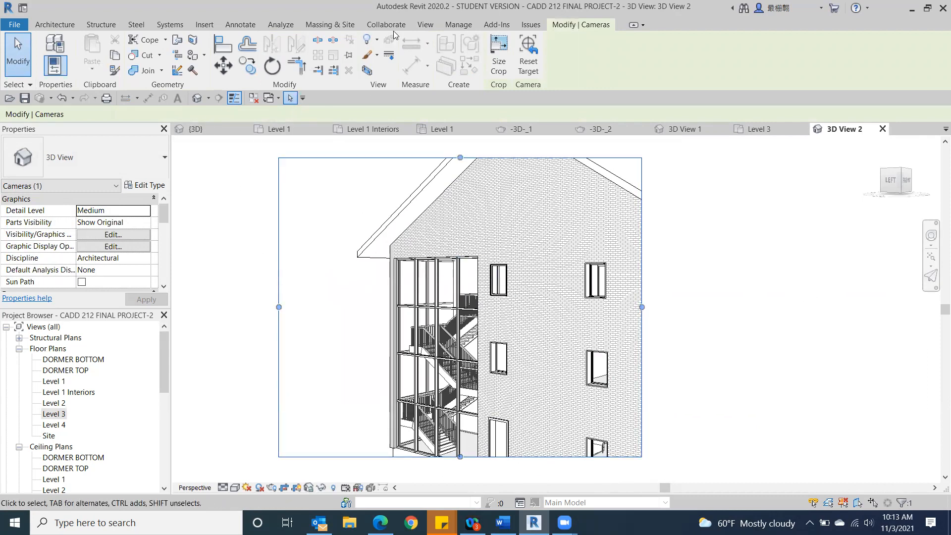
# Step: Open the default 3D view to look over the building's stairwell side
pyautogui.click(422, 25)
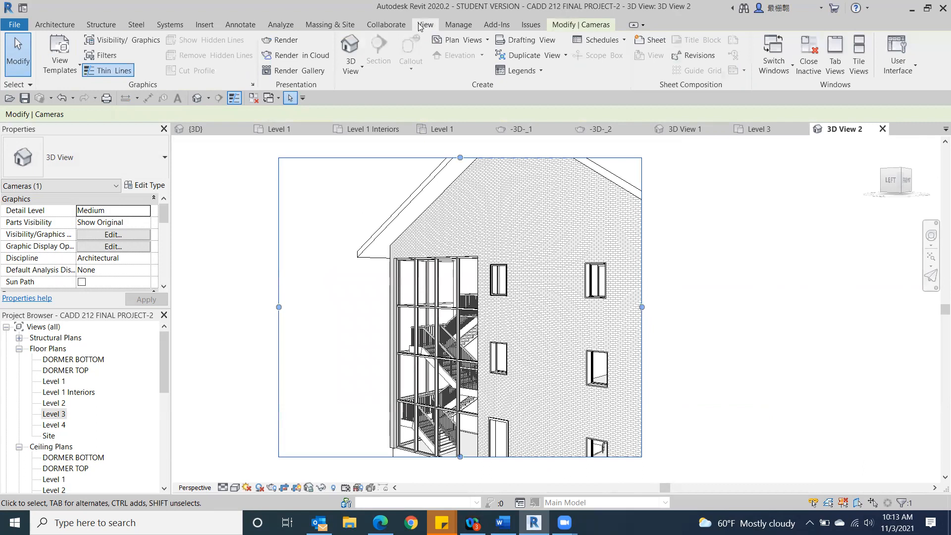
pyautogui.click(350, 43)
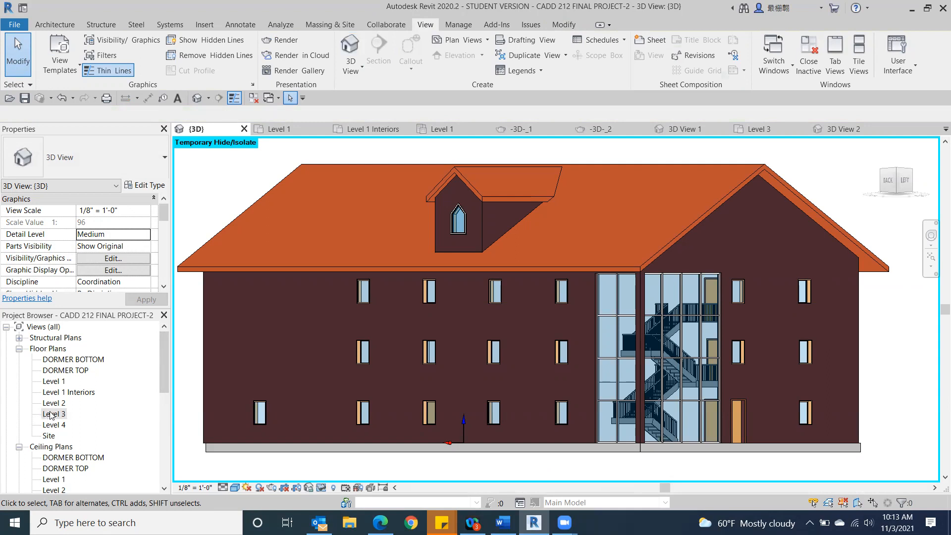
pyautogui.scroll(-1, 49, 419)
pyautogui.scroll(1, 52, 418)
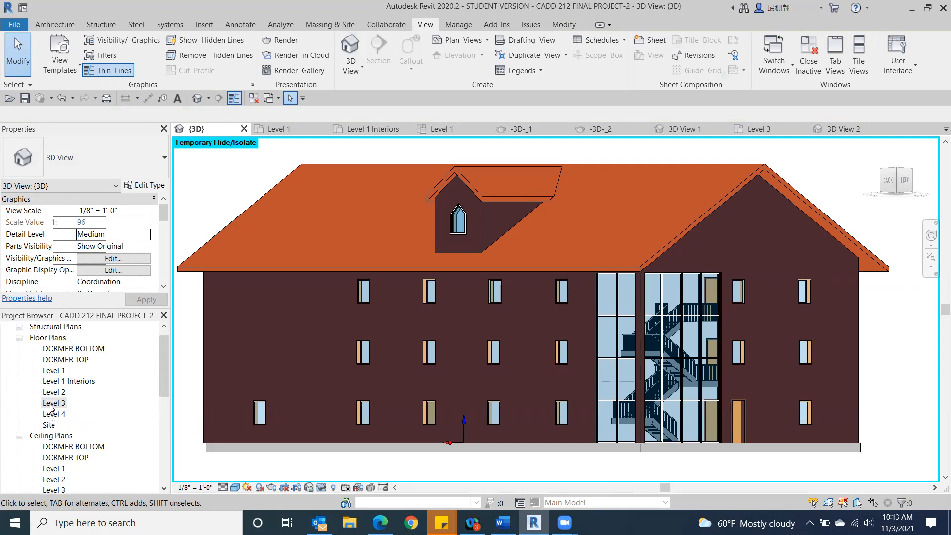
# Step: Return to the Level 3 floor plan and place another camera outside the lower-left corner, aimed past the building's upper-right corner
pyautogui.doubleClick(51, 402)
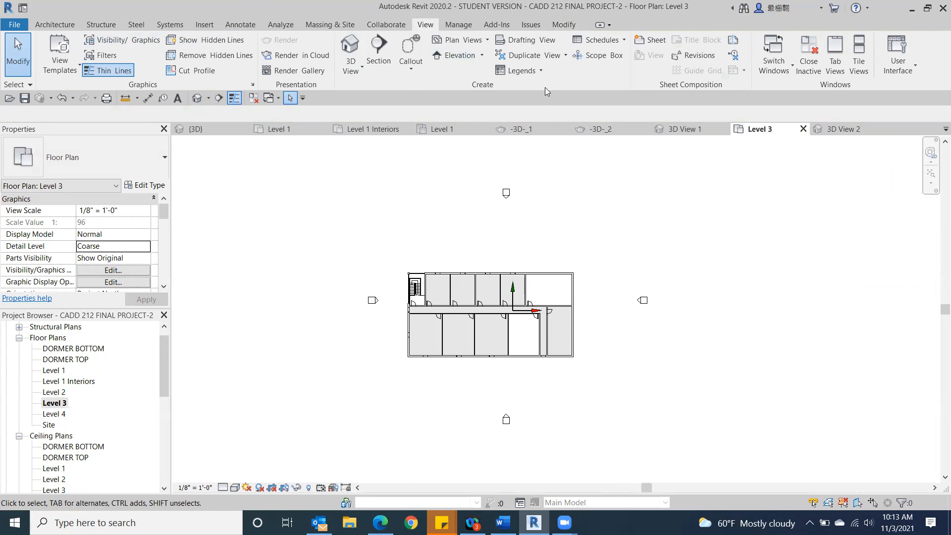
pyautogui.click(351, 71)
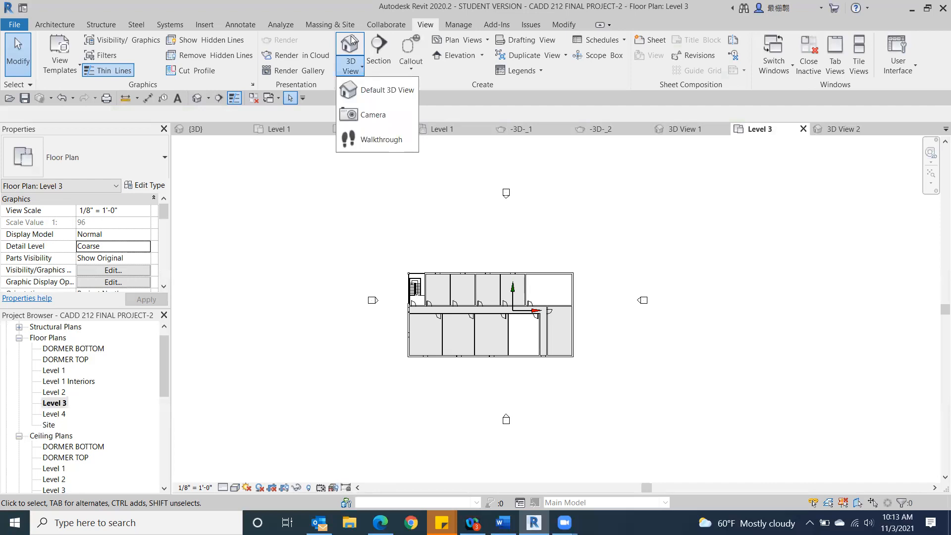
pyautogui.click(369, 115)
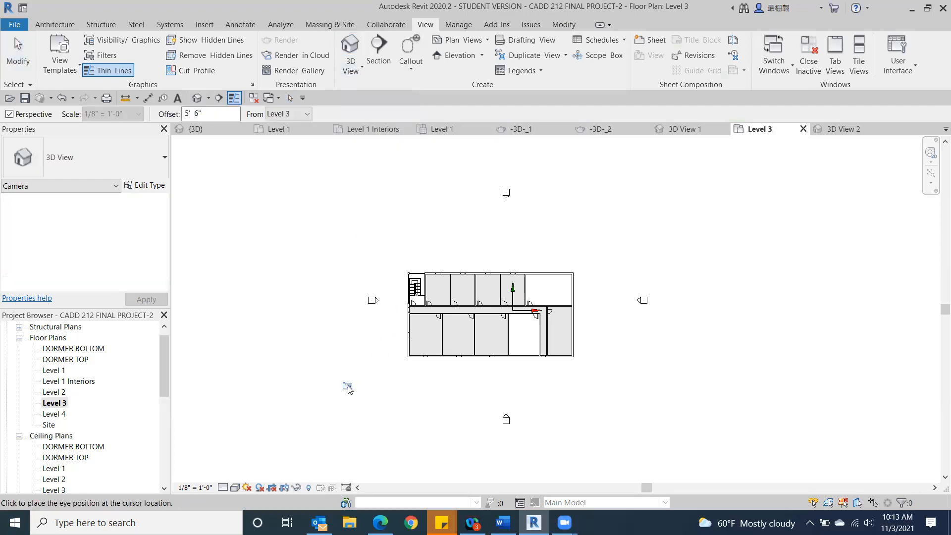
pyautogui.click(350, 387)
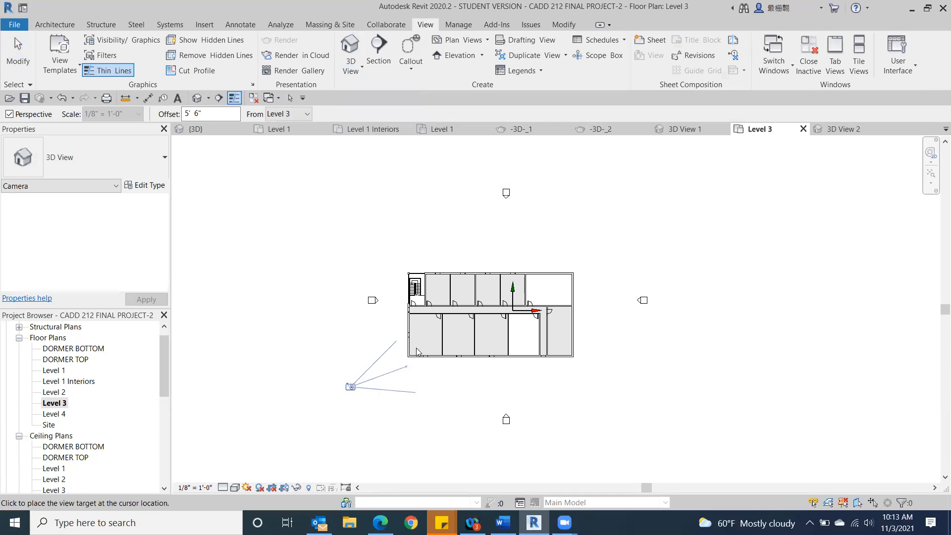
pyautogui.click(576, 249)
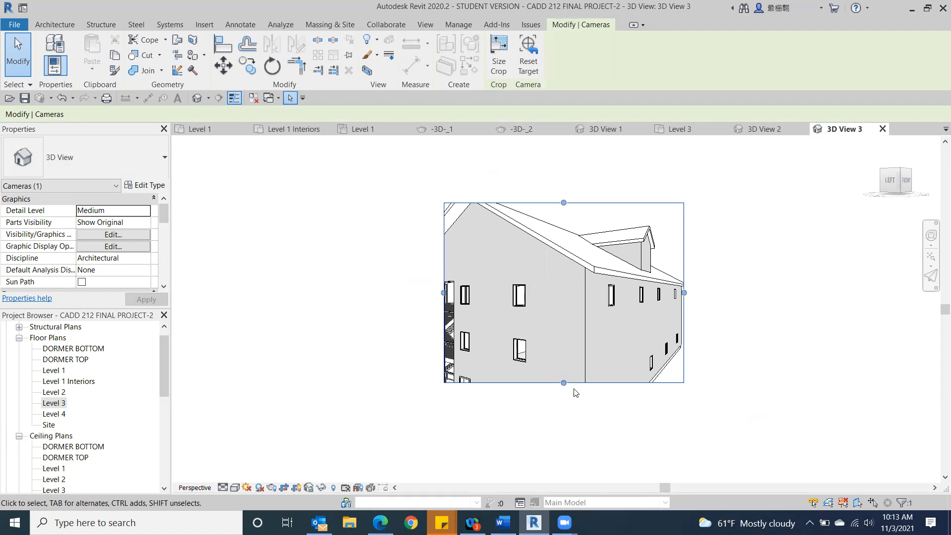
# Step: Extend the new camera view's crop region downward to the building's base and leftward past the glazed stairwell
pyautogui.moveTo(563, 382); pyautogui.dragTo(564, 450)
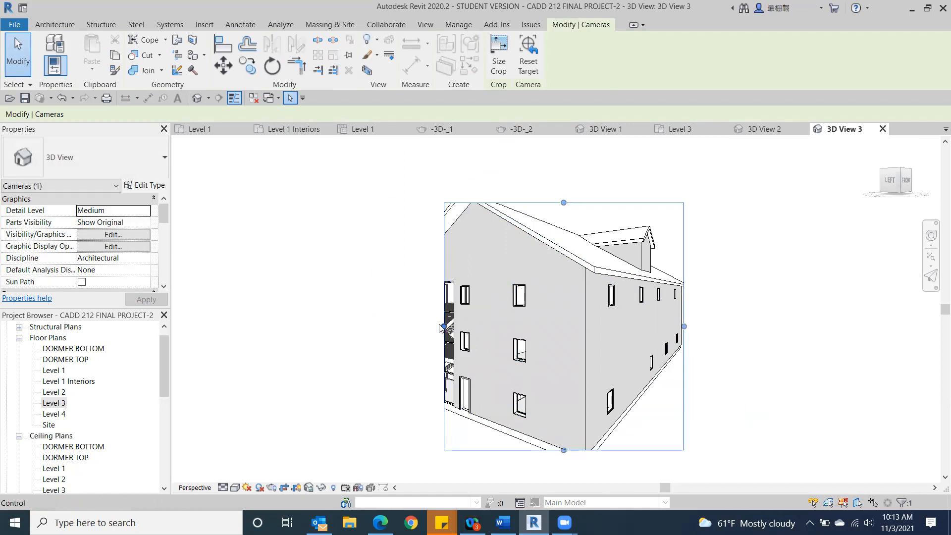
pyautogui.moveTo(441, 326); pyautogui.dragTo(369, 326)
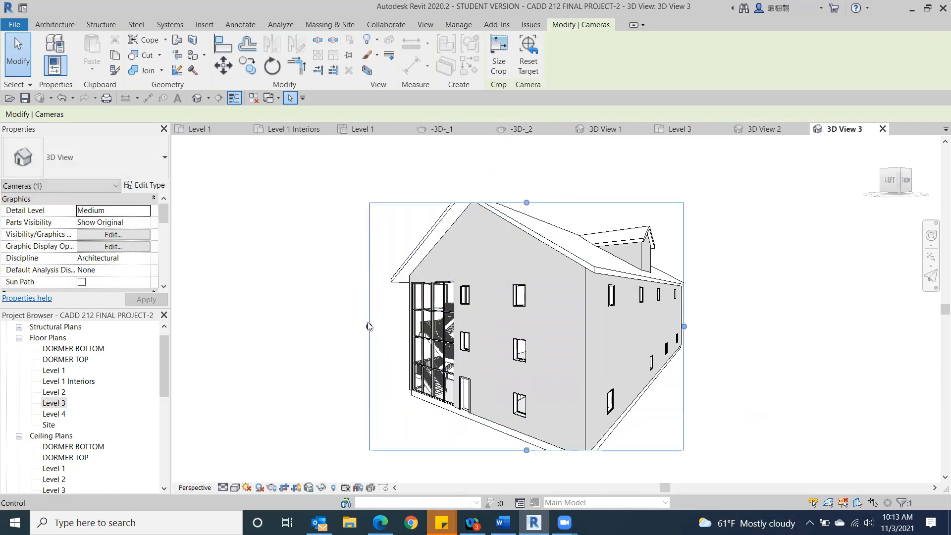
# Step: Extend the camera view's crop region upward past the roof ridge and render the view at Draft quality with Exterior: Sun only lighting
pyautogui.moveTo(526, 202); pyautogui.dragTo(523, 180)
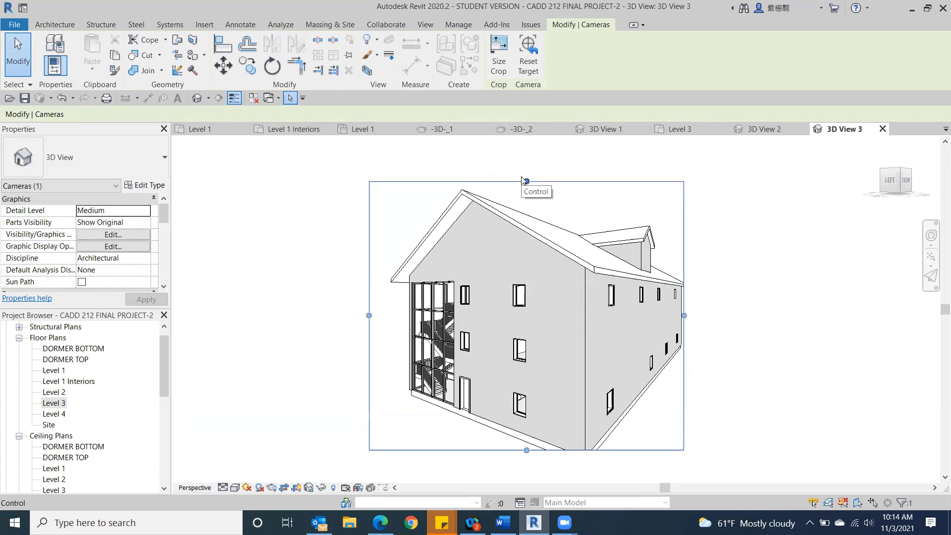
pyautogui.moveTo(587, 309); pyautogui.dragTo(497, 262, button='middle')
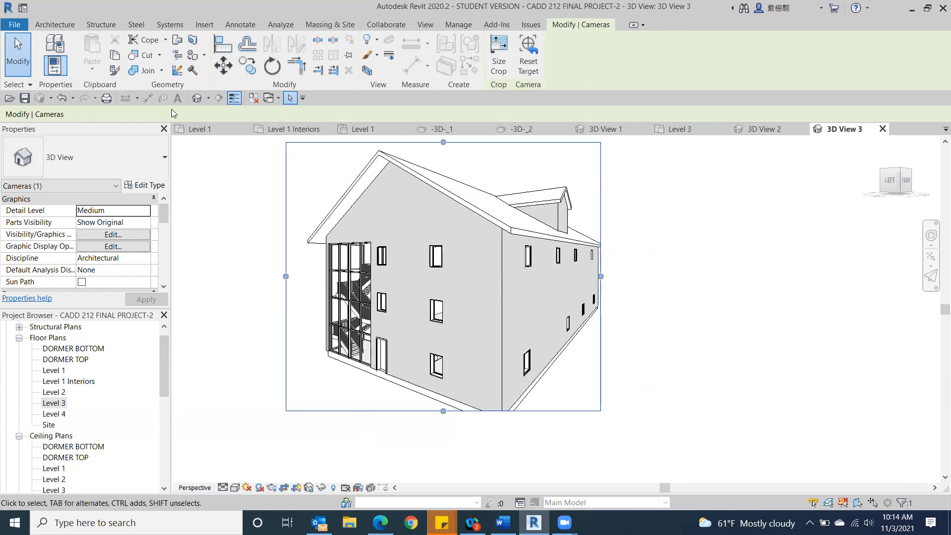
pyautogui.click(423, 23)
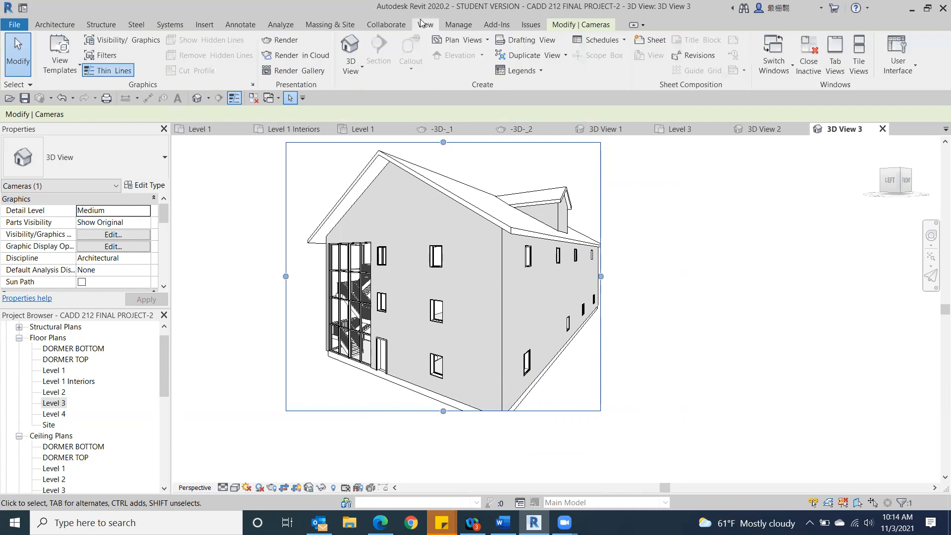
pyautogui.click(285, 41)
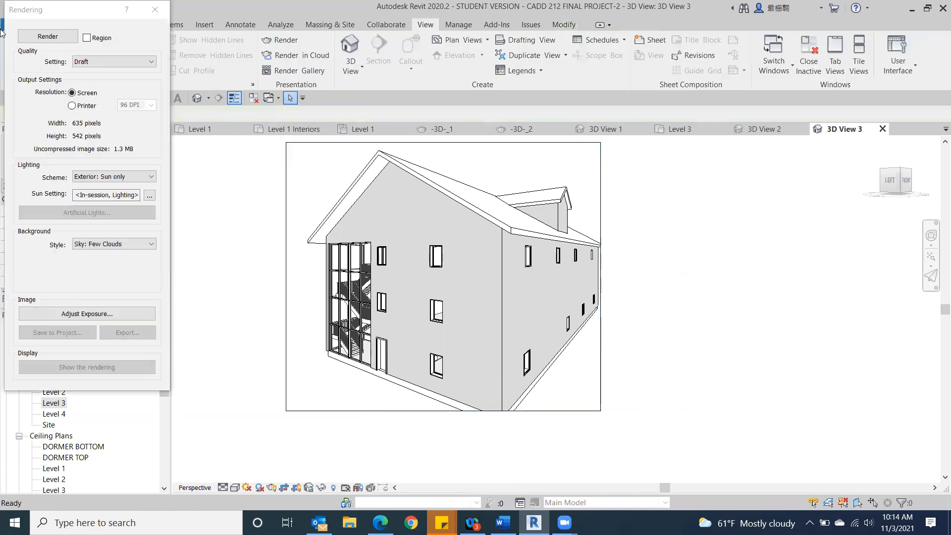
pyautogui.click(48, 37)
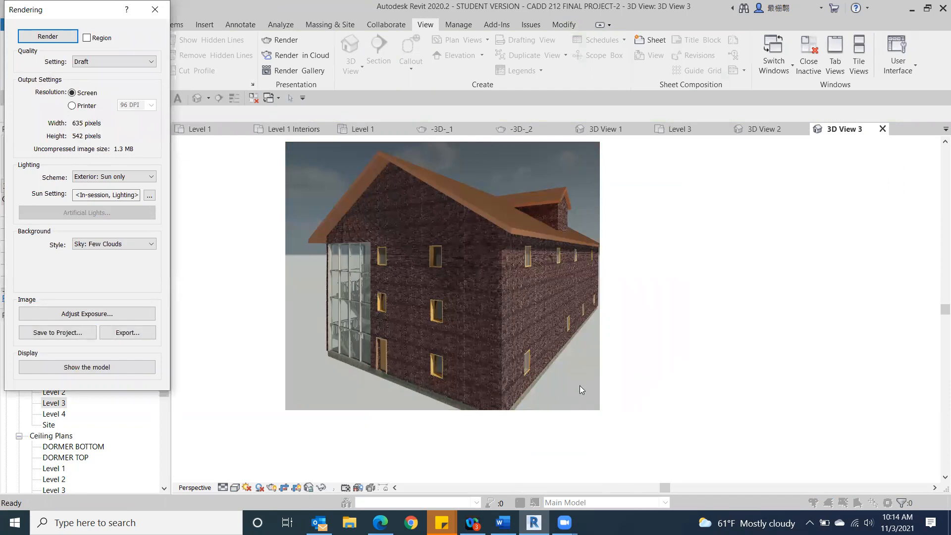
# Step: Save the rendering to the project as 3D View 3_1 and close the rendering settings
pyautogui.click(58, 333)
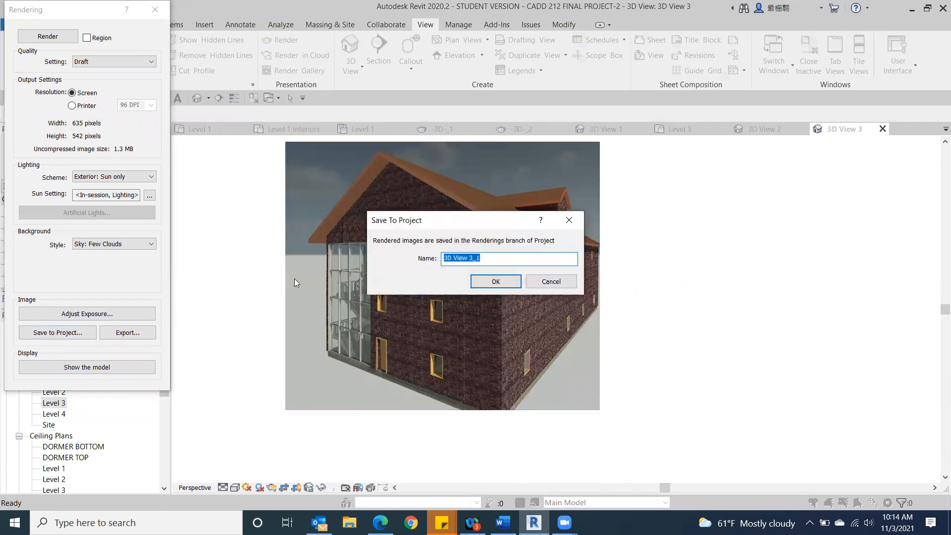
pyautogui.click(485, 279)
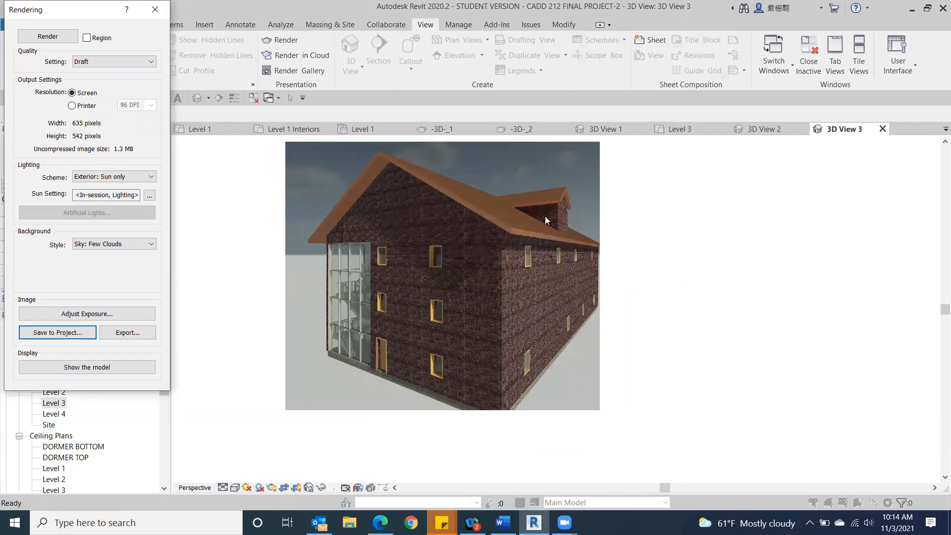
pyautogui.click(155, 9)
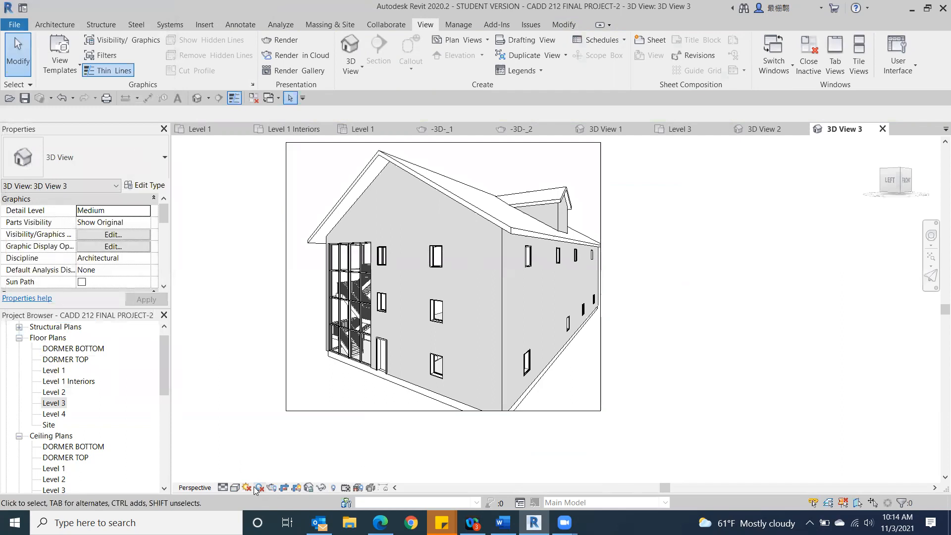
# Step: Open the default 3D view and examine the building's stairwell gable side from eye level and from above
pyautogui.click(349, 49)
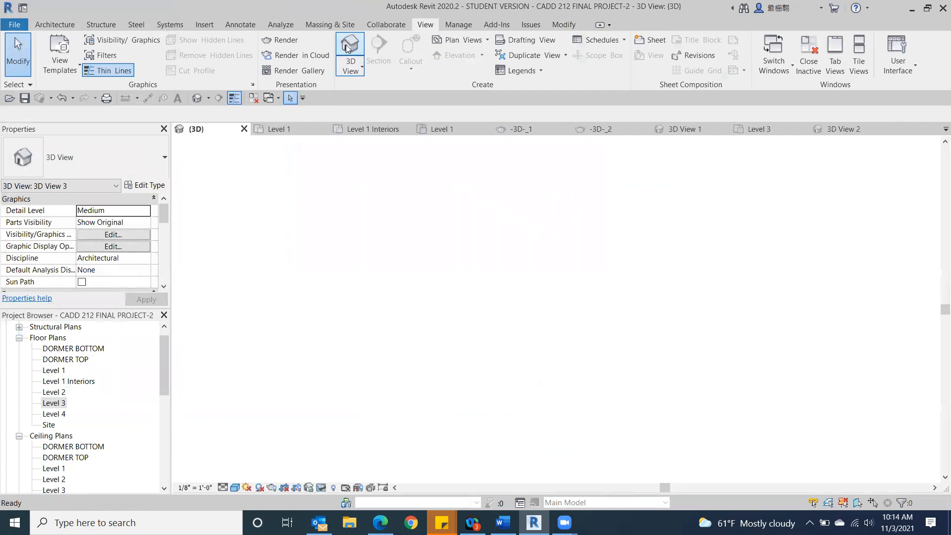
pyautogui.click(900, 179)
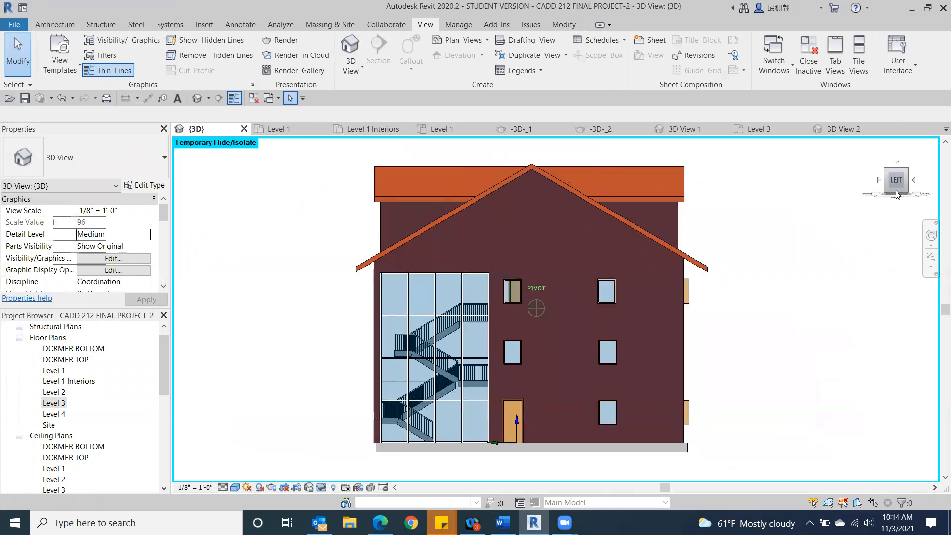
pyautogui.moveTo(895, 195); pyautogui.dragTo(847, 219)
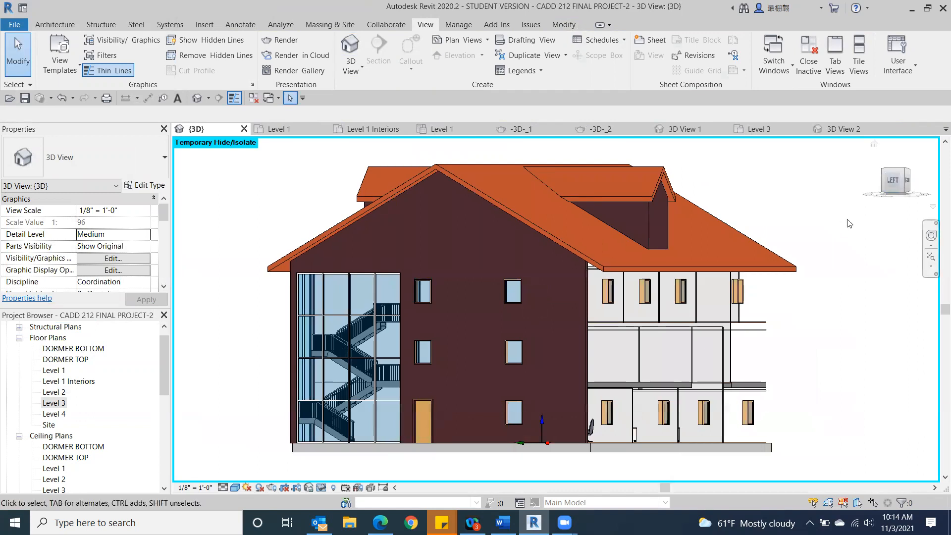
pyautogui.scroll(-5, 825, 239)
pyautogui.scroll(-1, 631, 334)
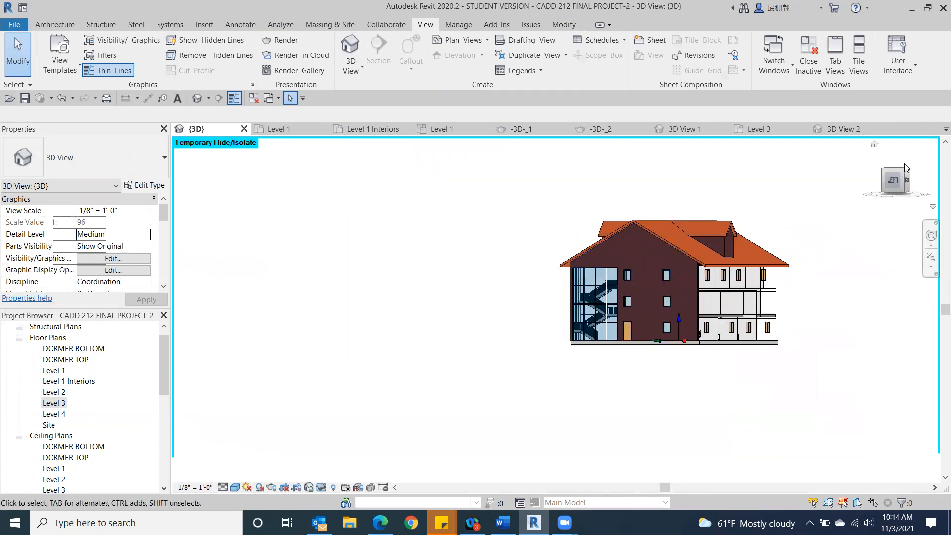
pyautogui.click(906, 167)
pyautogui.scroll(3, 475, 254)
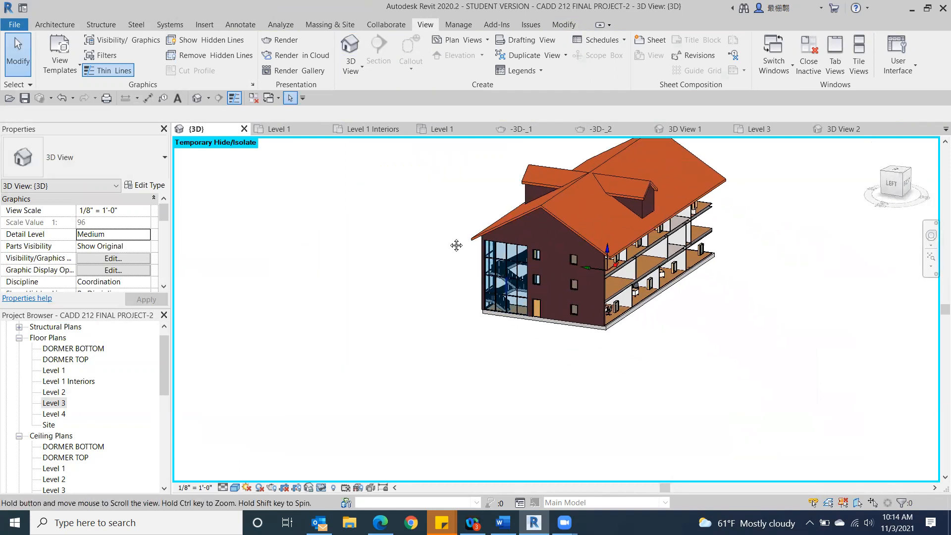
pyautogui.scroll(1, 425, 295)
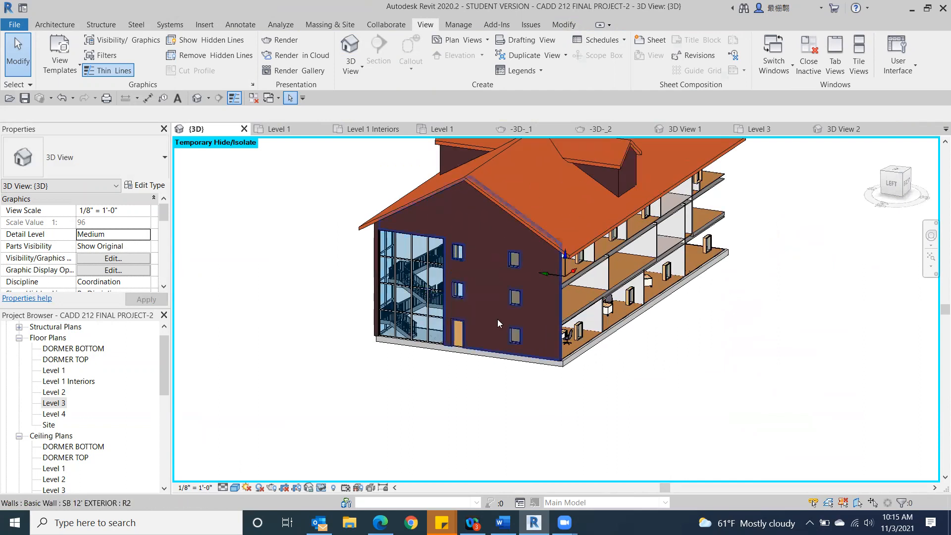
pyautogui.scroll(-1, 499, 414)
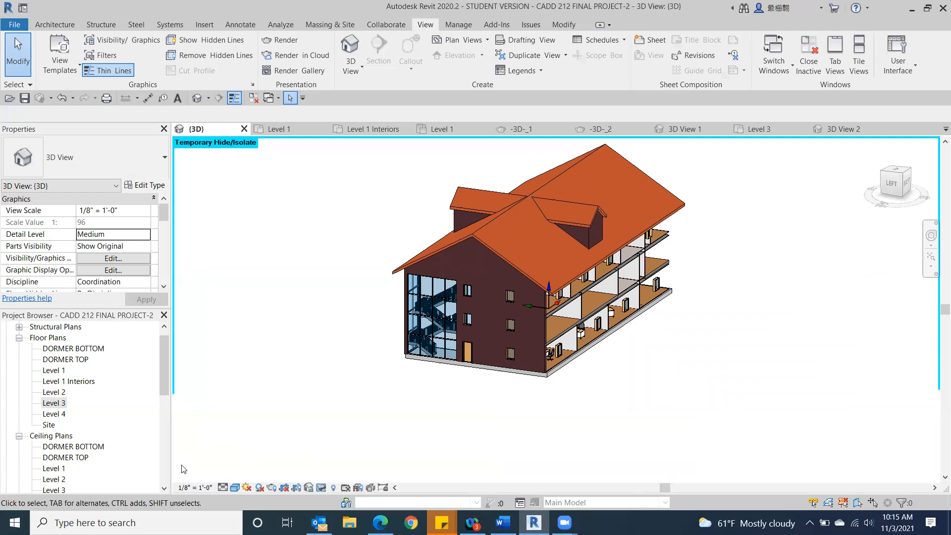
# Step: Open the Level 1 Interiors floor plan and place a camera in the lower-left office's bottom-left corner, aimed at its upper-right door corner
pyautogui.doubleClick(56, 381)
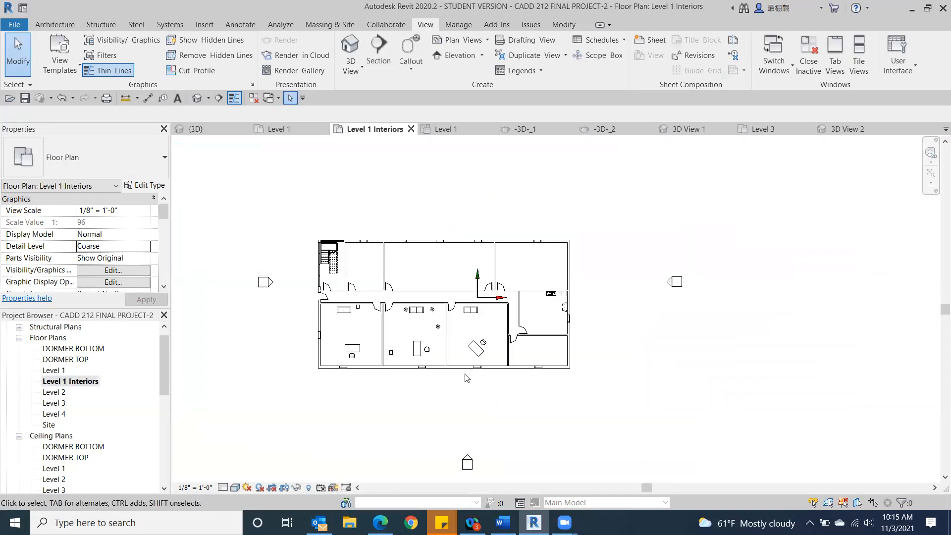
pyautogui.scroll(3, 457, 377)
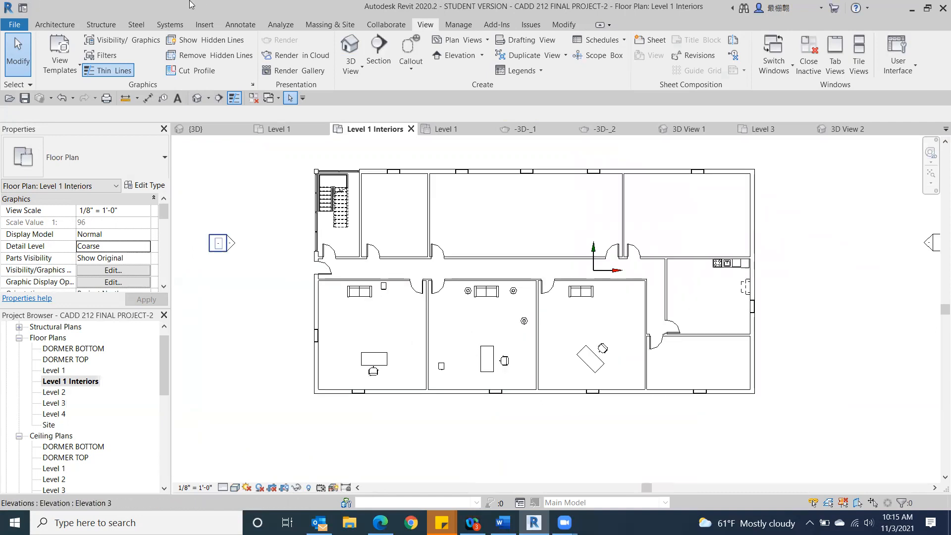
pyautogui.click(346, 70)
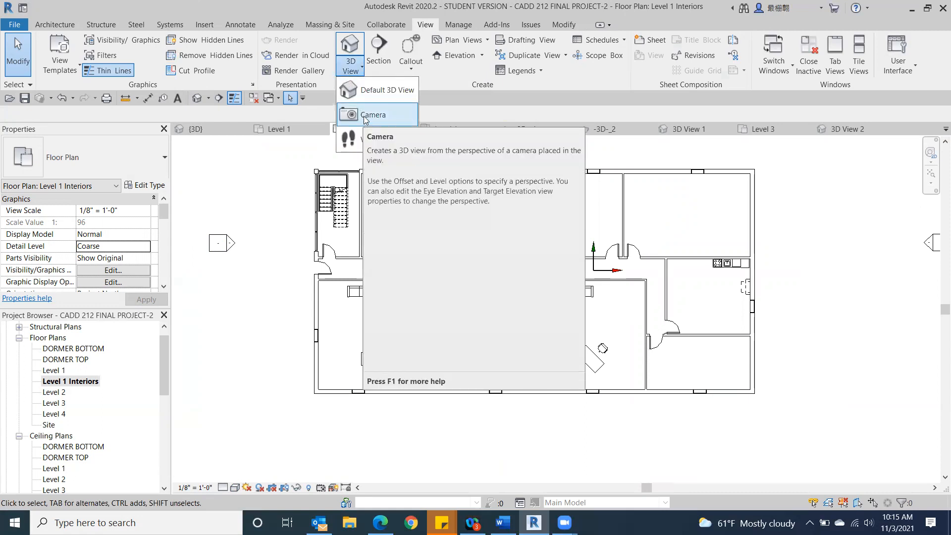
pyautogui.click(366, 116)
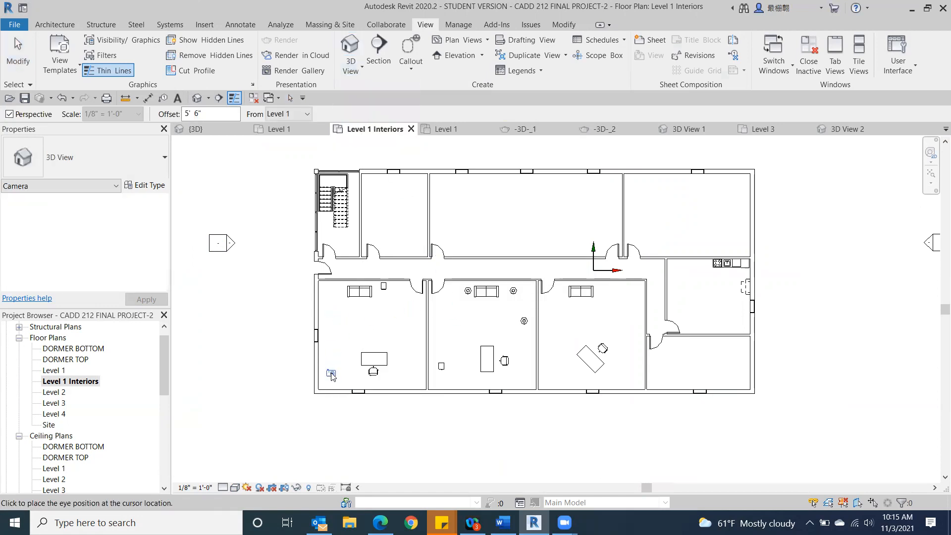
pyautogui.click(331, 373)
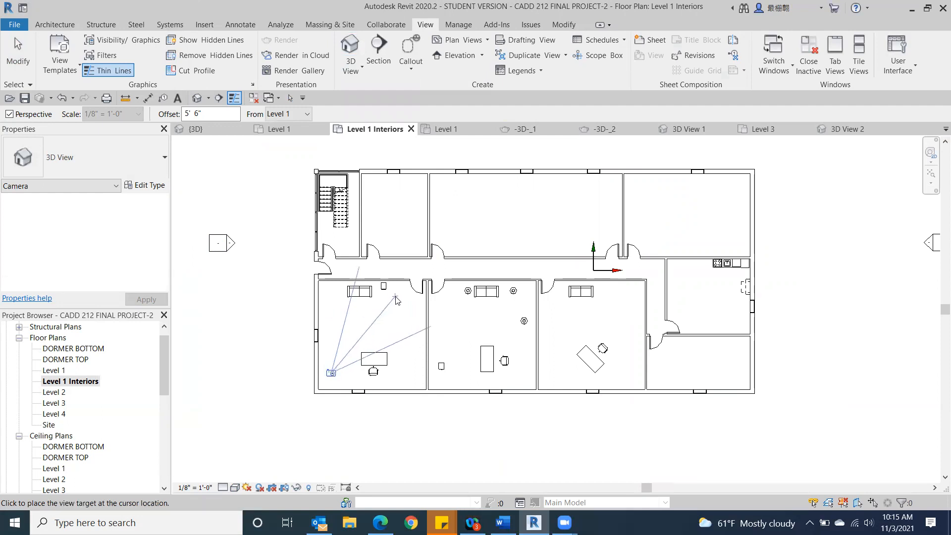
pyautogui.click(415, 279)
pyautogui.scroll(-2, 416, 297)
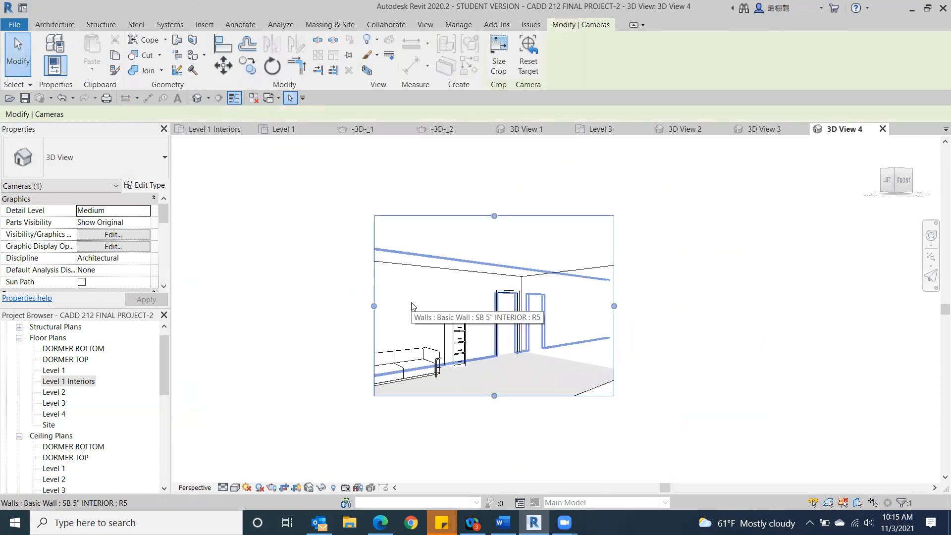
# Step: Extend the office view's crop region leftward past the sofa and downward to include the desk, and render it at Draft quality
pyautogui.moveTo(374, 306); pyautogui.dragTo(335, 306)
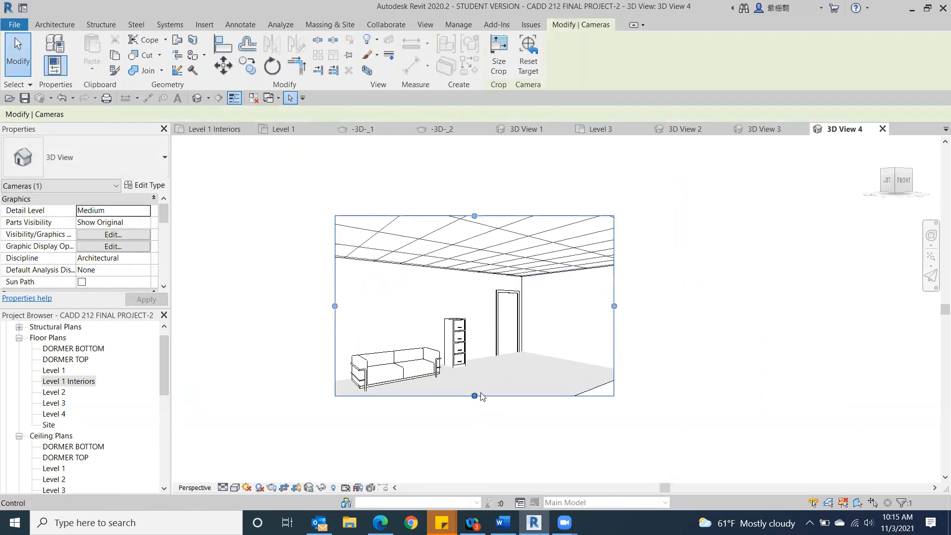
pyautogui.moveTo(475, 396); pyautogui.dragTo(474, 433)
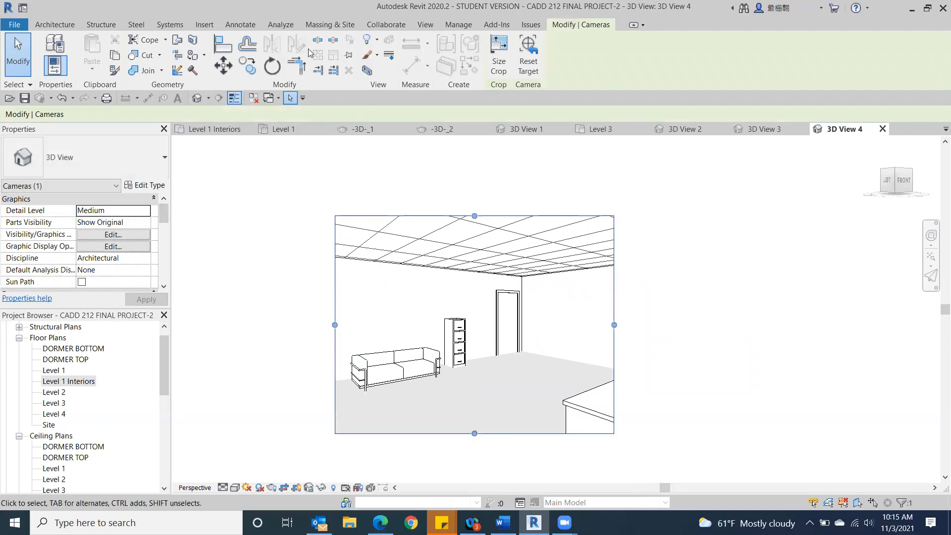
pyautogui.click(425, 25)
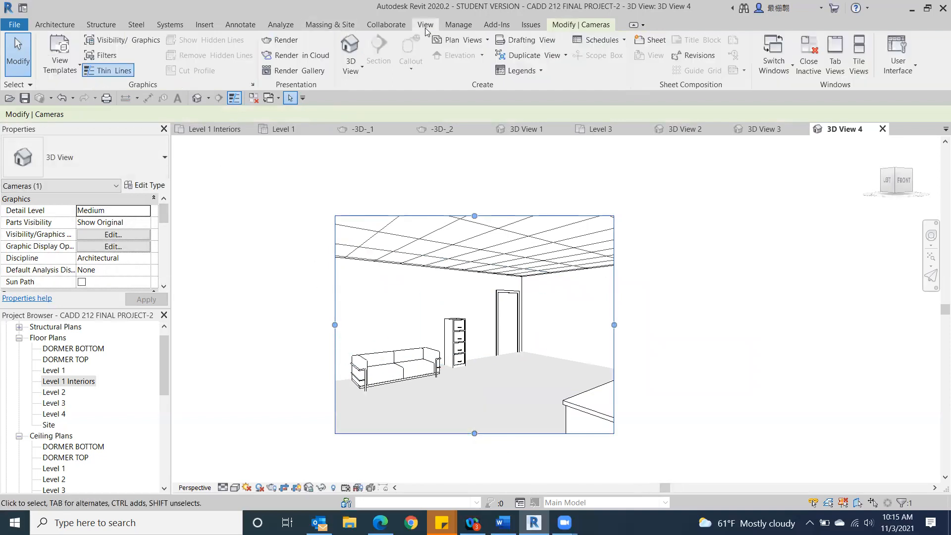
pyautogui.click(281, 40)
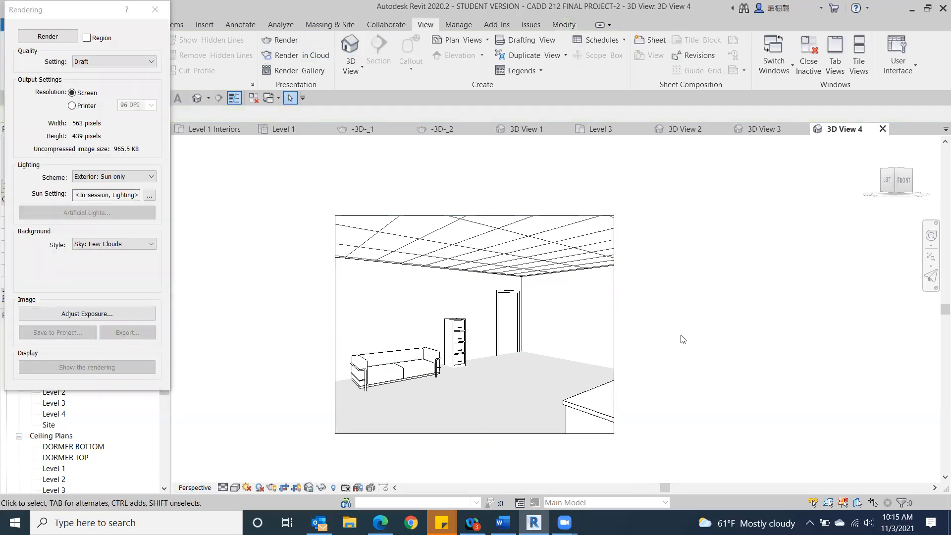
pyautogui.click(48, 37)
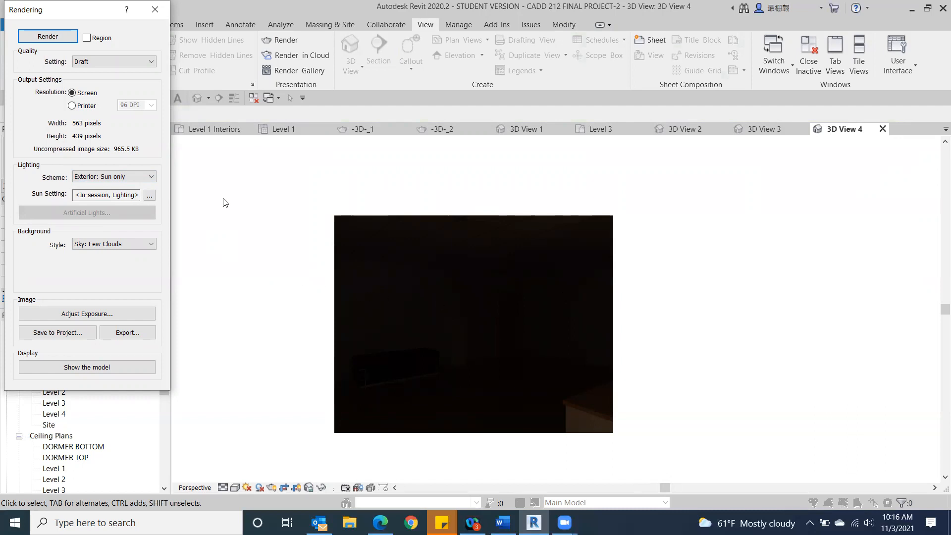
# Step: Set the lighting scheme to Interior: Sun only and render the office view again
pyautogui.click(151, 177)
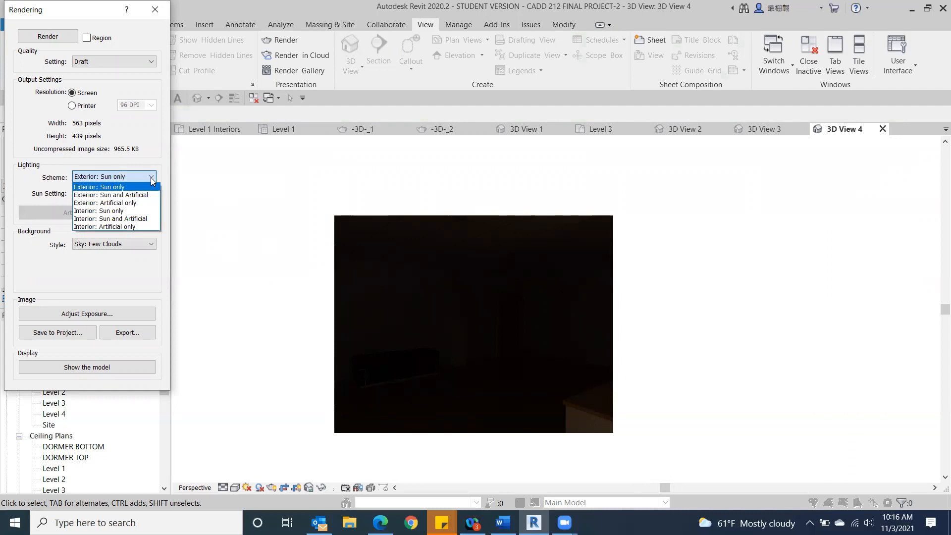
pyautogui.click(97, 212)
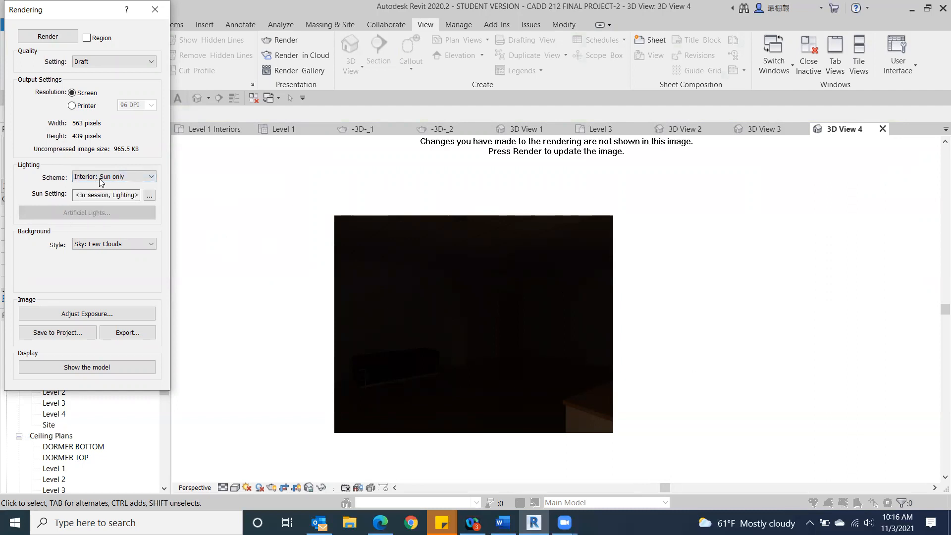
pyautogui.click(46, 44)
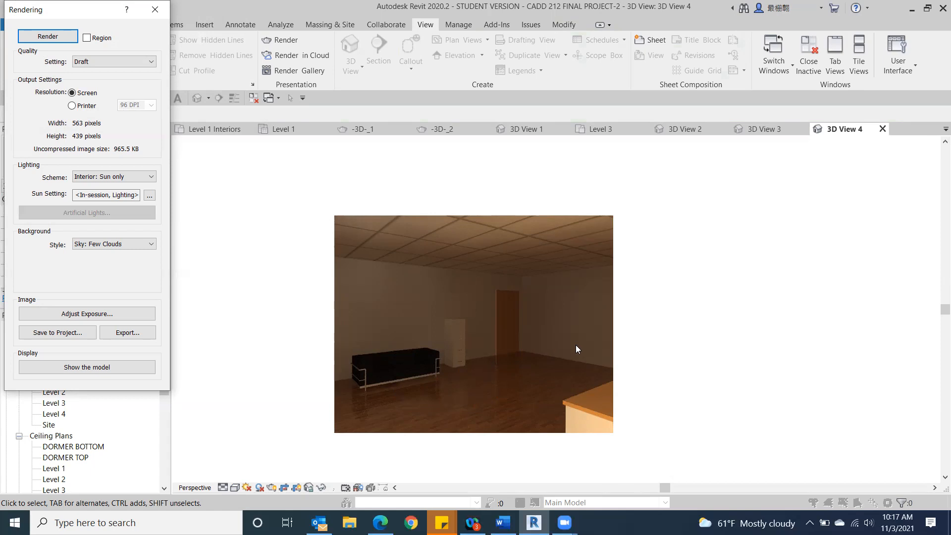
# Step: Set the lighting scheme to Interior: Artificial only, render the office view again, and close the rendering settings
pyautogui.click(152, 176)
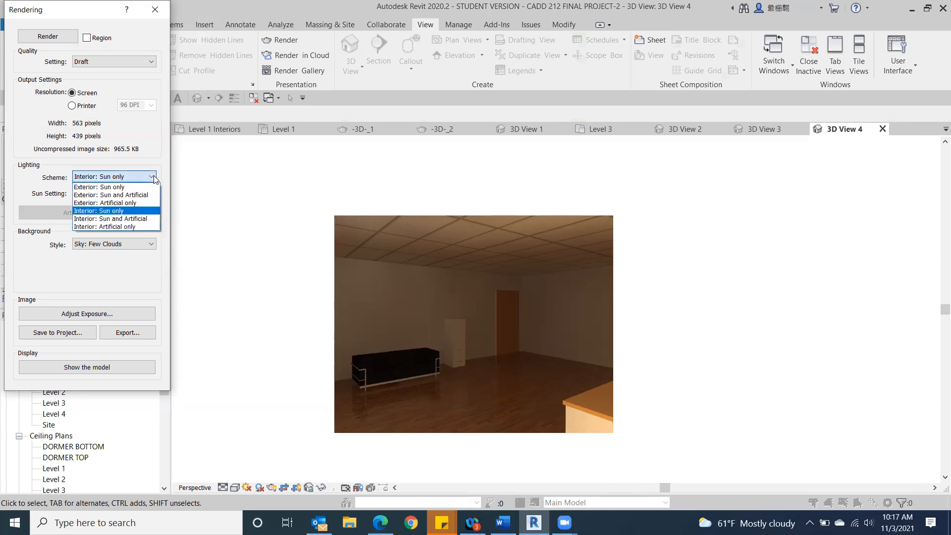
pyautogui.click(110, 227)
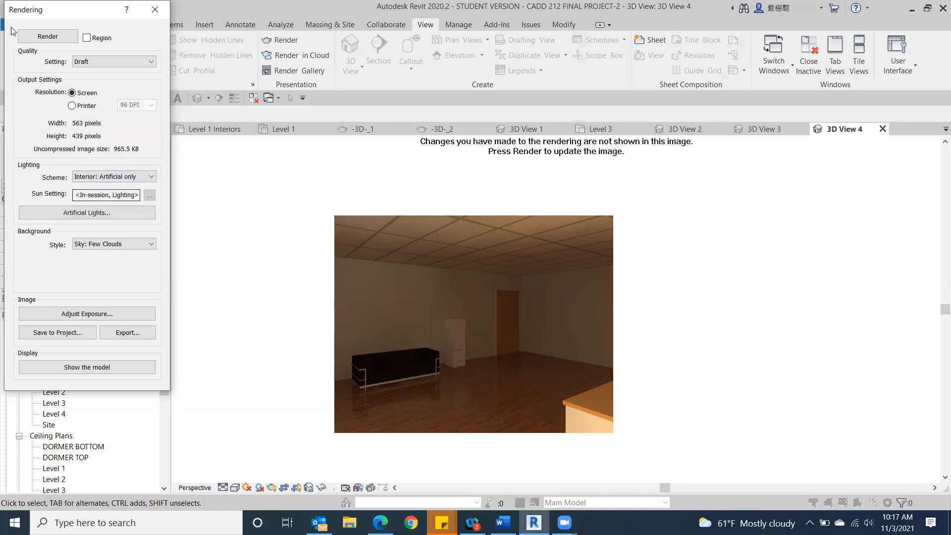
pyautogui.click(42, 36)
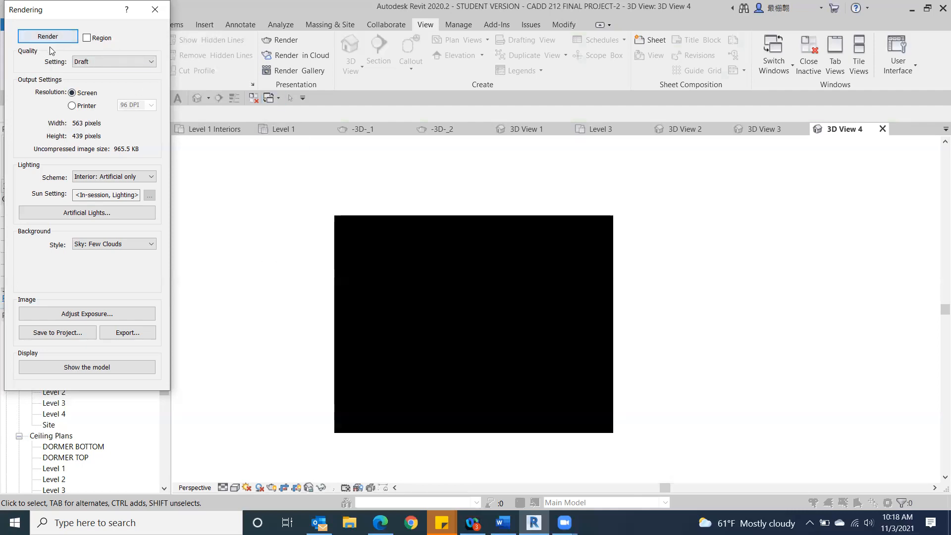
pyautogui.click(155, 10)
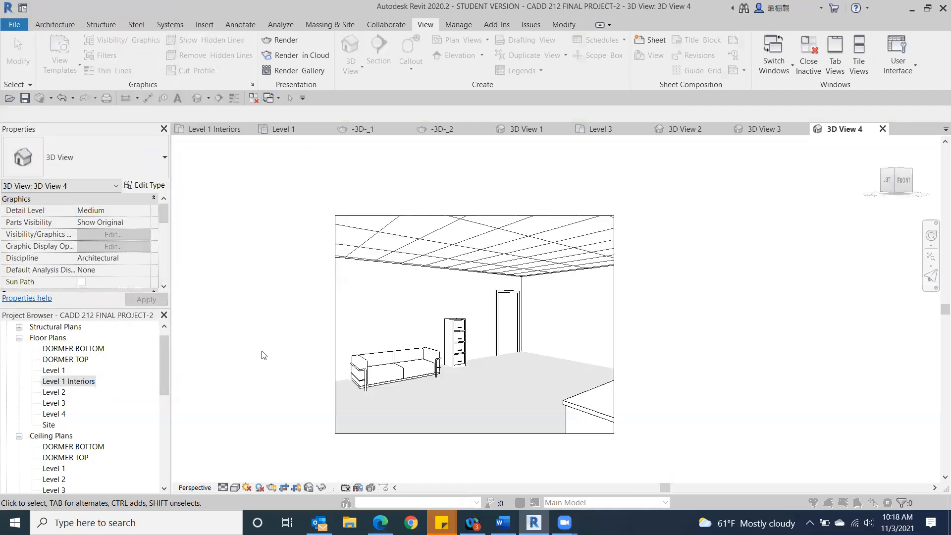
# Step: In the Level 1 Interiors floor plan, place a camera in the lower middle office's bottom-left corner, aimed past its upper-right corner
pyautogui.doubleClick(57, 381)
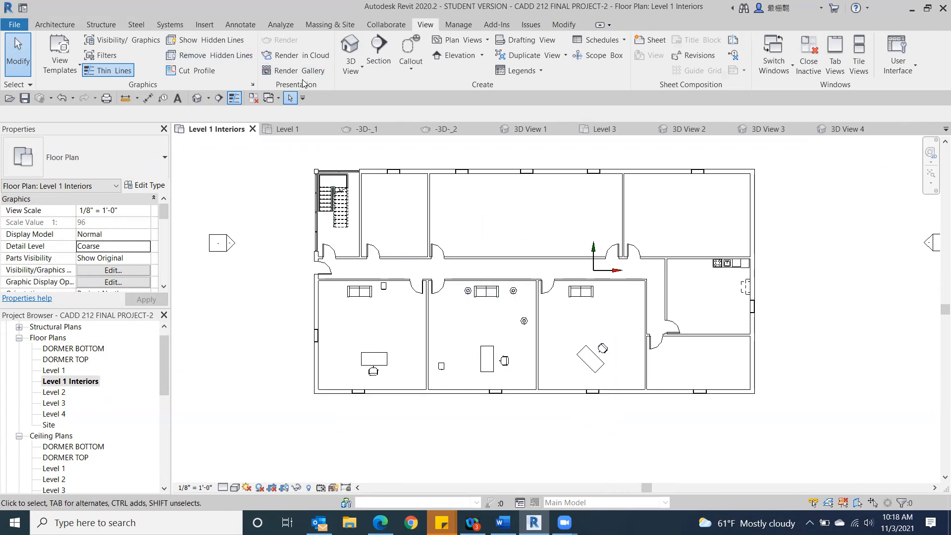
pyautogui.click(351, 69)
pyautogui.click(357, 119)
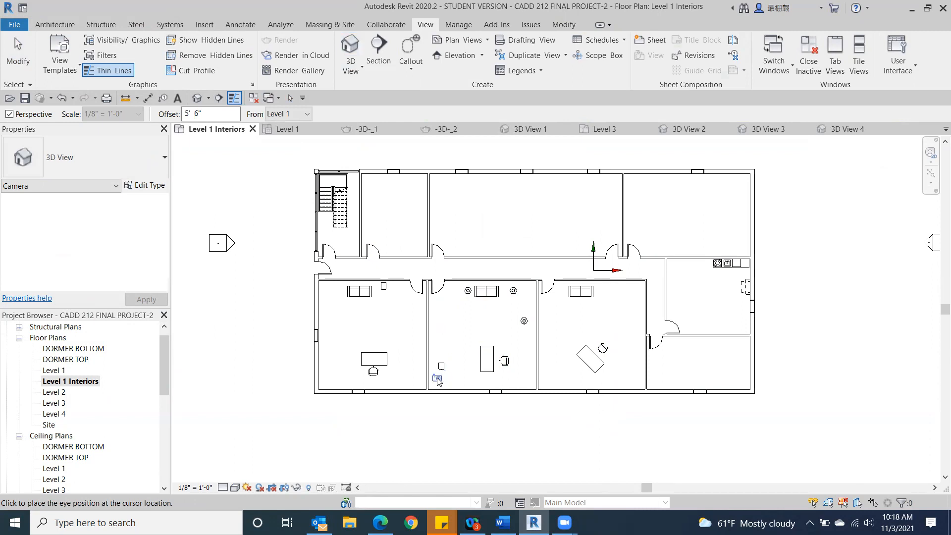
pyautogui.click(437, 380)
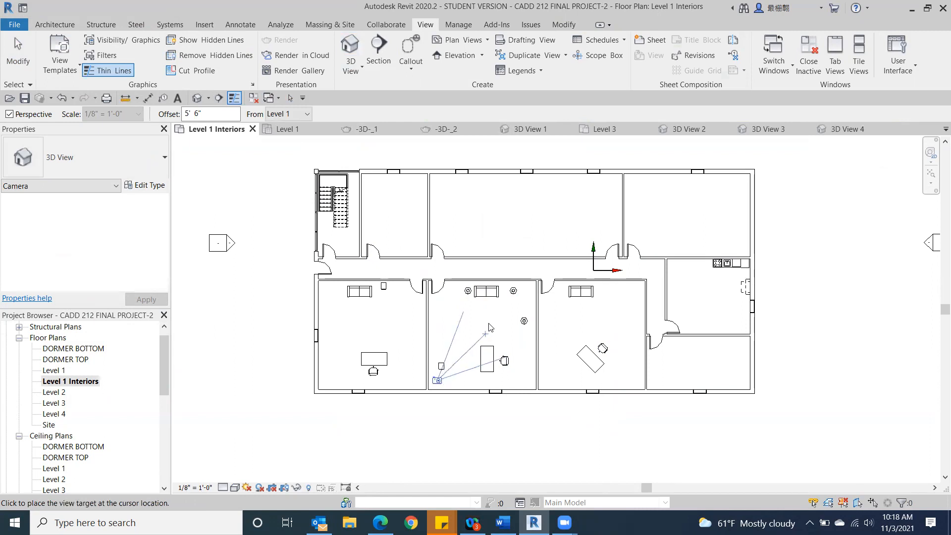
pyautogui.click(530, 275)
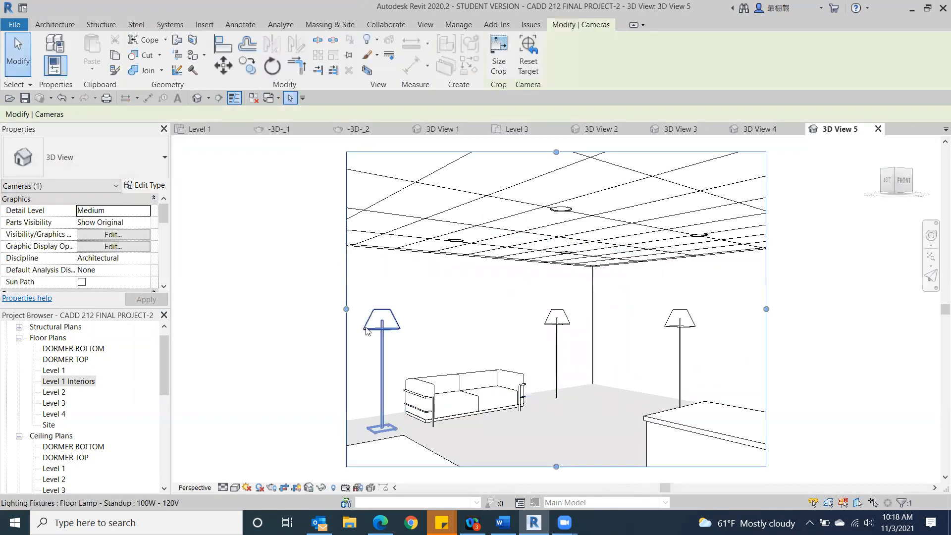
# Step: Extend the new camera view's crop region down over the cabinet, right to the desk chair, and left to include the door
pyautogui.moveTo(316, 306); pyautogui.dragTo(284, 307)
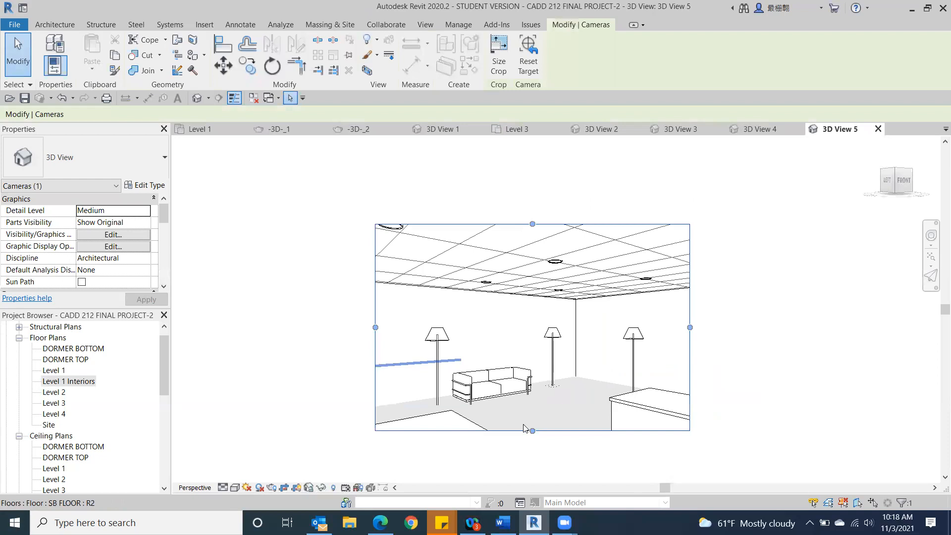
pyautogui.moveTo(532, 431); pyautogui.dragTo(532, 473)
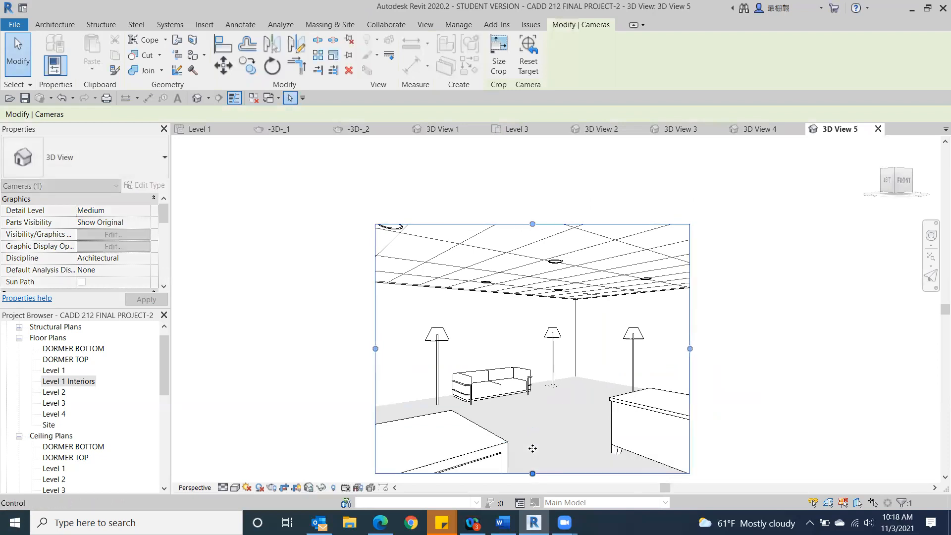
pyautogui.moveTo(690, 349); pyautogui.dragTo(741, 348)
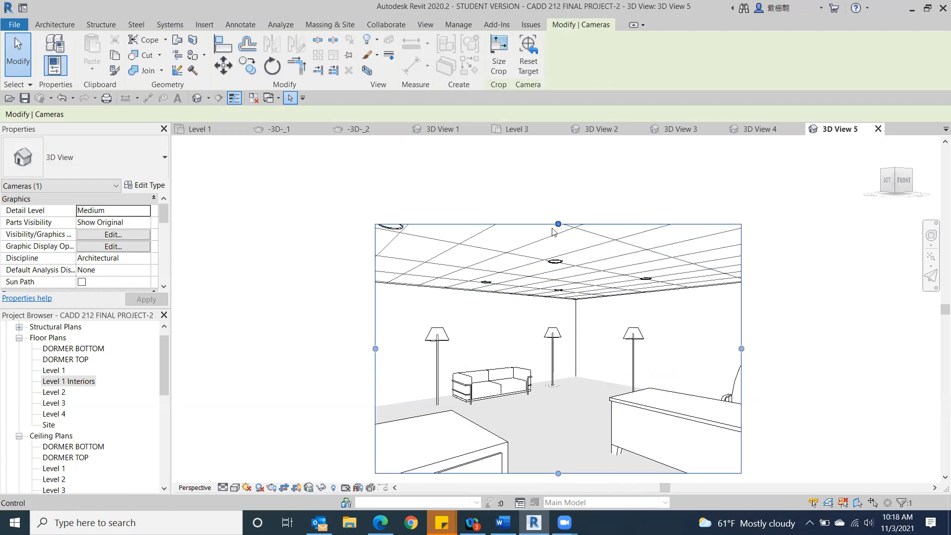
pyautogui.moveTo(375, 348); pyautogui.dragTo(308, 347)
pyautogui.moveTo(488, 282); pyautogui.dragTo(549, 332, button='middle')
pyautogui.scroll(1, 527, 311)
pyautogui.scroll(-1, 549, 335)
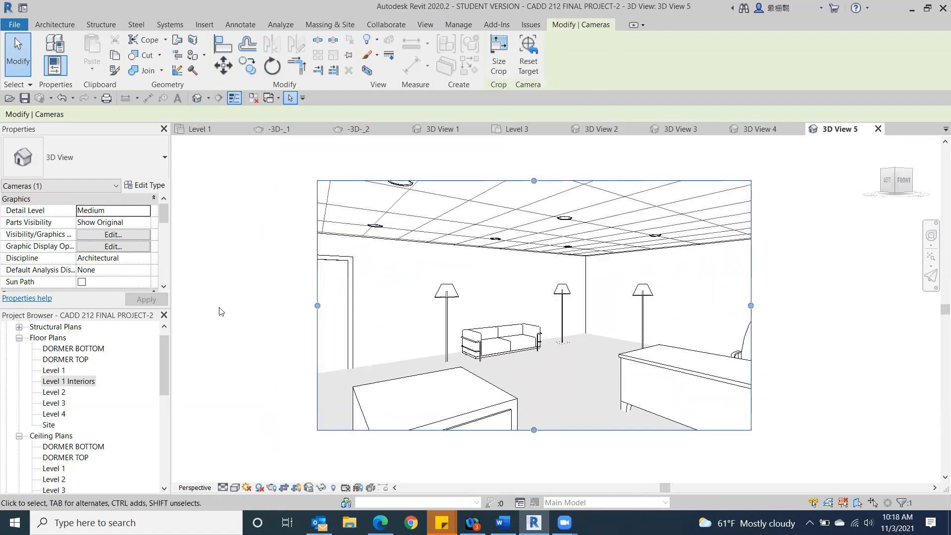
# Step: Render the middle office view at Draft quality with the Exterior: Sun only lighting scheme
pyautogui.click(422, 26)
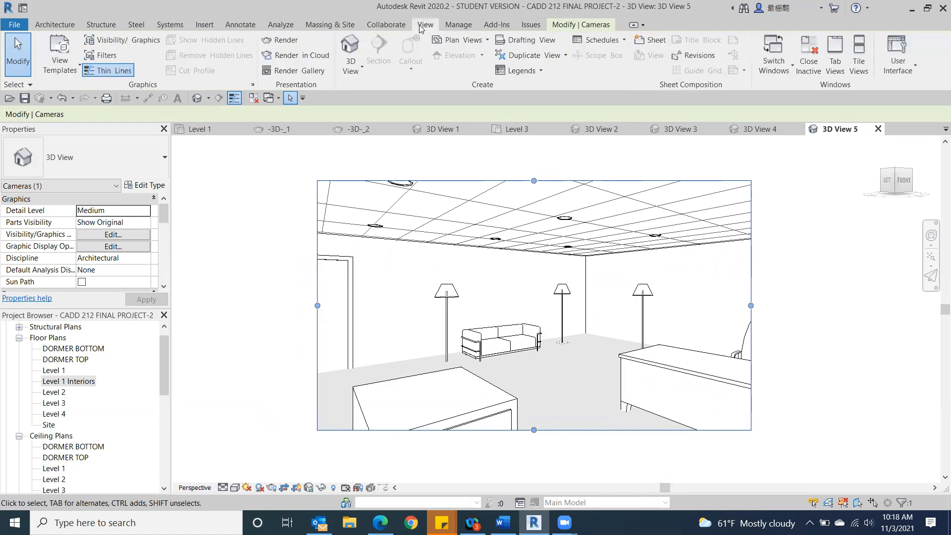
pyautogui.click(280, 40)
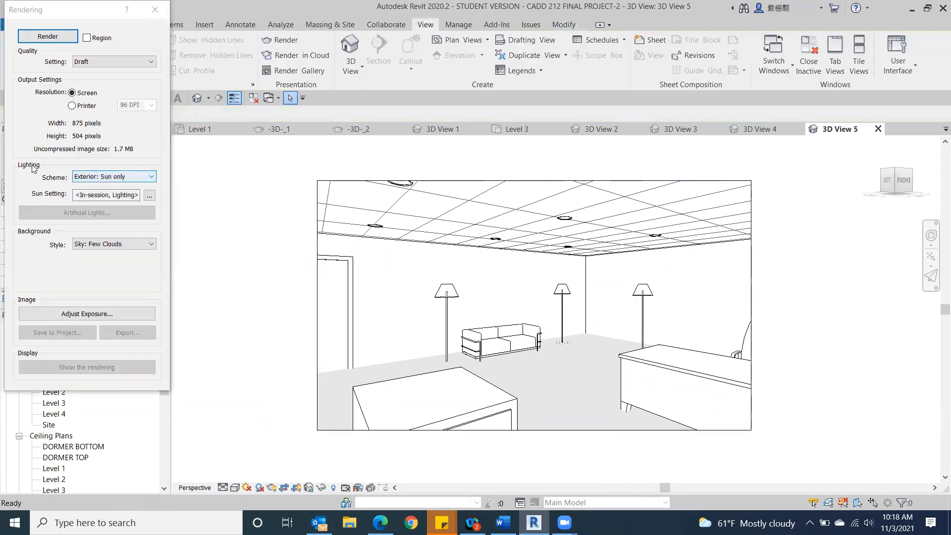
pyautogui.click(29, 37)
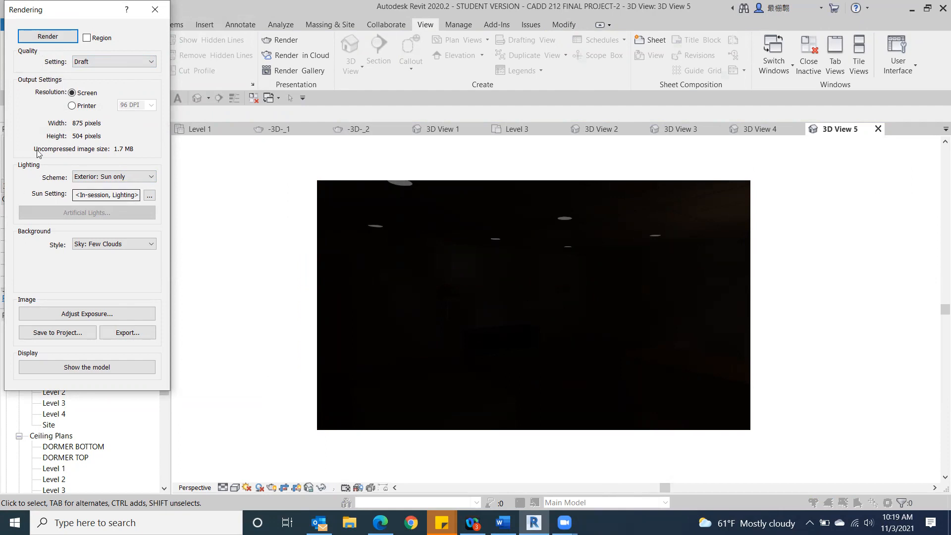
# Step: Set the lighting scheme to Interior: Sun and Artificial and render the middle office view again
pyautogui.click(147, 177)
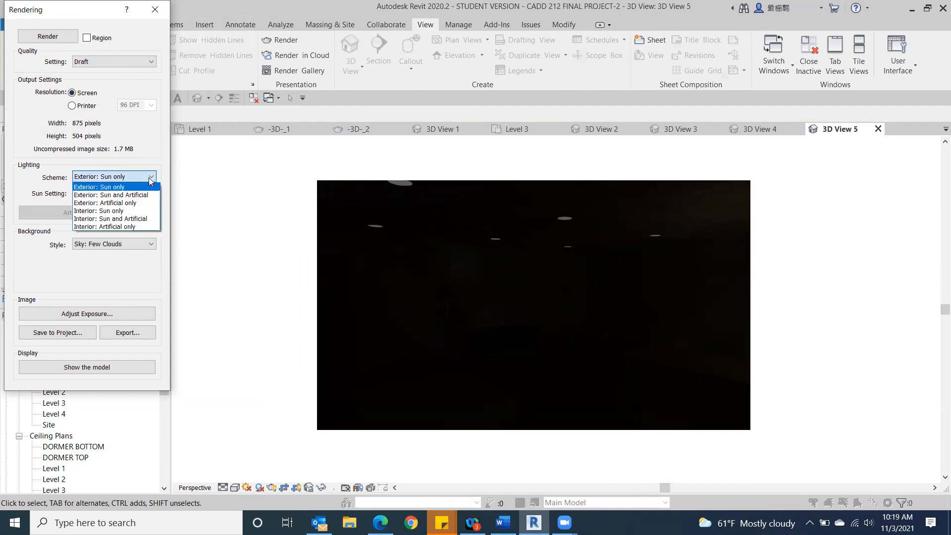
pyautogui.click(137, 219)
pyautogui.click(42, 36)
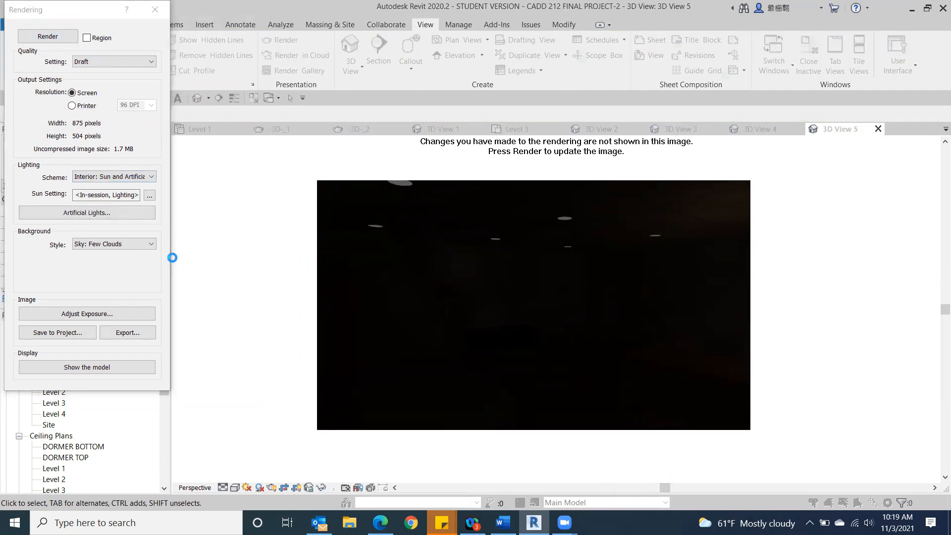
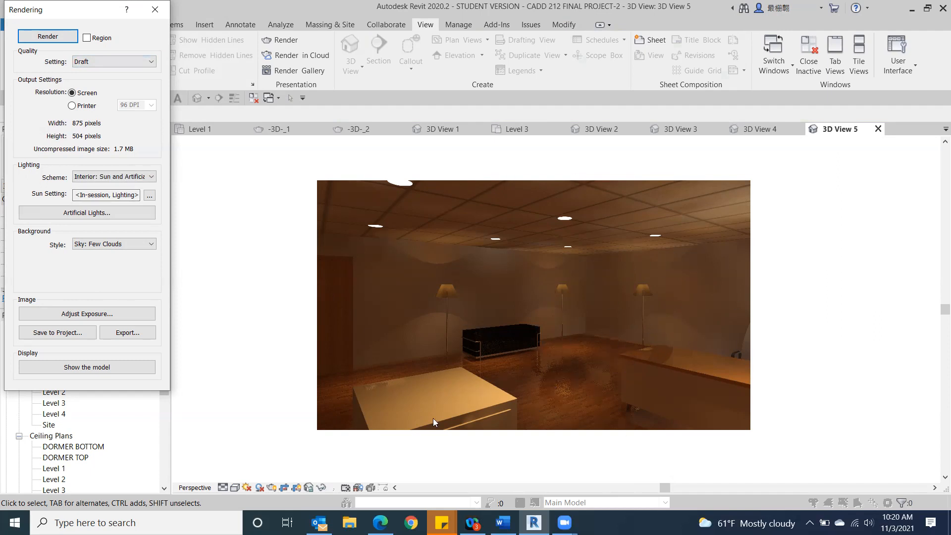
# Step: Save the middle office rendering to the project as 3D View 5_1 and close the rendering settings
pyautogui.click(61, 333)
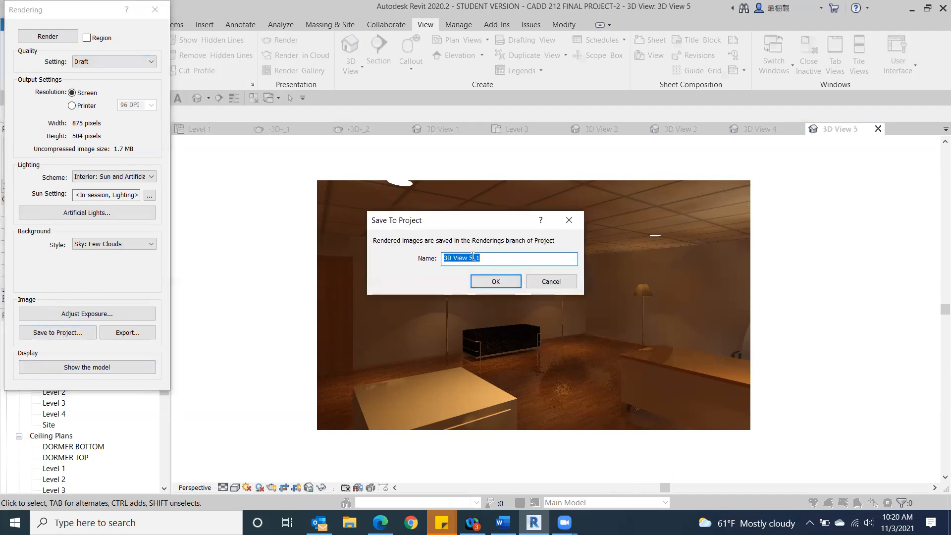
pyautogui.click(487, 280)
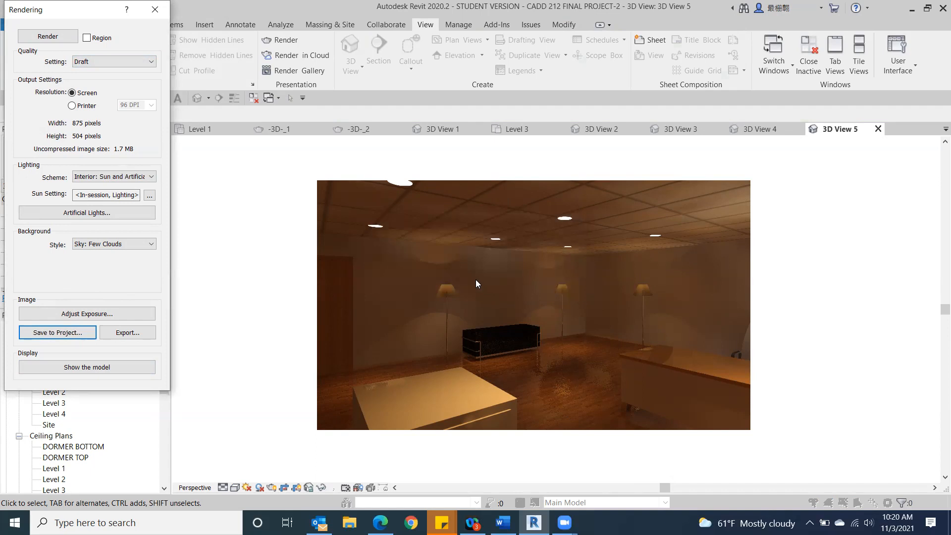
pyautogui.click(152, 13)
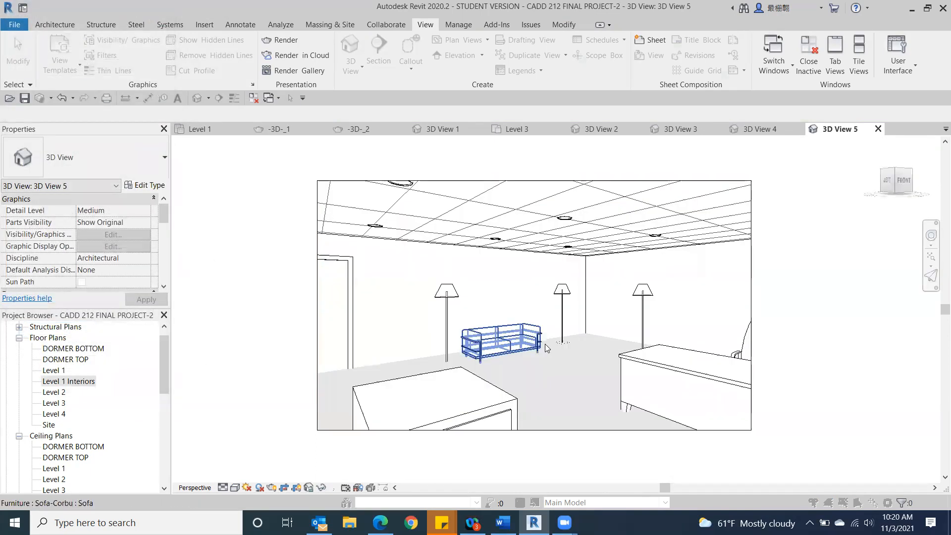
pyautogui.scroll(-3, 538, 355)
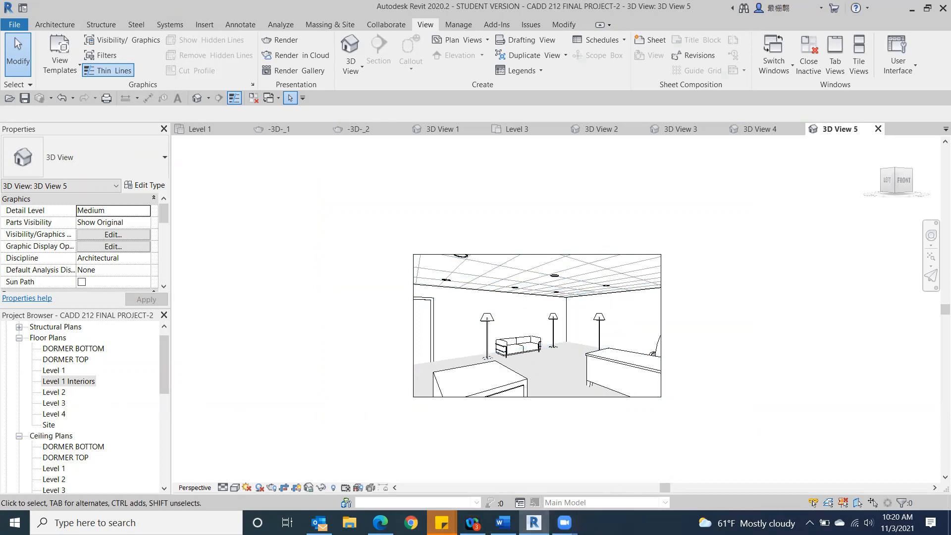
# Step: Check the class outline in Word, then return to Revit and open the Level 1 Interiors floor plan
pyautogui.click(502, 522)
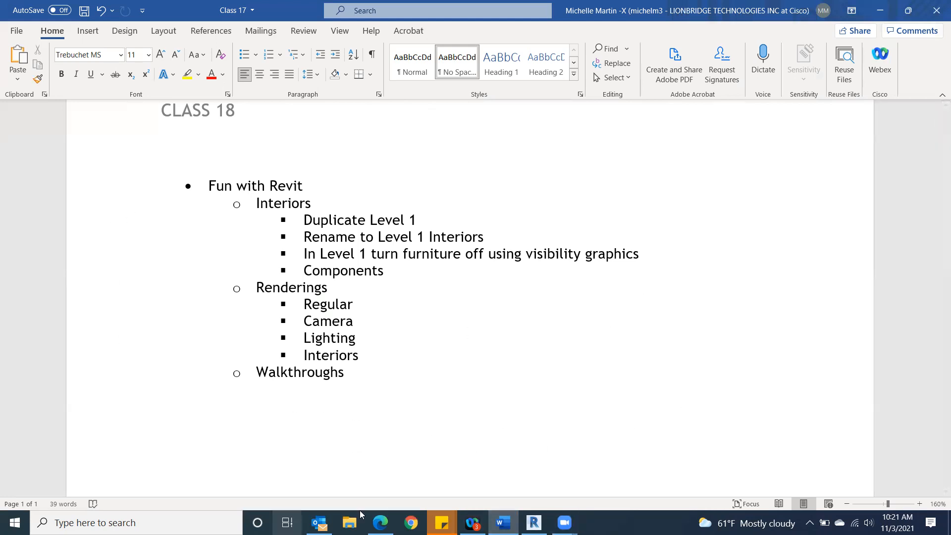
pyautogui.click(534, 522)
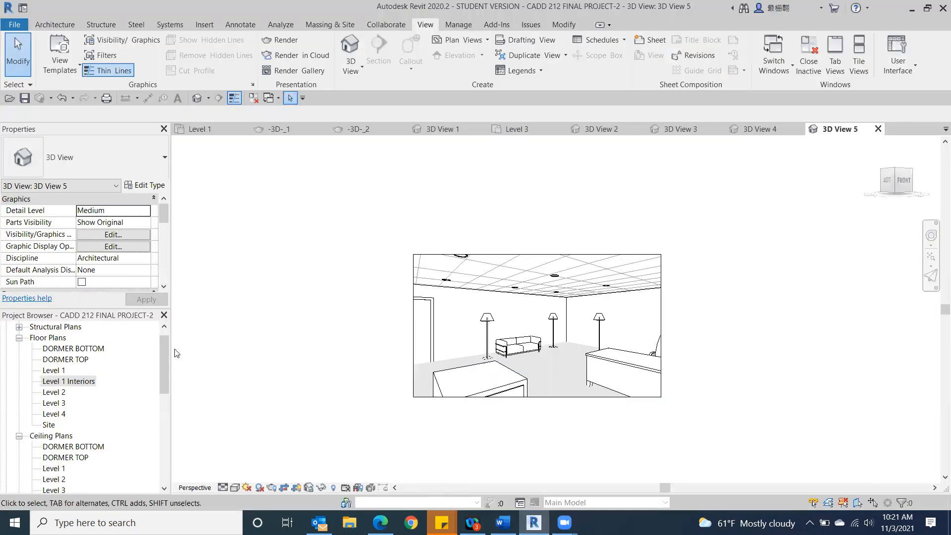
pyautogui.moveTo(167, 348); pyautogui.dragTo(172, 338)
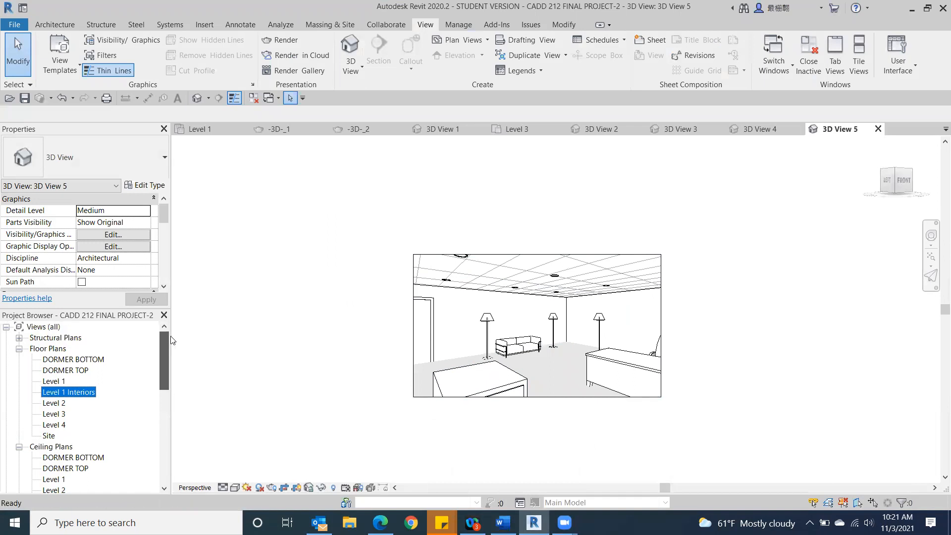
pyautogui.doubleClick(55, 392)
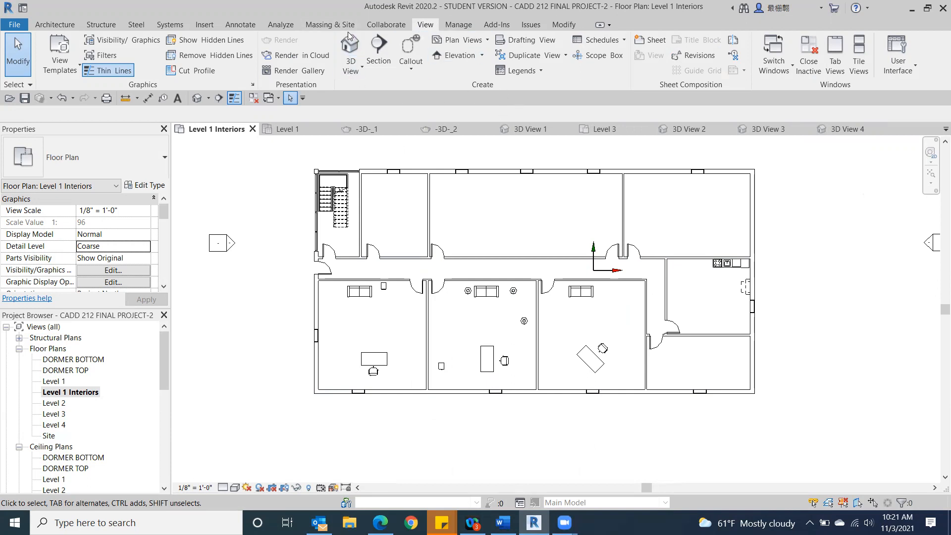
# Step: Start a perspective walkthrough at 5' 6" offset from Level 1, placing key frames from outside the left entrance door into the stairwell
pyautogui.click(350, 71)
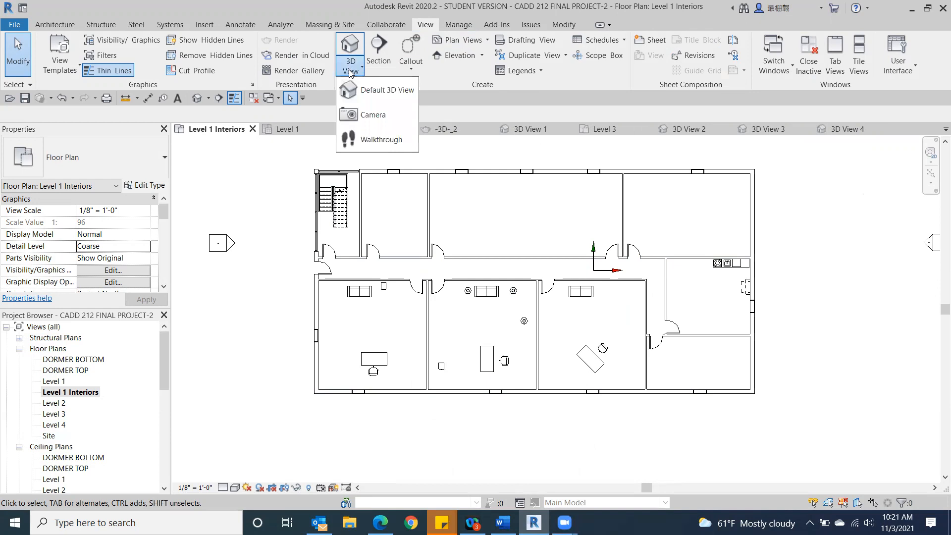
pyautogui.click(358, 138)
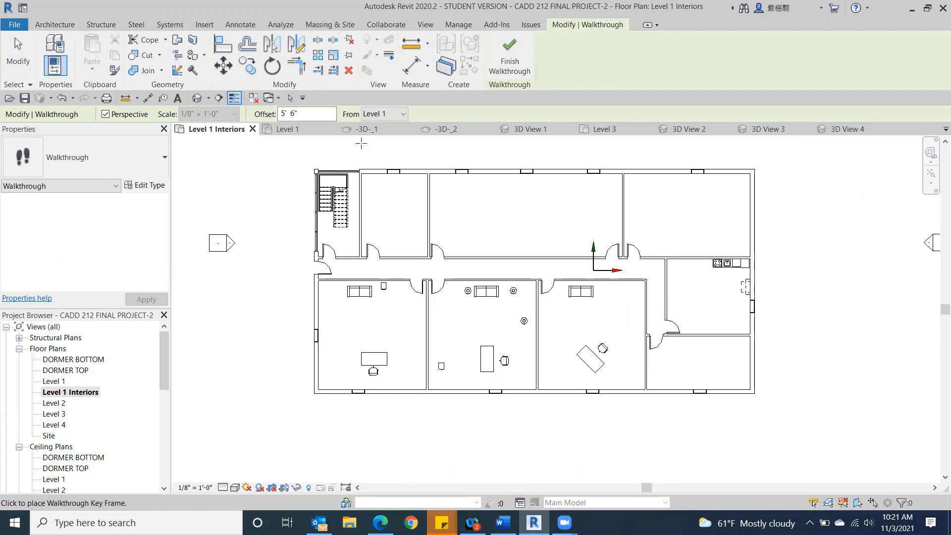
pyautogui.click(240, 269)
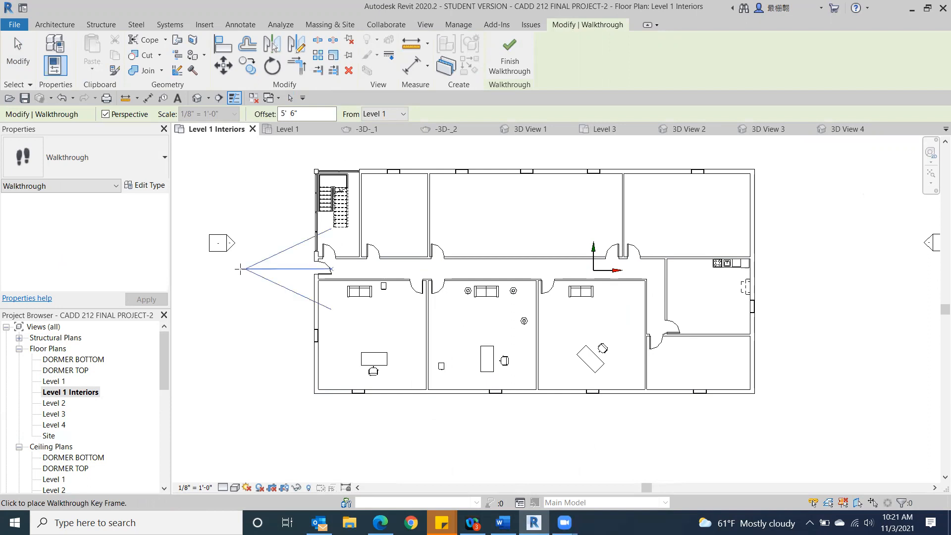
pyautogui.click(289, 266)
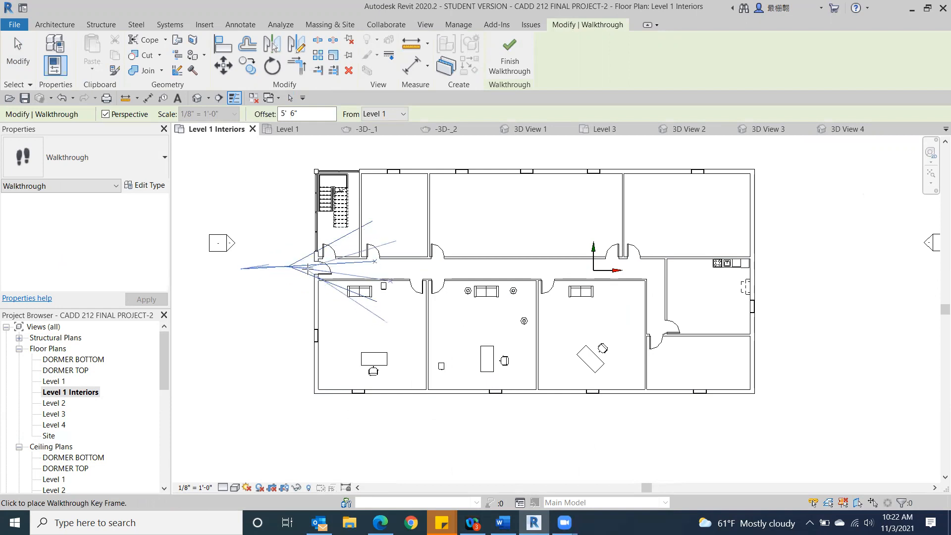
pyautogui.click(331, 267)
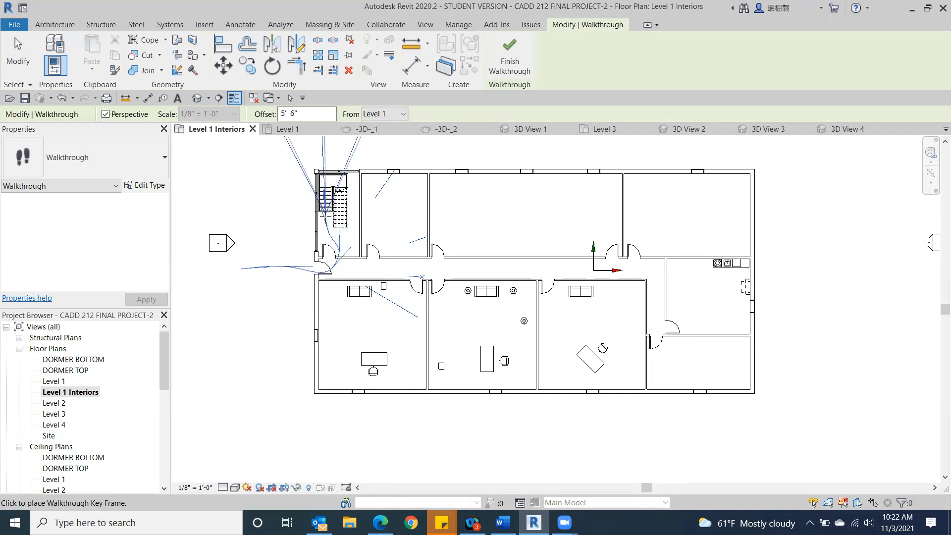
pyautogui.click(347, 209)
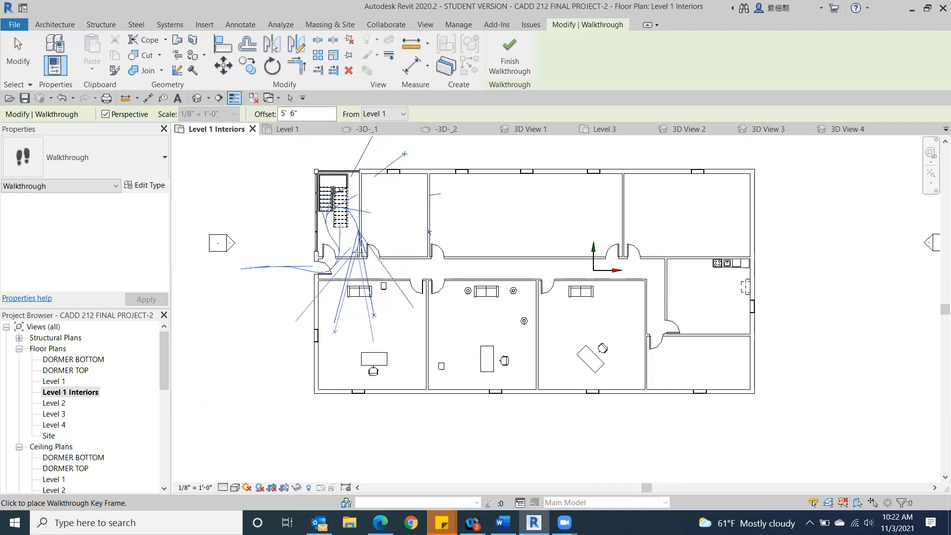
# Step: Continue the walkthrough path along the corridor, into the lower middle office, around its desk, and back up to the corridor
pyautogui.click(365, 269)
pyautogui.click(397, 266)
pyautogui.click(431, 270)
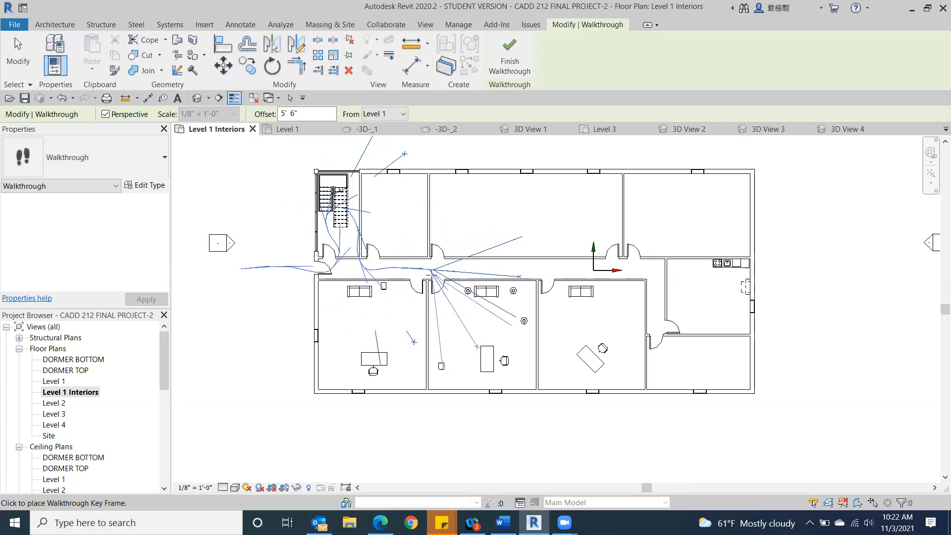
pyautogui.click(439, 288)
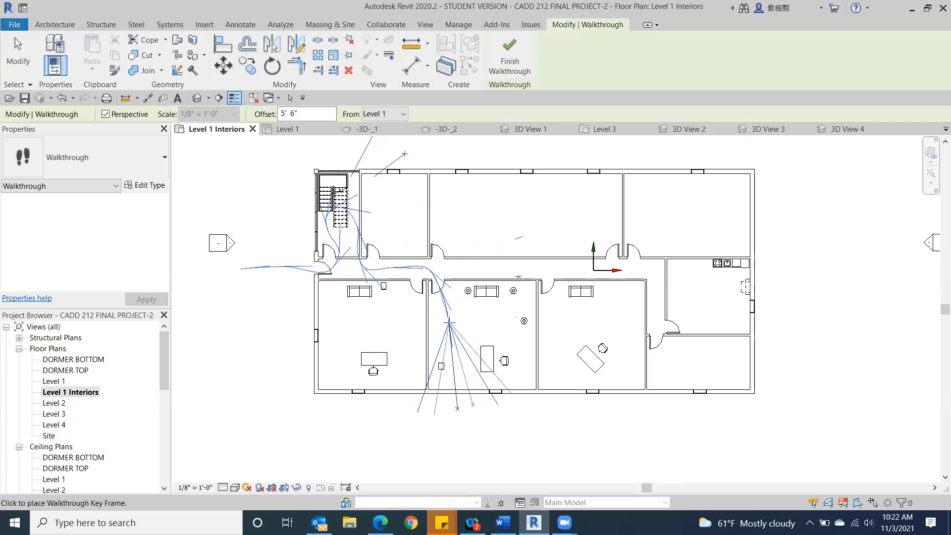
pyautogui.click(468, 369)
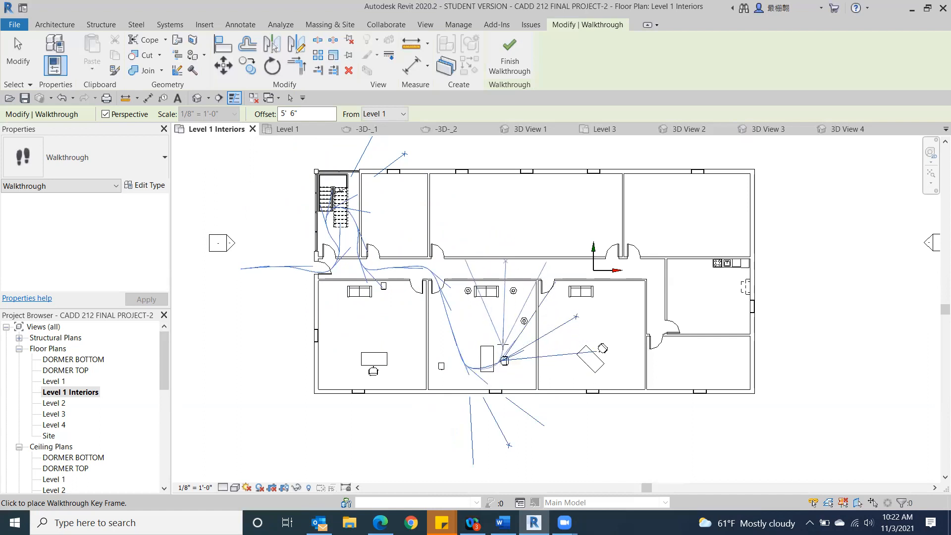
pyautogui.click(502, 337)
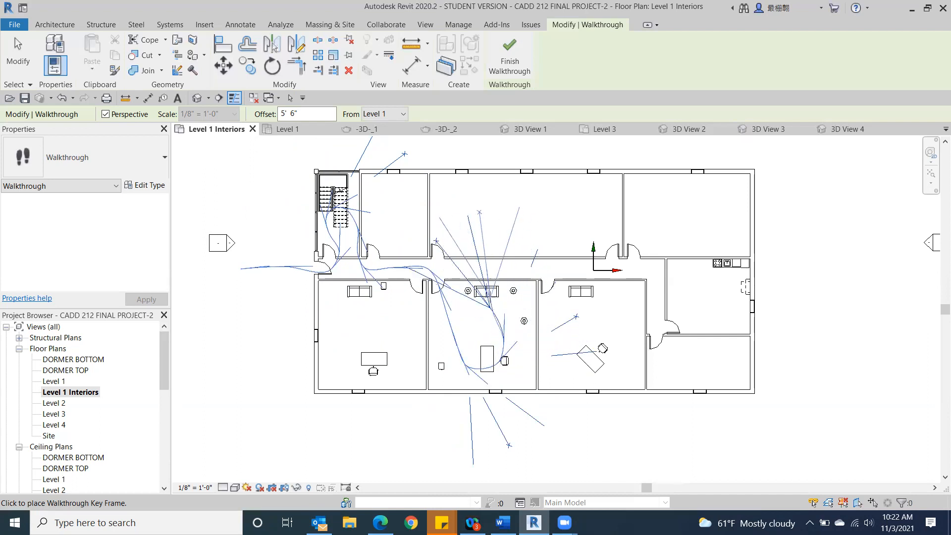
pyautogui.click(487, 274)
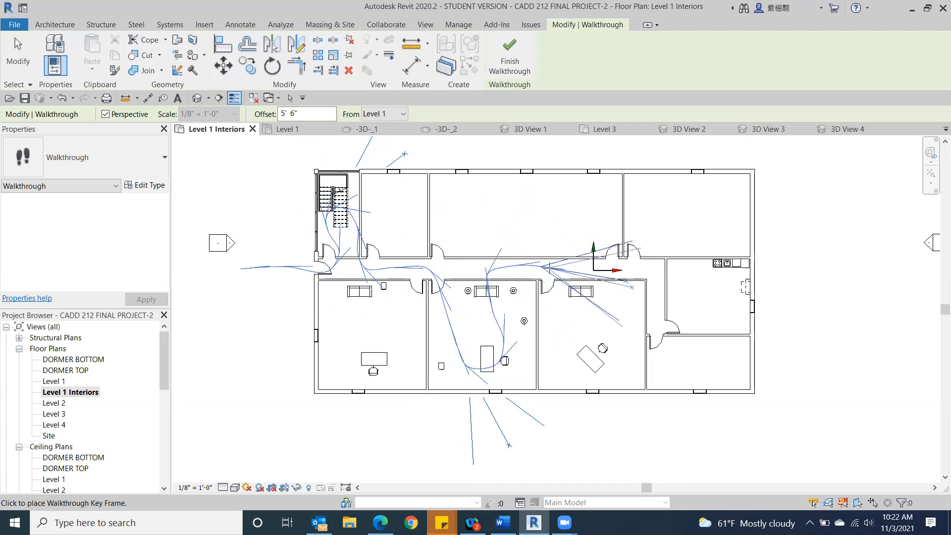
# Step: Route the walkthrough path through the two upper-right rooms, into the kitchen, and out below the building, and finish the path
pyautogui.click(561, 267)
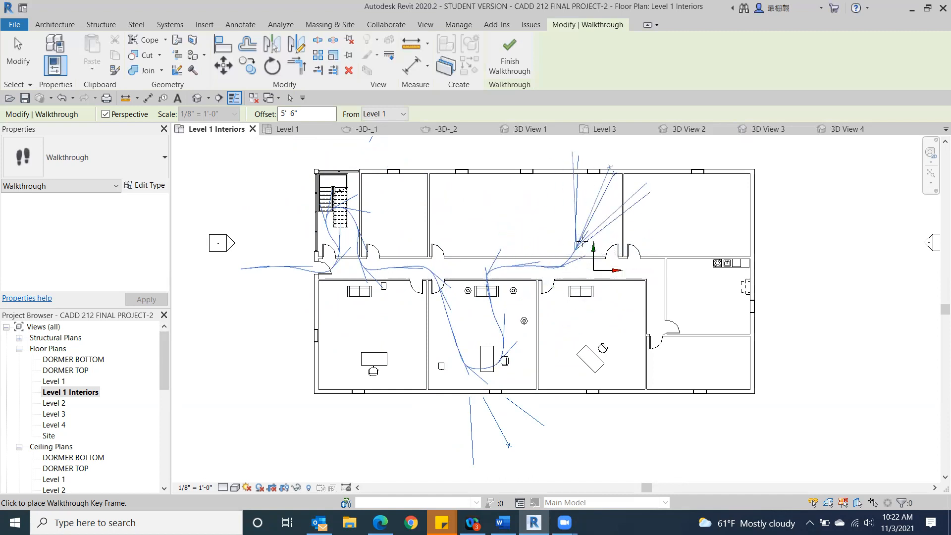
pyautogui.click(605, 223)
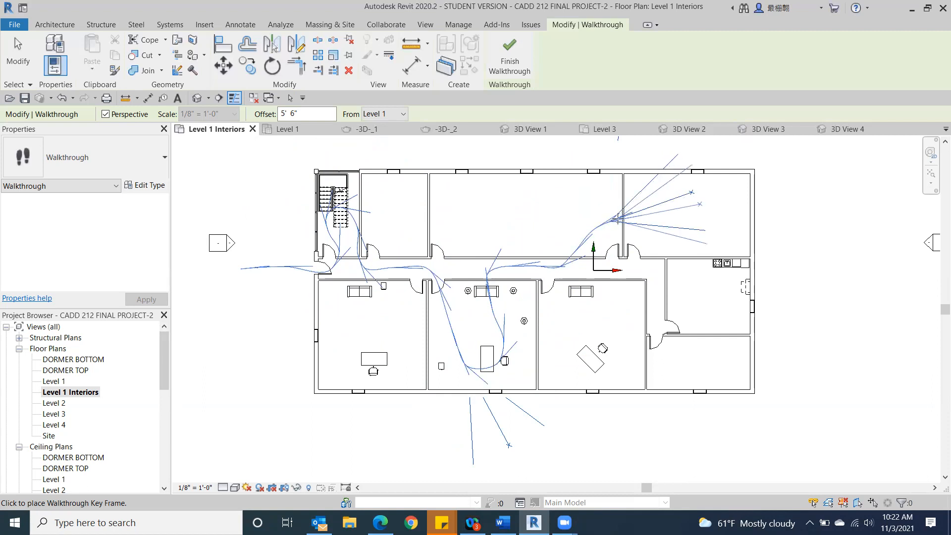
pyautogui.click(652, 222)
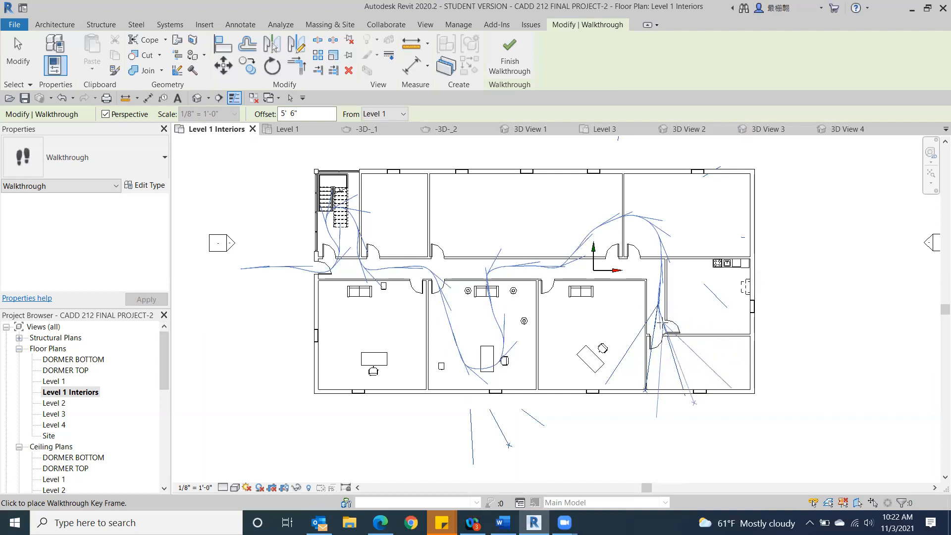
pyautogui.click(669, 331)
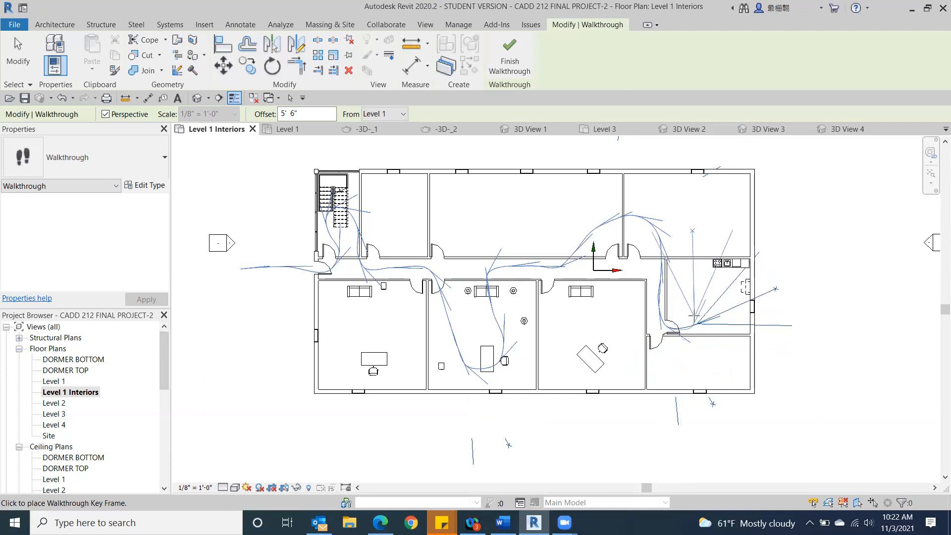
pyautogui.click(723, 278)
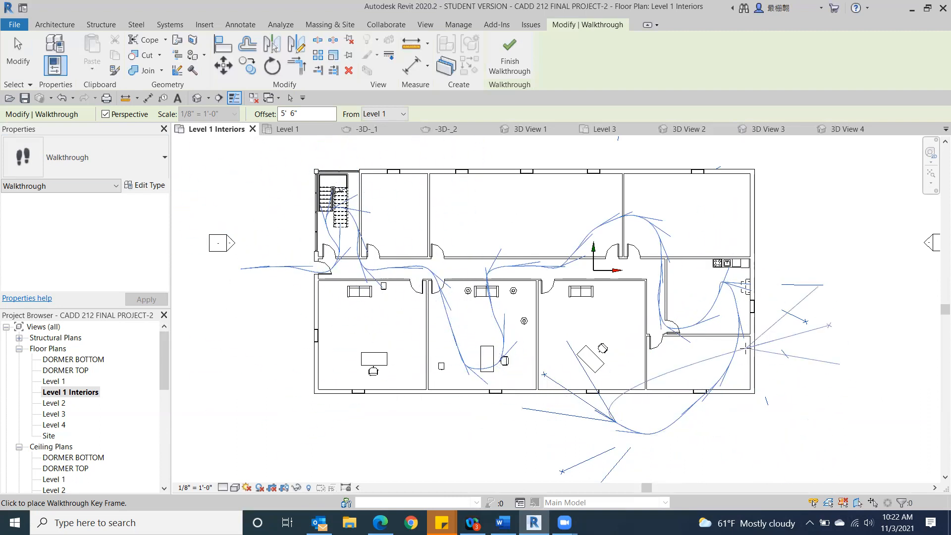
pyautogui.click(512, 56)
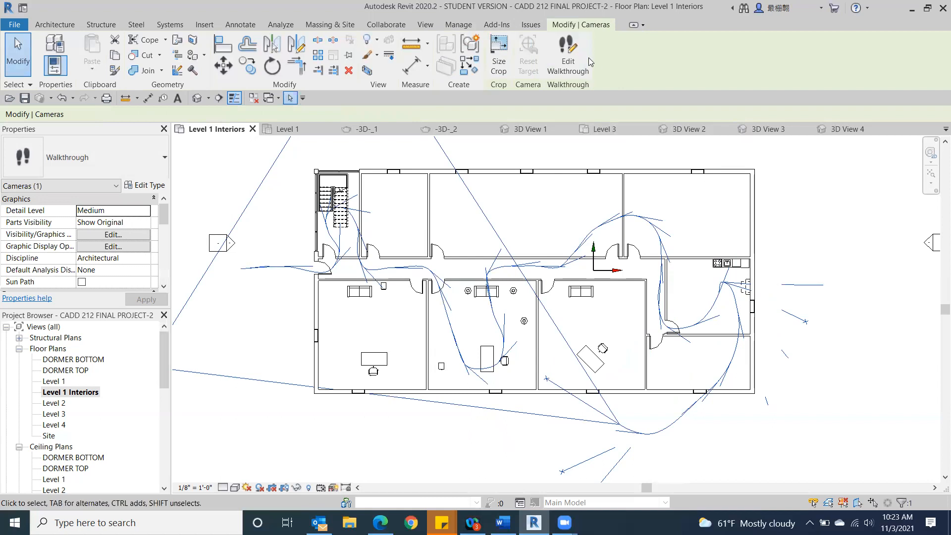
# Step: Put the new walkthrough into edit mode and open its camera view
pyautogui.click(574, 53)
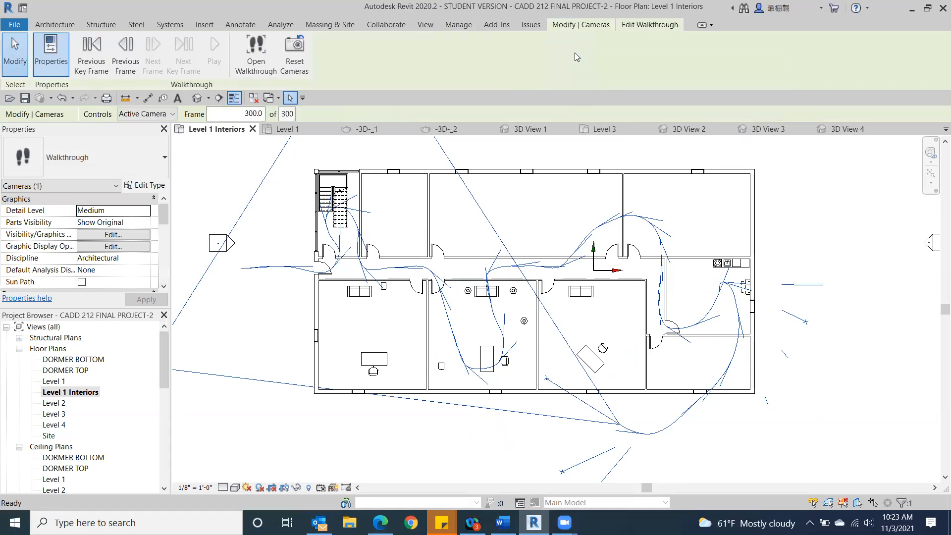
pyautogui.click(245, 65)
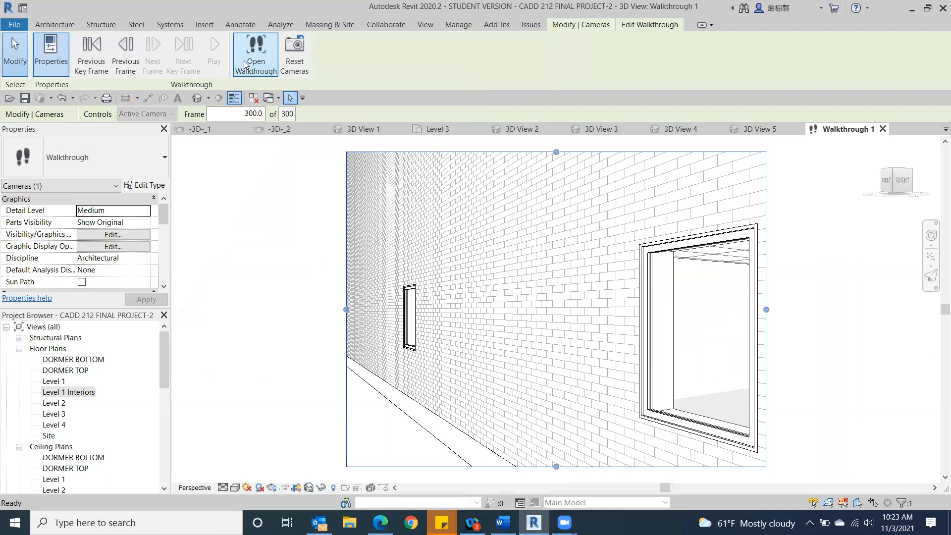
pyautogui.scroll(-3, 542, 285)
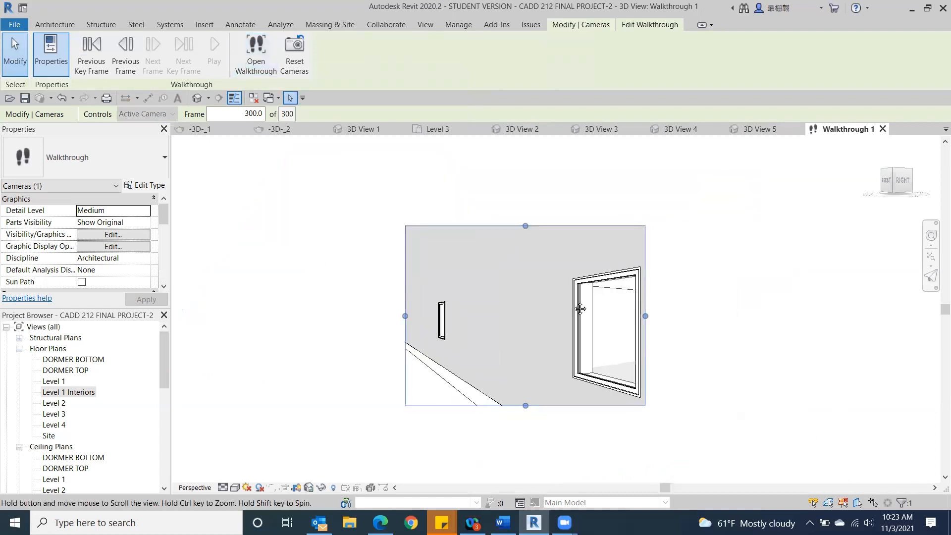
pyautogui.scroll(-1, 543, 284)
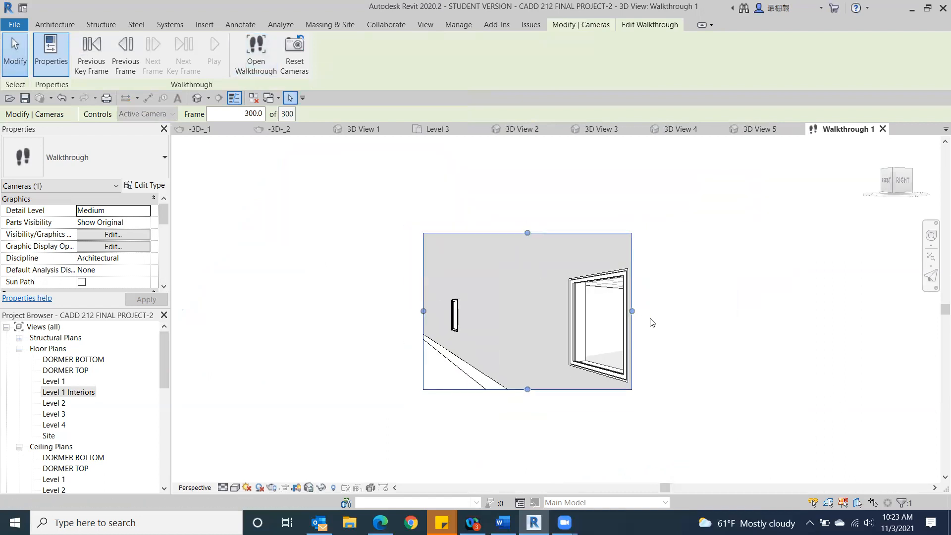
# Step: Enlarge the walkthrough view's crop region on all four sides to show more of the exterior wall around the window
pyautogui.moveTo(632, 311); pyautogui.dragTo(753, 311)
pyautogui.moveTo(415, 310); pyautogui.dragTo(340, 310)
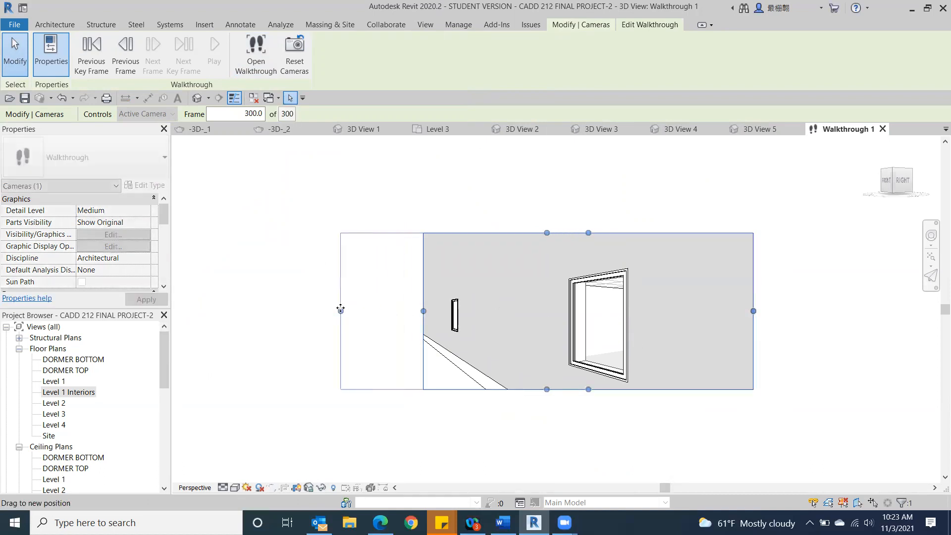
pyautogui.moveTo(546, 389); pyautogui.dragTo(550, 457)
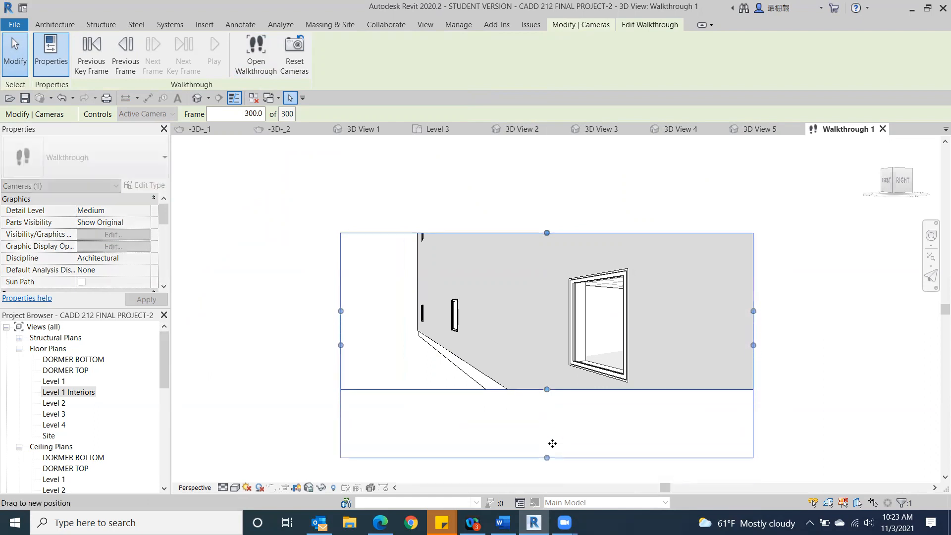
pyautogui.moveTo(551, 365); pyautogui.dragTo(471, 334, button='middle')
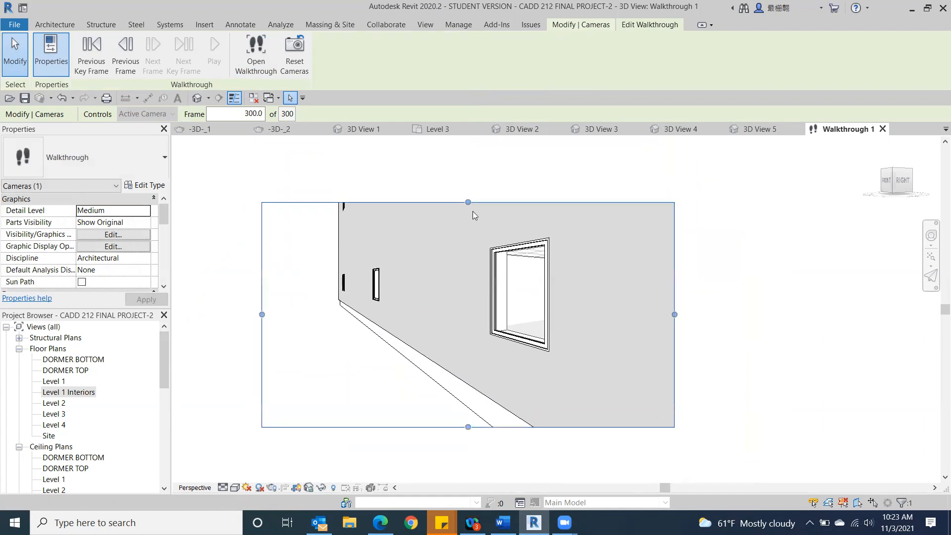
pyautogui.moveTo(468, 202); pyautogui.dragTo(471, 154)
pyautogui.moveTo(721, 348); pyautogui.dragTo(748, 372, button='middle')
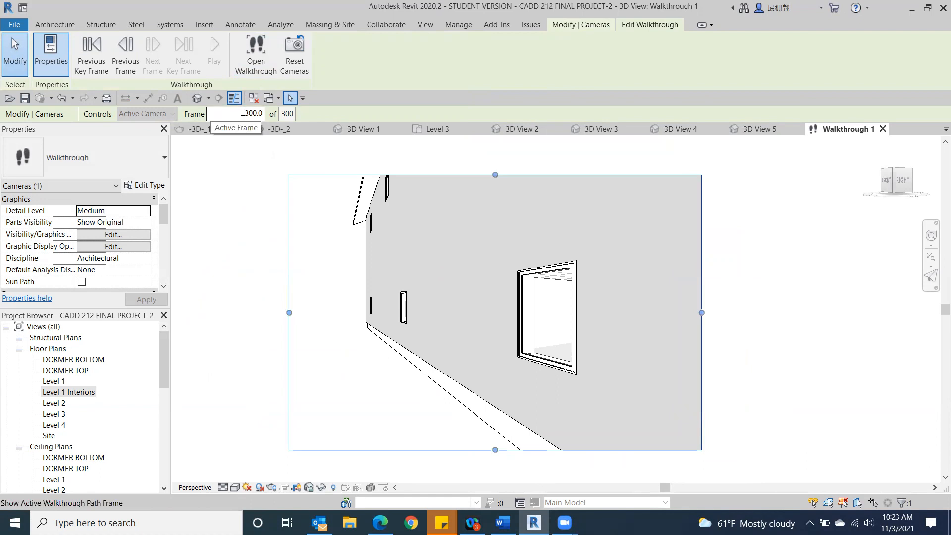
# Step: Set the walkthrough's active frame to 1
pyautogui.moveTo(243, 113); pyautogui.dragTo(263, 115)
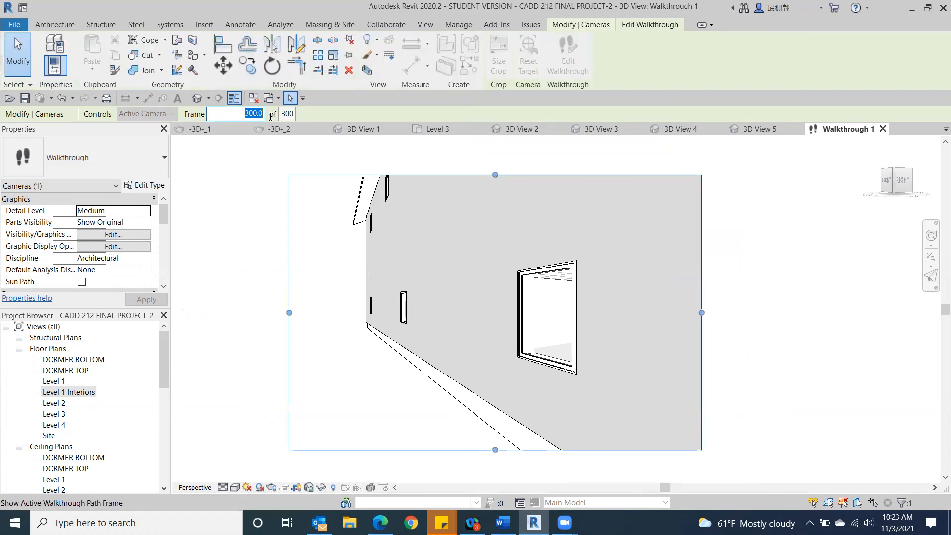
pyautogui.write('1')
pyautogui.press('Return')
pyautogui.scroll(-1, 460, 261)
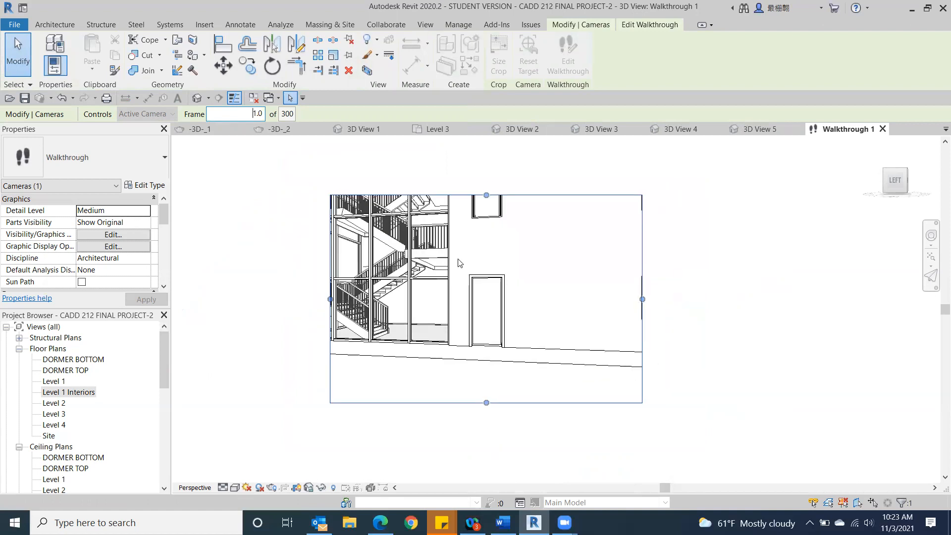
# Step: Increase the height of the walkthrough view's crop region and set its visual style to Realistic
pyautogui.moveTo(503, 250); pyautogui.dragTo(494, 314, button='middle')
pyautogui.moveTo(476, 260); pyautogui.dragTo(476, 209)
pyautogui.moveTo(690, 363); pyautogui.dragTo(724, 323, button='middle')
pyautogui.click(238, 491)
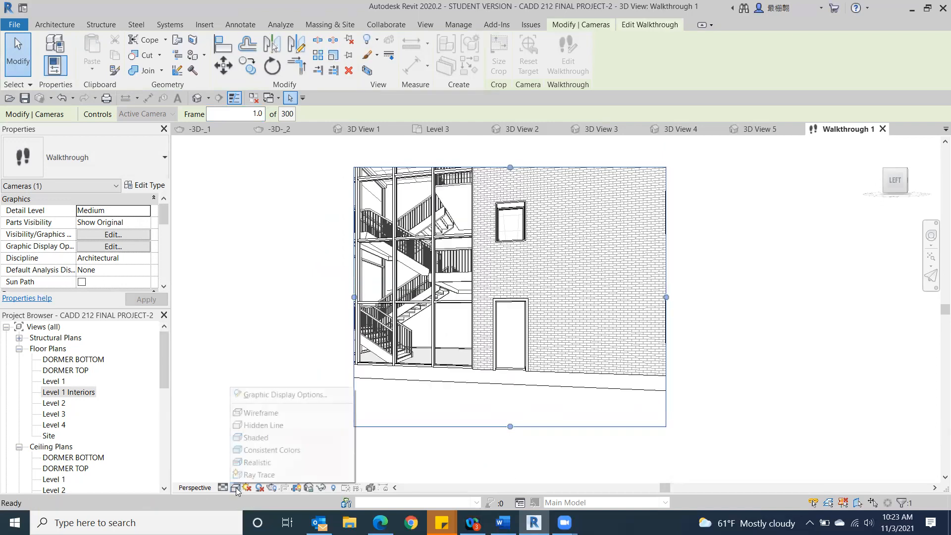
pyautogui.click(254, 469)
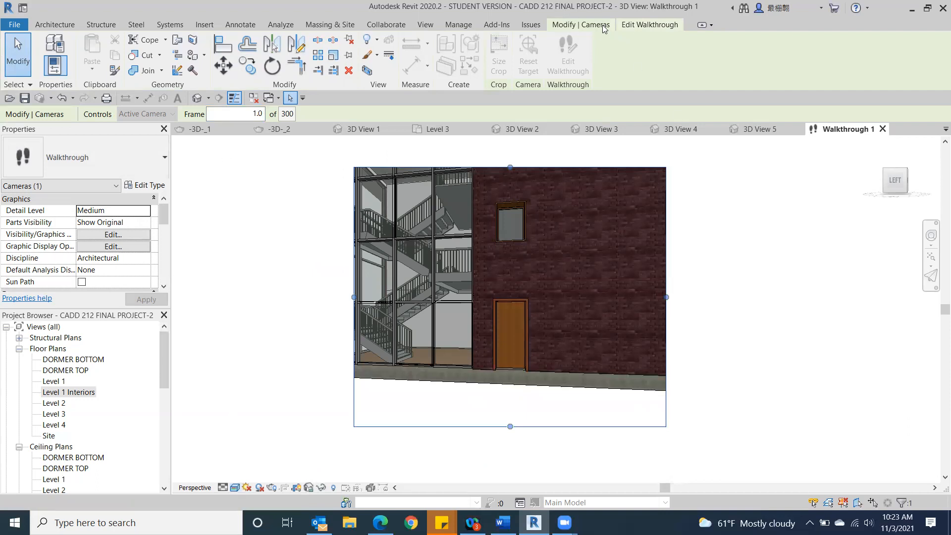
# Step: Play the walkthrough from frame 1 to preview its path
pyautogui.click(639, 25)
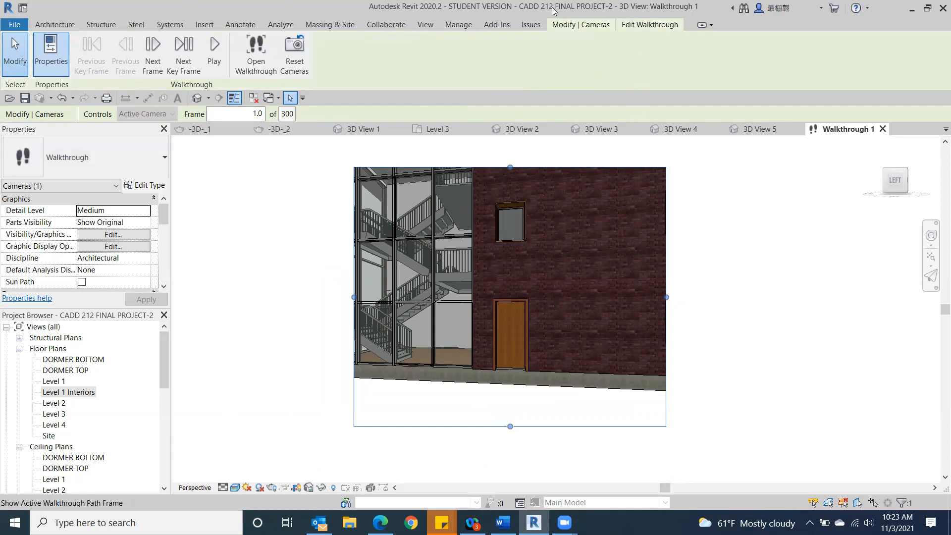
pyautogui.click(208, 49)
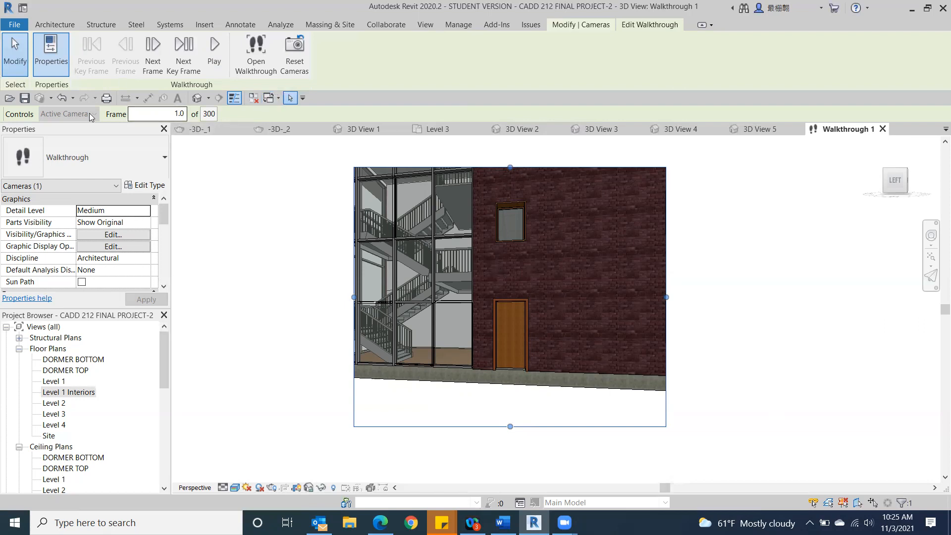
# Step: Set the walkthrough's total frames to 500 and play it again
pyautogui.click(209, 114)
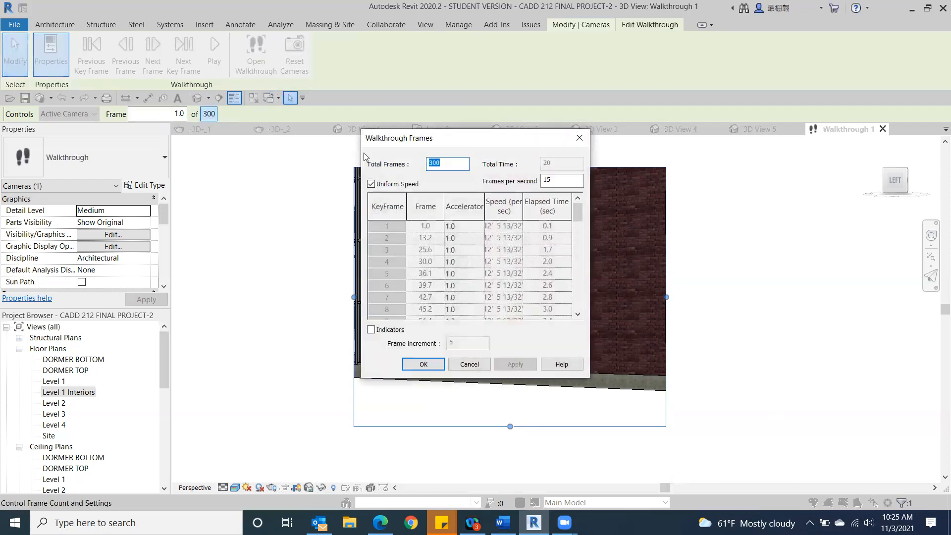
pyautogui.click(458, 165)
pyautogui.moveTo(450, 164); pyautogui.dragTo(429, 160)
pyautogui.write('50')
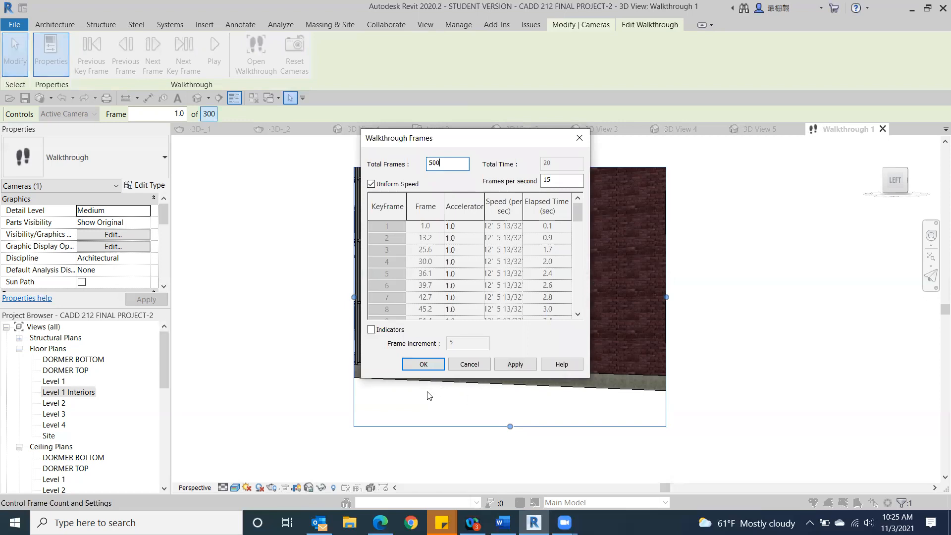
pyautogui.click(423, 365)
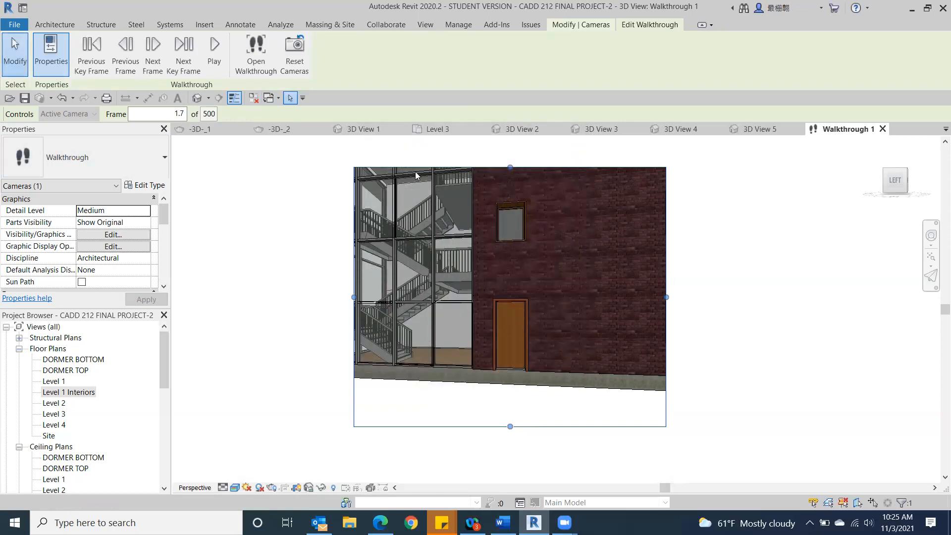
pyautogui.click(213, 45)
# Step: Expand the Walkthroughs category of the project's views to locate the saved walkthrough
pyautogui.scroll(-3, 82, 397)
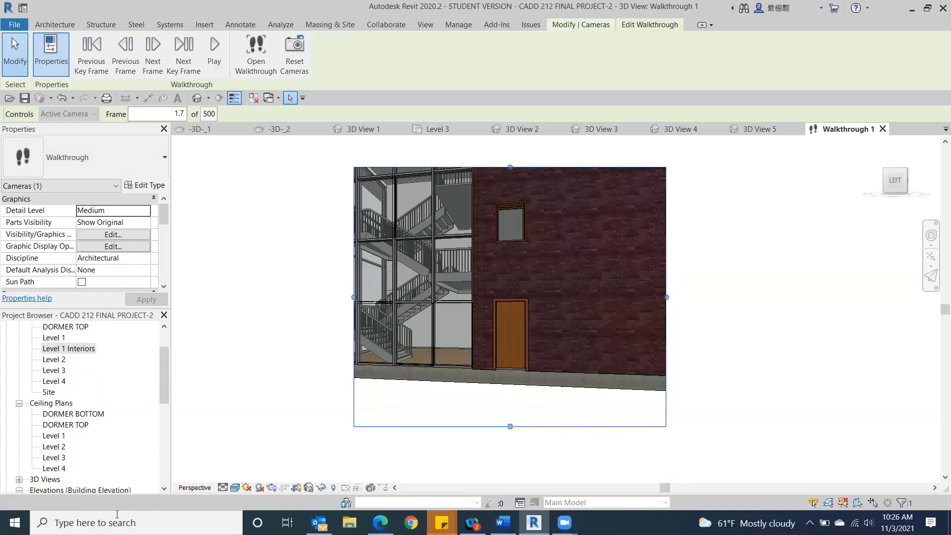
pyautogui.scroll(-4, 97, 429)
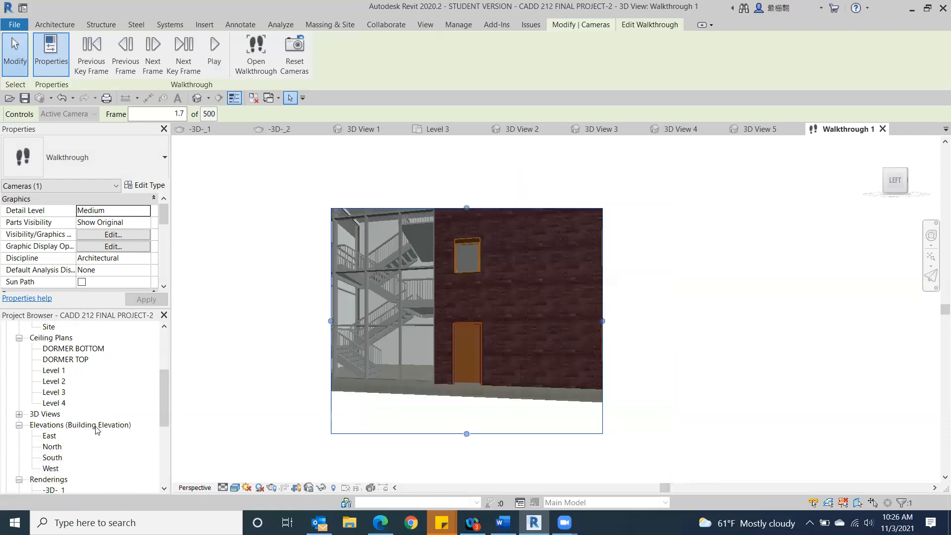
pyautogui.scroll(-5, 94, 431)
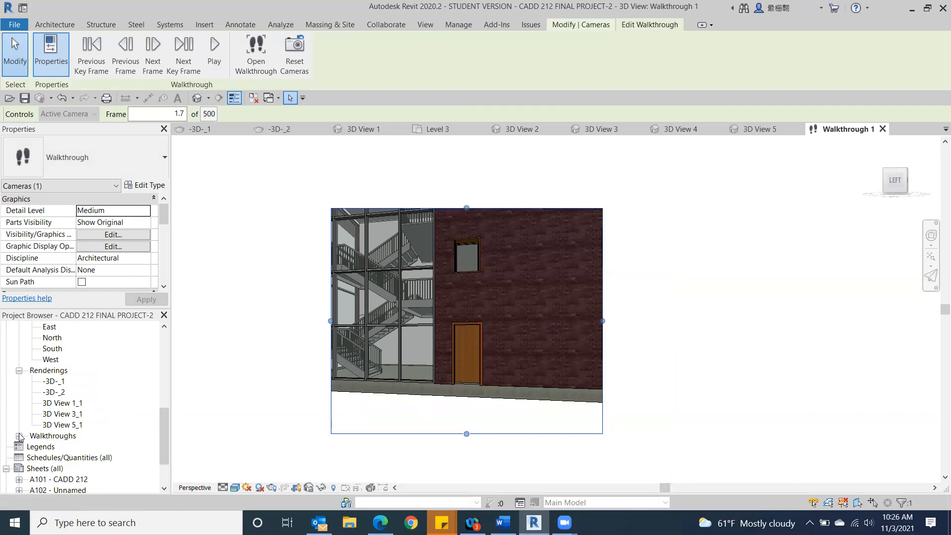
pyautogui.click(19, 436)
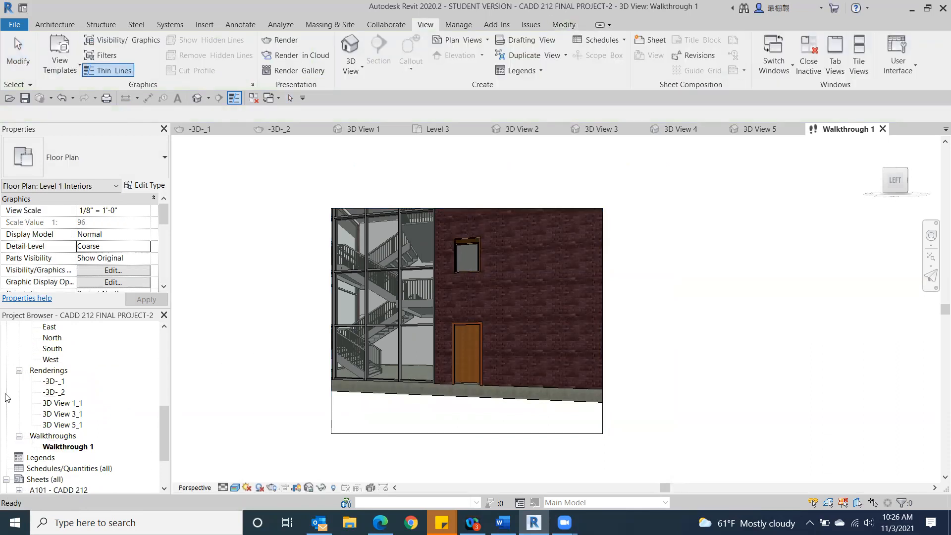
# Step: Open the Level 3 floor plan and clear the walkthrough selection
pyautogui.moveTo(162, 445); pyautogui.dragTo(151, 360)
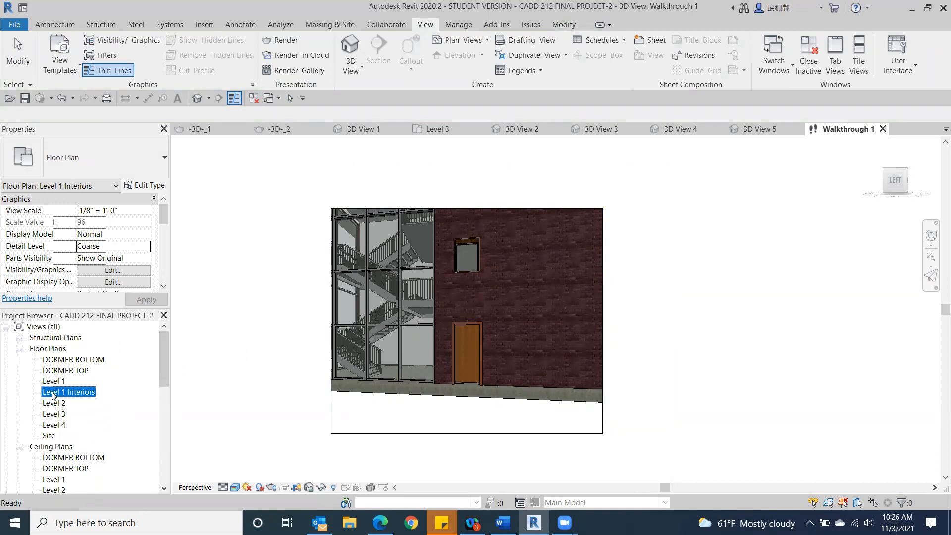
pyautogui.doubleClick(54, 414)
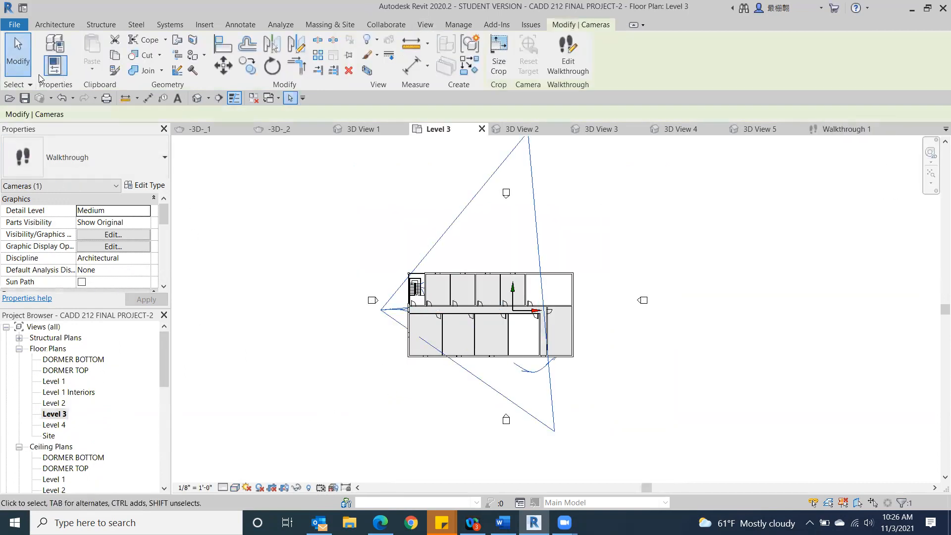
pyautogui.click(545, 214)
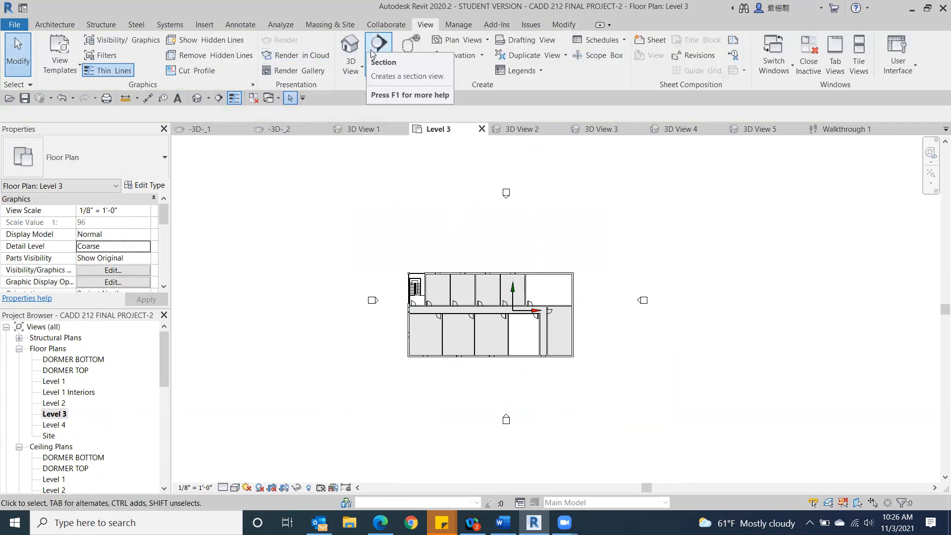
# Step: Draw a Level 3 walkthrough path past the stairs, along the corridor, through the right-end rooms and back out above the building, and finish it
pyautogui.click(351, 71)
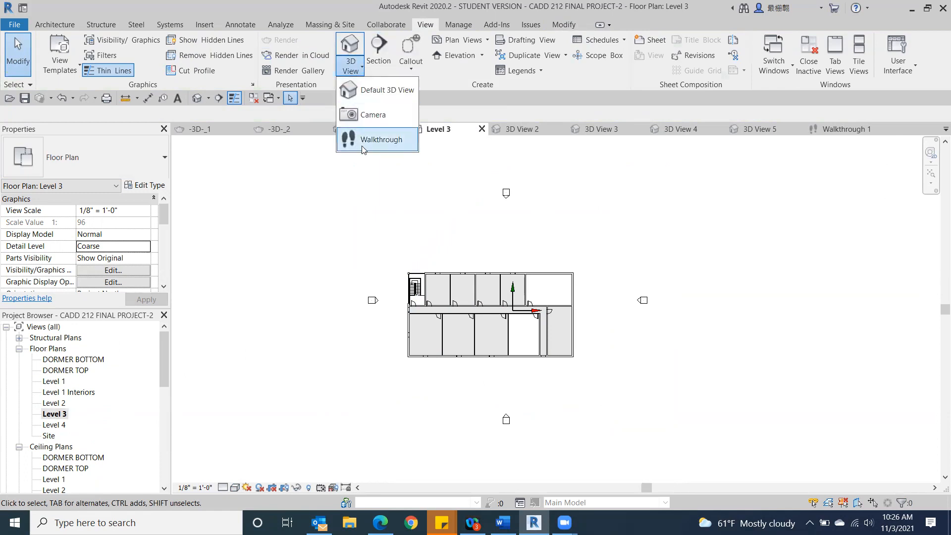
pyautogui.click(377, 140)
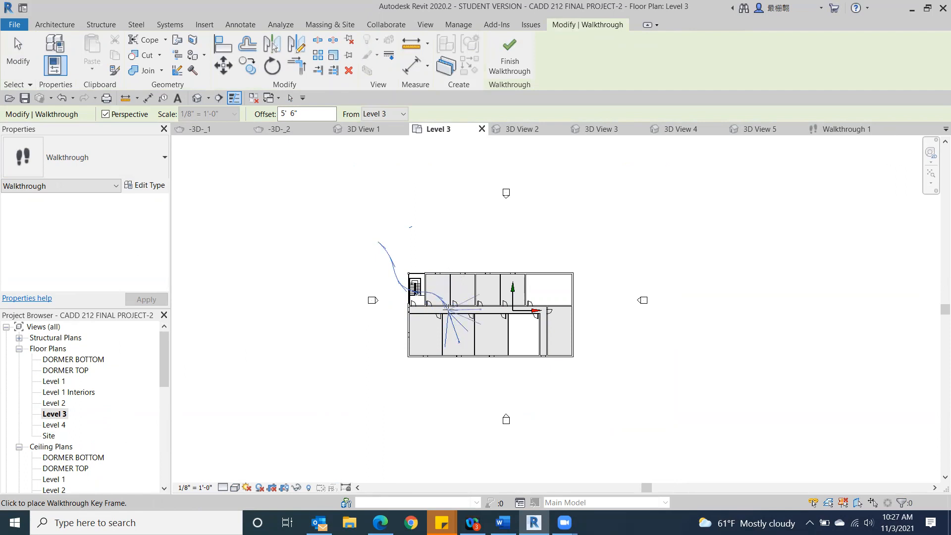
pyautogui.scroll(3, 448, 309)
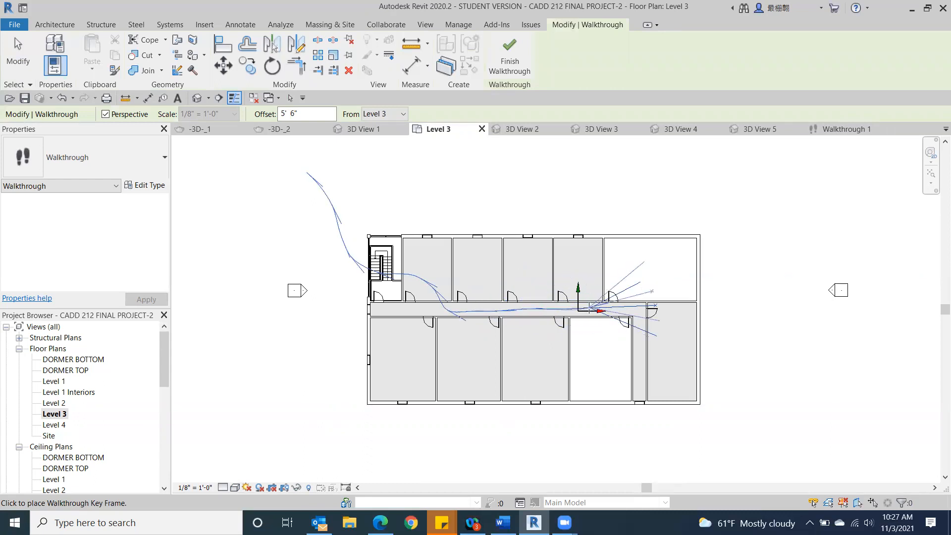
pyautogui.click(631, 286)
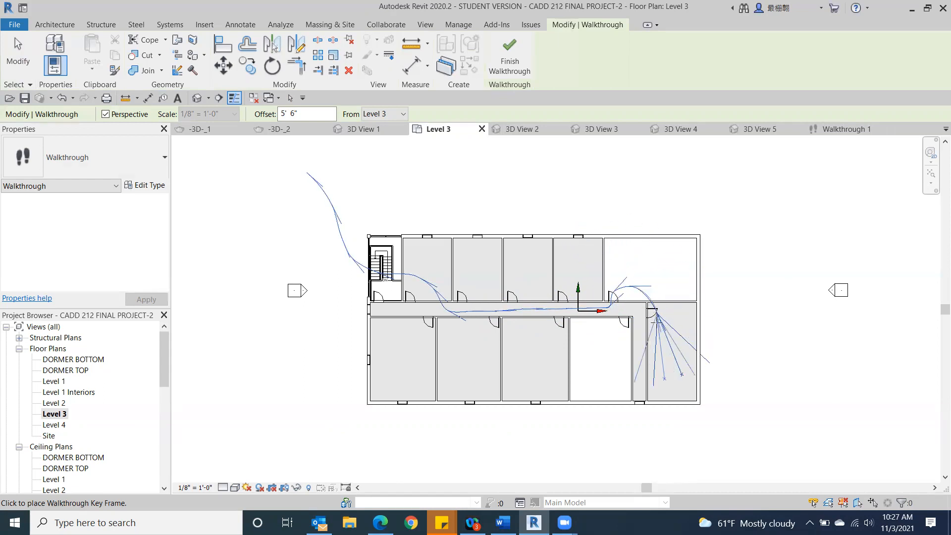
pyautogui.click(656, 335)
pyautogui.click(624, 354)
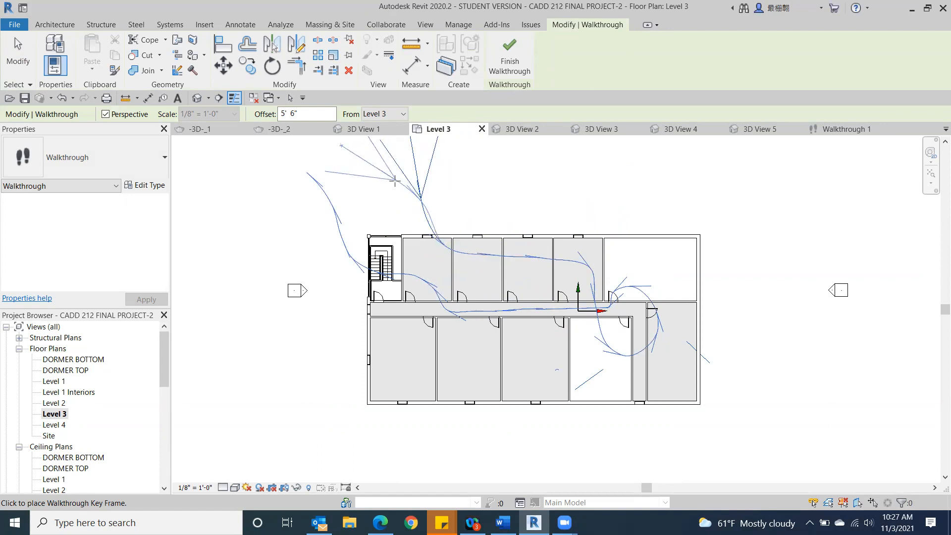
pyautogui.click(391, 203)
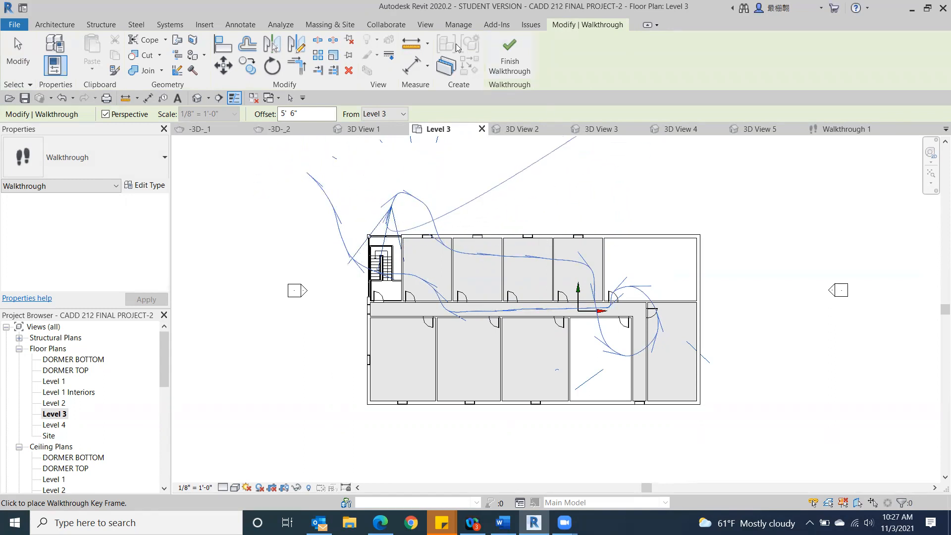
pyautogui.click(509, 68)
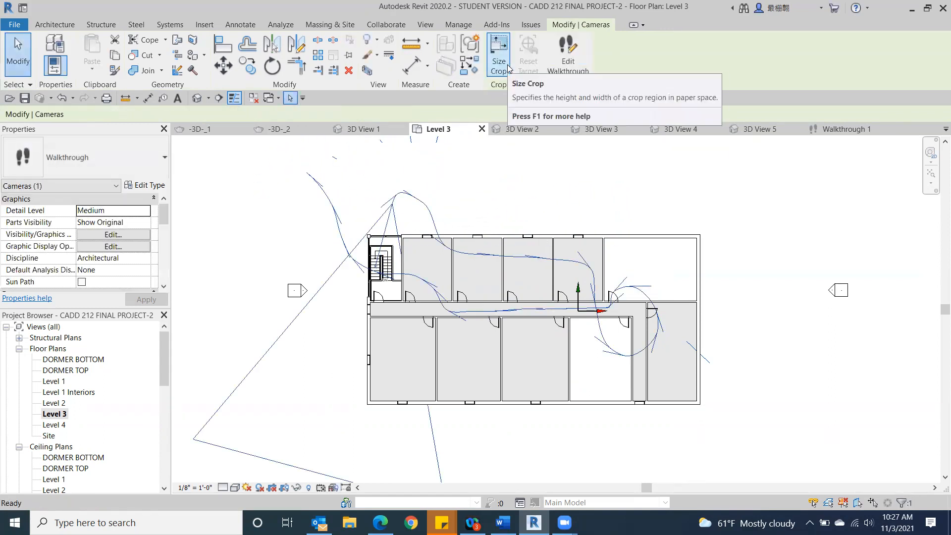
# Step: Put the new Level 3 walkthrough into edit mode, open its camera view, and set the active frame to 1
pyautogui.click(565, 55)
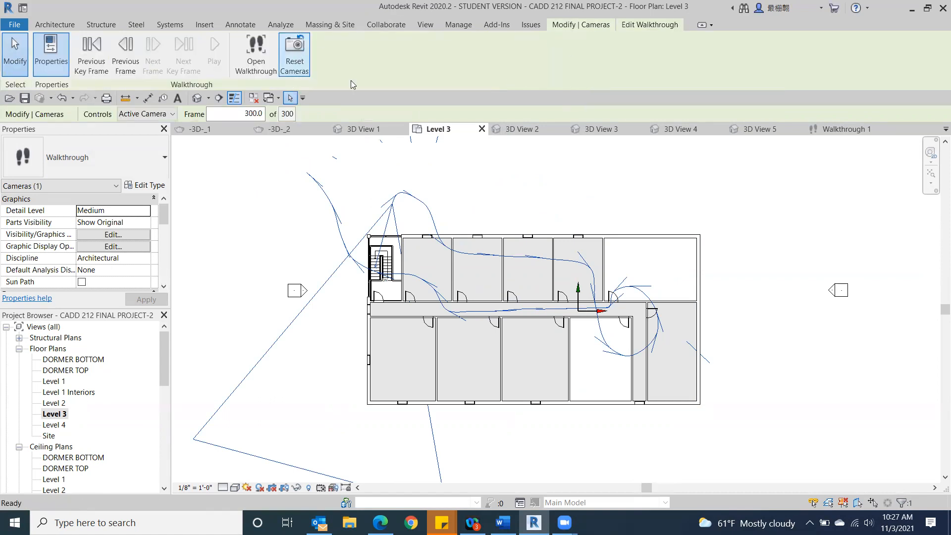
pyautogui.click(250, 47)
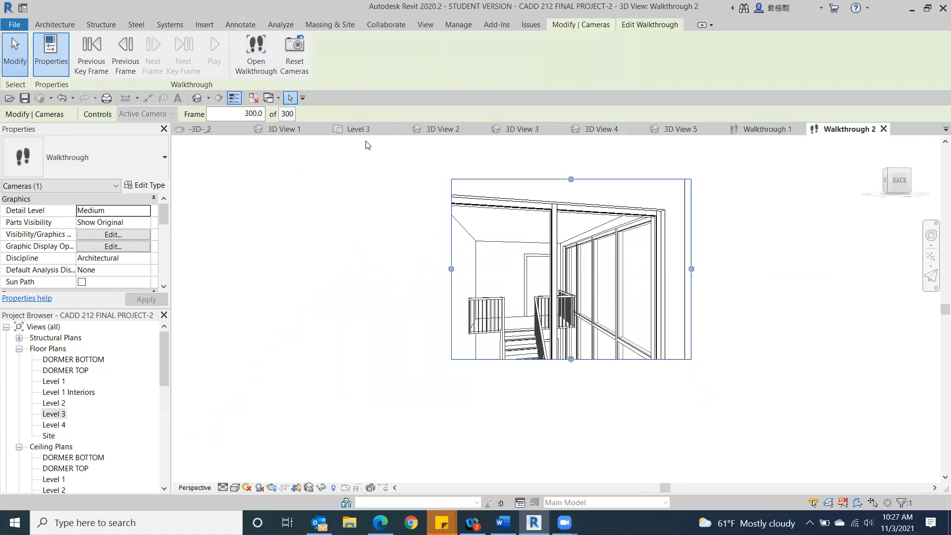
pyautogui.click(237, 111)
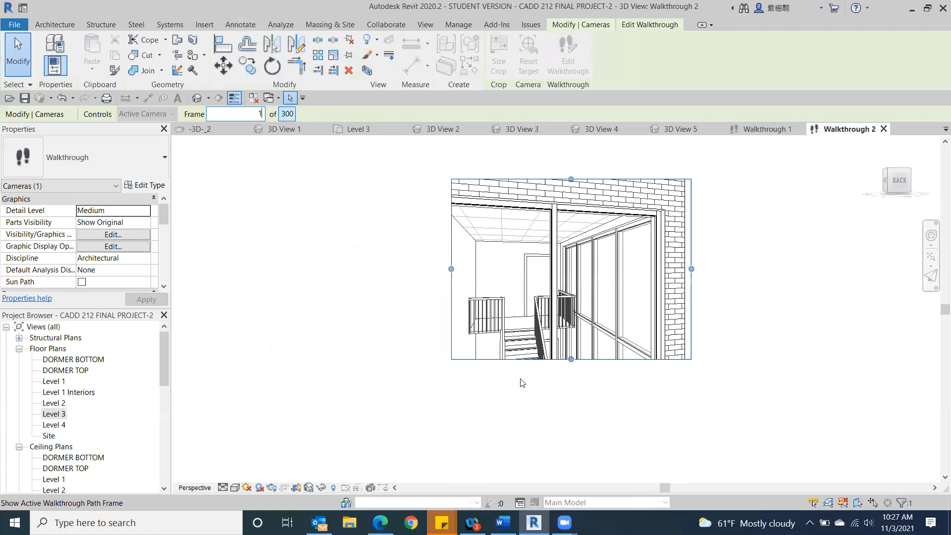
pyautogui.press('Return')
# Step: Enlarge the Level 3 walkthrough view's crop region on all sides to frame the building's glazed stair corner and roof
pyautogui.moveTo(449, 269); pyautogui.dragTo(369, 270)
pyautogui.moveTo(691, 269); pyautogui.dragTo(765, 269)
pyautogui.moveTo(567, 359); pyautogui.dragTo(543, 380)
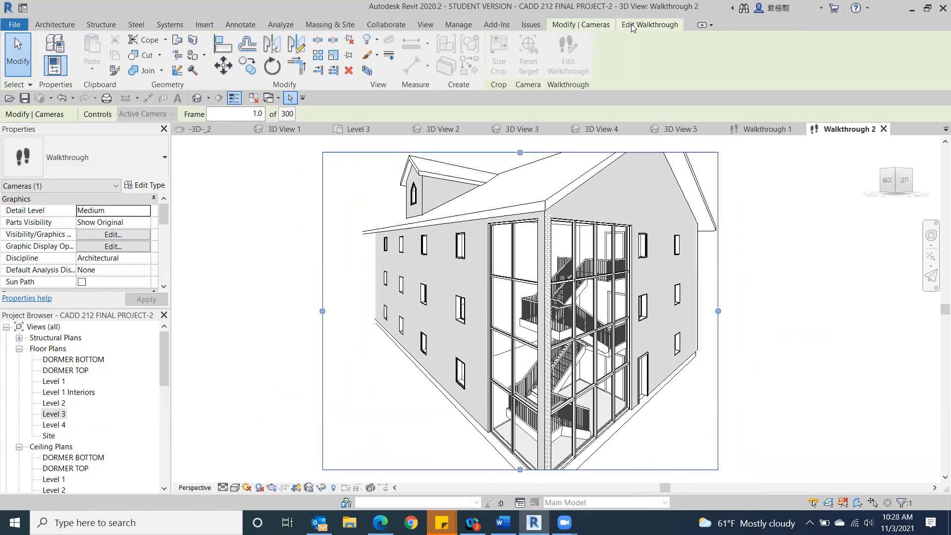
# Step: Play the Level 3 walkthrough and set its view's visual style to Realistic
pyautogui.click(650, 26)
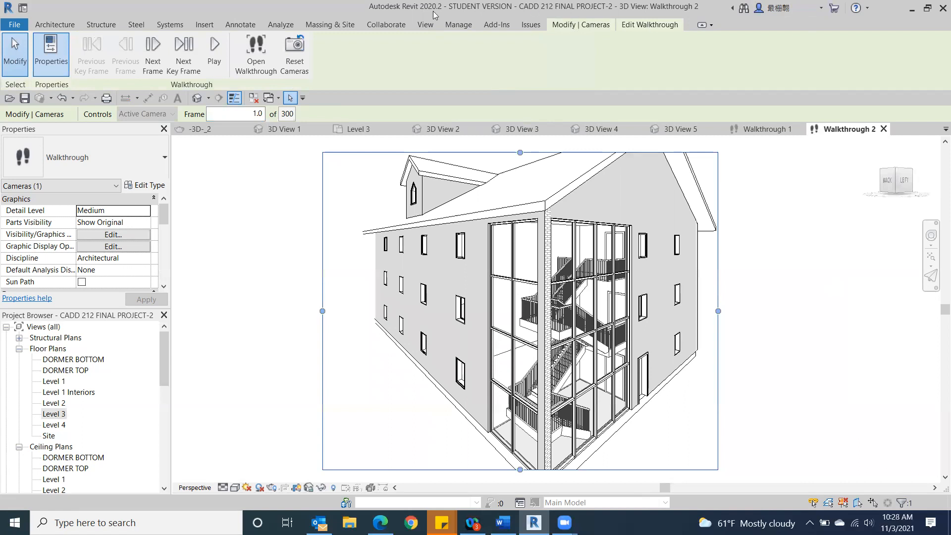
pyautogui.click(214, 50)
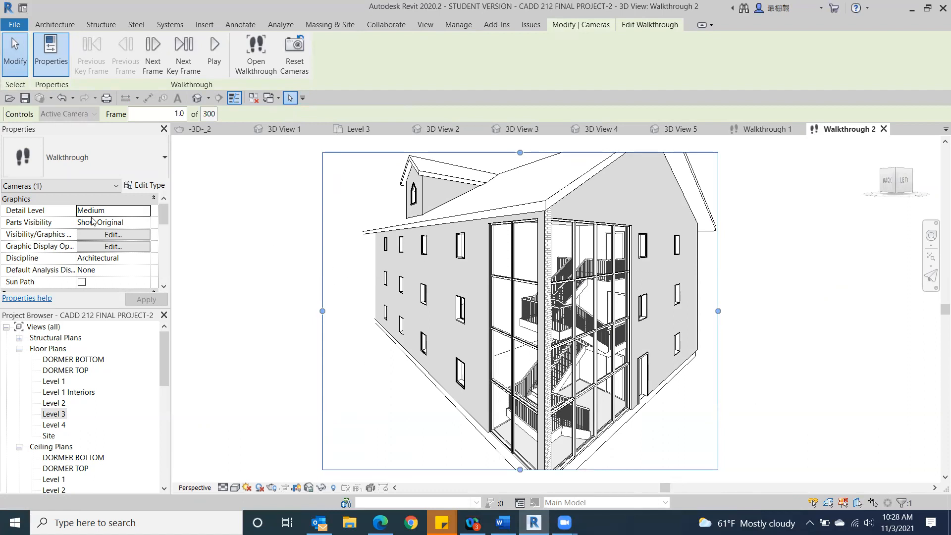
pyautogui.click(235, 488)
pyautogui.click(273, 462)
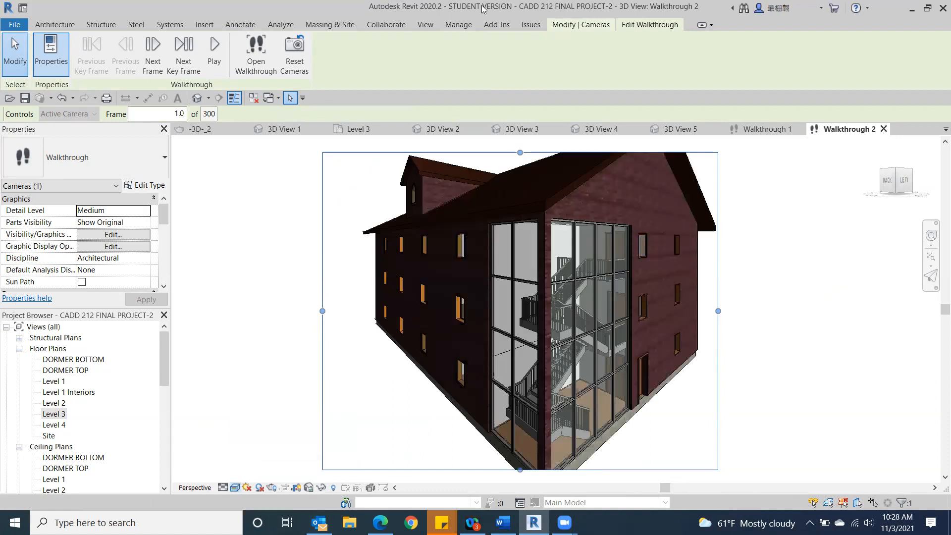
# Step: Set the Level 3 walkthrough's total frames to 500 and play it
pyautogui.click(209, 114)
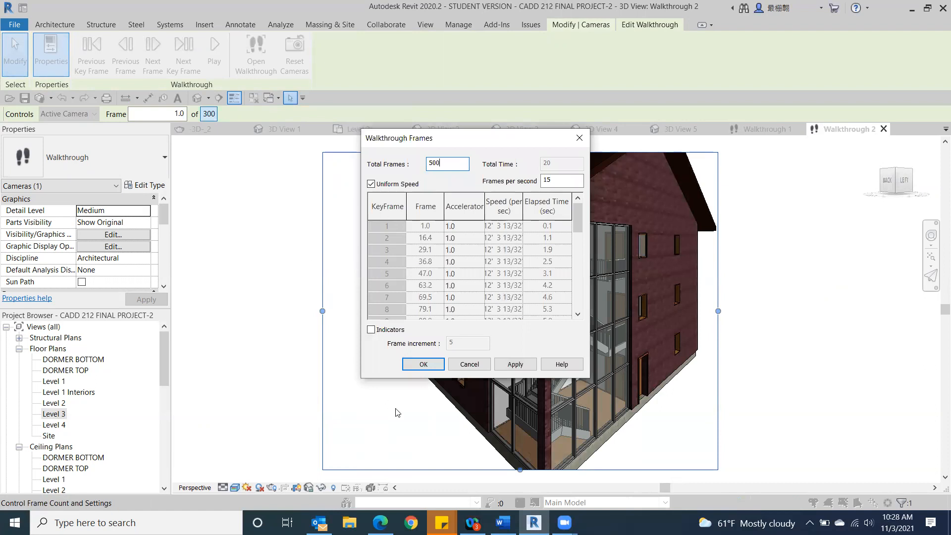
pyautogui.click(422, 364)
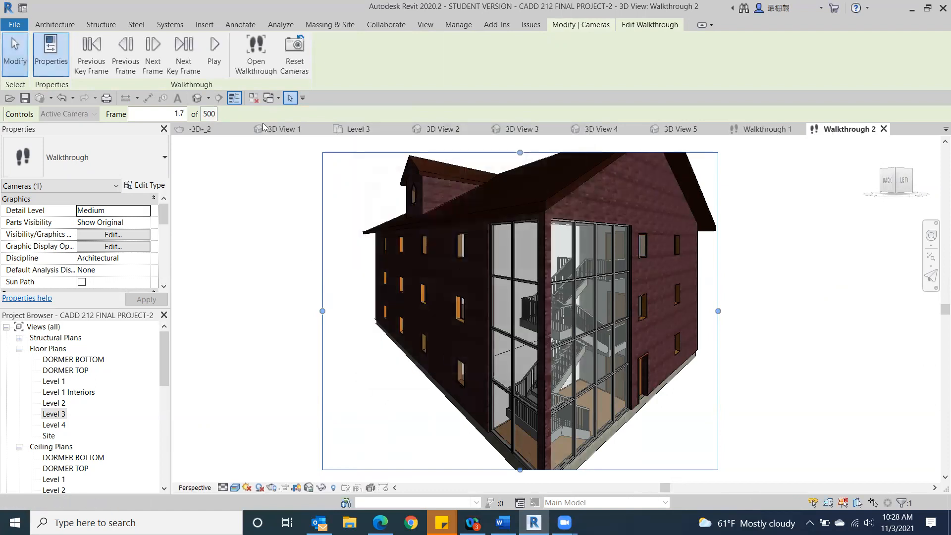
pyautogui.click(214, 49)
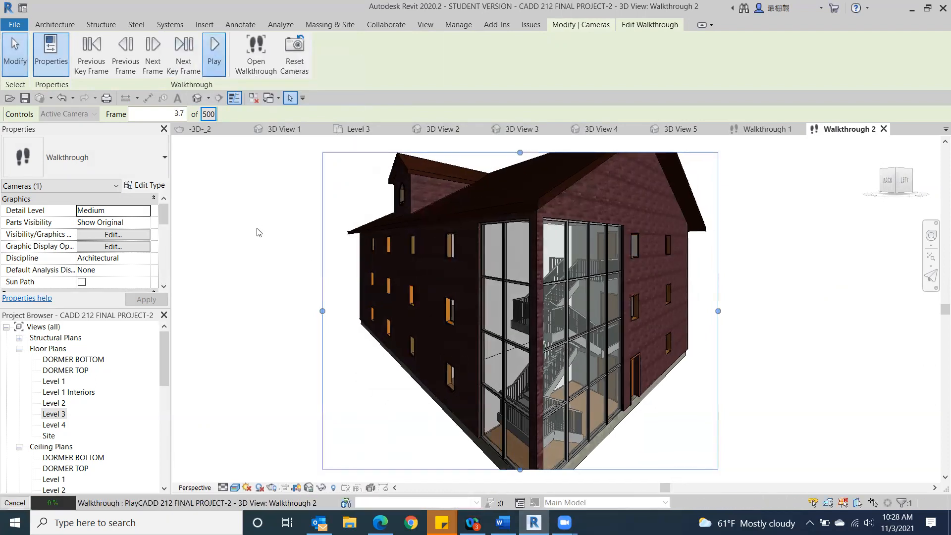